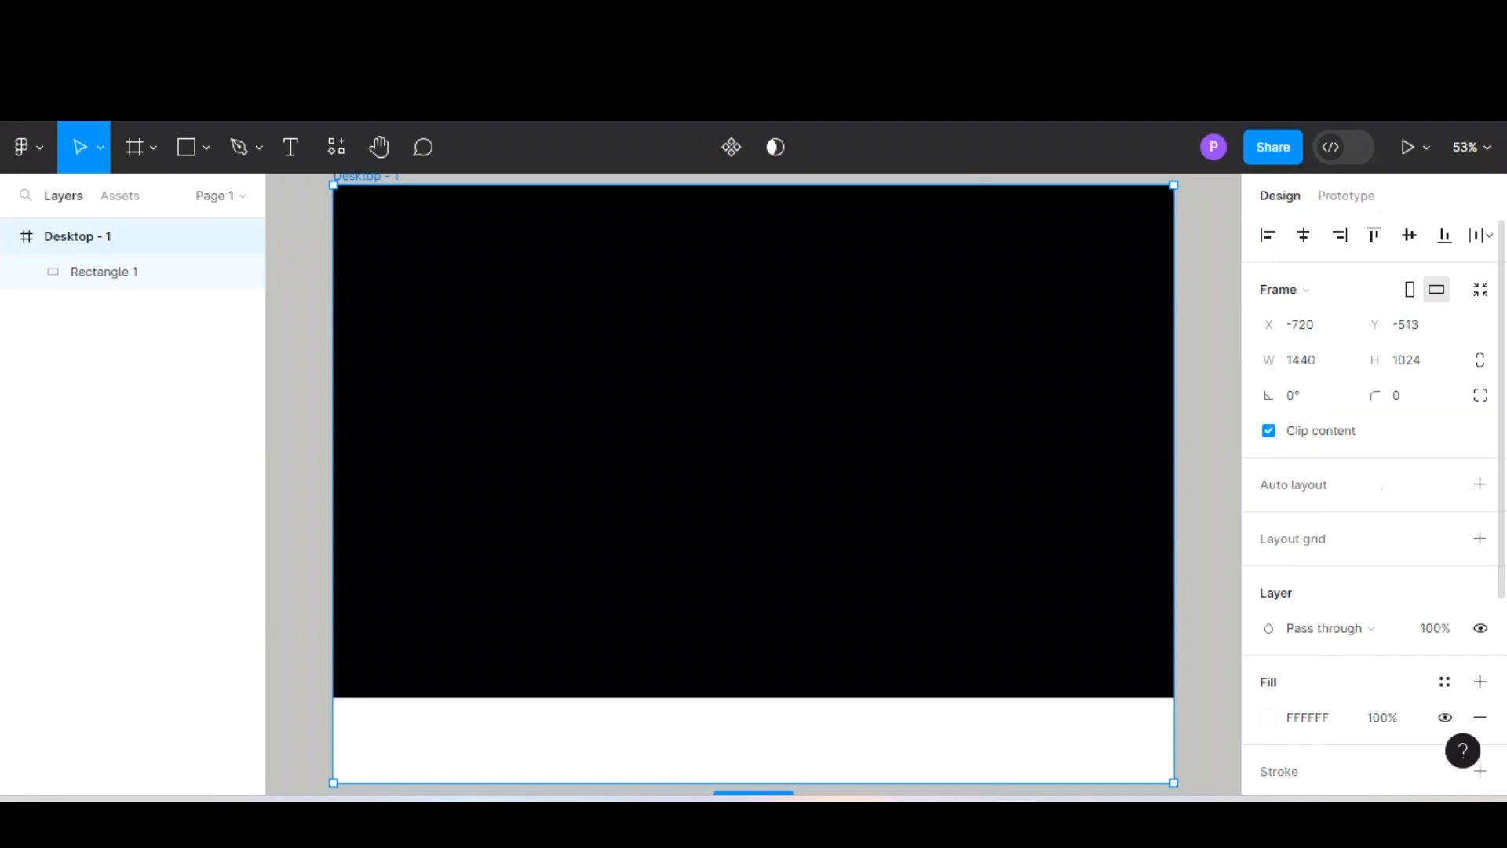
Step: Add a layout grid of 12 columns to the Desktop - 1 frame
{"action": "left_click", "coordinate": [1480, 539]}
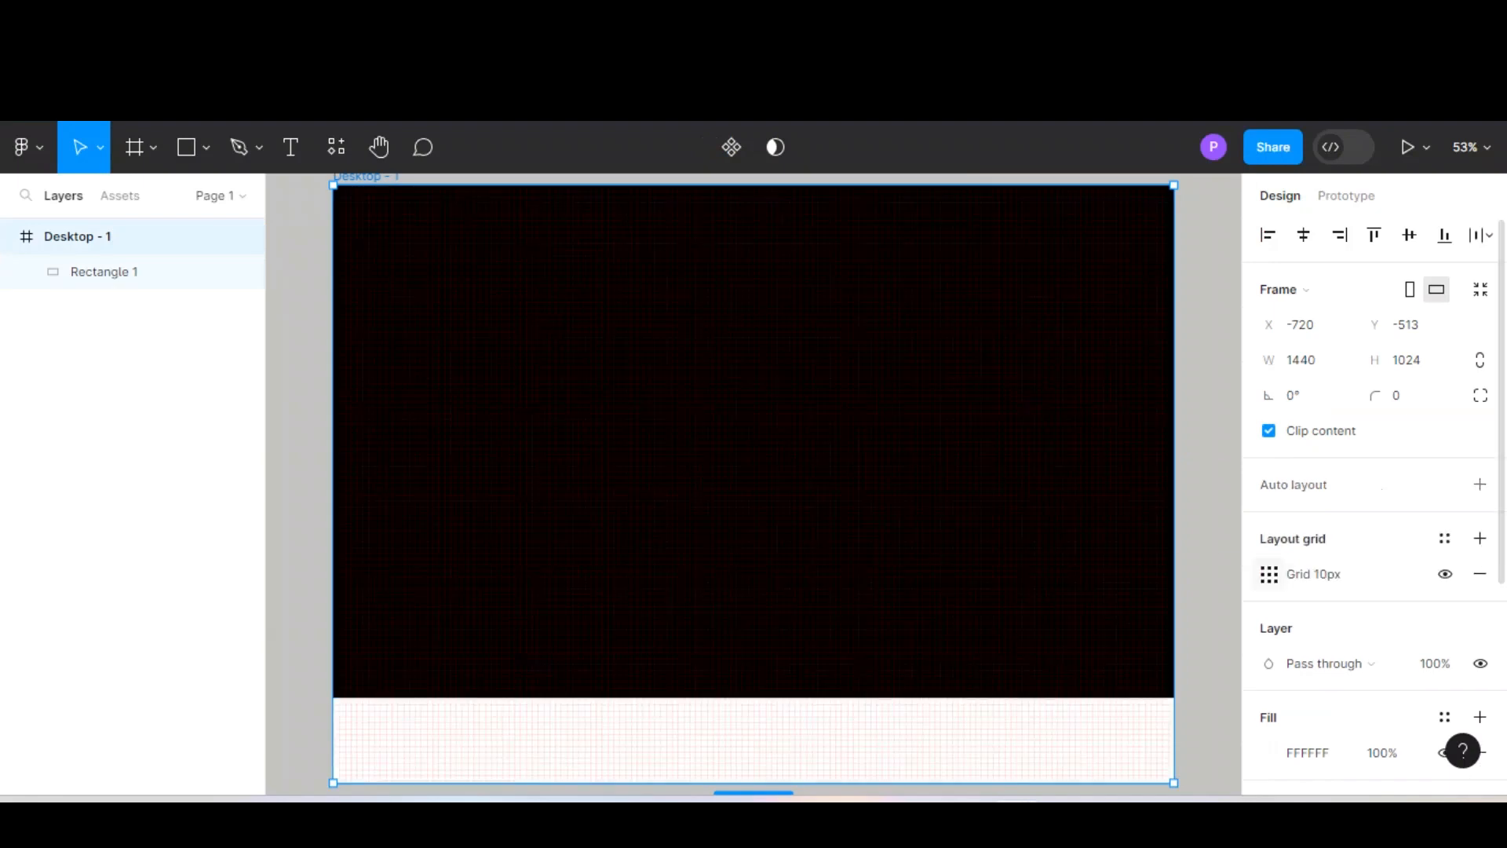
{"action": "left_click", "coordinate": [1268, 573]}
{"action": "left_click", "coordinate": [1004, 579]}
{"action": "left_click", "coordinate": [1044, 603]}
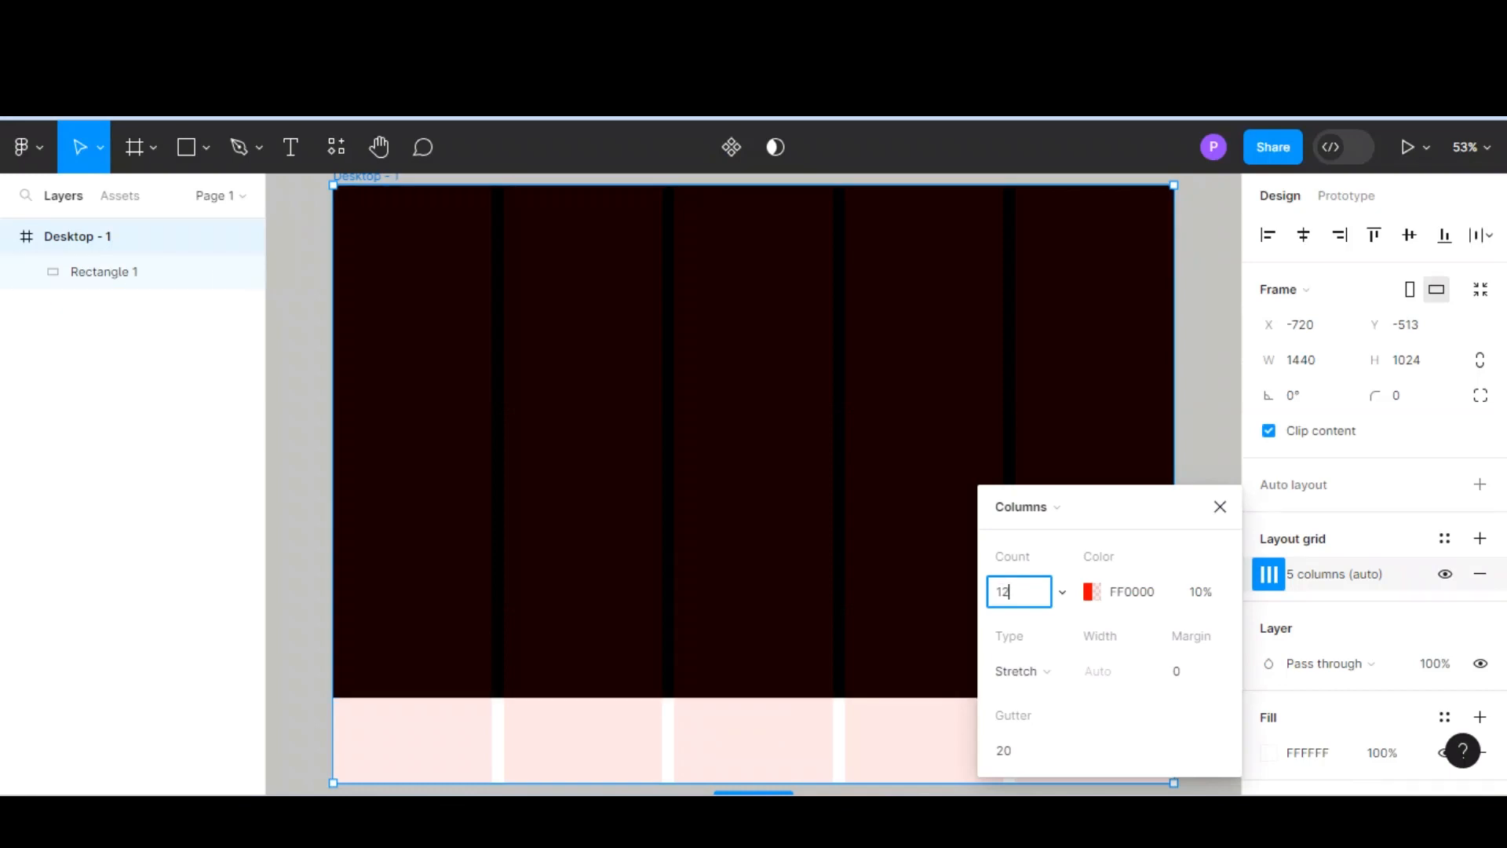
{"action": "left_click", "coordinate": [1209, 377]}
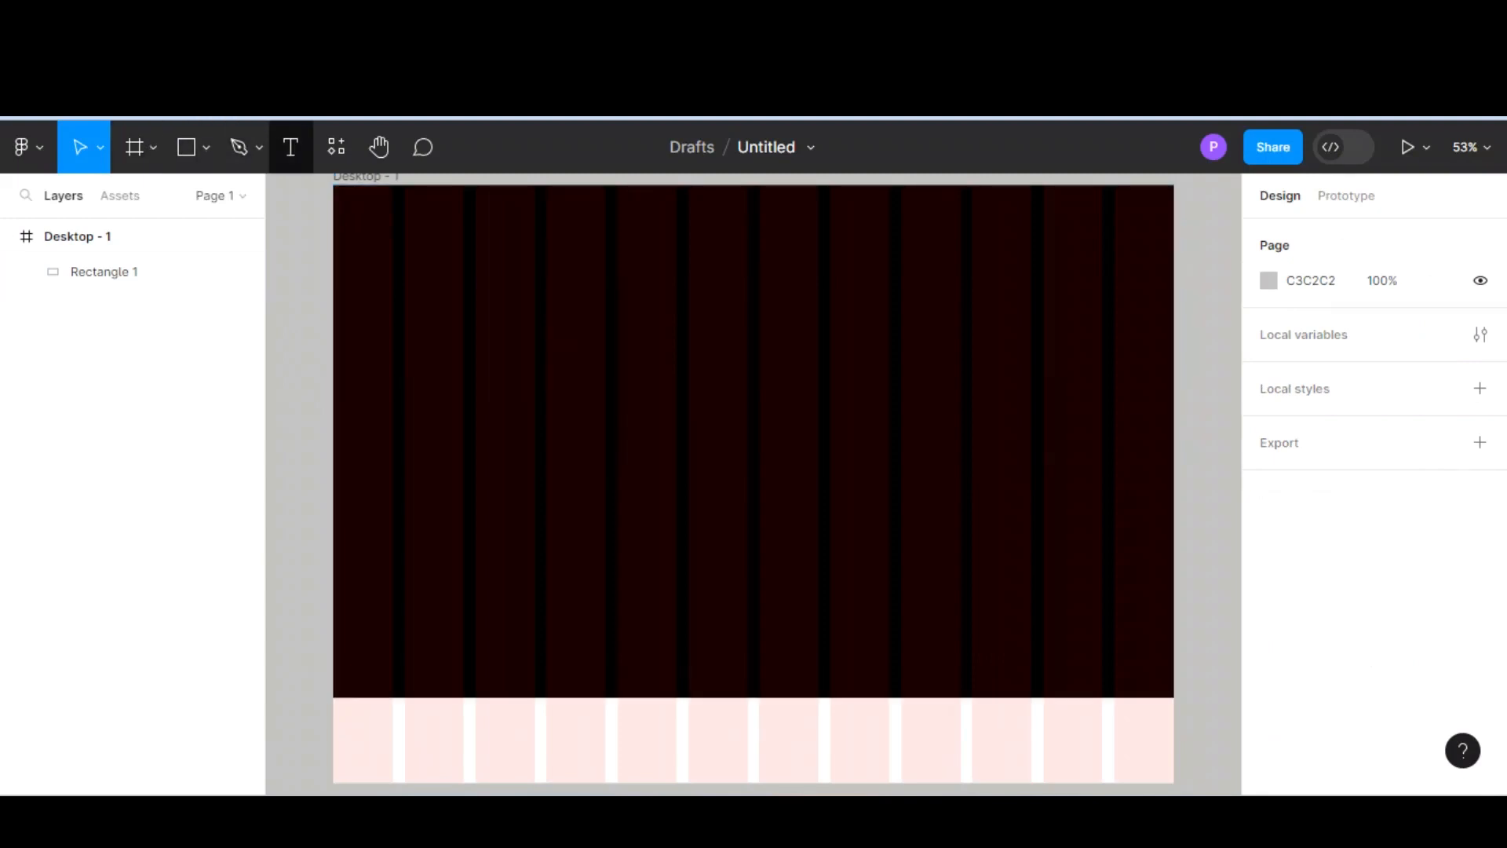
Step: Add the text JUST JEWELS near the frame's upper-left corner in Julius Sans One at size 36
{"action": "left_click", "coordinate": [290, 147]}
{"action": "left_click", "coordinate": [382, 225]}
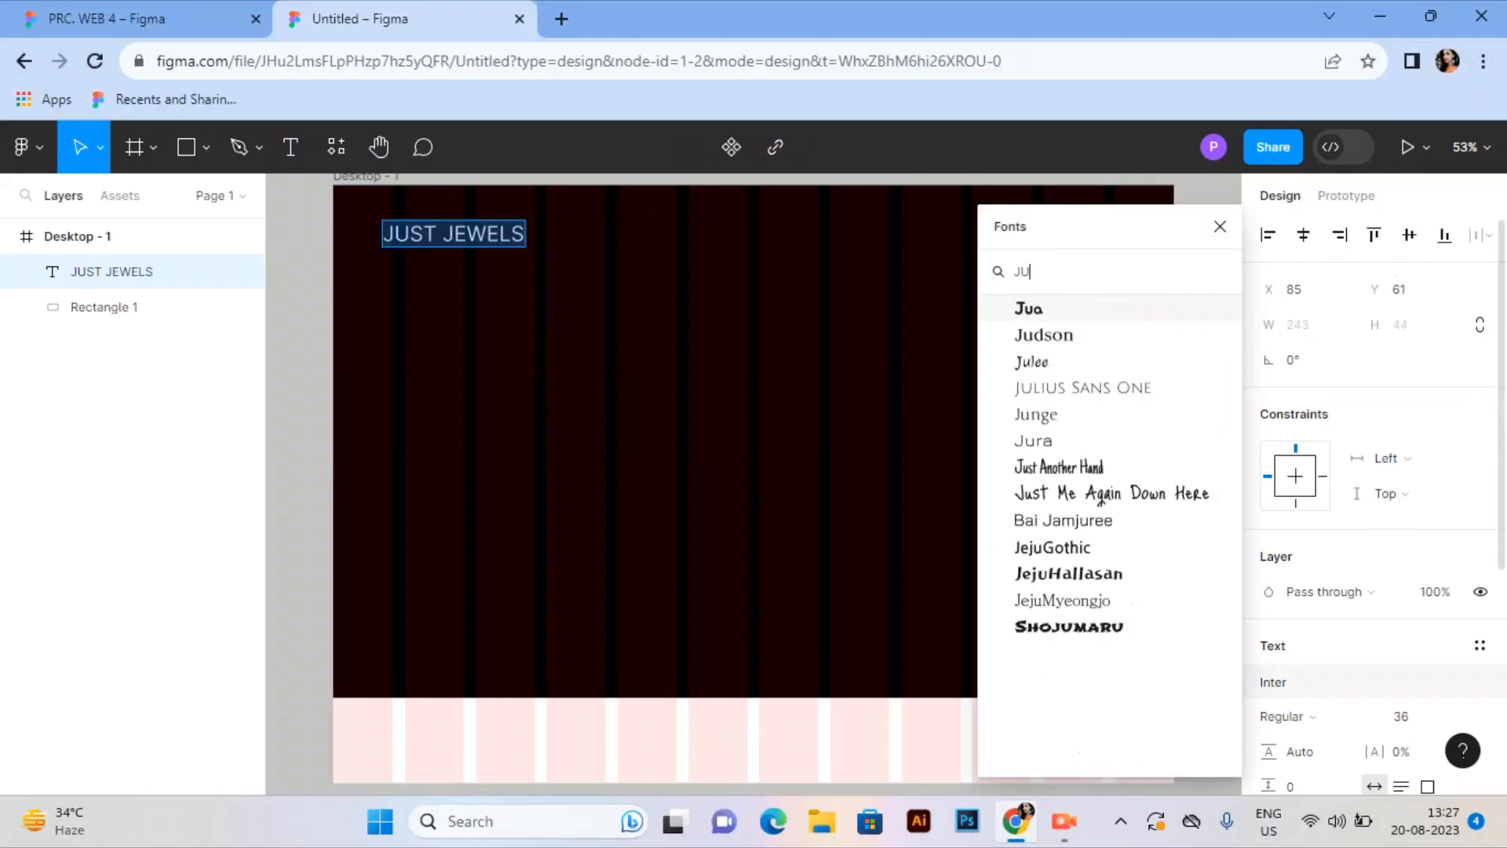
{"action": "type", "text": "LI"}
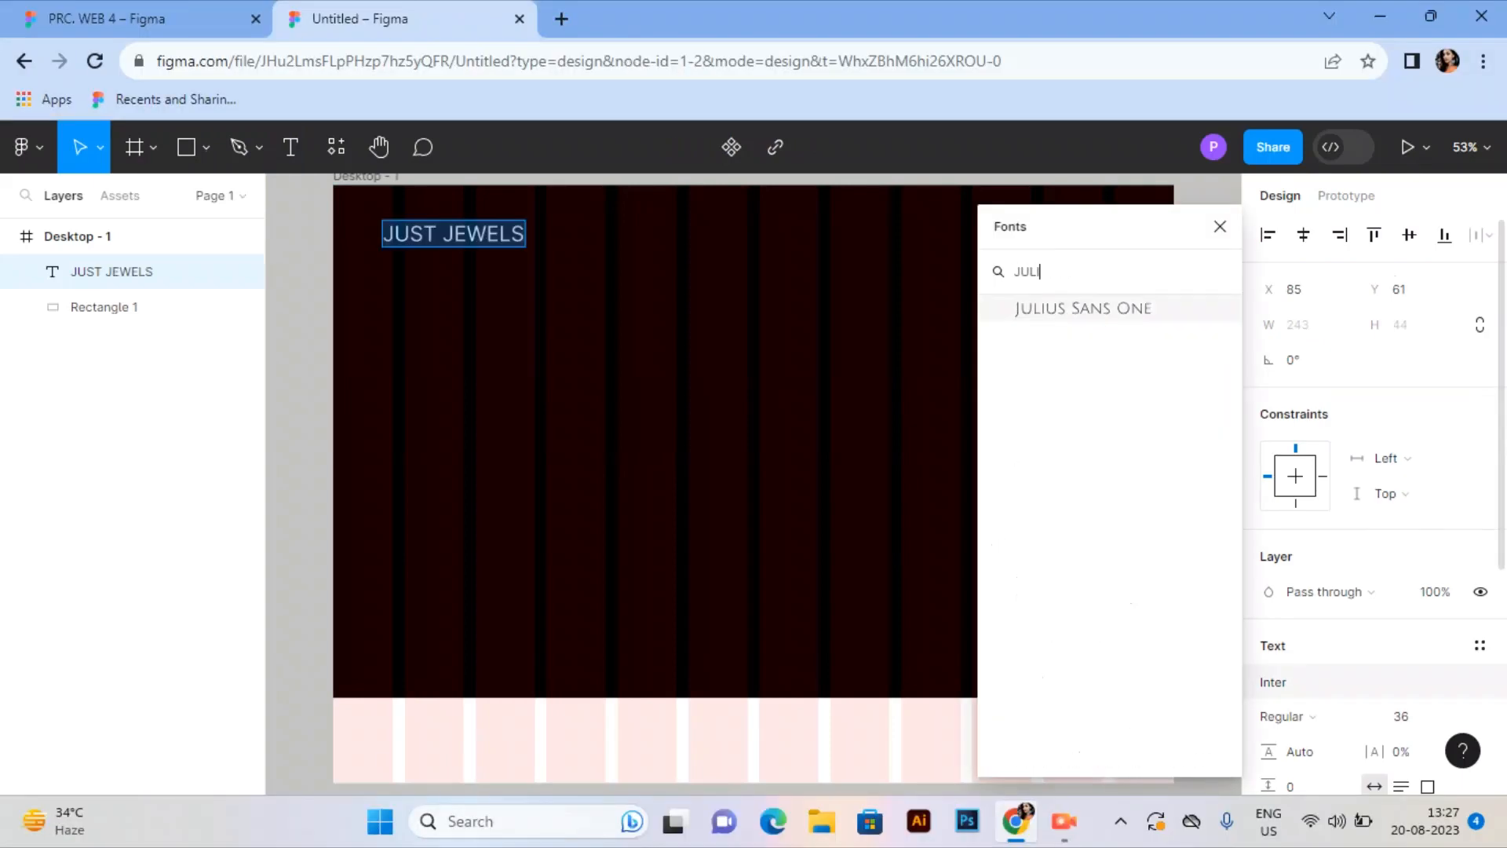
{"action": "key", "text": "Return"}
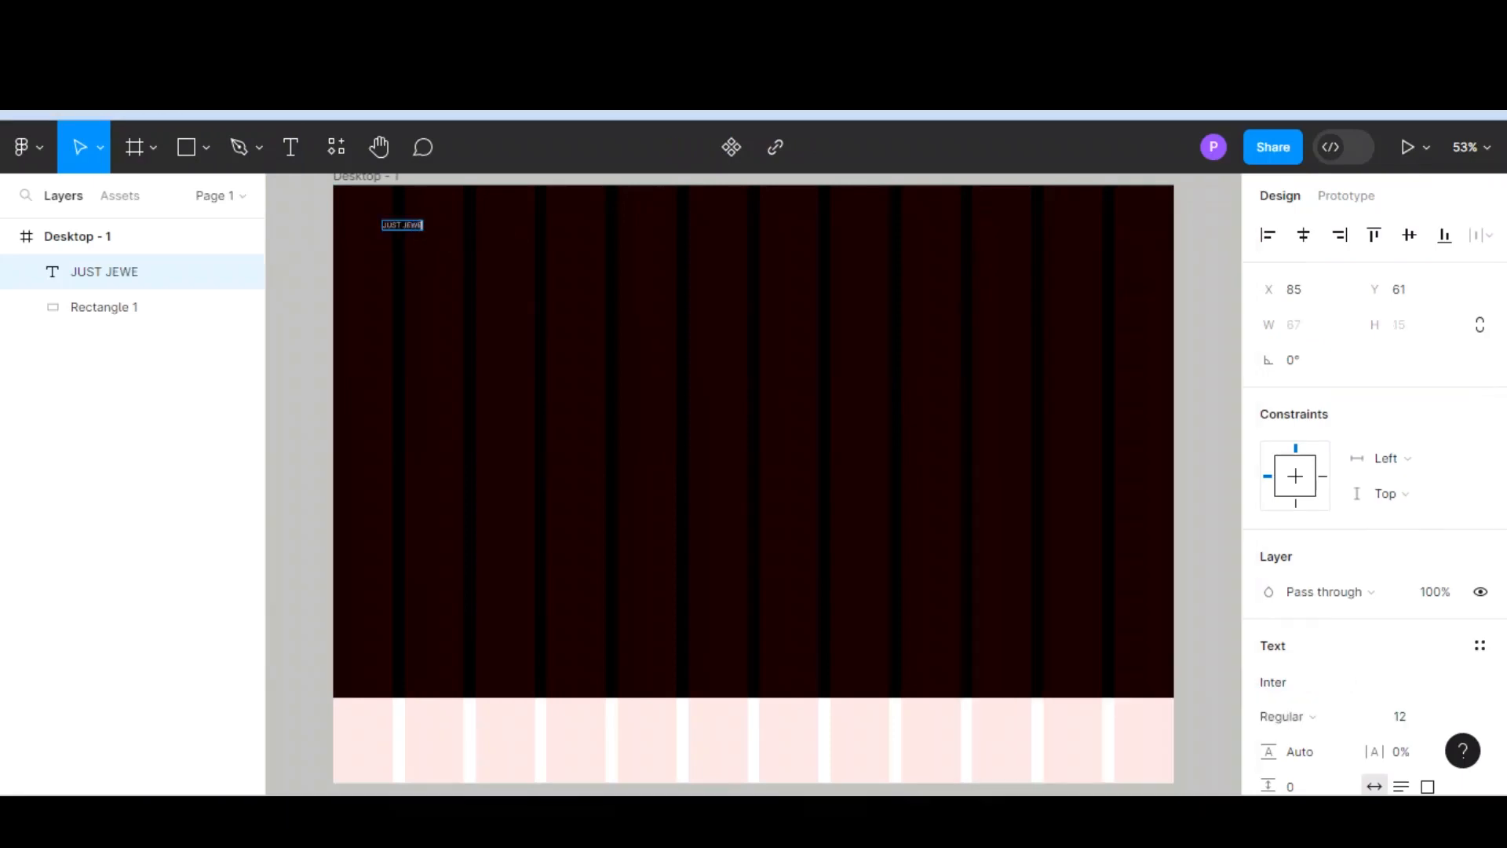
{"action": "type", "text": "JUST JEWELS"}
{"action": "key", "text": "ctrl+shift+Left"}
{"action": "key", "text": "ctrl+shift+Left"}
{"action": "left_click", "coordinate": [1459, 716]}
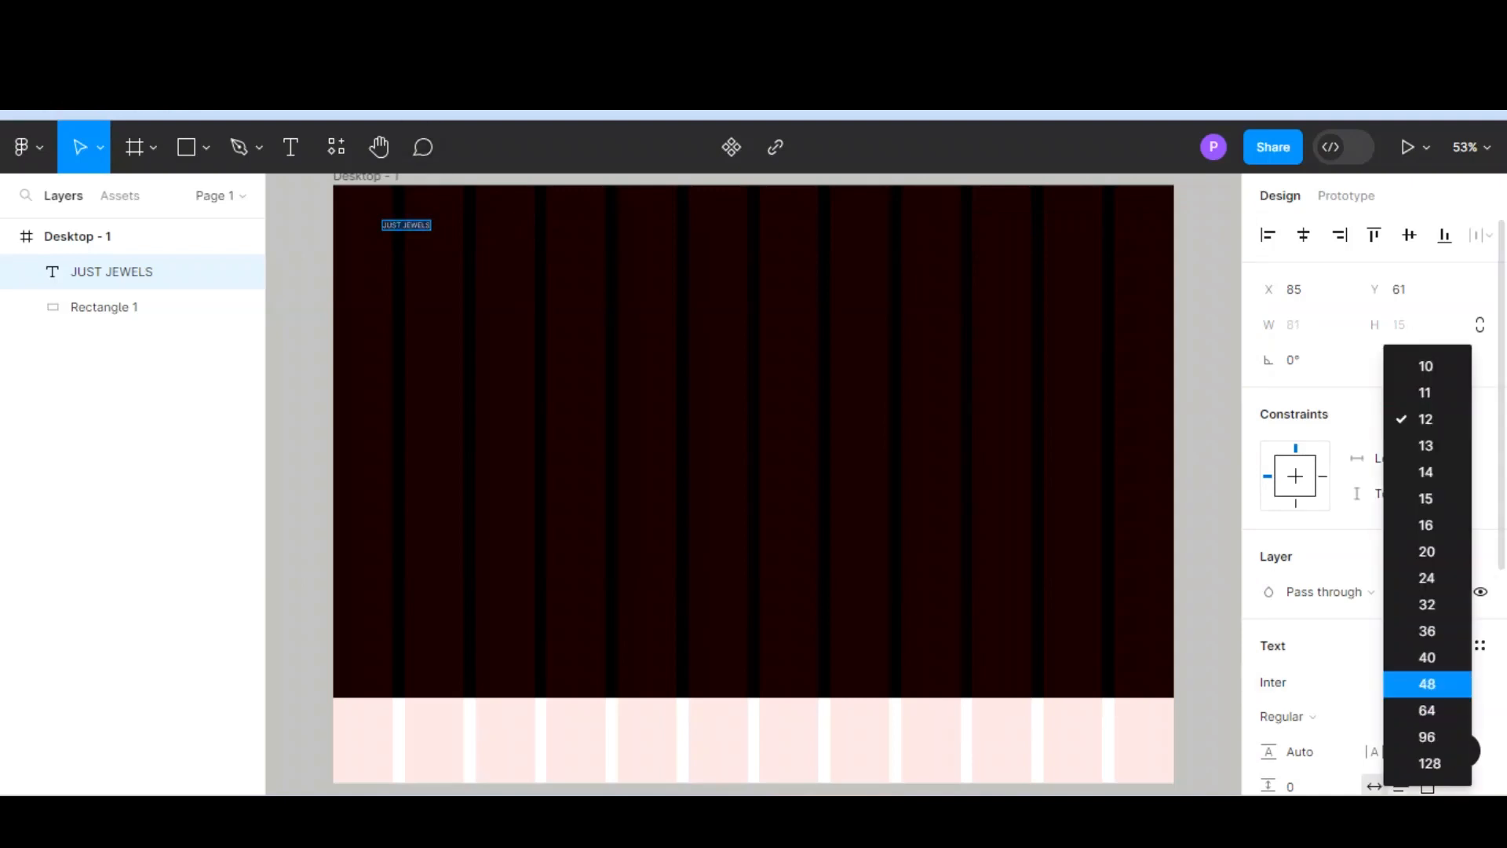
{"action": "left_click", "coordinate": [1425, 630]}
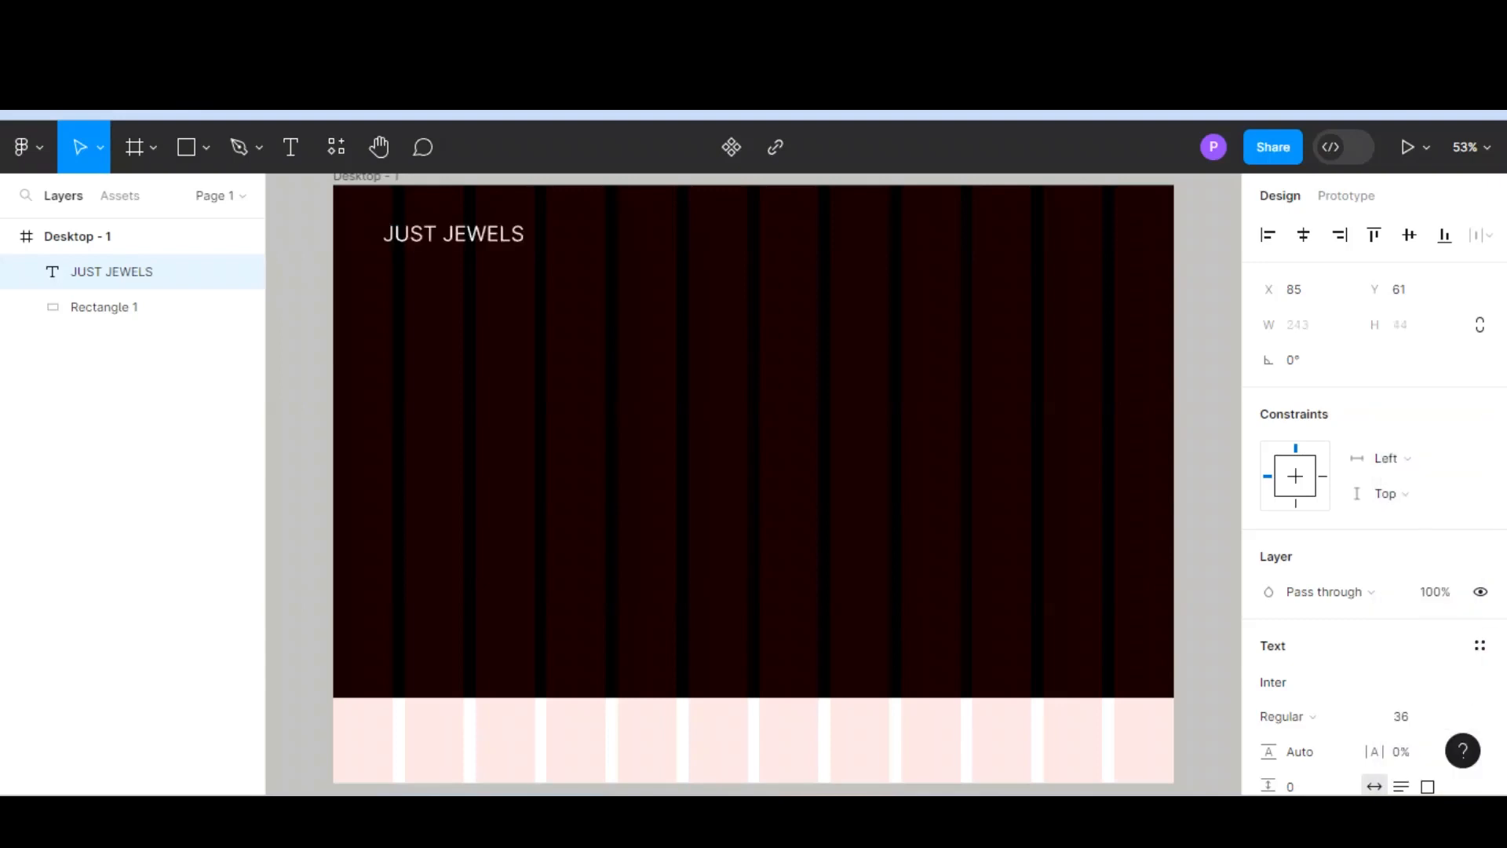
{"action": "left_click", "coordinate": [52, 272]}
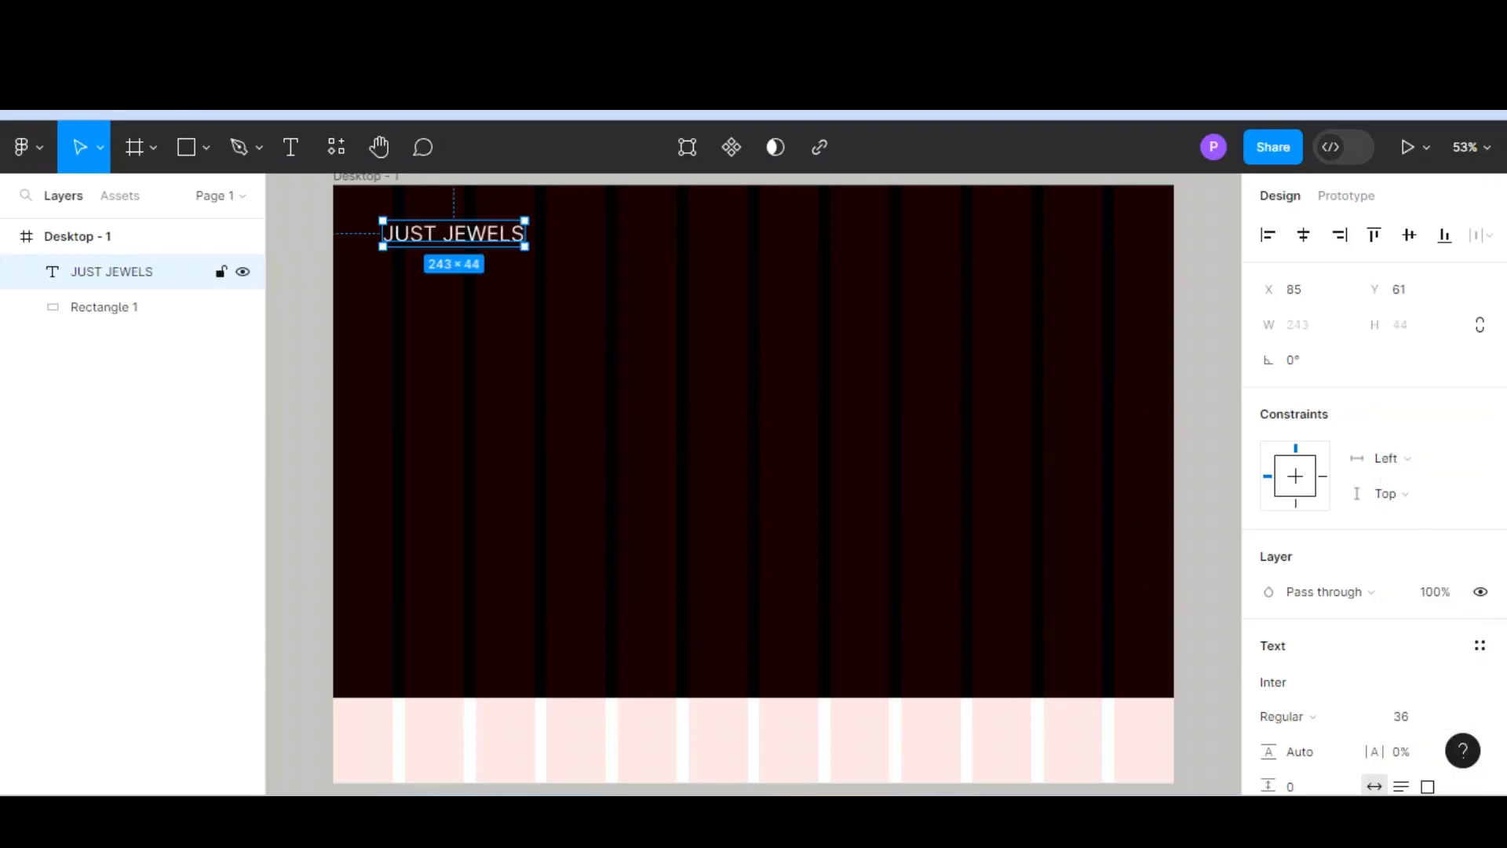
{"action": "double_click", "coordinate": [51, 272]}
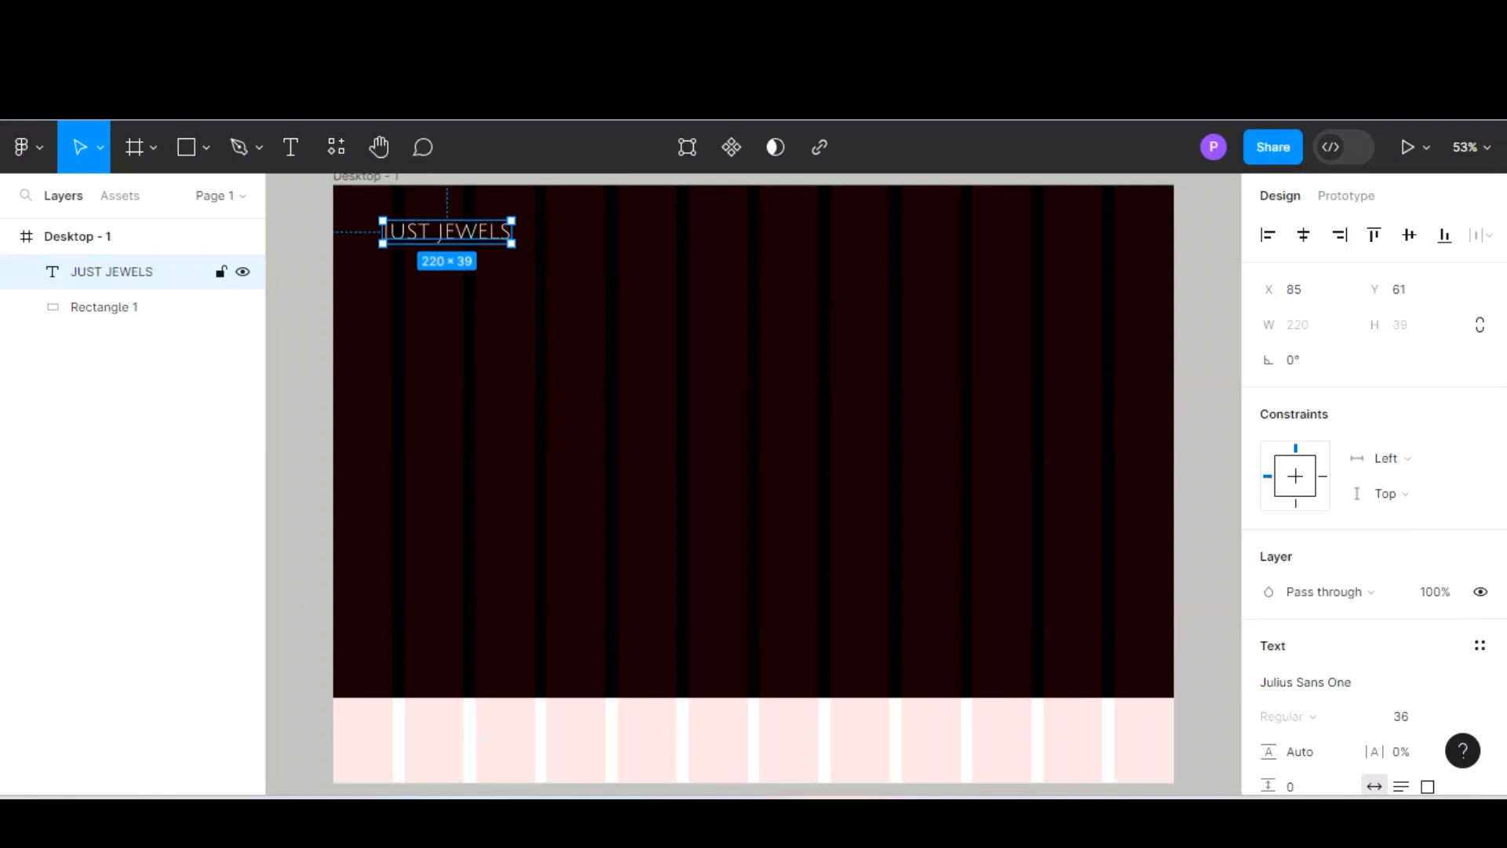
Step: Duplicate the JUST JEWELS text, move the copy to the right on the same line, and change its wording to About
{"action": "key", "text": "ctrl+d"}
{"action": "left_click_drag", "start_coordinate": [446, 233], "coordinate": [669, 232]}
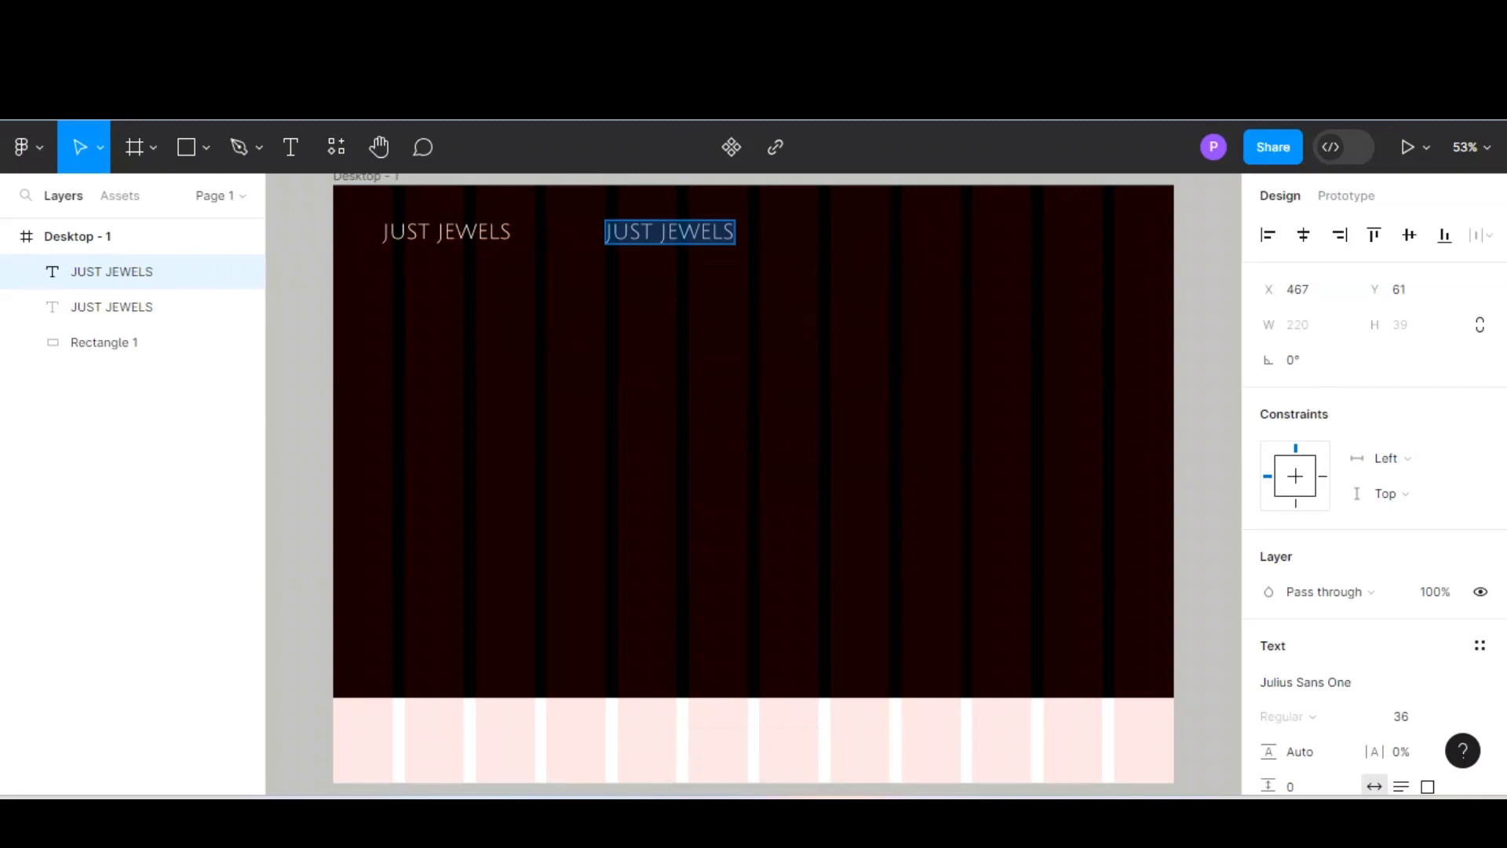
{"action": "type", "text": "ABOU"}
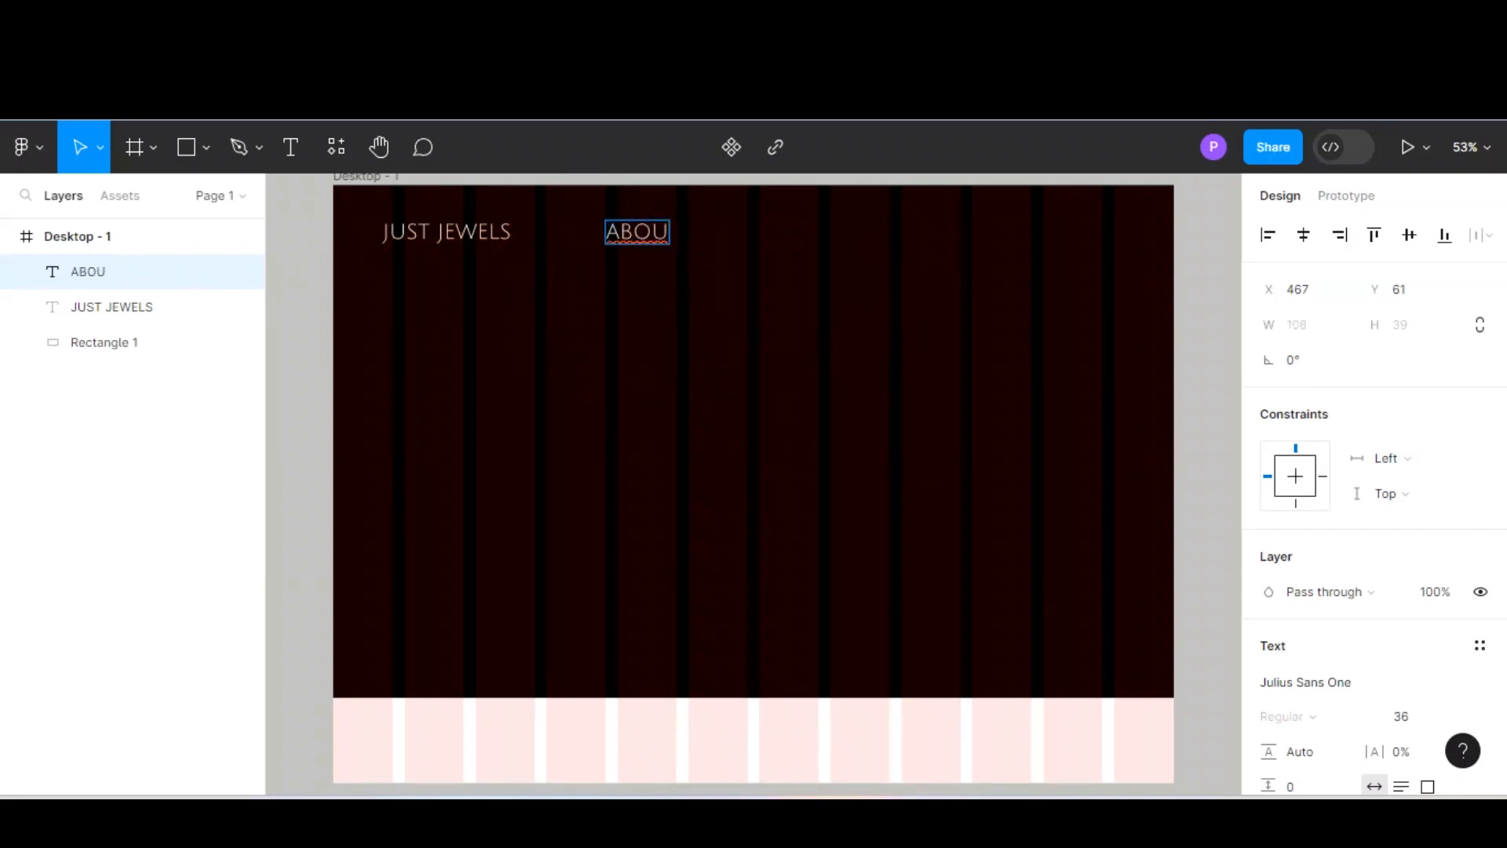
{"action": "key", "text": "BackSpace"}
{"action": "key", "text": "BackSpace"}
{"action": "key", "text": "BackSpace"}
{"action": "type", "text": "bout"}
{"action": "key", "text": "Escape"}
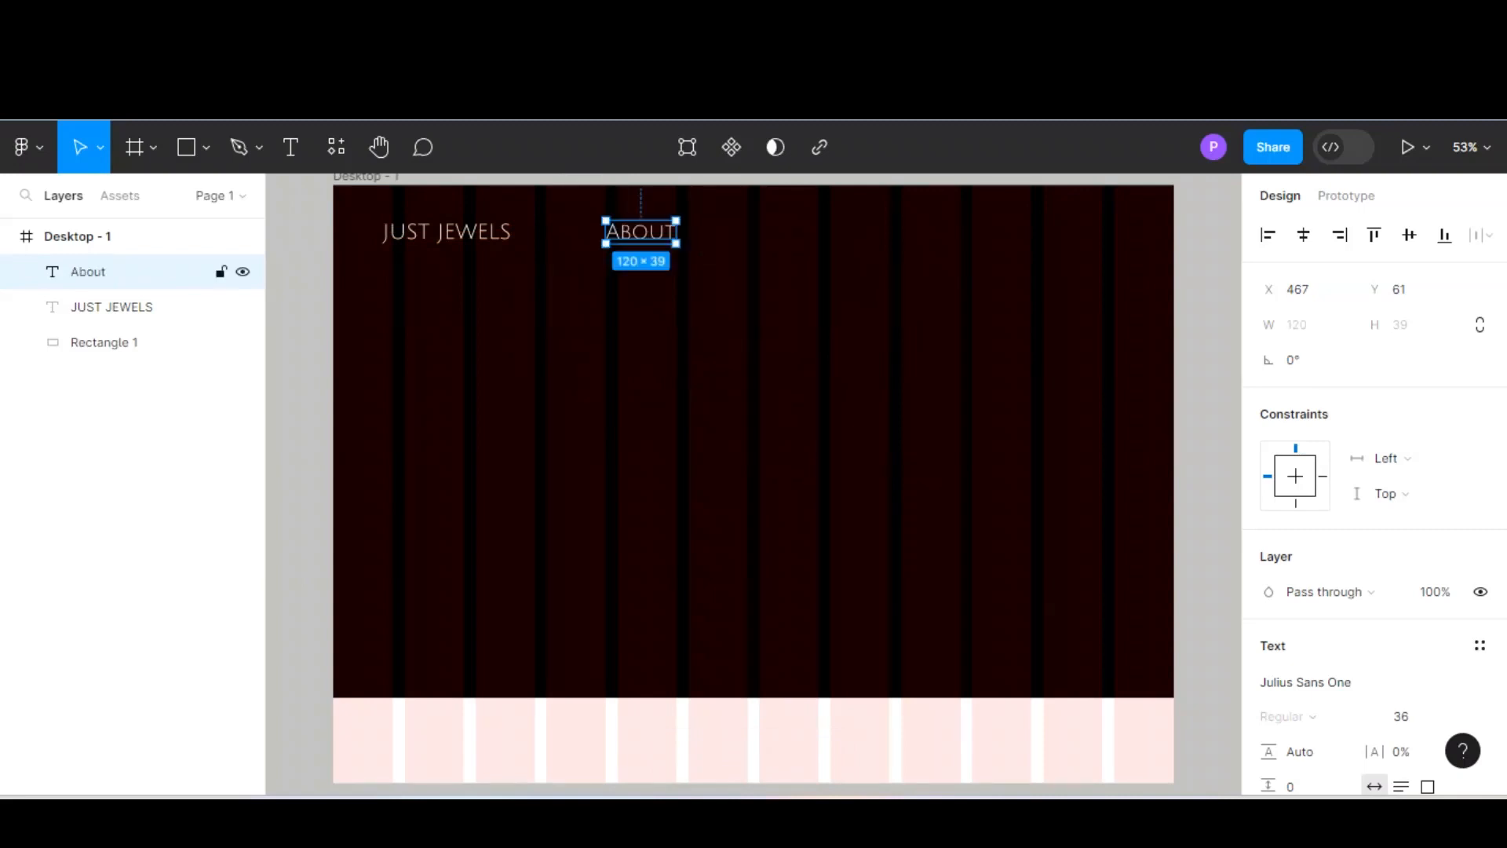
Step: Duplicate the About text twice, spacing the copies evenly to its right on the same line
{"action": "key", "text": "ctrl+d"}
{"action": "left_click_drag", "start_coordinate": [641, 233], "coordinate": [737, 232]}
{"action": "key", "text": "ctrl+d"}
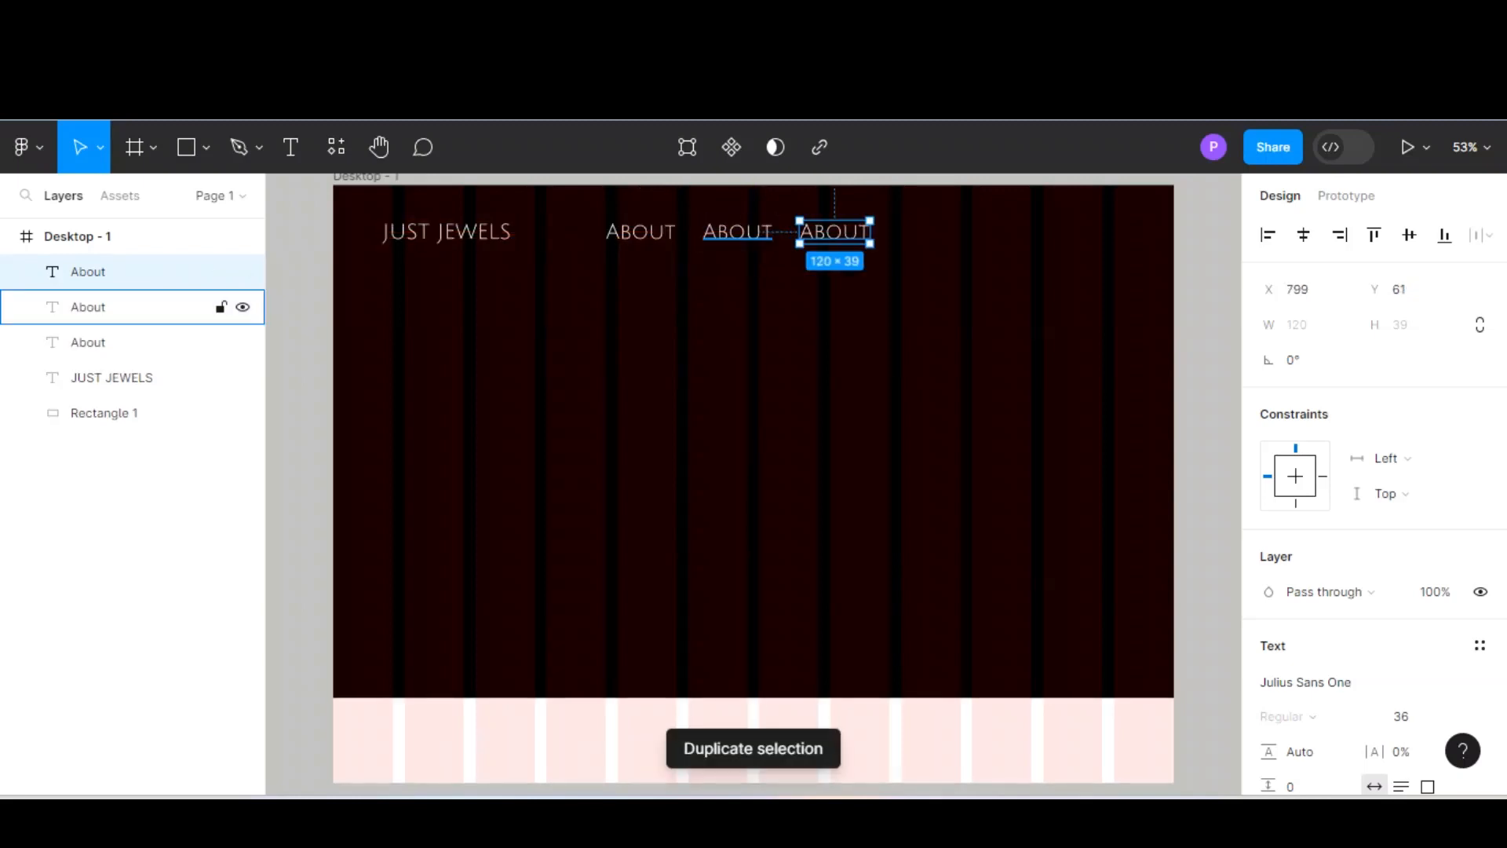
Step: Change the second About text to Shop and the third to collections
{"action": "left_click", "coordinate": [118, 306]}
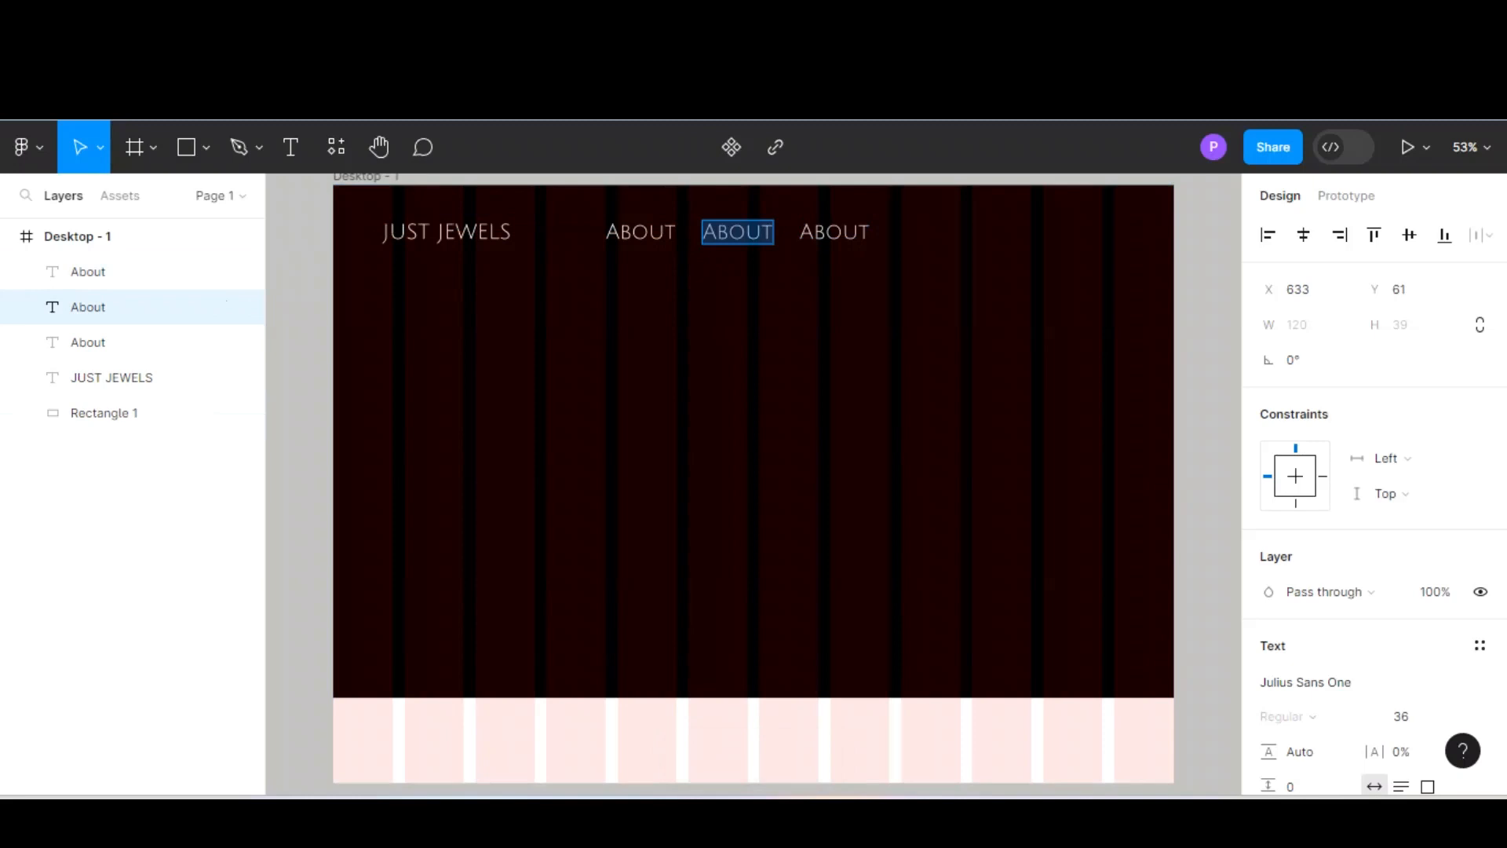
{"action": "type", "text": "Shop"}
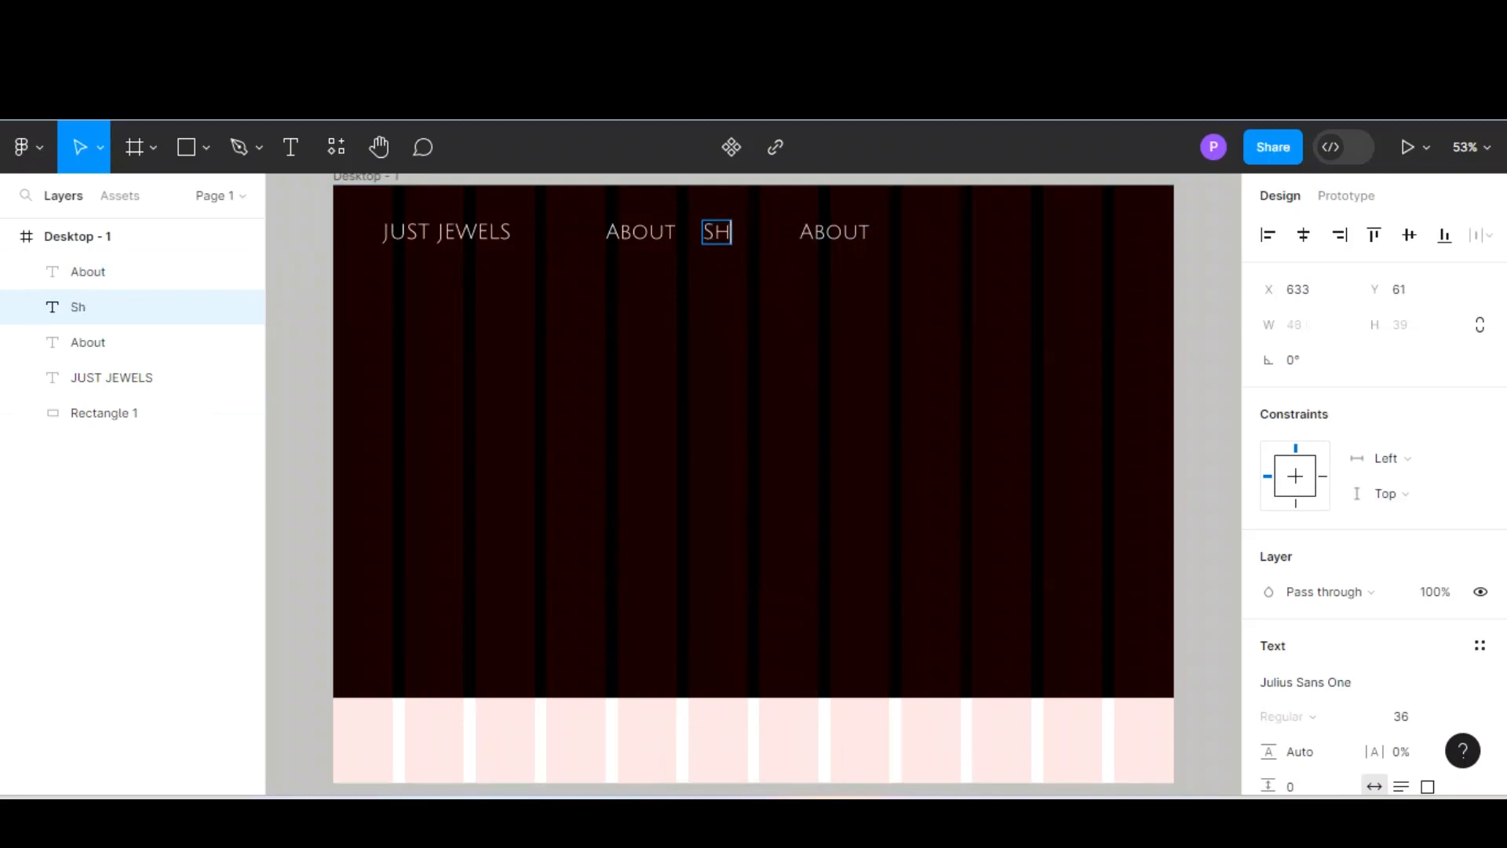
{"action": "double_click", "coordinate": [835, 233]}
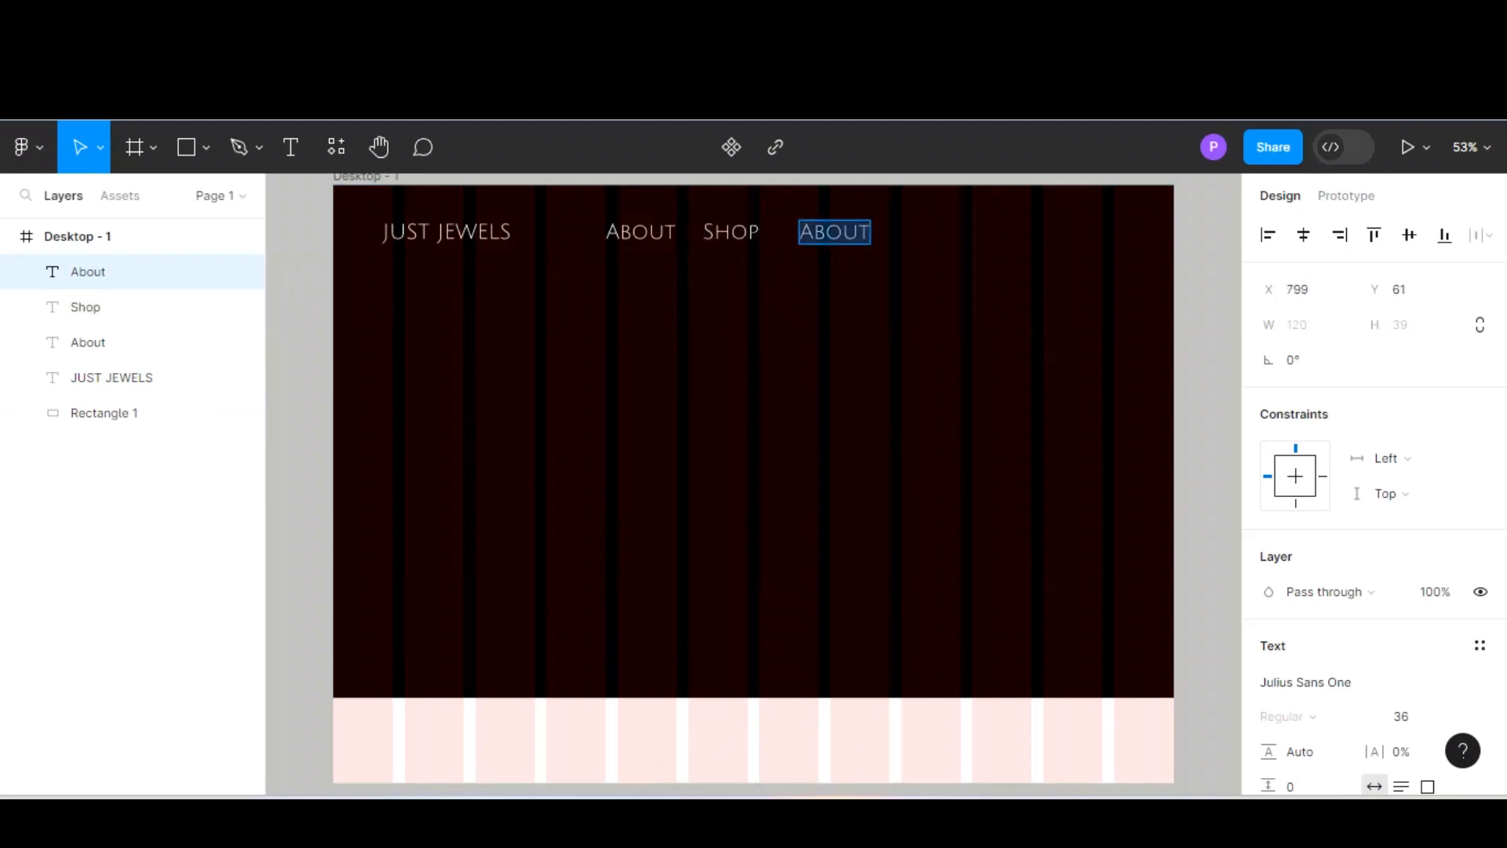
{"action": "type", "text": "c"}
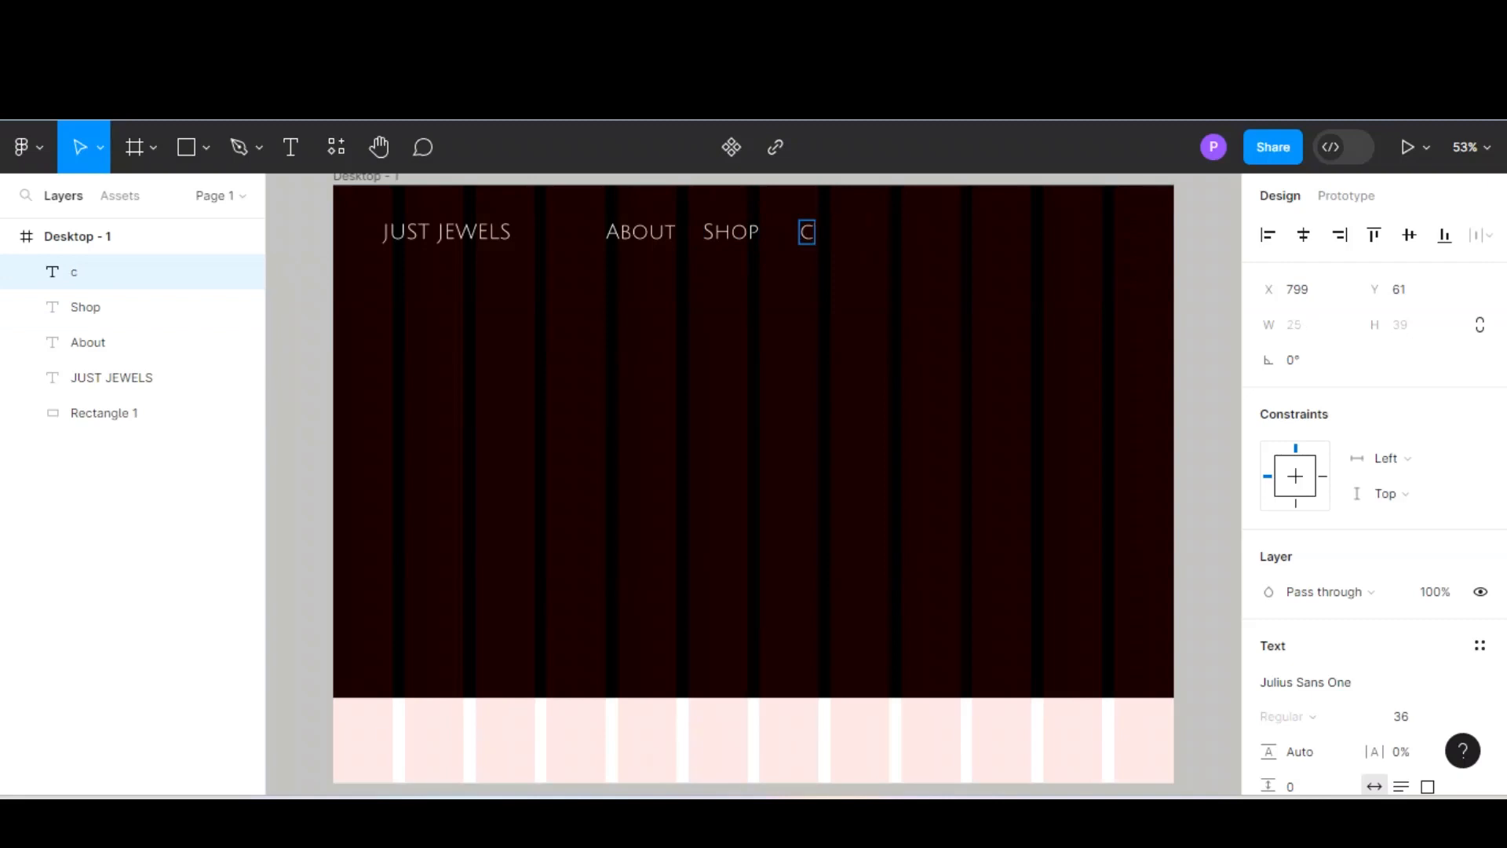
{"action": "type", "text": "ollect"}
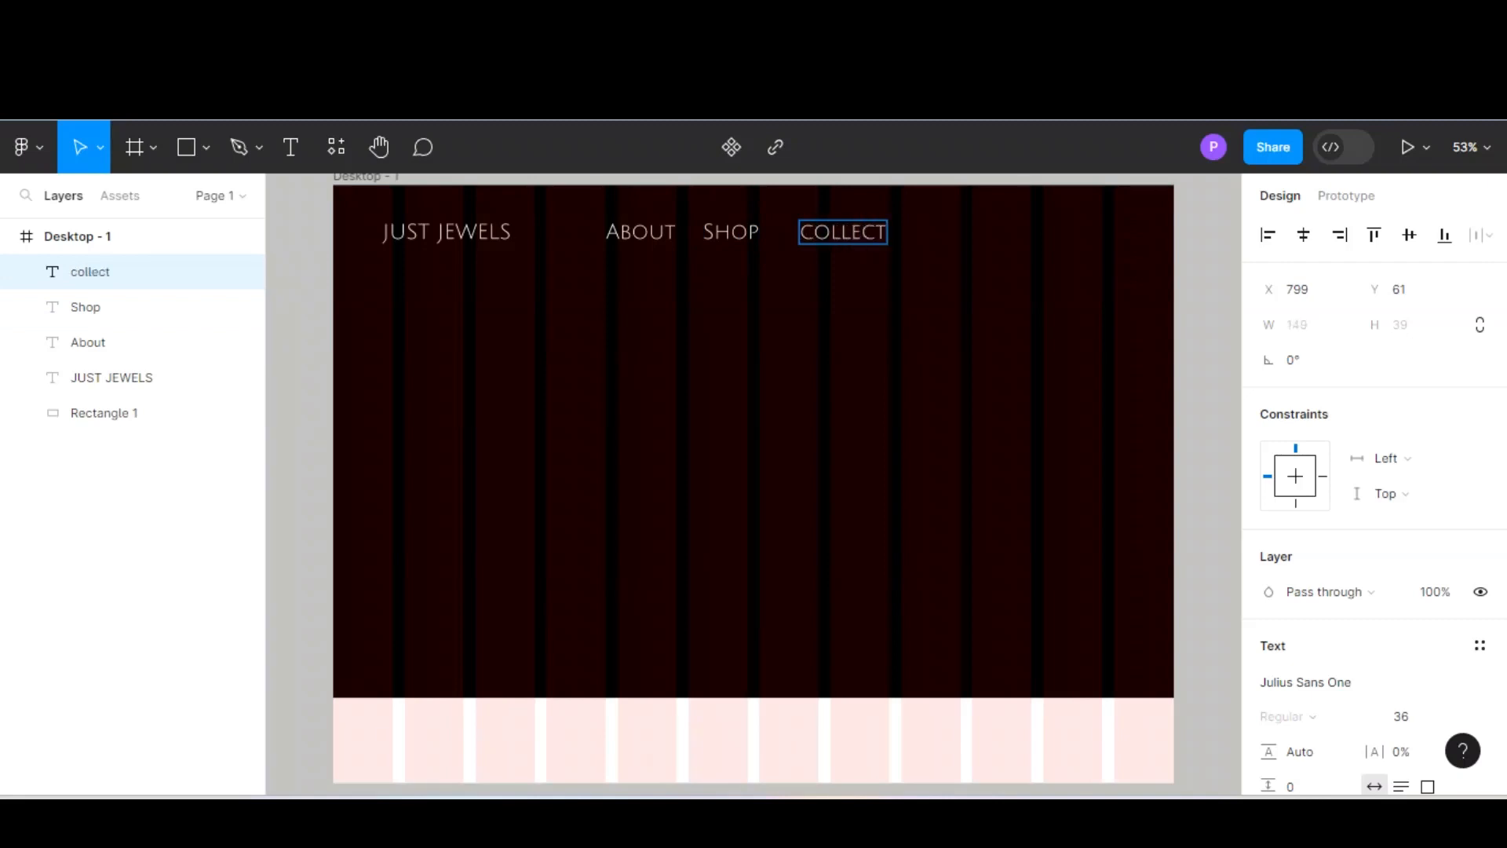
{"action": "type", "text": "ions"}
{"action": "key", "text": "Escape"}
{"action": "left_click", "coordinate": [104, 413]}
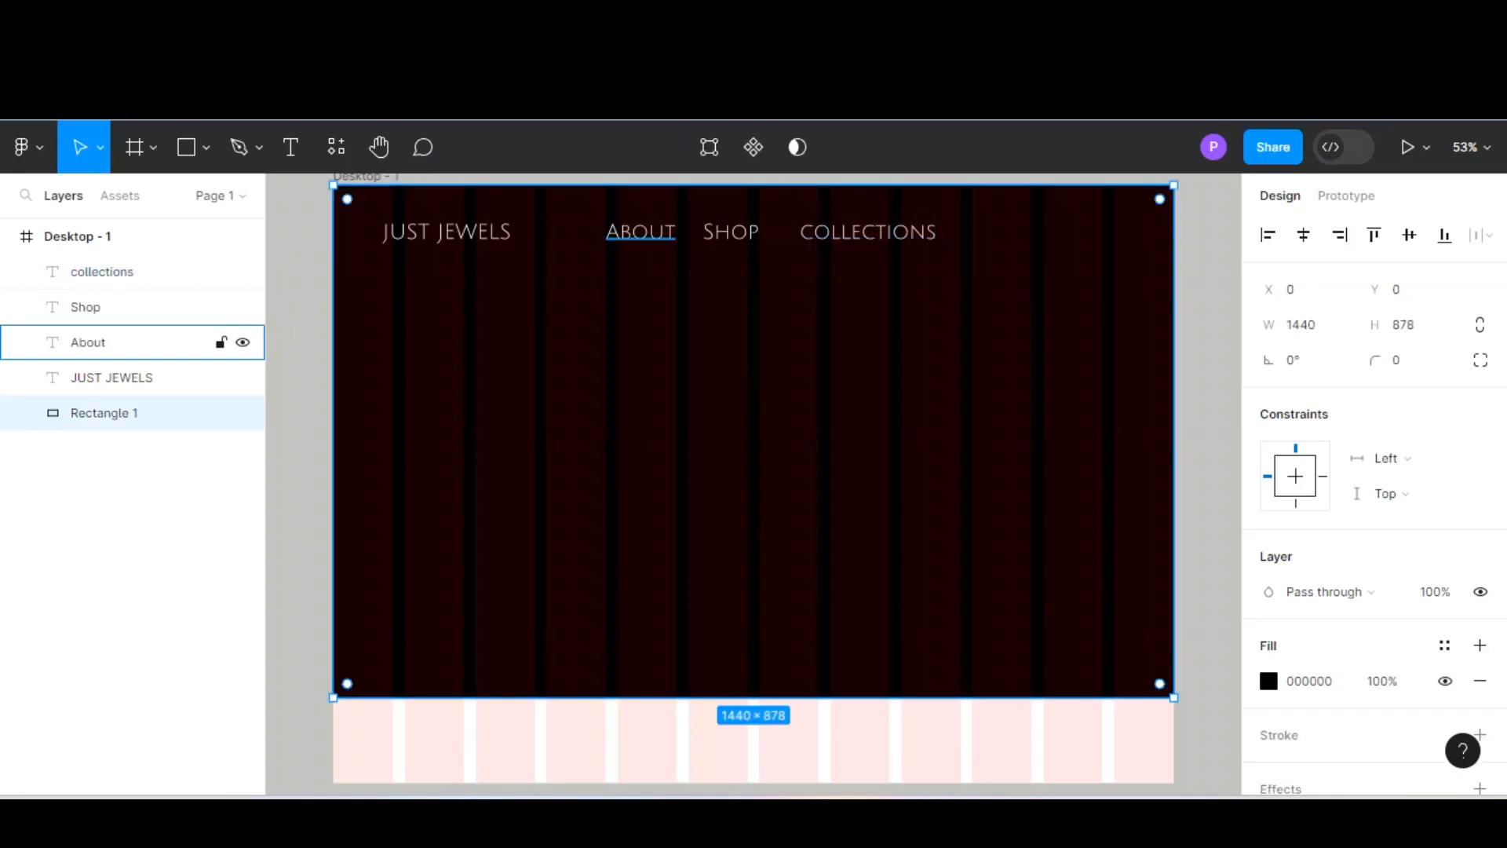
Step: Make the About, Shop and collections texts clearly smaller than the title and move them together toward the header's right side
{"action": "left_click", "coordinate": [88, 342]}
{"action": "left_click", "coordinate": [84, 307], "text": "shift"}
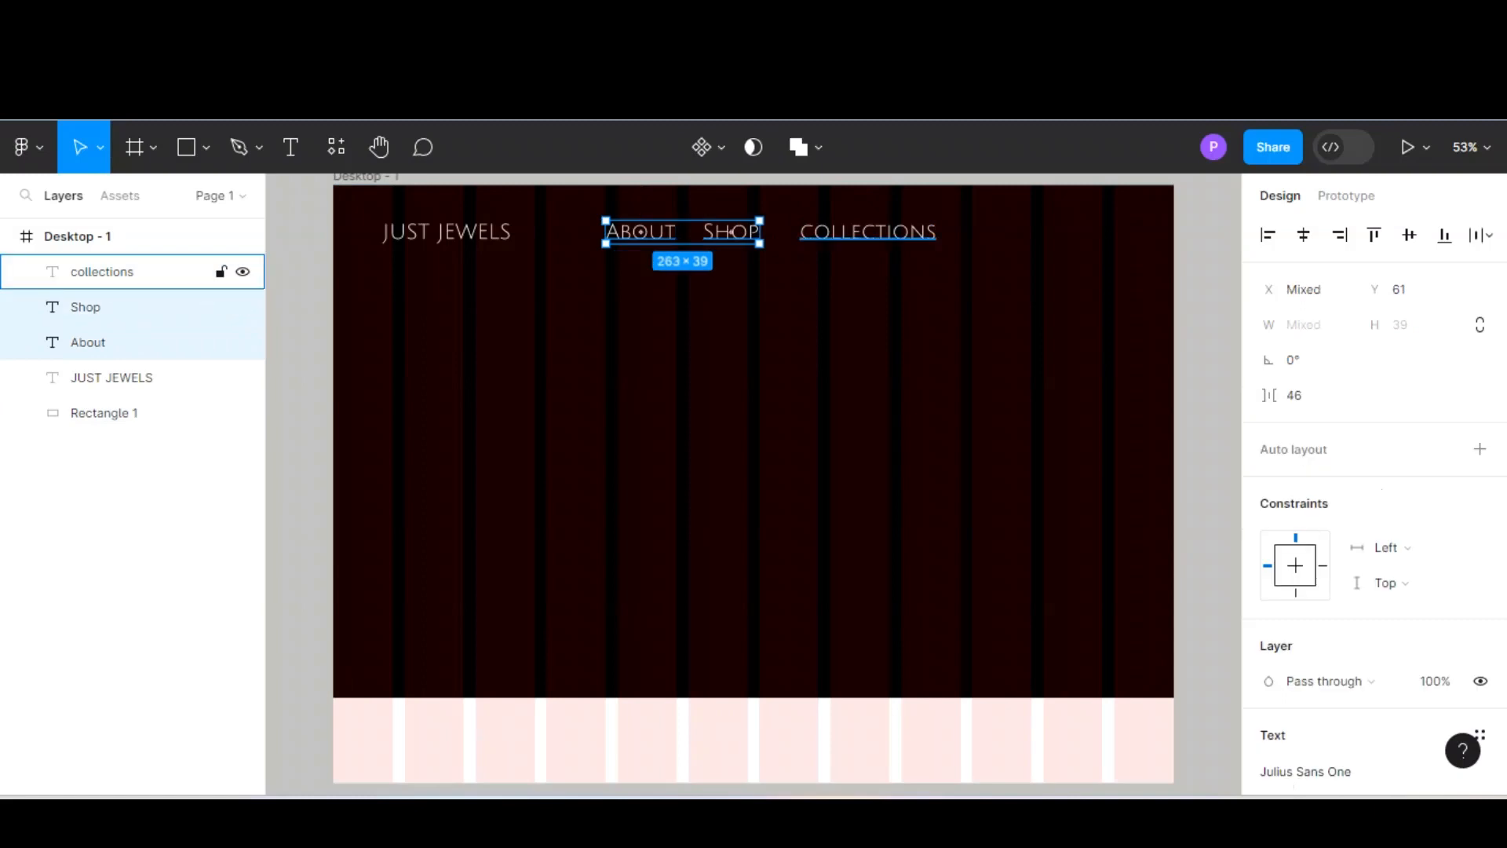
{"action": "left_click", "coordinate": [102, 271], "text": "shift"}
{"action": "scroll", "coordinate": [1374, 510], "scroll_direction": "down", "scroll_amount": 4}
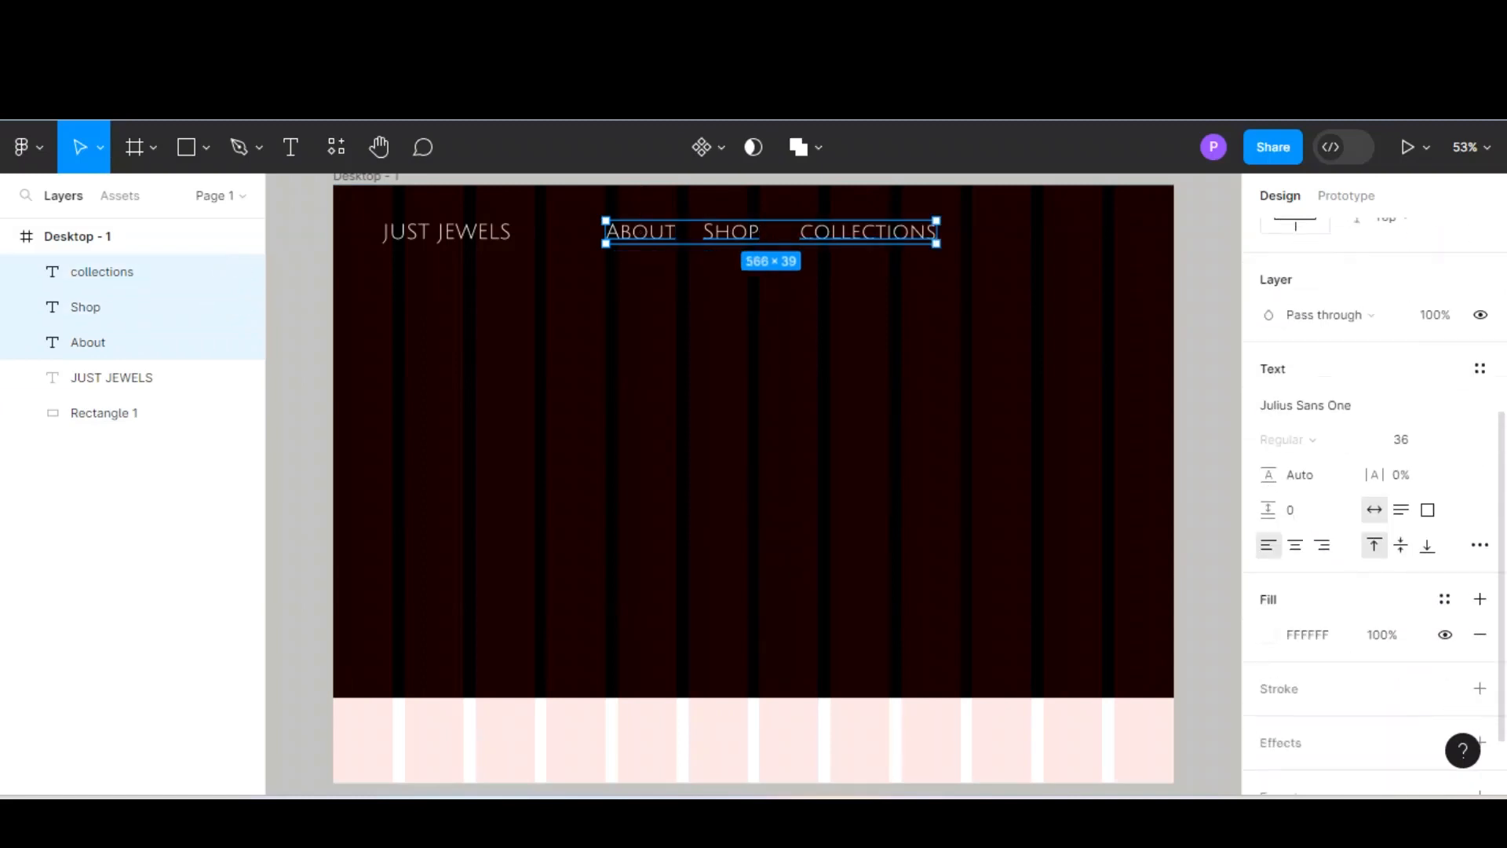
{"action": "left_click", "coordinate": [1460, 440]}
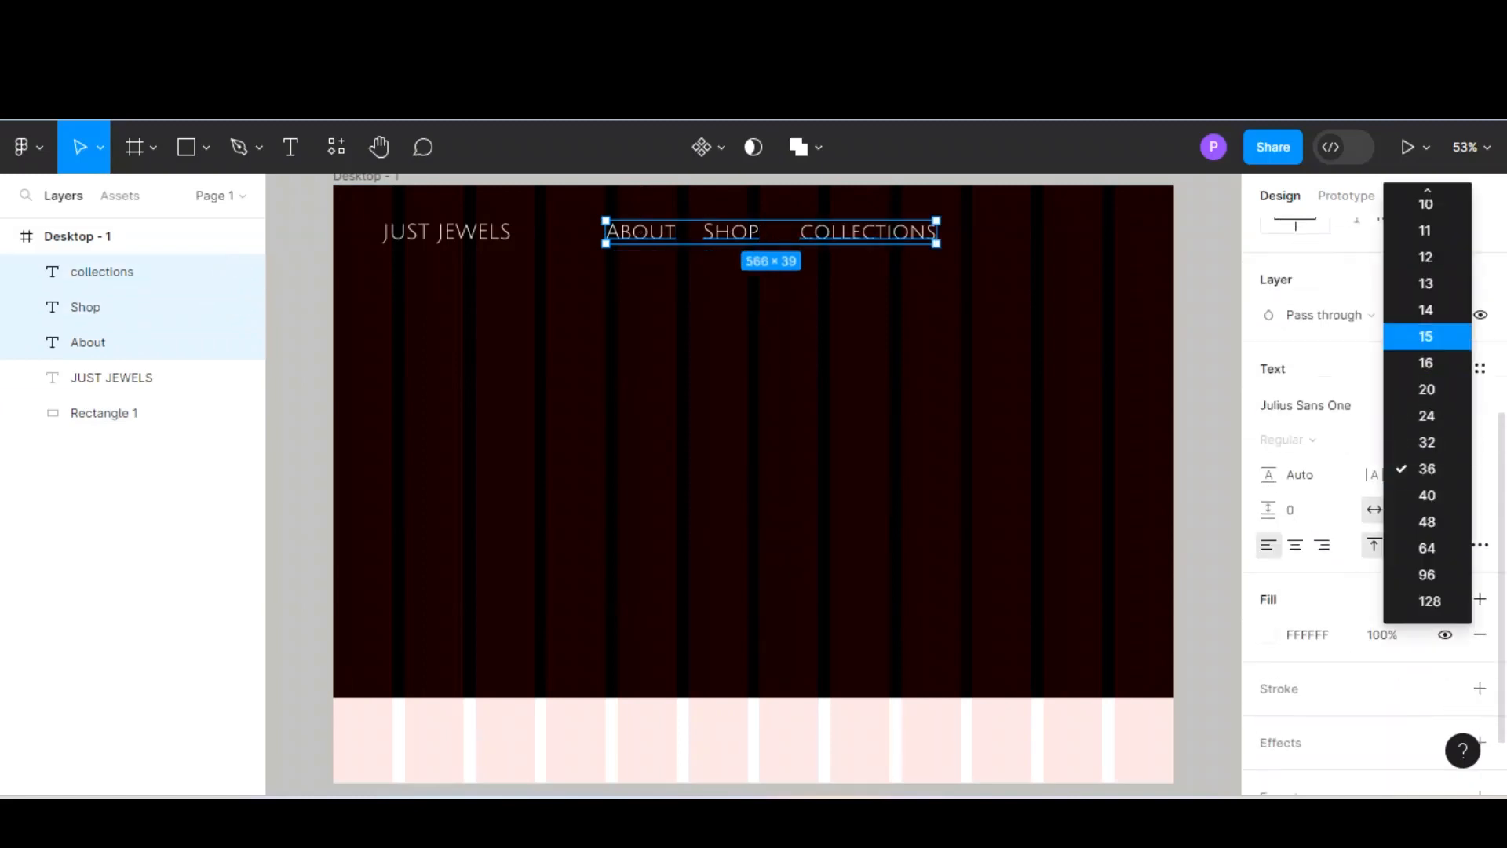
{"action": "left_click", "coordinate": [1425, 256]}
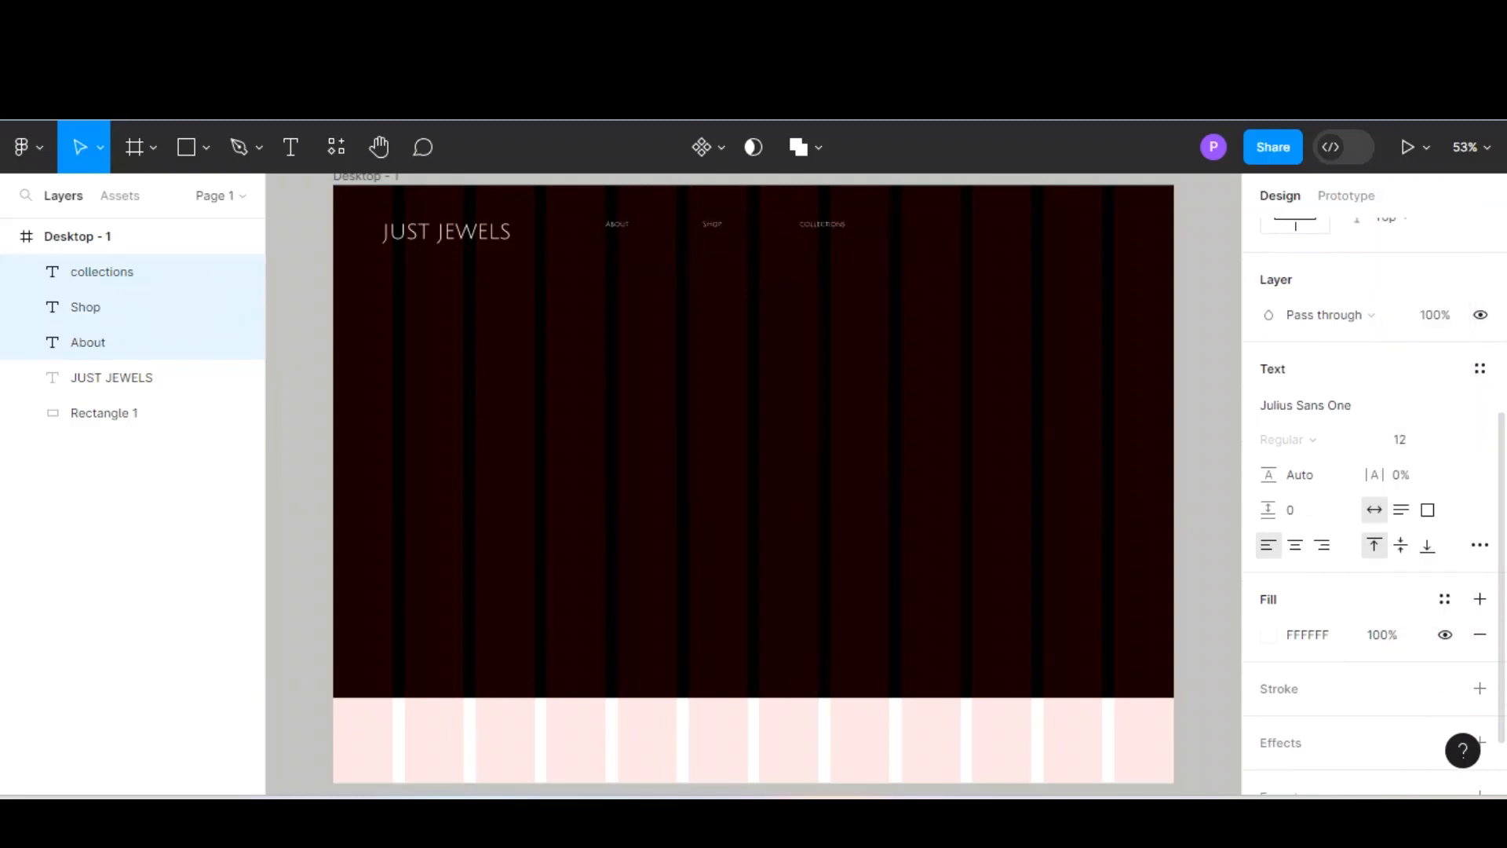
{"action": "left_click", "coordinate": [1427, 440]}
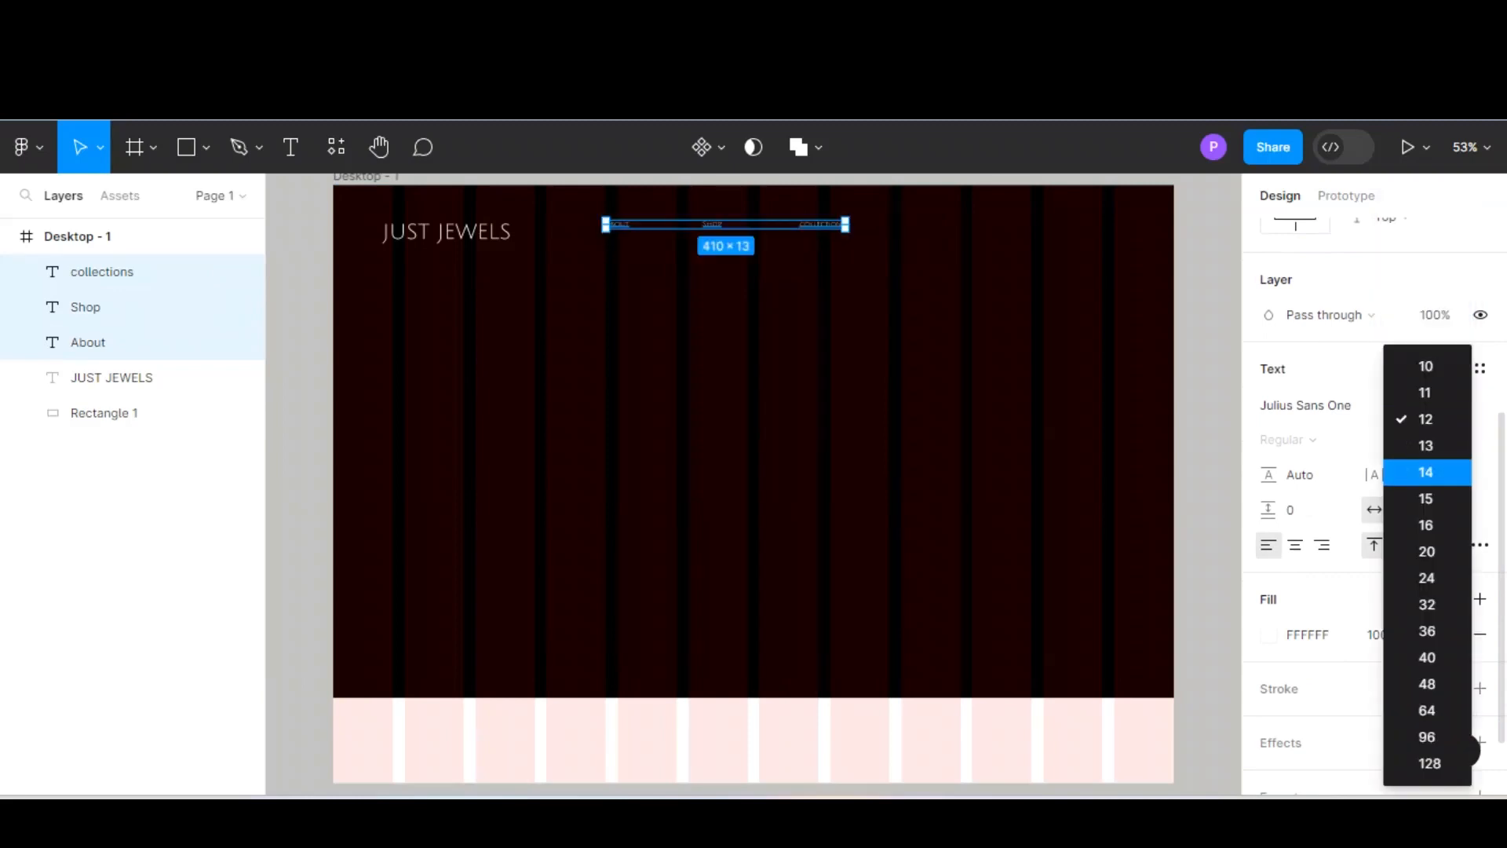
{"action": "left_click", "coordinate": [1426, 498]}
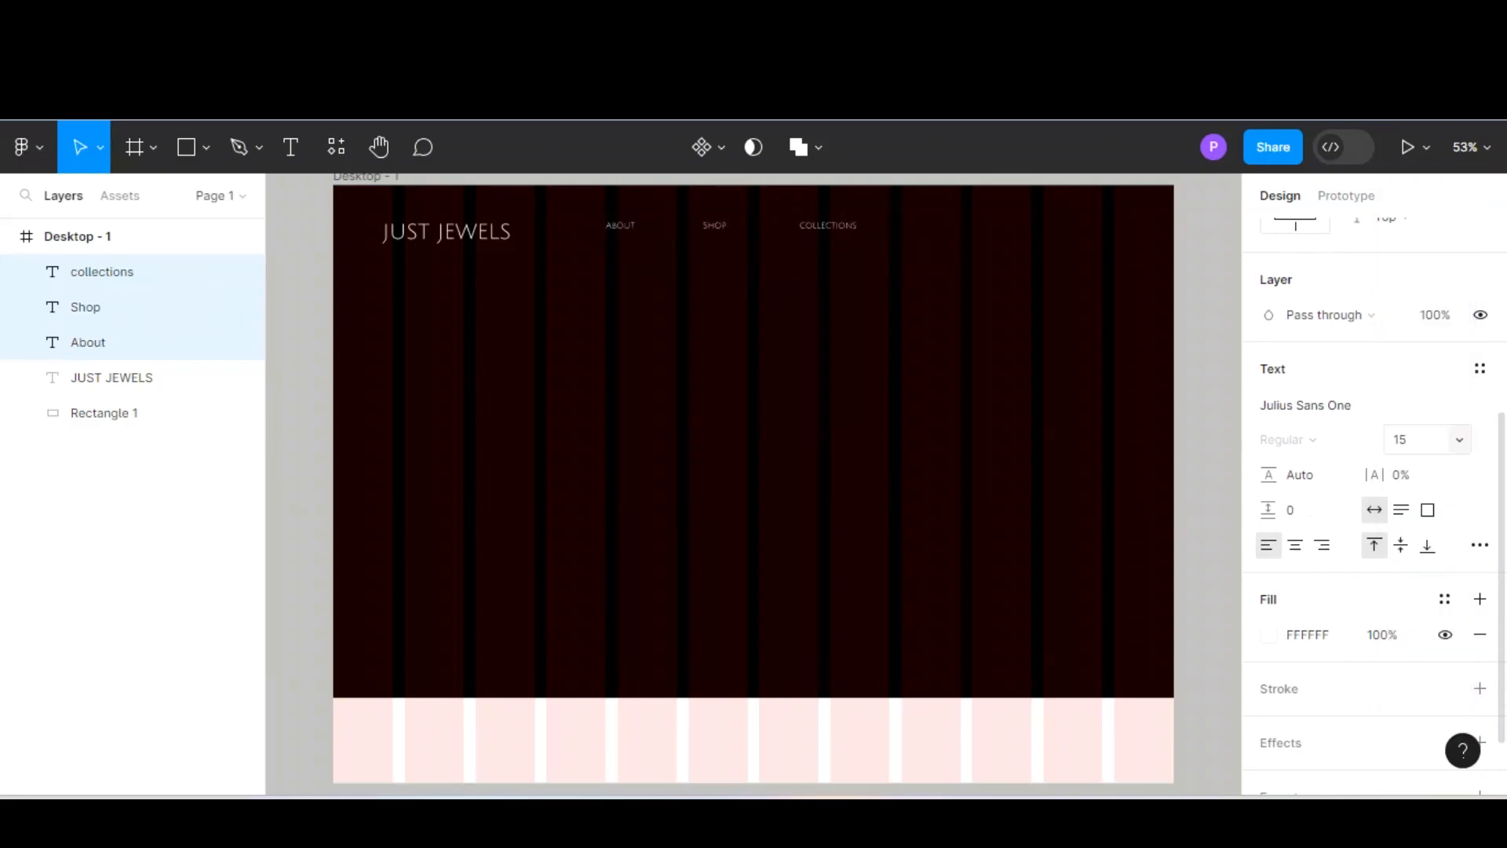
{"action": "left_click", "coordinate": [1427, 440]}
{"action": "left_click", "coordinate": [1425, 488]}
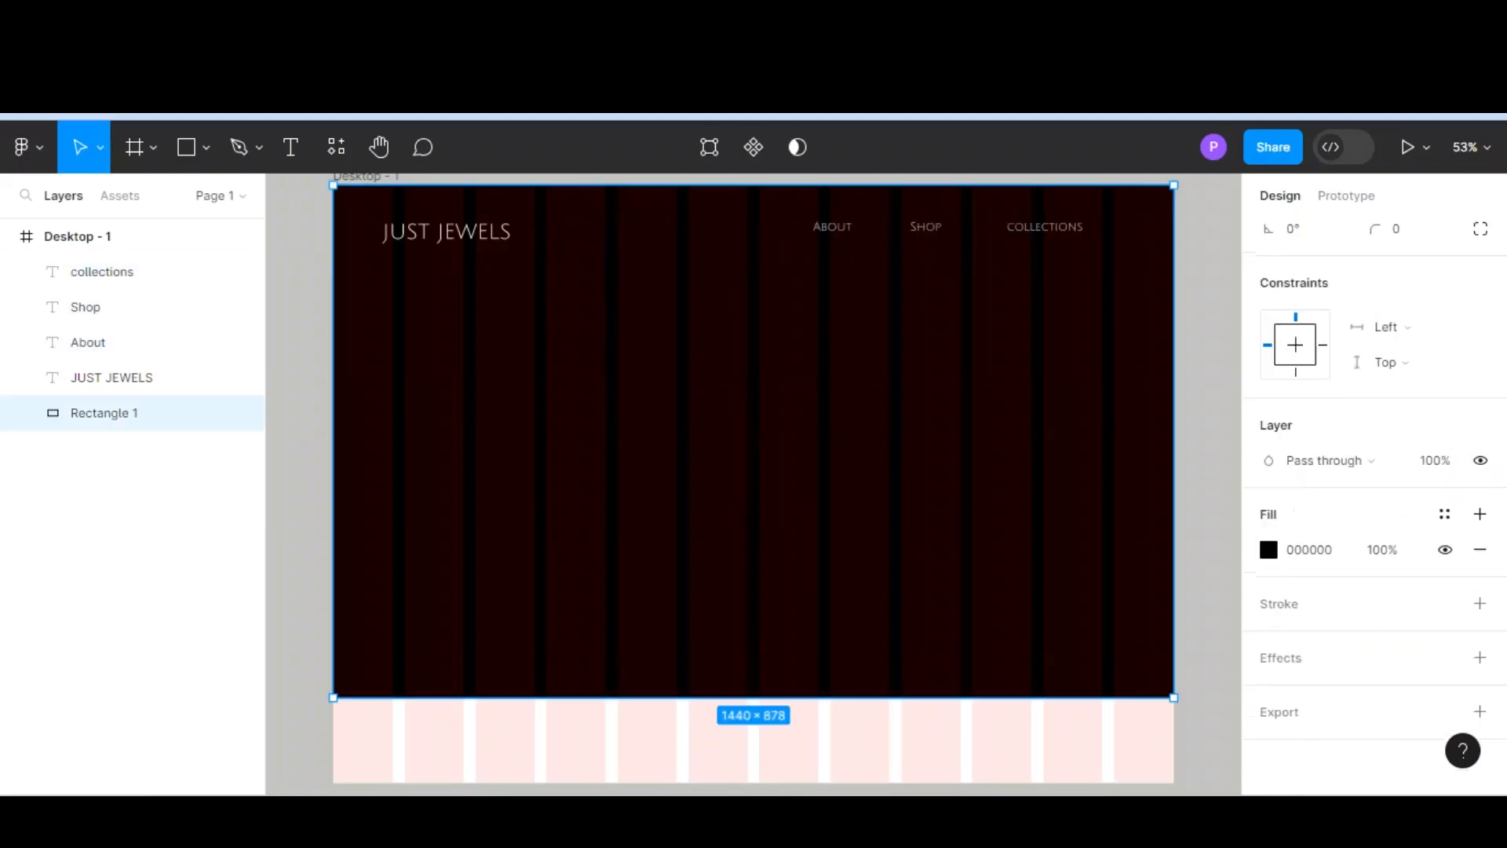
Step: Align the JUST JEWELS title with the About, Shop and collections texts in one header row
{"action": "left_click", "coordinate": [112, 378]}
{"action": "left_click", "coordinate": [88, 342]}
{"action": "left_click", "coordinate": [102, 272], "text": "shift"}
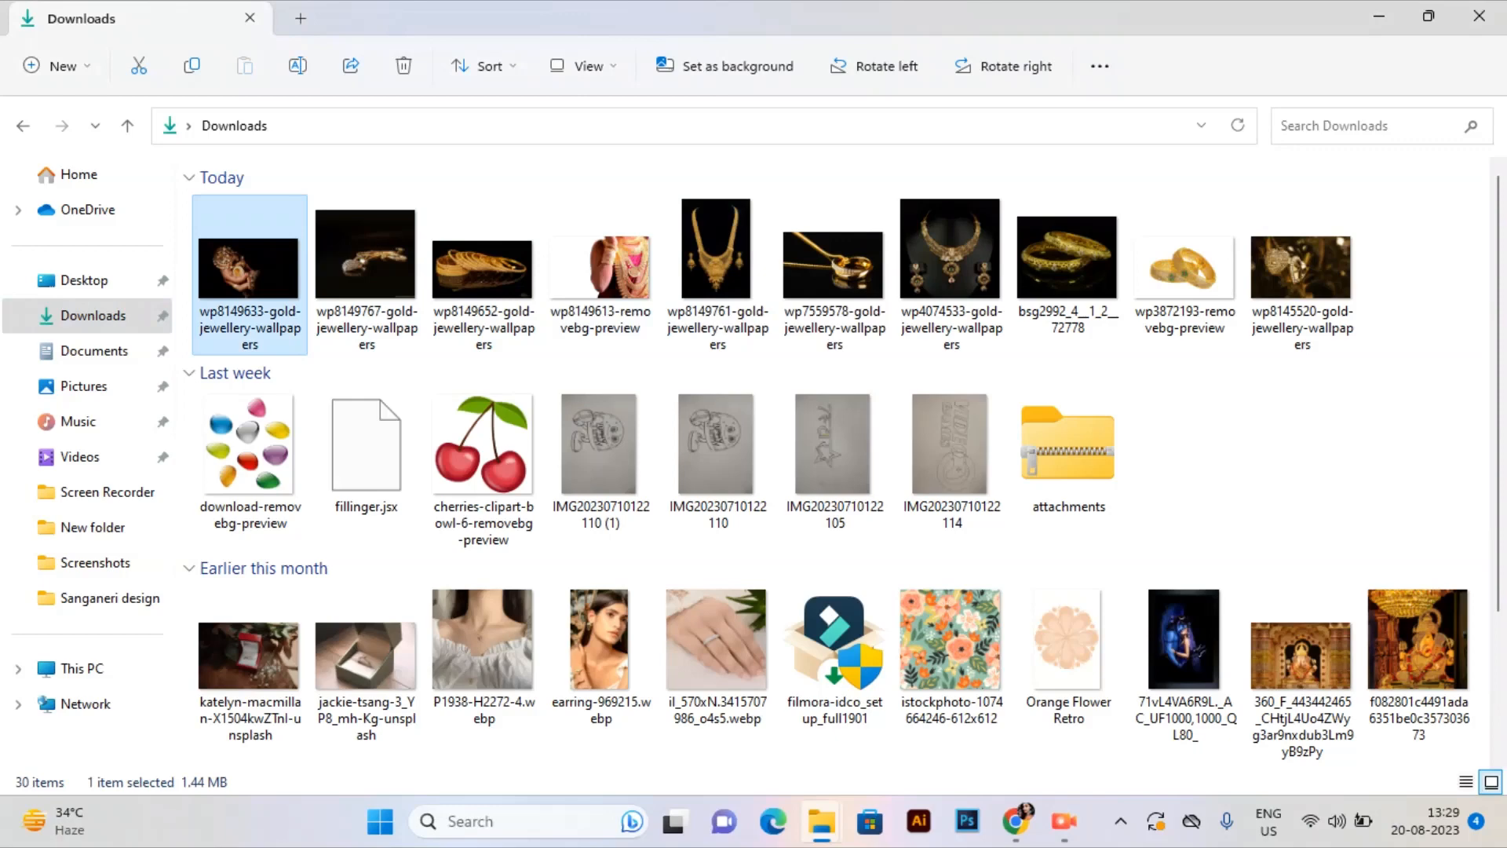
Step: Import the image wp8149633-gold-jewellery-wallpapers from the Downloads folder and move it out of the frame onto the open canvas
{"action": "left_click_drag", "start_coordinate": [249, 271], "coordinate": [601, 499]}
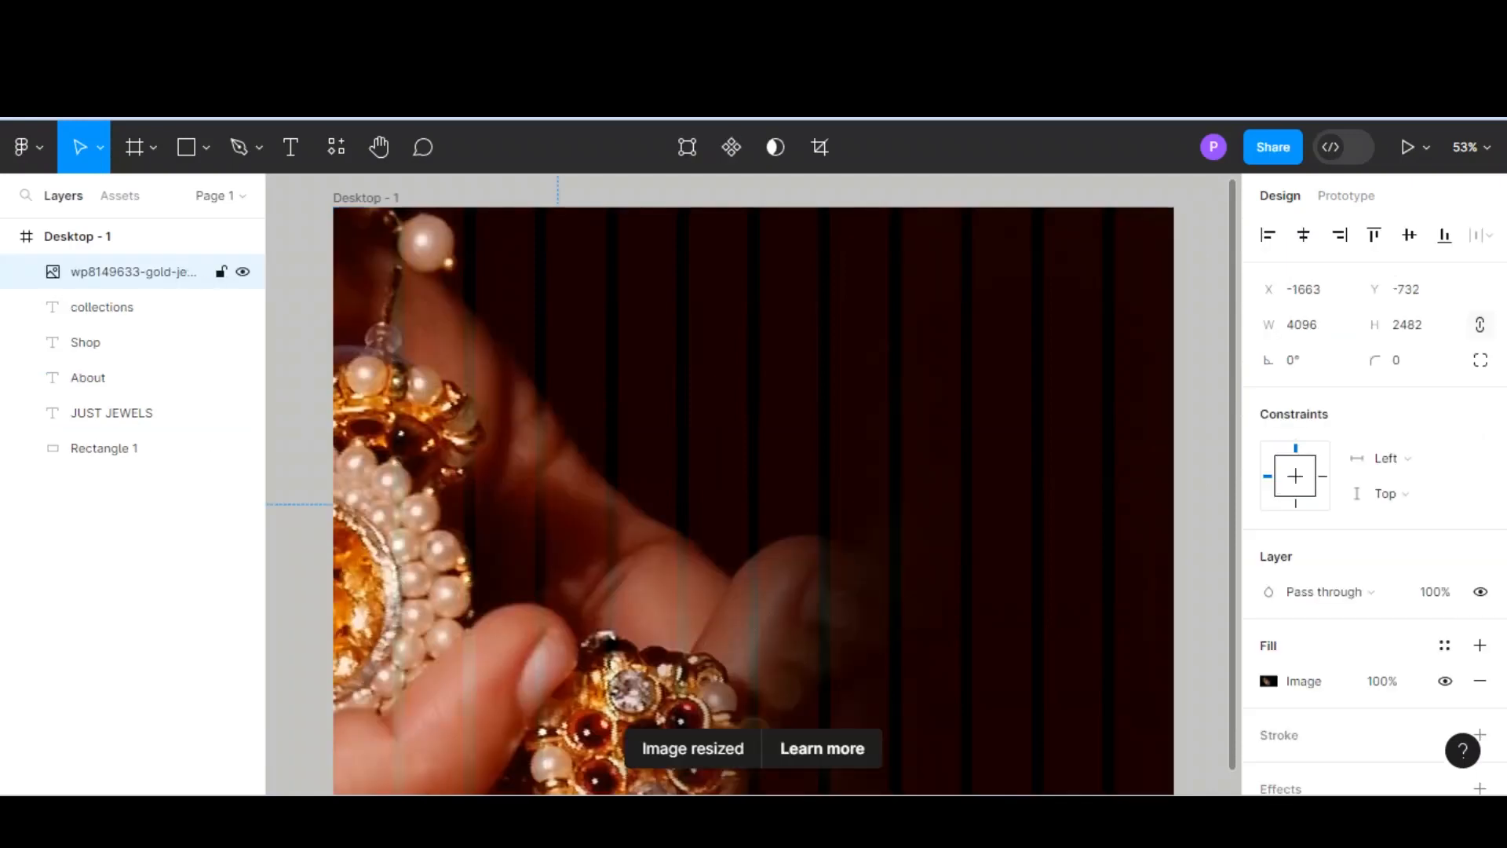
{"action": "key", "text": "ctrl+minus"}
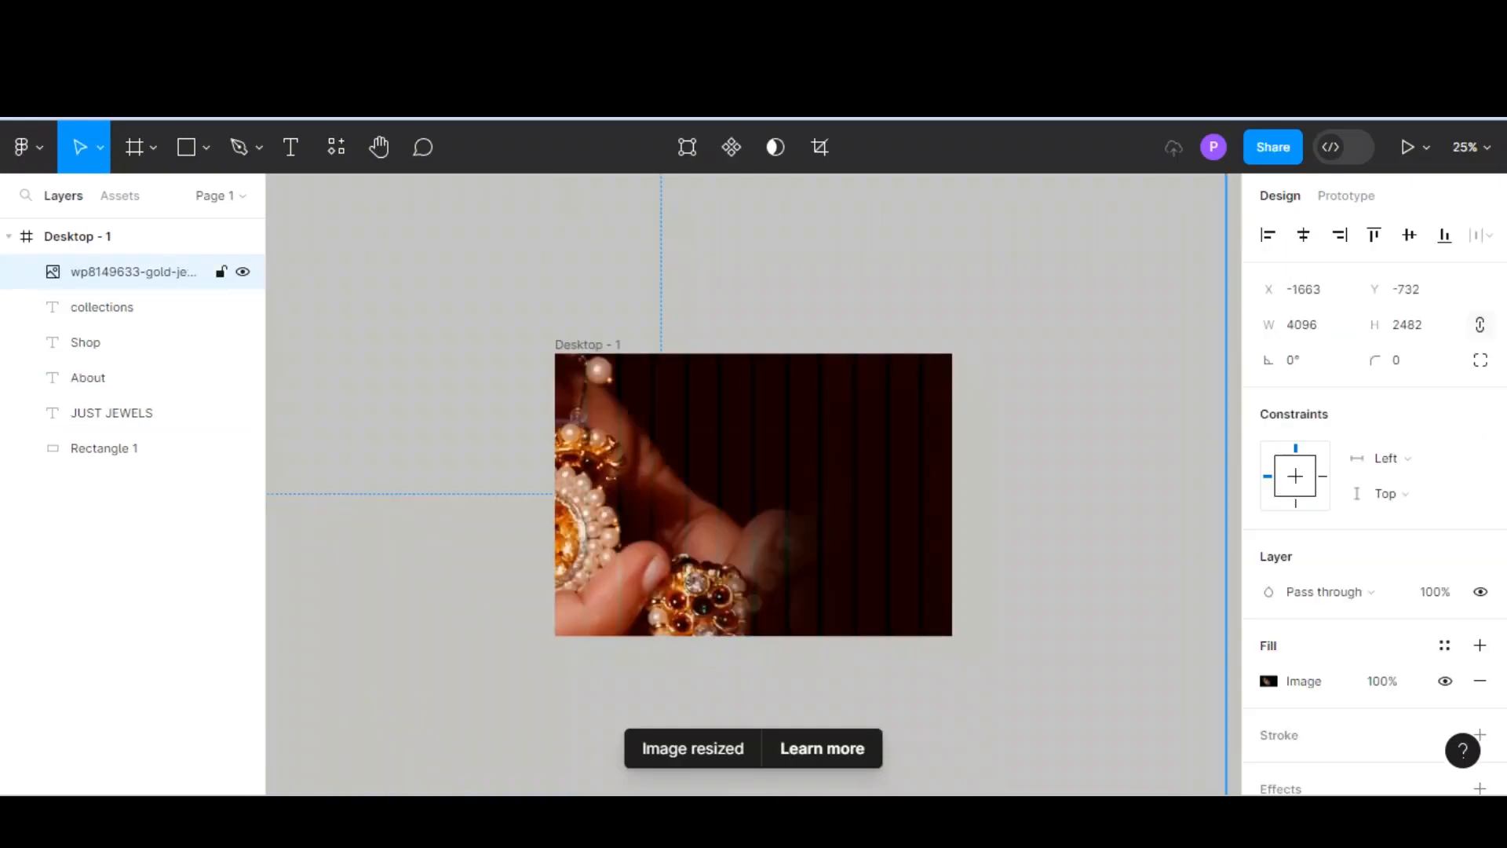
{"action": "left_click_drag", "start_coordinate": [565, 503], "coordinate": [491, 441]}
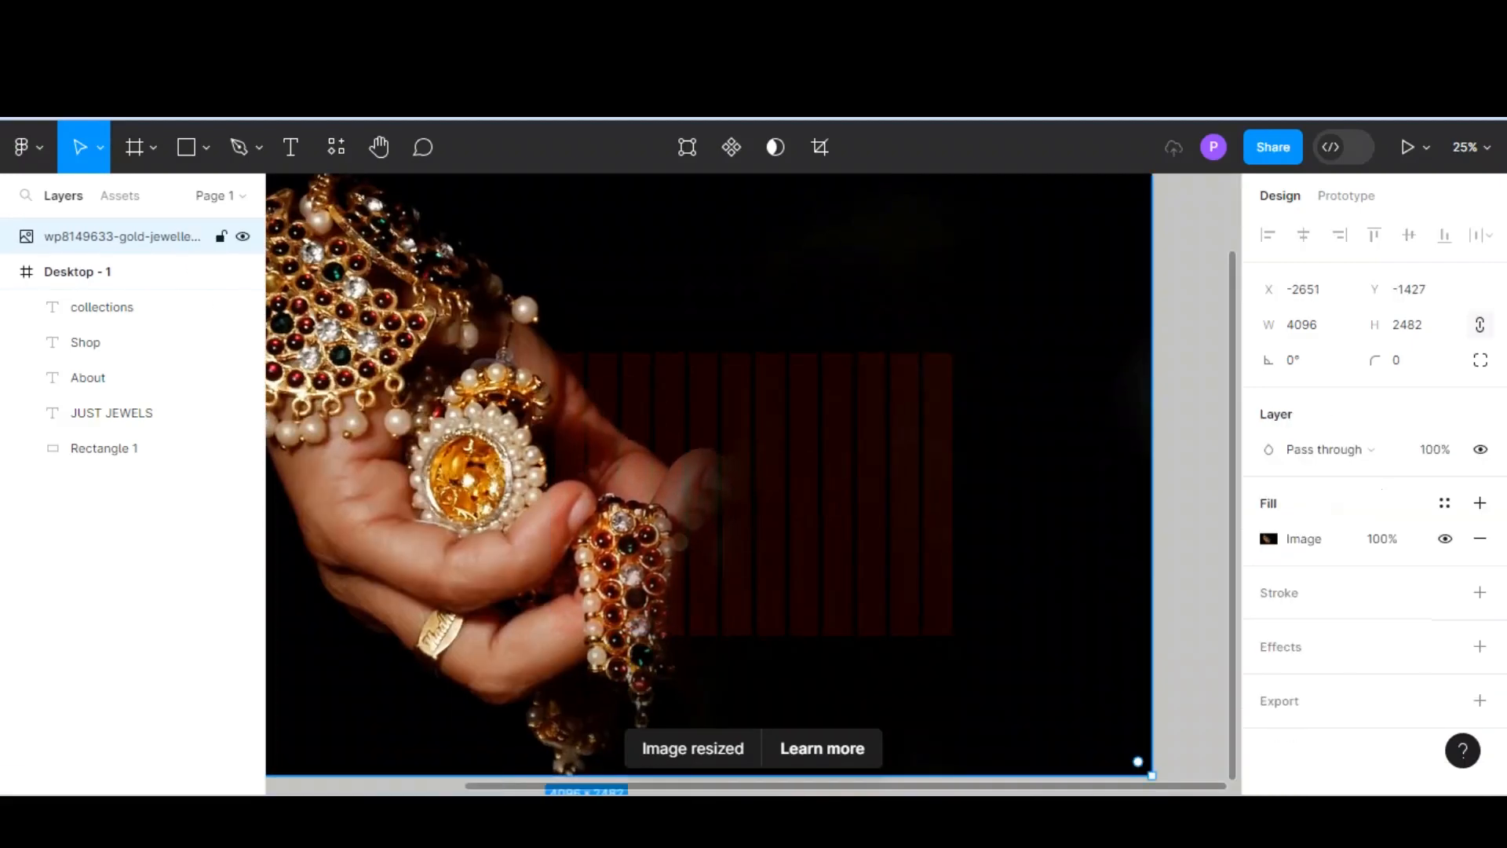
Step: Scale the jewellery image down to about 1571 × 952 and place it in the Desktop - 1 frame behind the header texts
{"action": "key", "text": "ctrl+minus"}
{"action": "key", "text": "ctrl+minus"}
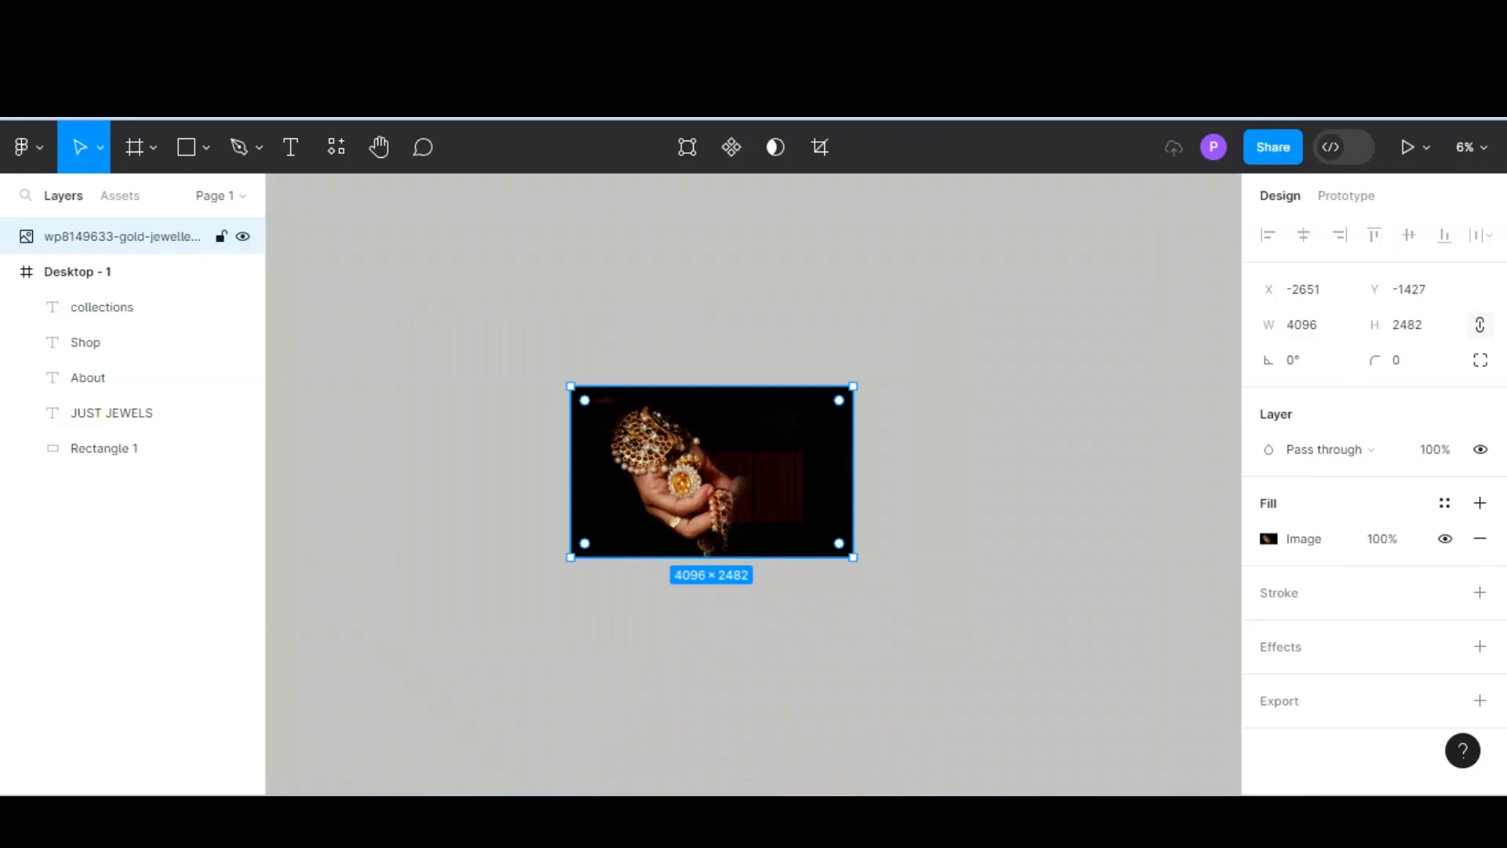
{"action": "left_click_drag", "start_coordinate": [853, 558], "coordinate": [679, 452]}
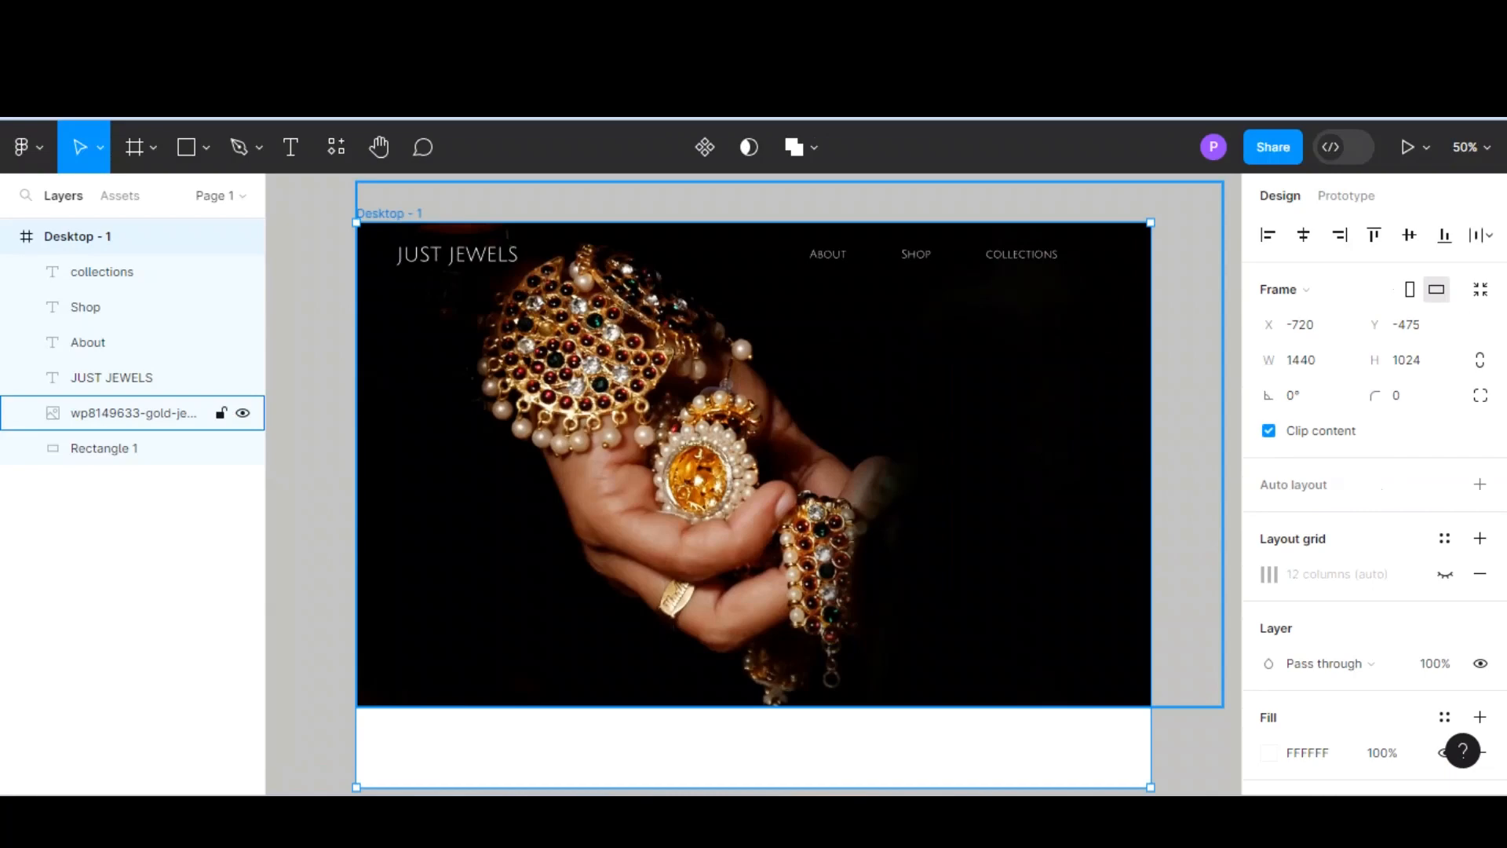
Step: Scale the jewellery image proportionally to about 1441 × 873 to match the frame's width
{"action": "left_click", "coordinate": [753, 471]}
{"action": "key", "text": "ctrl+minus"}
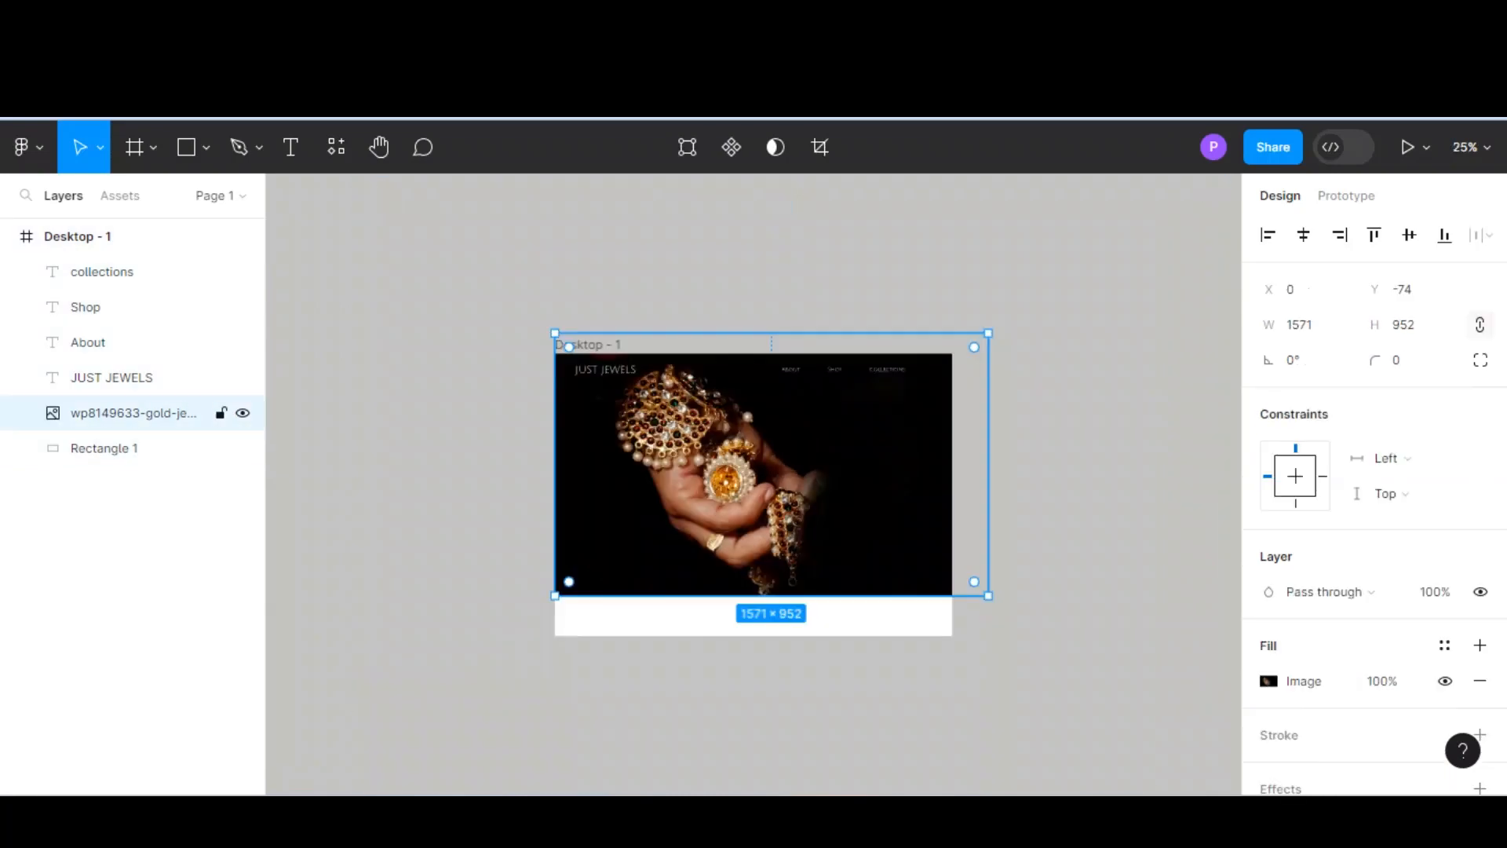
{"action": "left_click_drag", "start_coordinate": [988, 596], "coordinate": [965, 581]}
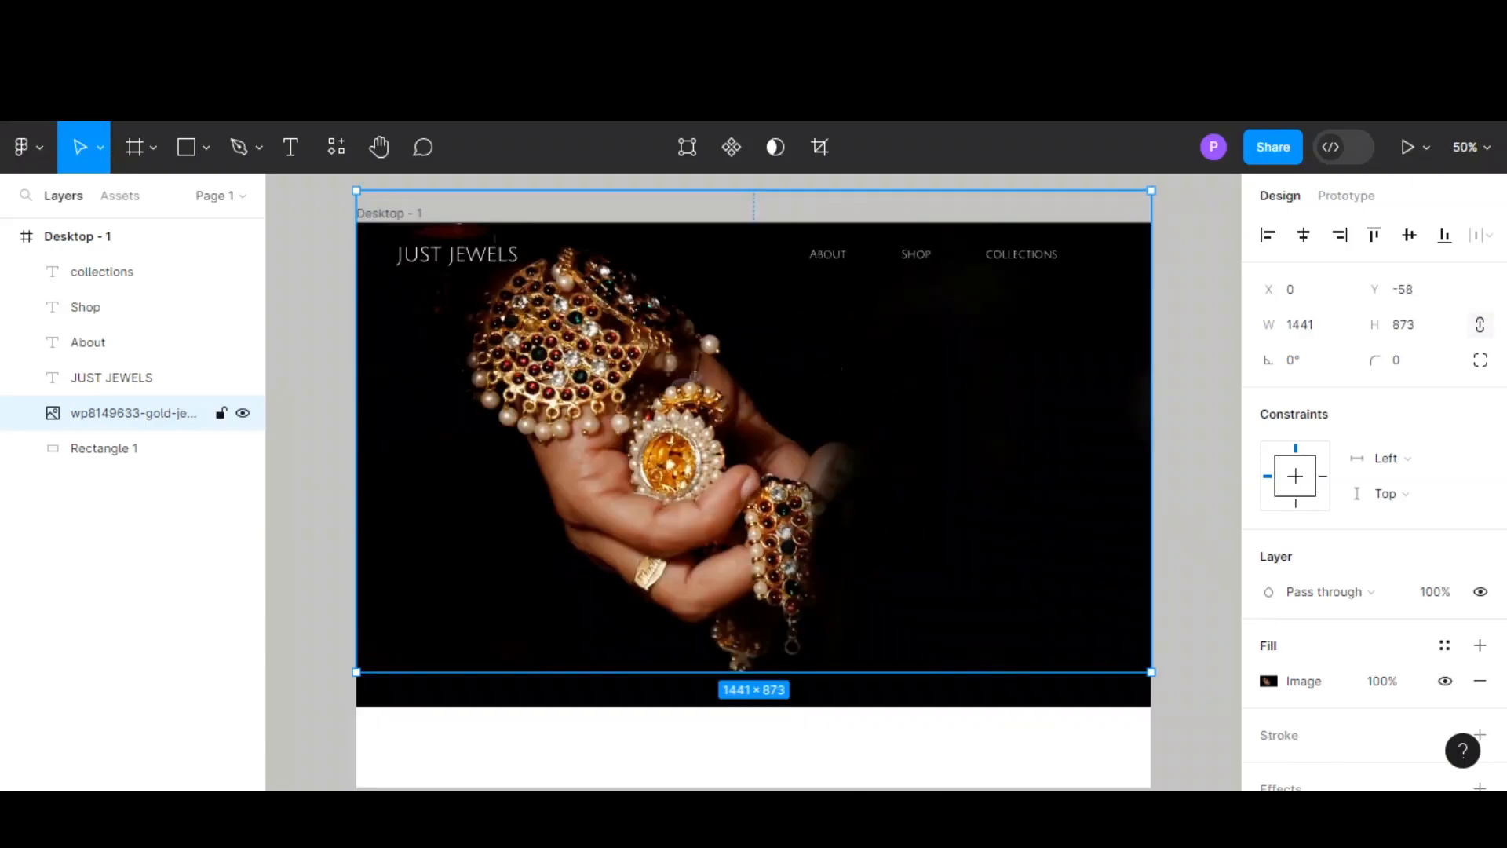
Step: Move the jewellery image down to Y -12 in the frame, slightly lowering its exposure and adjusting its contrast
{"action": "left_click_drag", "start_coordinate": [754, 439], "coordinate": [754, 464]}
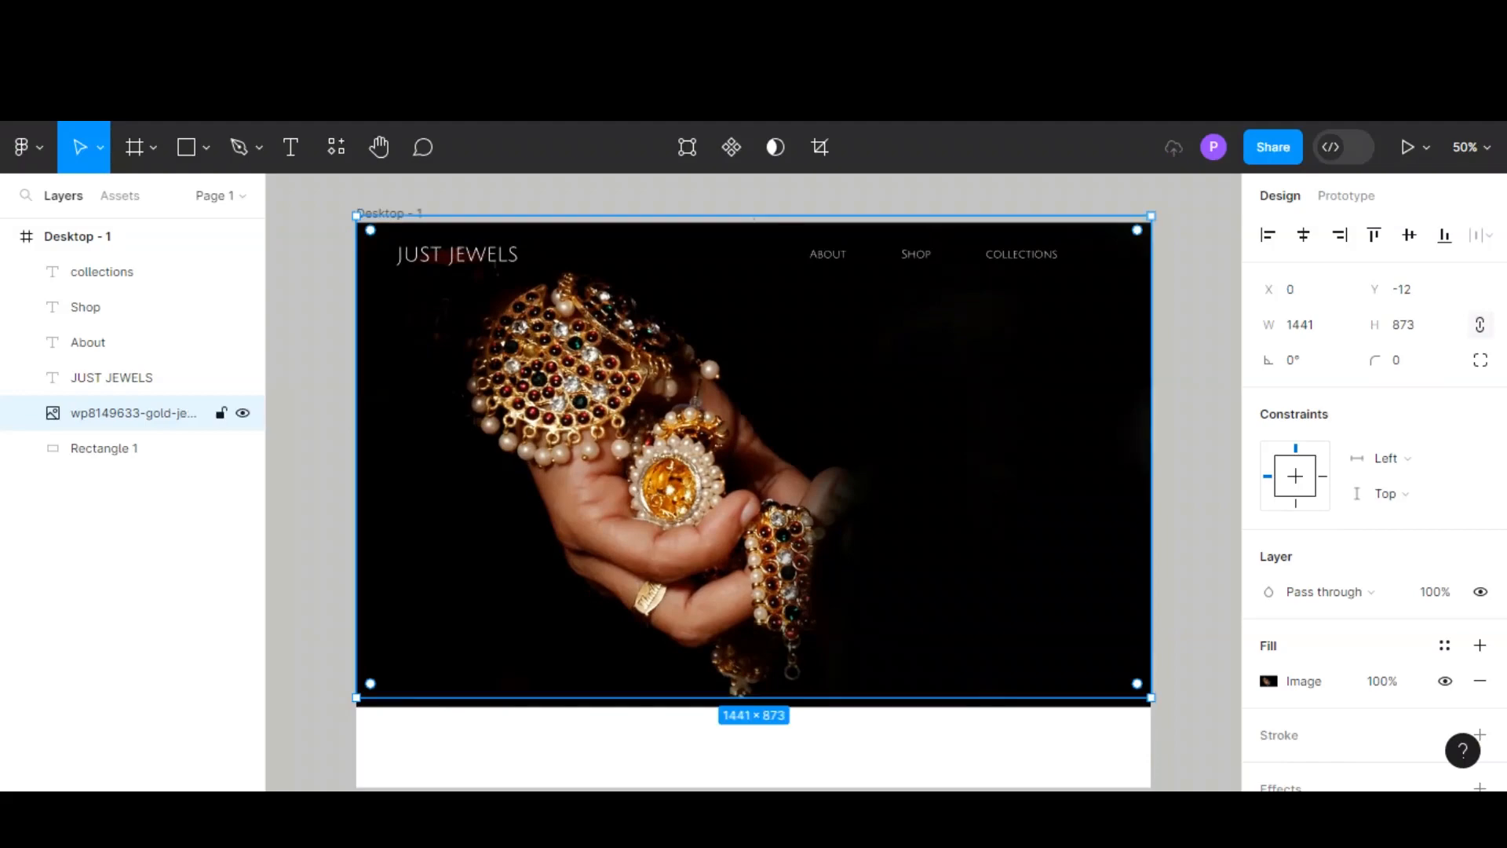
{"action": "left_click", "coordinate": [1197, 549]}
{"action": "double_click", "coordinate": [754, 464]}
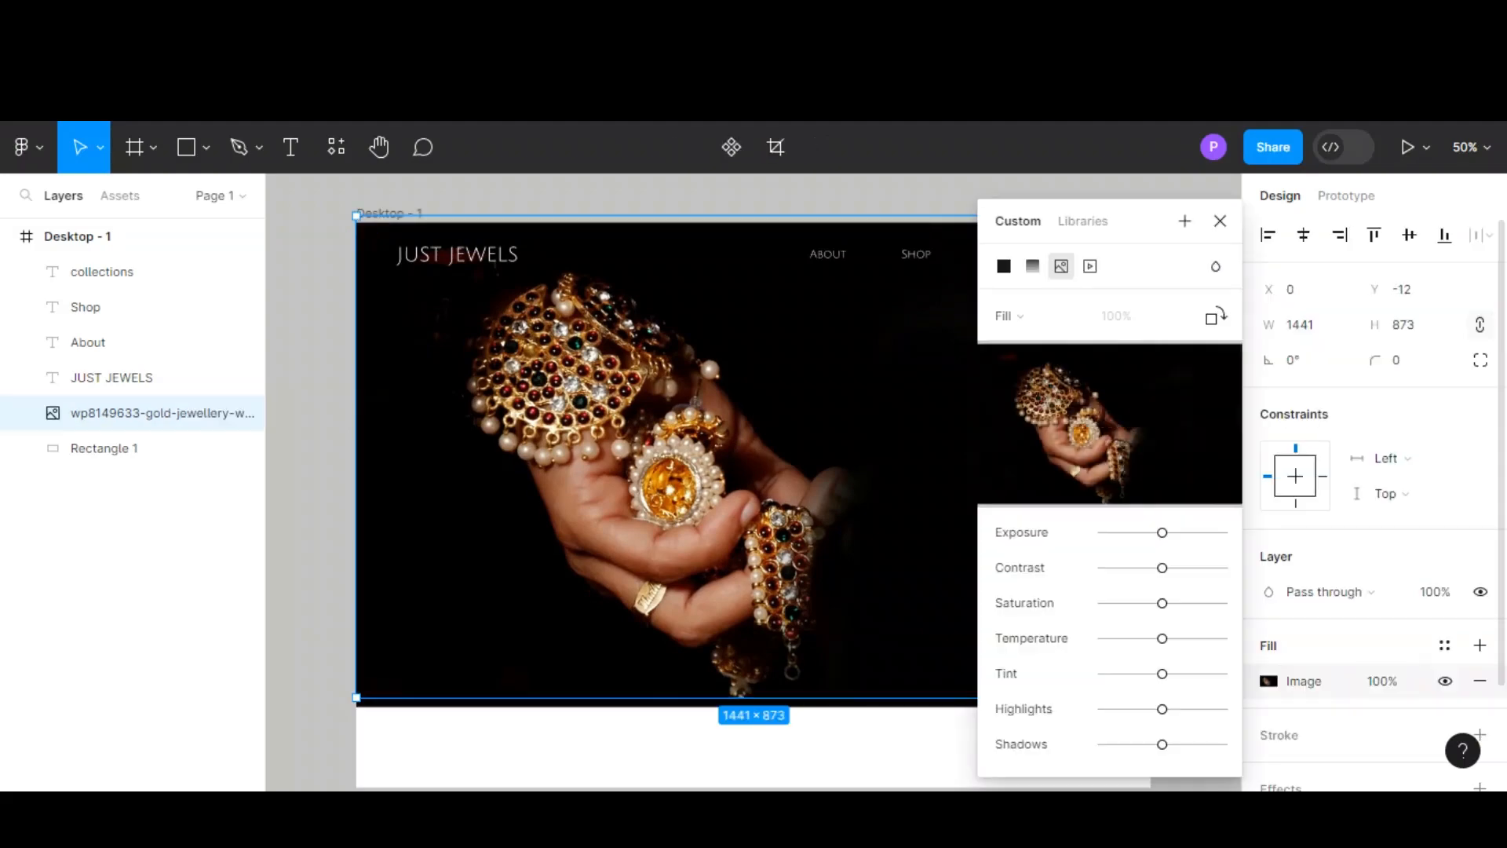
{"action": "left_click_drag", "start_coordinate": [1162, 532], "coordinate": [1153, 532]}
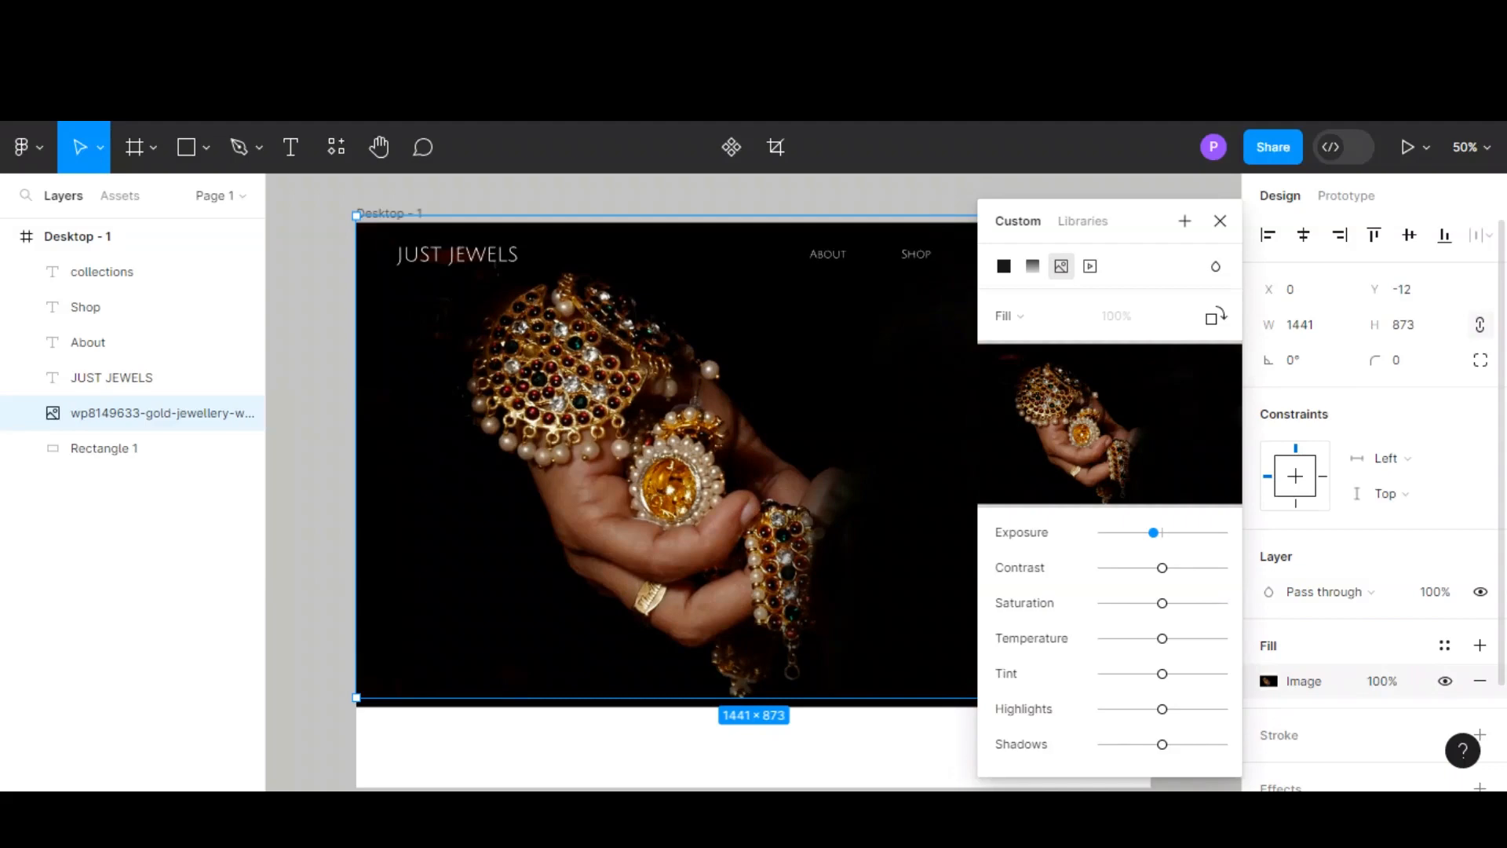
{"action": "left_click_drag", "start_coordinate": [1162, 568], "coordinate": [1153, 603]}
{"action": "left_click", "coordinate": [314, 275]}
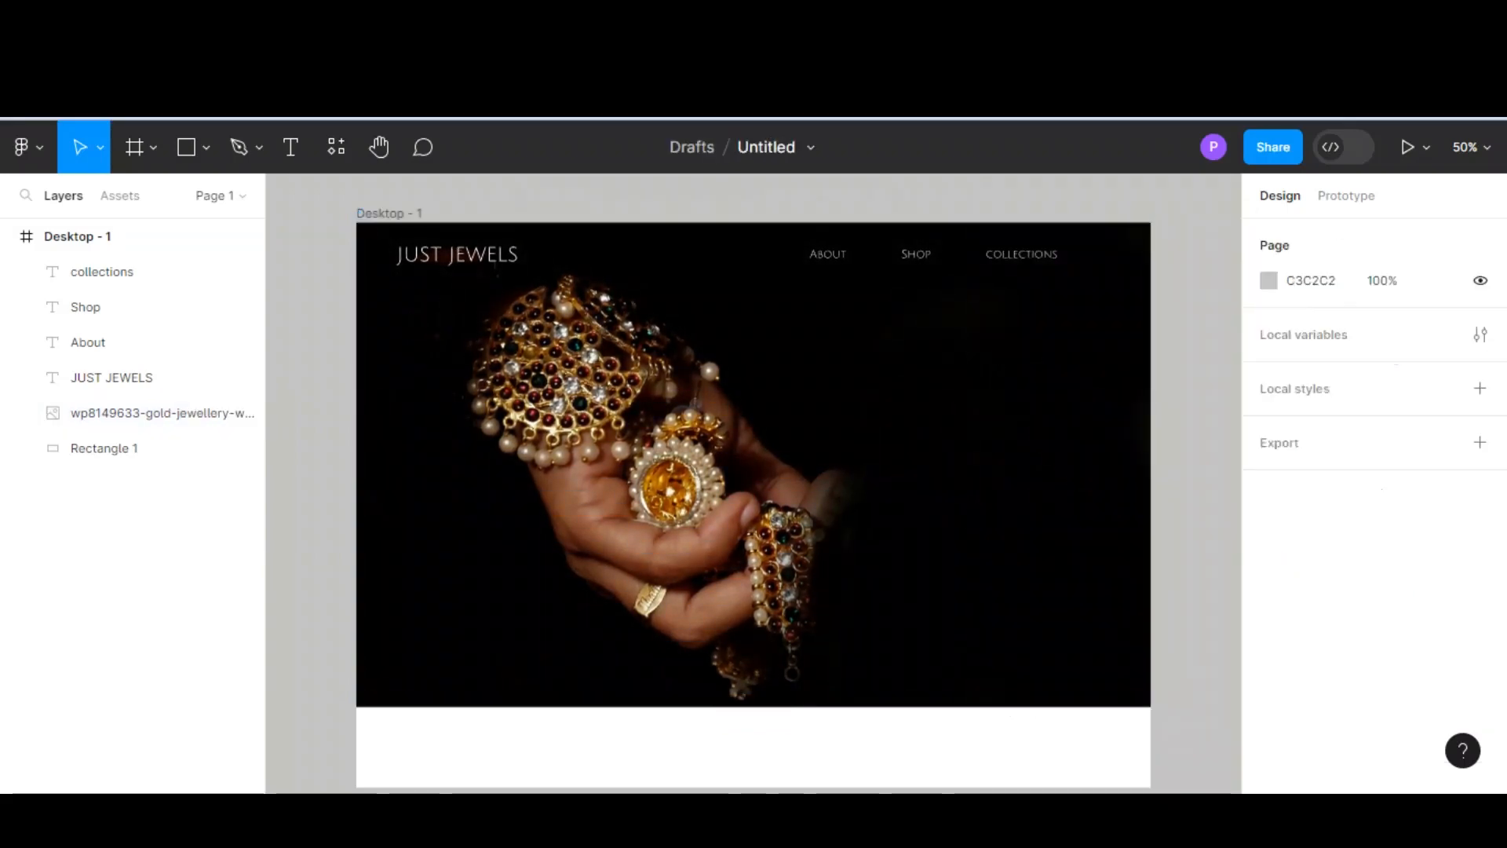
Step: Run the Solar Icons plugin, search for bag and import the Bag 3 icon
{"action": "left_click", "coordinate": [336, 147]}
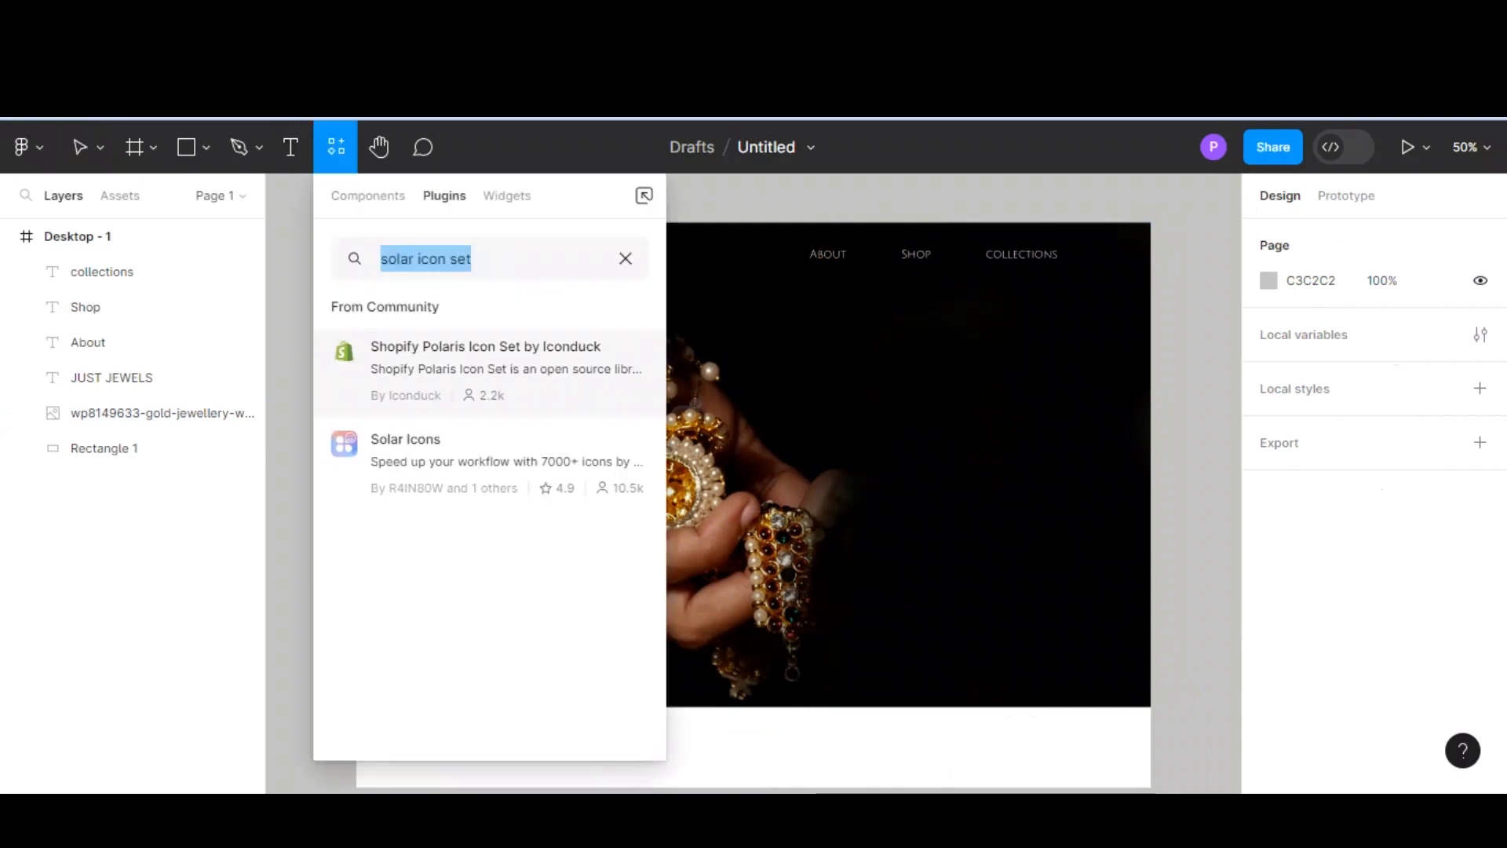
{"action": "left_click", "coordinate": [623, 465]}
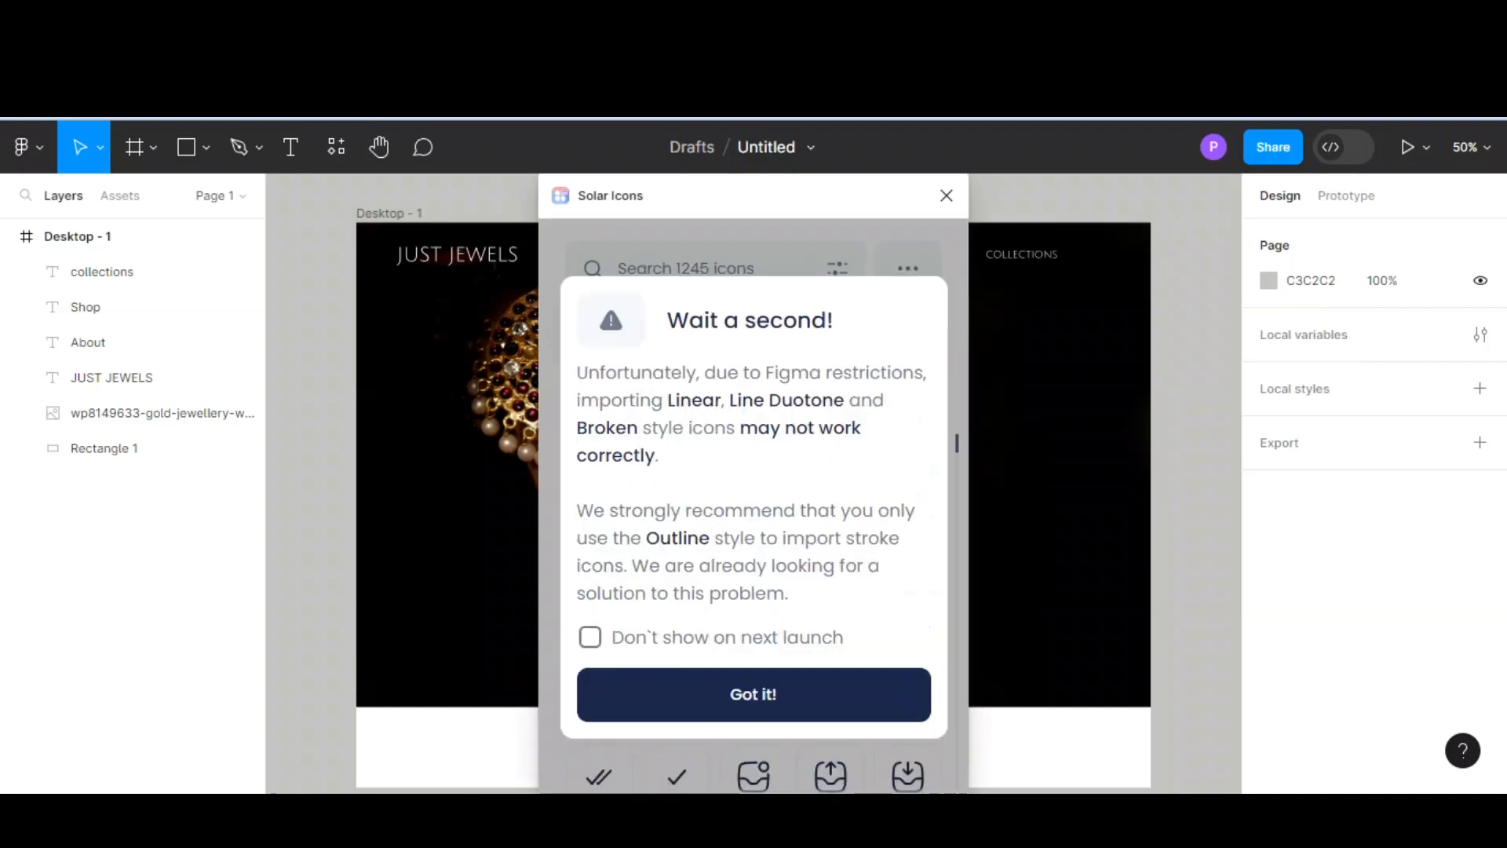
{"action": "left_click", "coordinate": [753, 694]}
{"action": "left_click", "coordinate": [685, 269]}
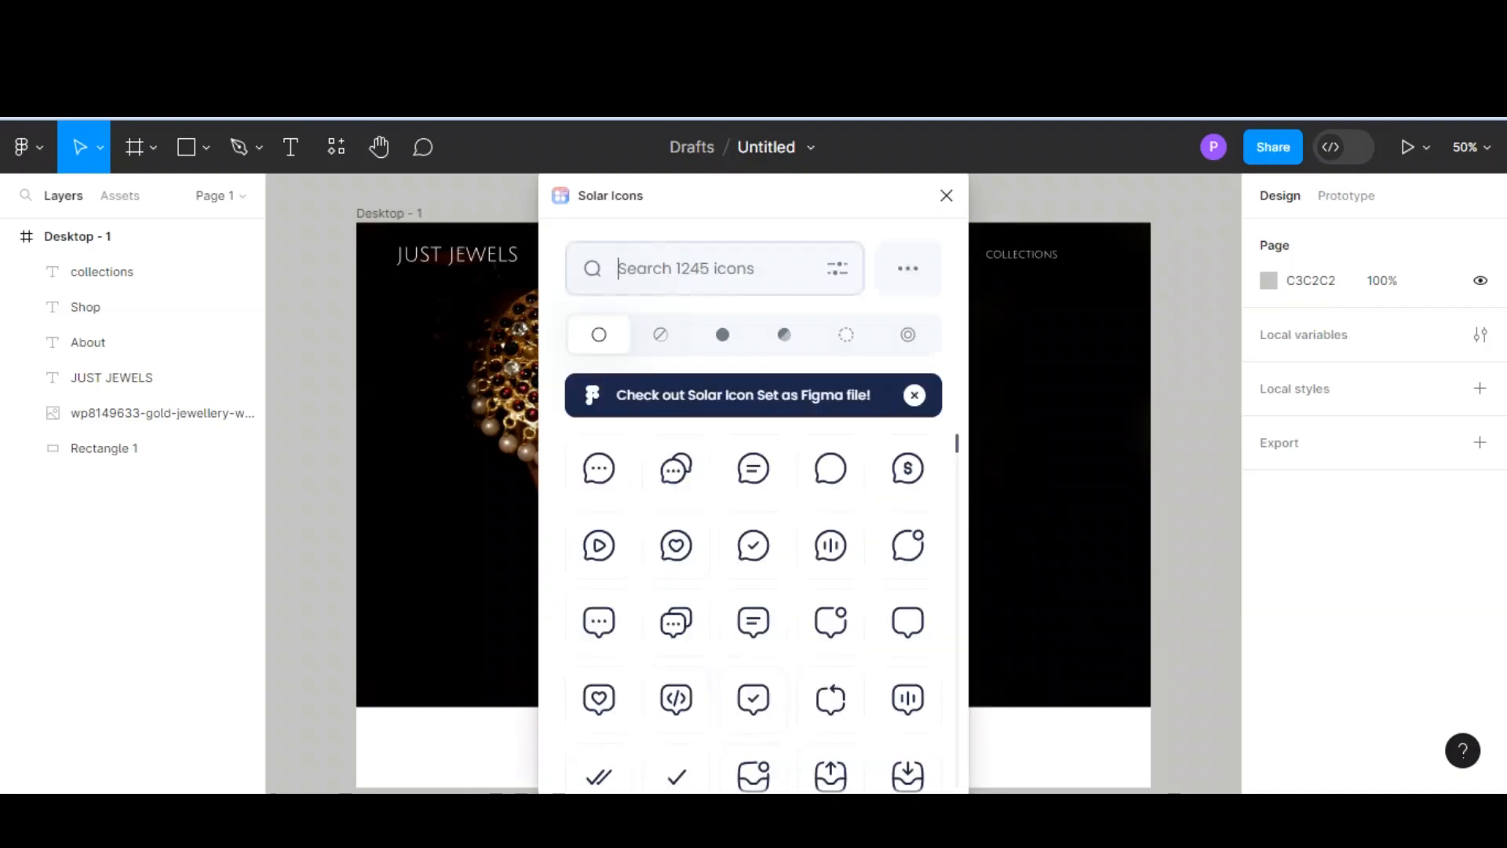
{"action": "type", "text": "bag"}
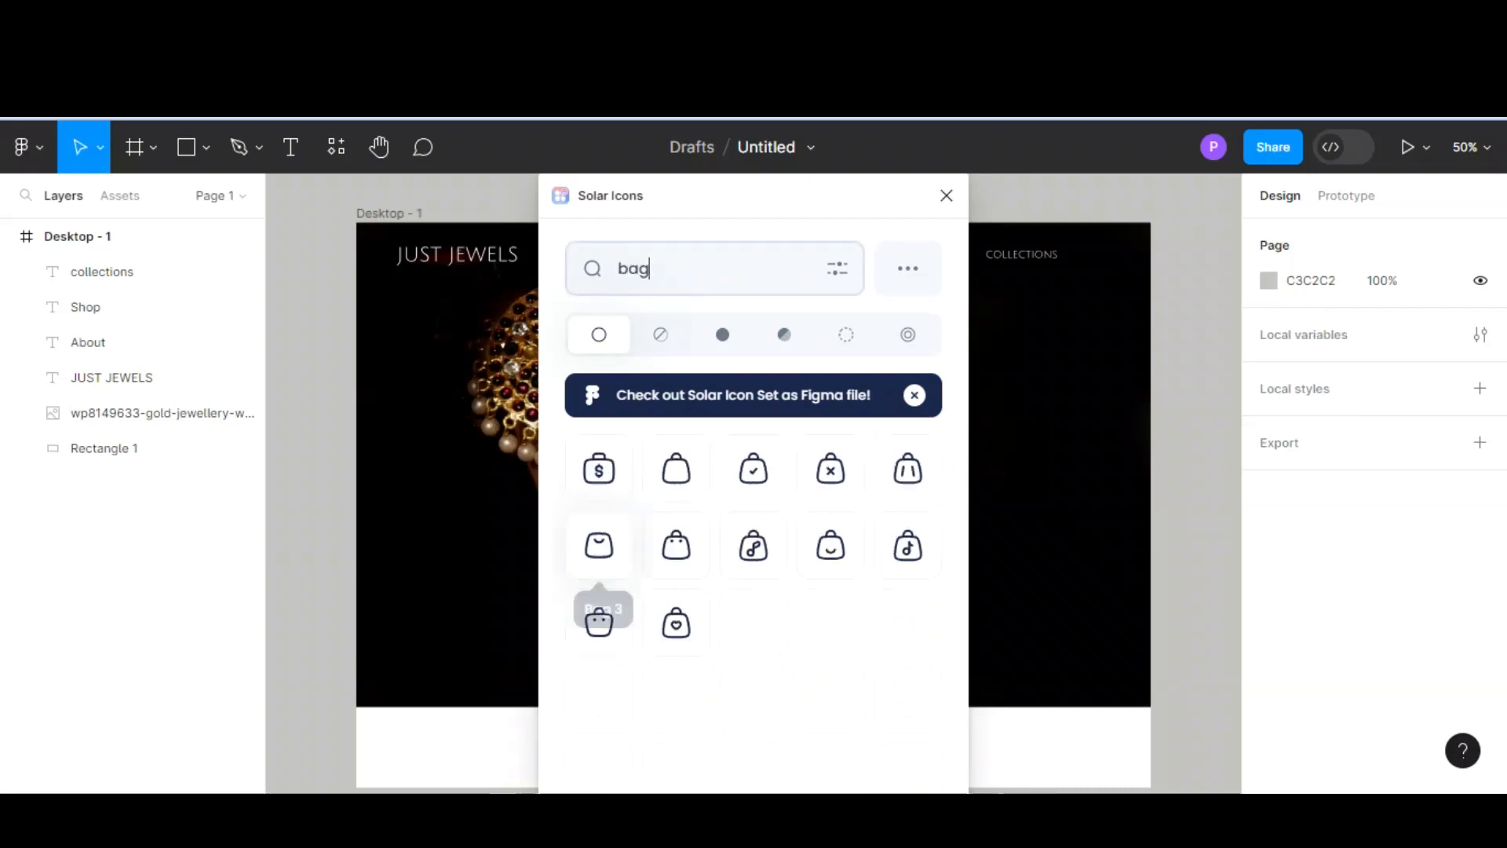
{"action": "left_click", "coordinate": [599, 550]}
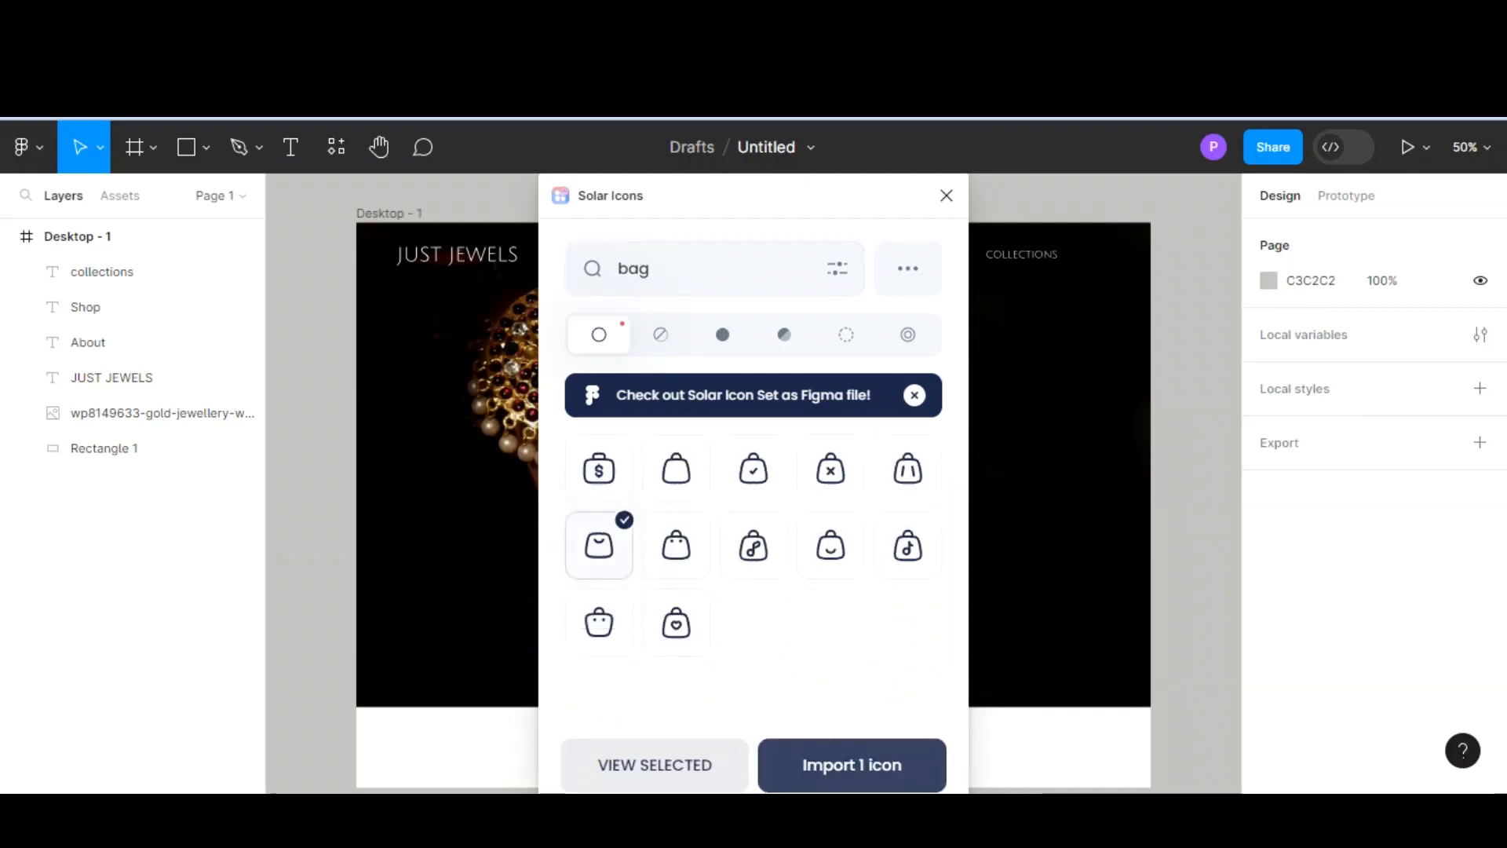
{"action": "left_click", "coordinate": [852, 765]}
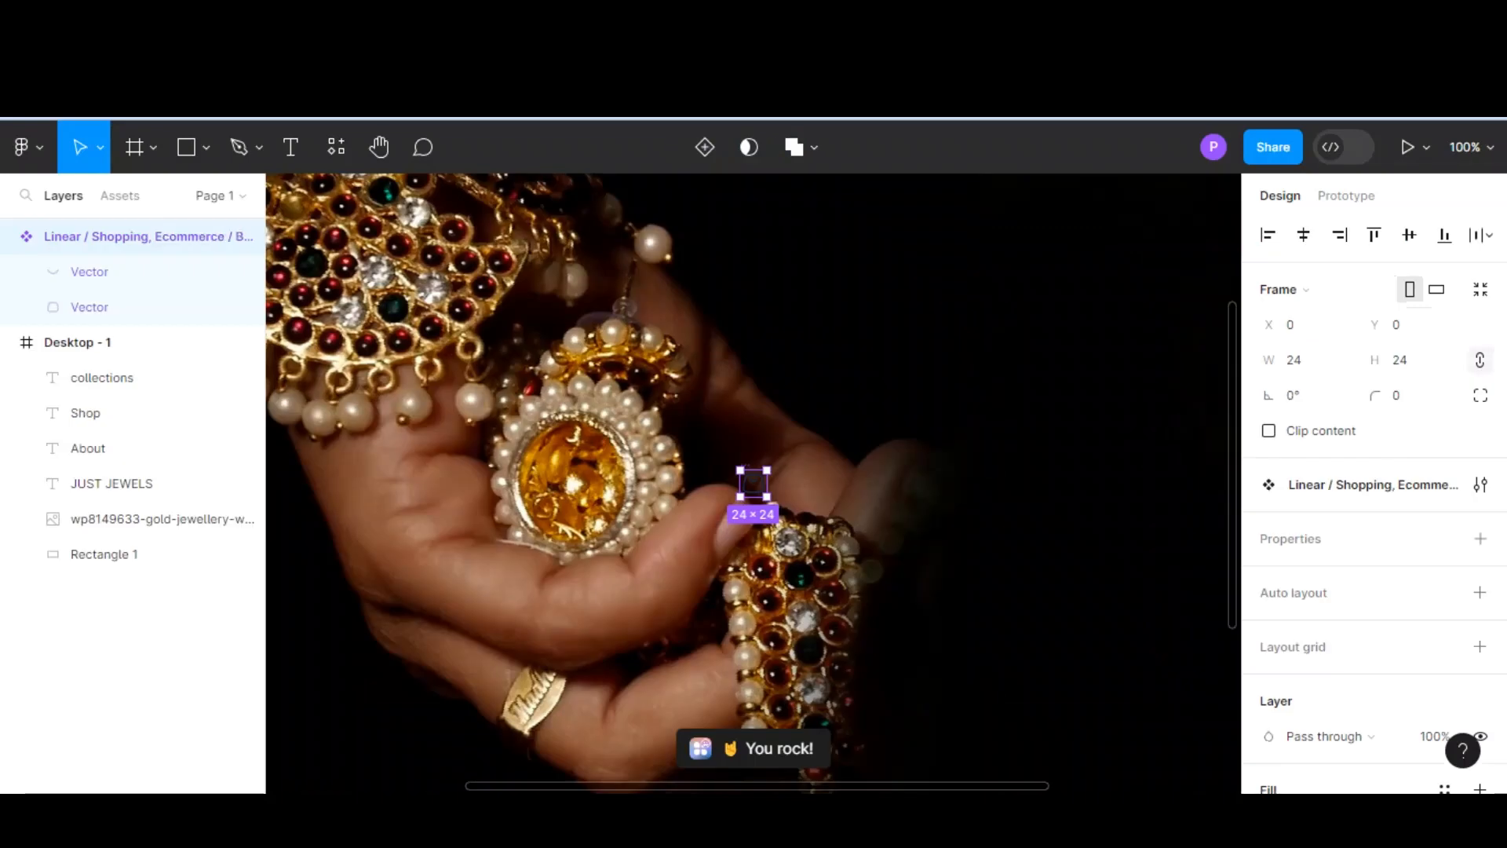
Step: Recolor the imported bag icon to white, FFFFFF
{"action": "scroll", "coordinate": [1370, 486], "scroll_direction": "down", "scroll_amount": 3}
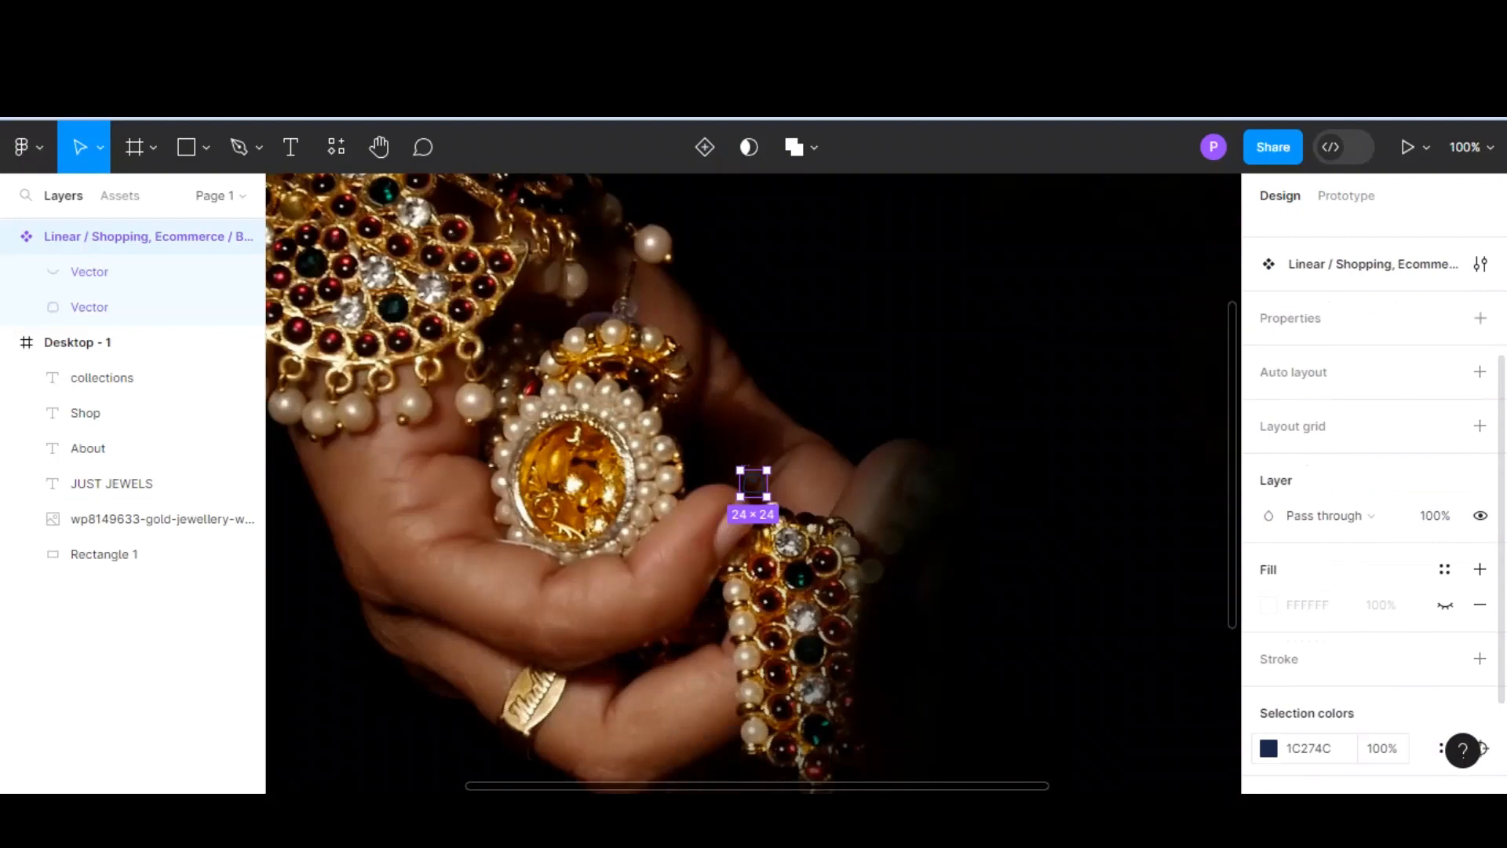
{"action": "left_click", "coordinate": [1269, 748]}
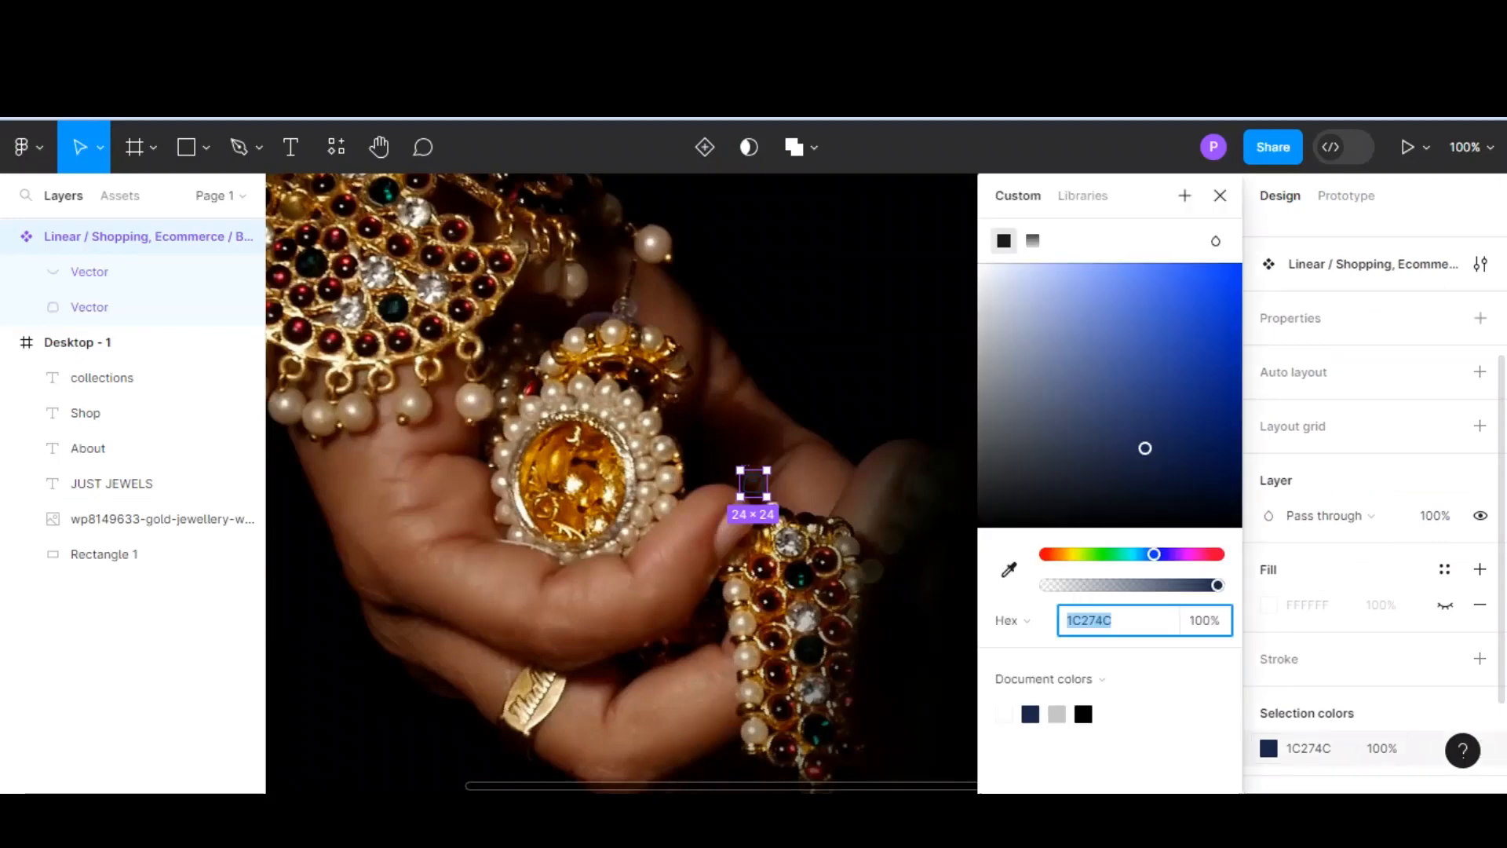
{"action": "left_click", "coordinate": [1004, 714]}
{"action": "left_click", "coordinate": [1220, 196]}
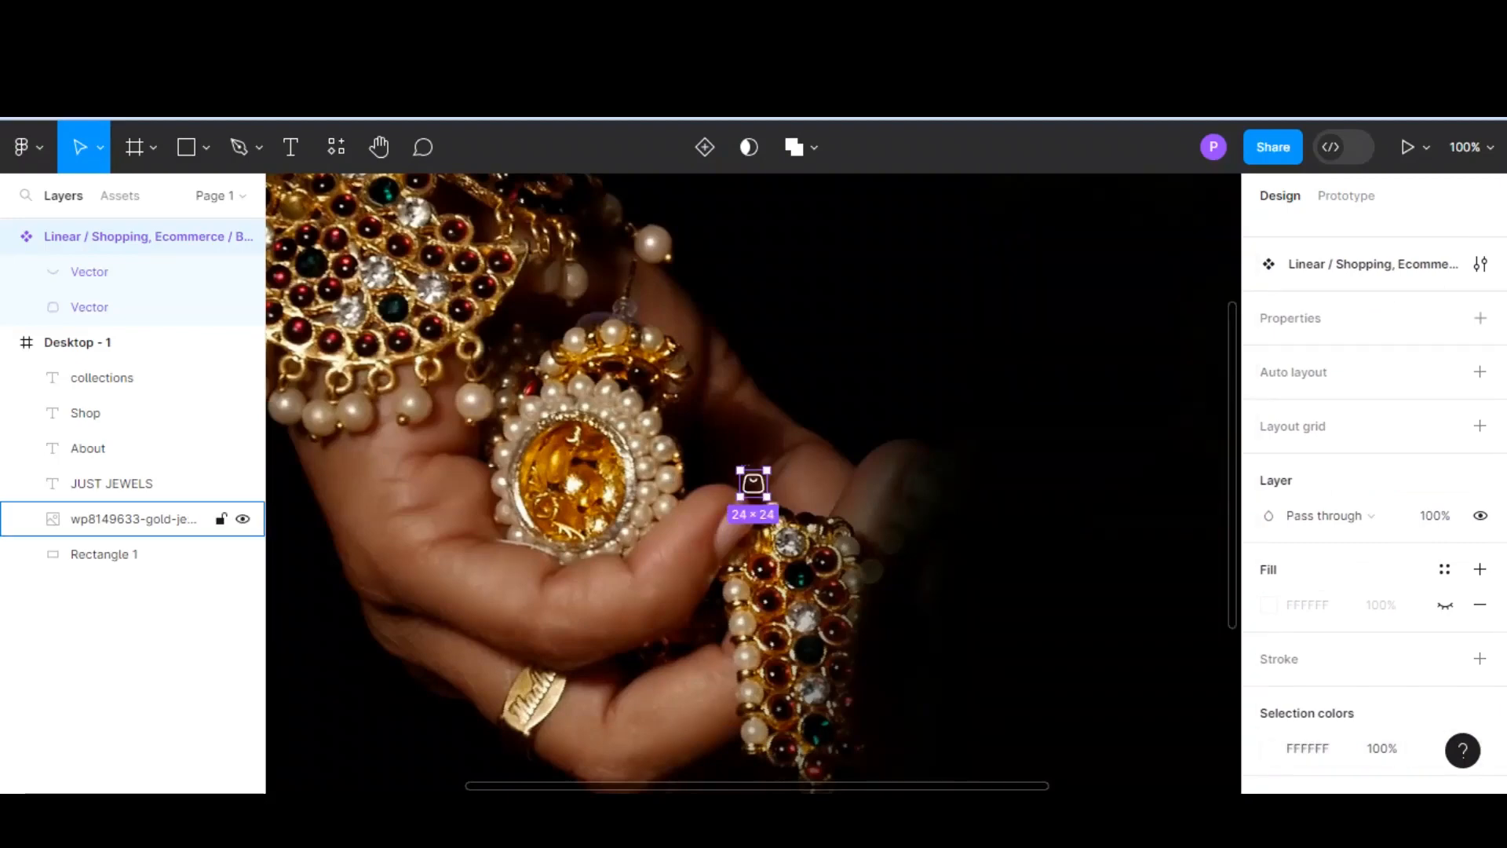
Step: Place the bag icon after the collections text in the header and move the search icon's vector beside it
{"action": "left_click_drag", "start_coordinate": [753, 483], "coordinate": [988, 228]}
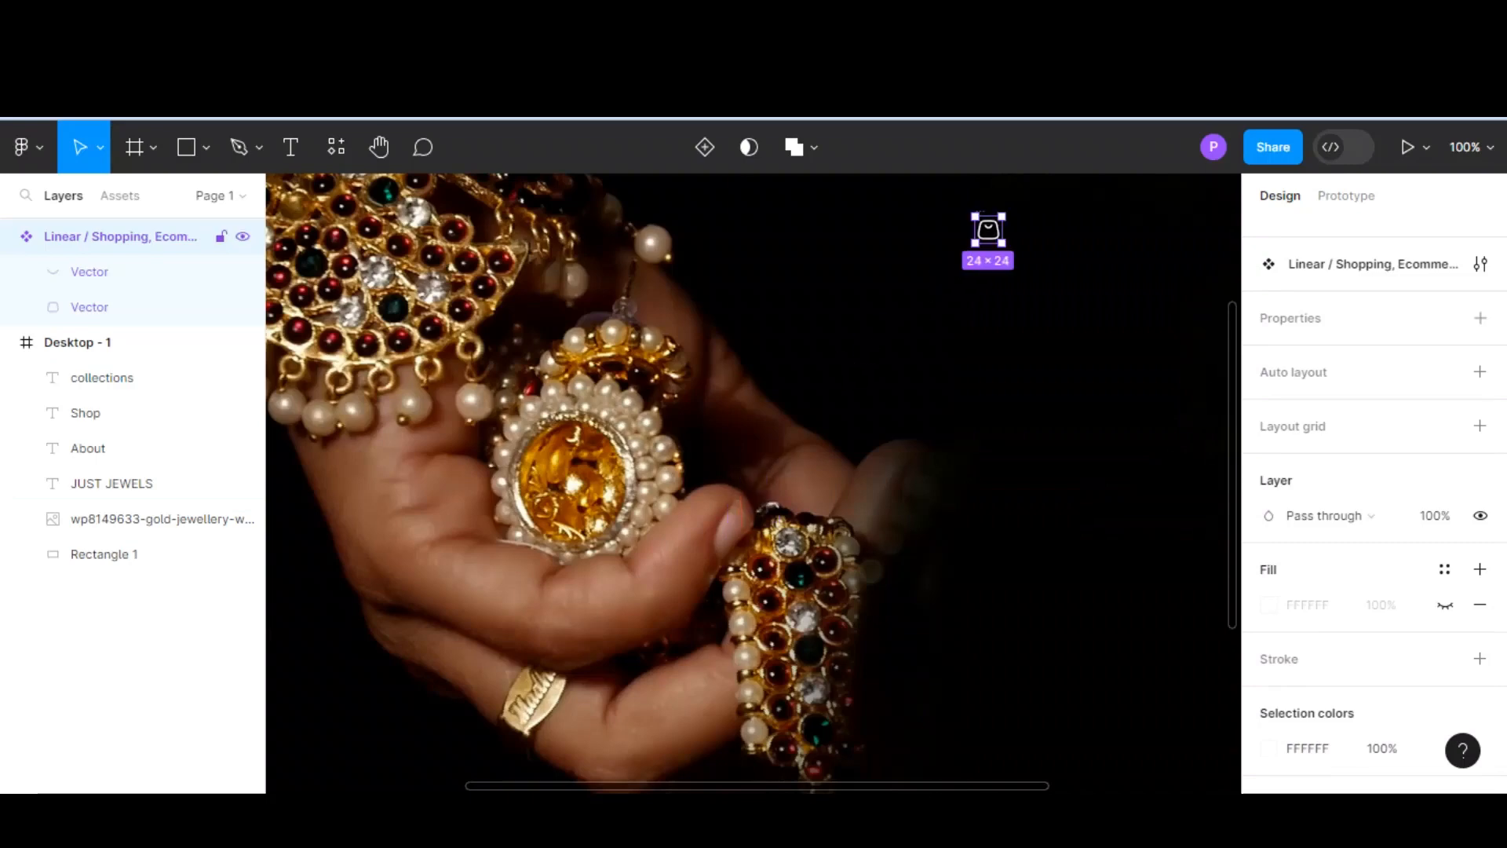
{"action": "scroll", "coordinate": [754, 483], "scroll_direction": "left", "scroll_amount": 1}
{"action": "scroll", "coordinate": [754, 482], "scroll_direction": "down", "scroll_amount": 1}
{"action": "scroll", "coordinate": [753, 482], "scroll_direction": "up", "scroll_amount": 5}
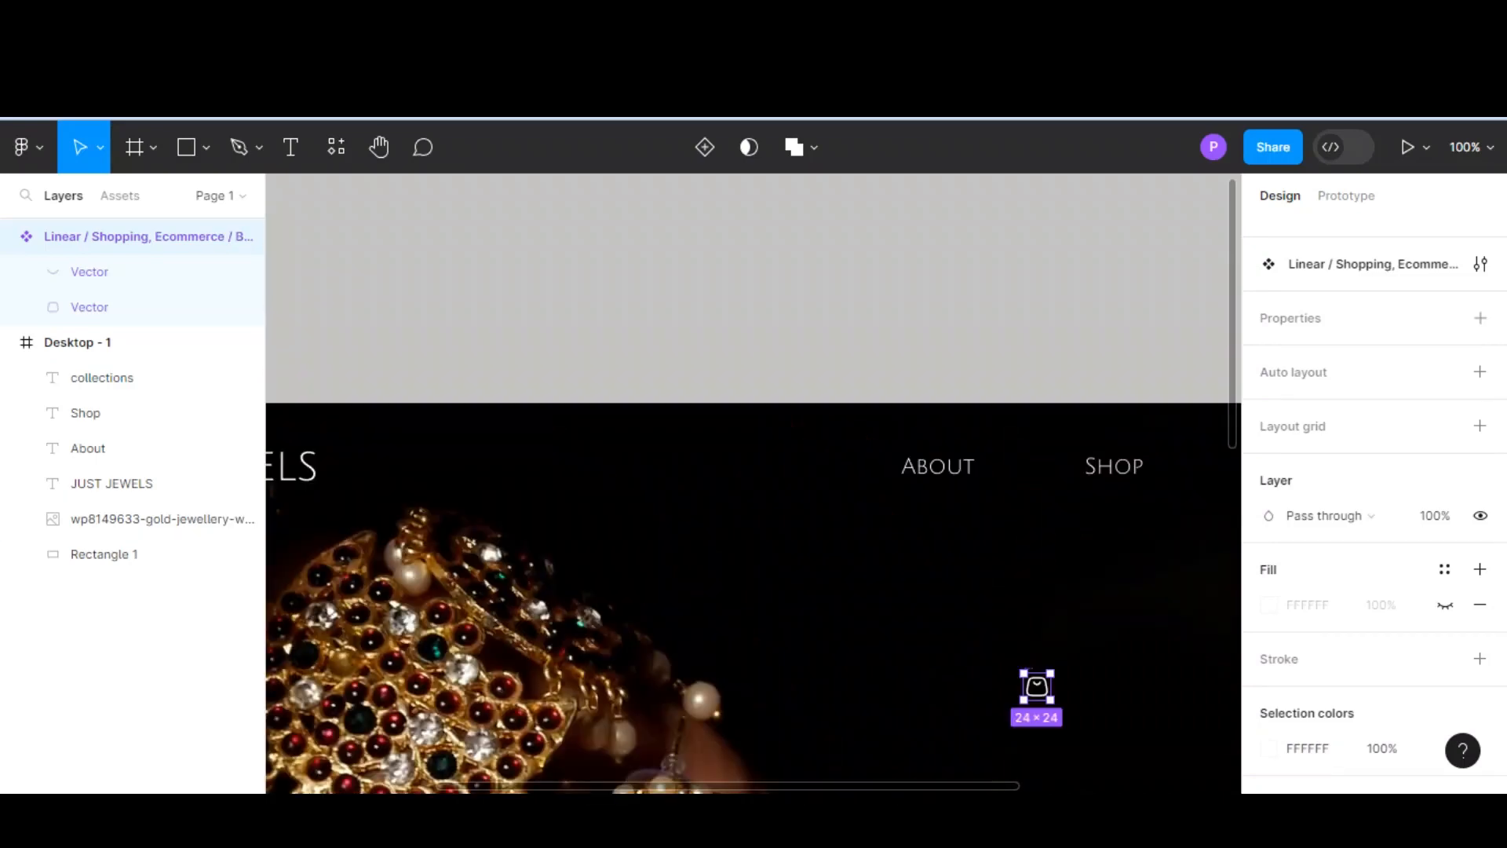
{"action": "scroll", "coordinate": [754, 483], "scroll_direction": "down", "scroll_amount": 1}
{"action": "scroll", "coordinate": [753, 483], "scroll_direction": "right", "scroll_amount": 5}
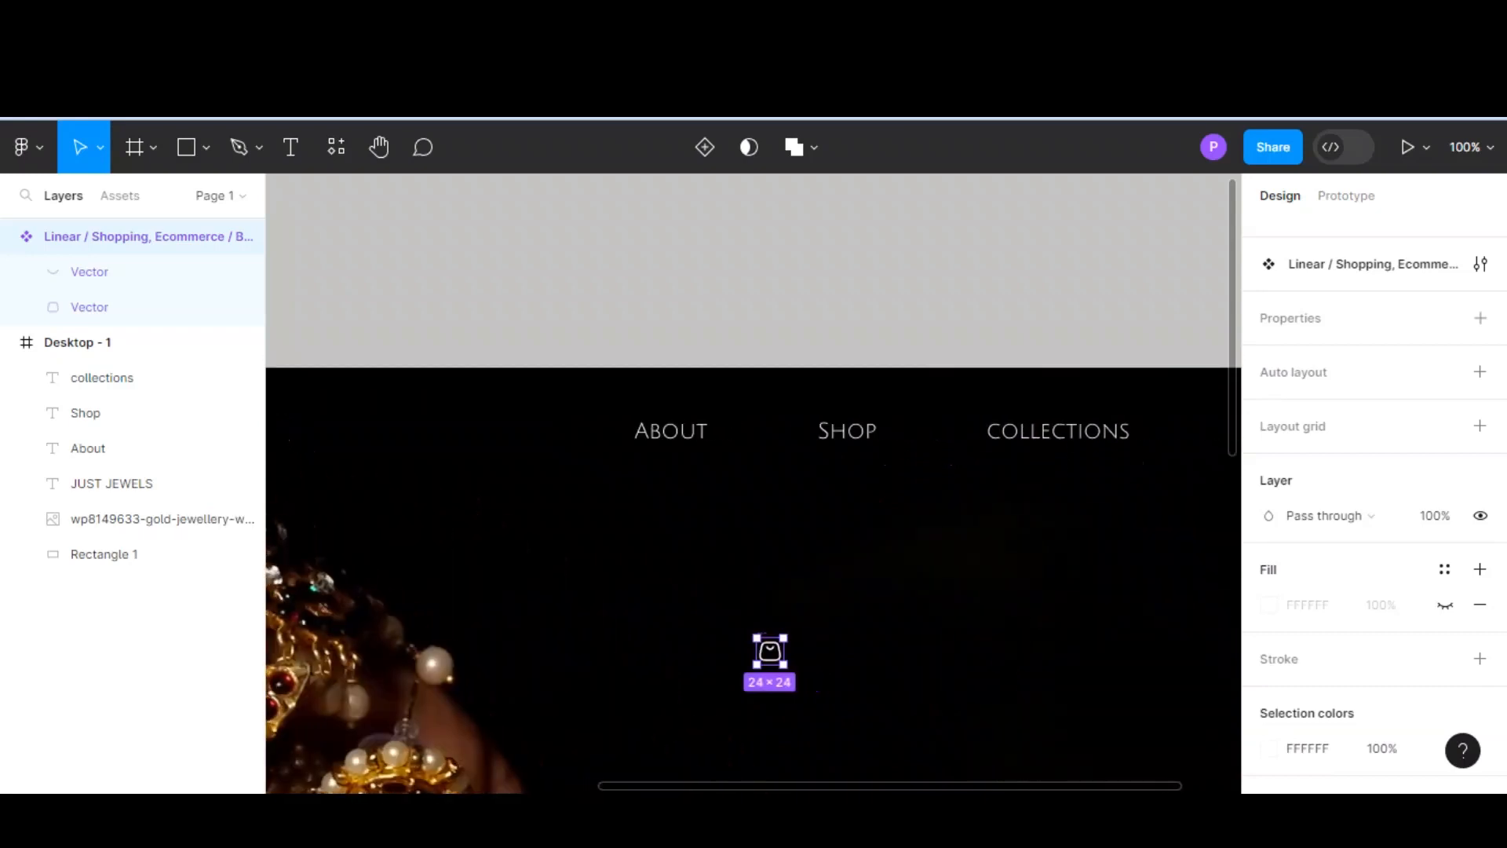
{"action": "left_click_drag", "start_coordinate": [582, 650], "coordinate": [1028, 428]}
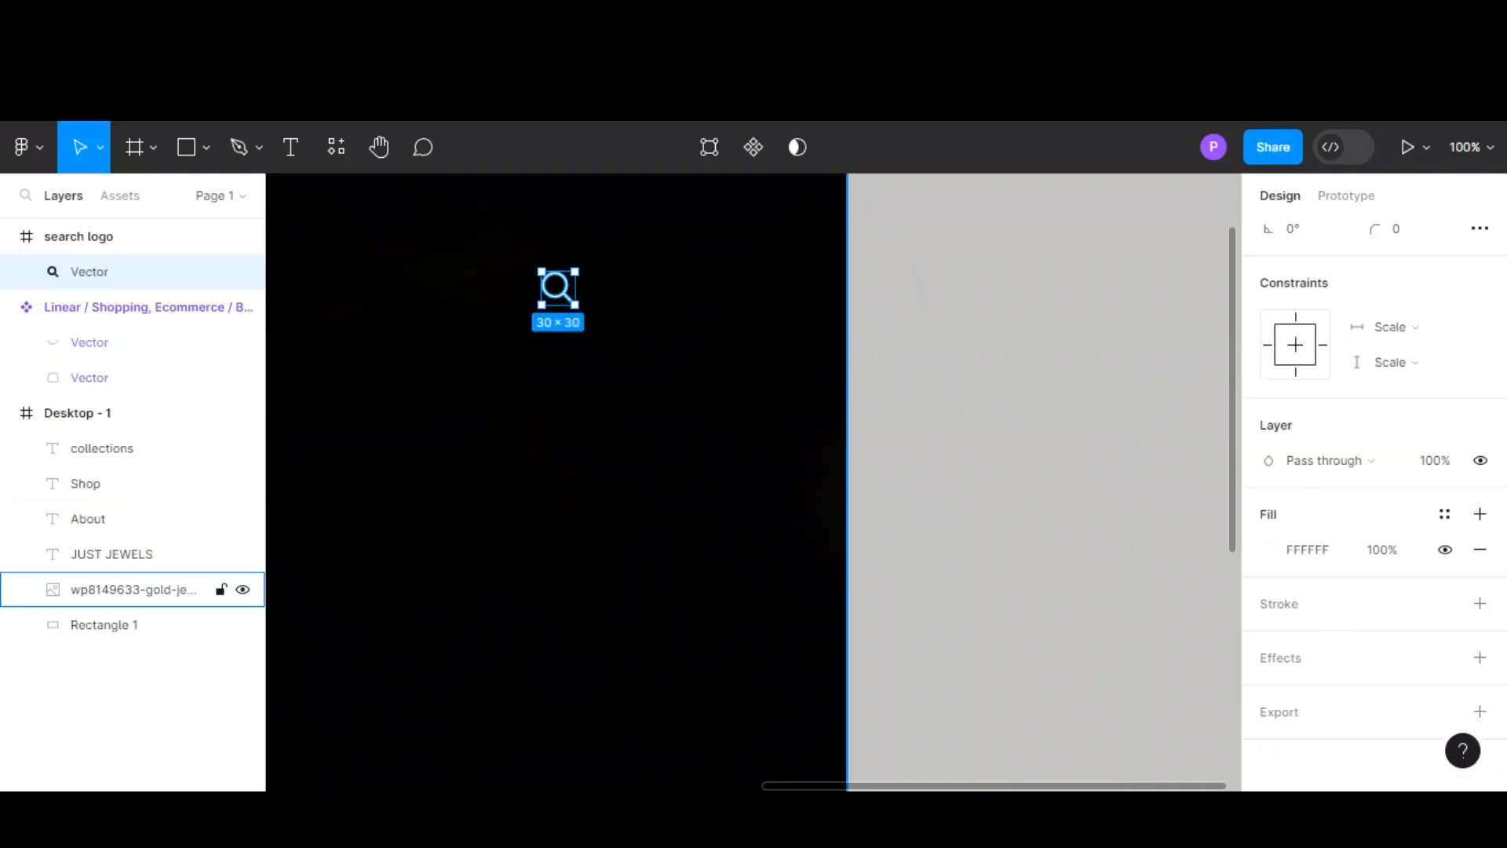
{"action": "left_click_drag", "start_coordinate": [559, 289], "coordinate": [717, 266]}
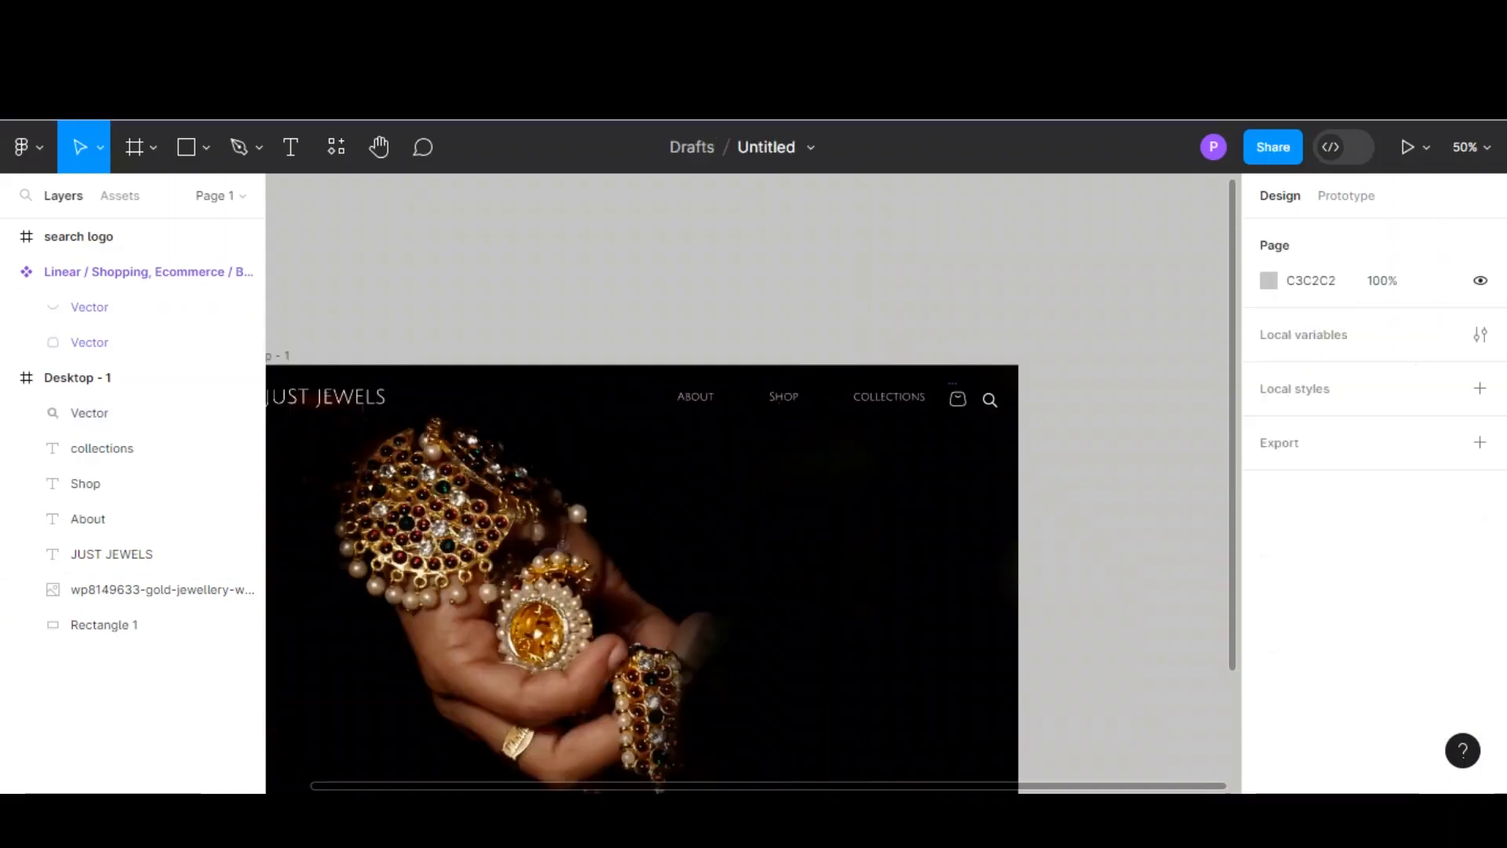
Step: Align the vertical centers of the JUST JEWELS title, the About, Shop and collections texts, the bag icon and the search icon
{"action": "scroll", "coordinate": [699, 573], "scroll_direction": "left", "scroll_amount": 3}
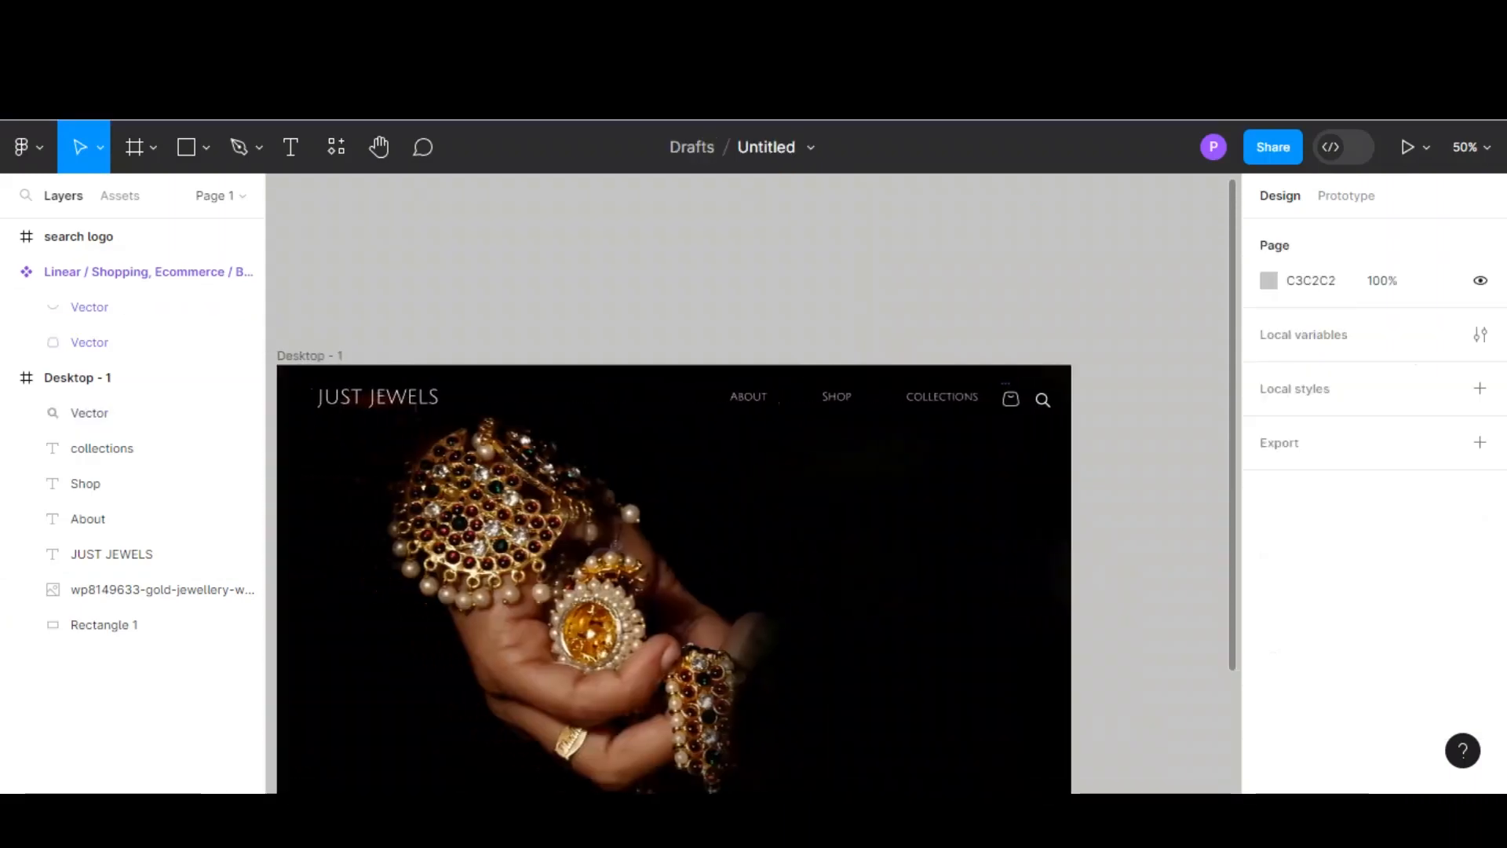
{"action": "scroll", "coordinate": [746, 483], "scroll_direction": "down", "scroll_amount": 3}
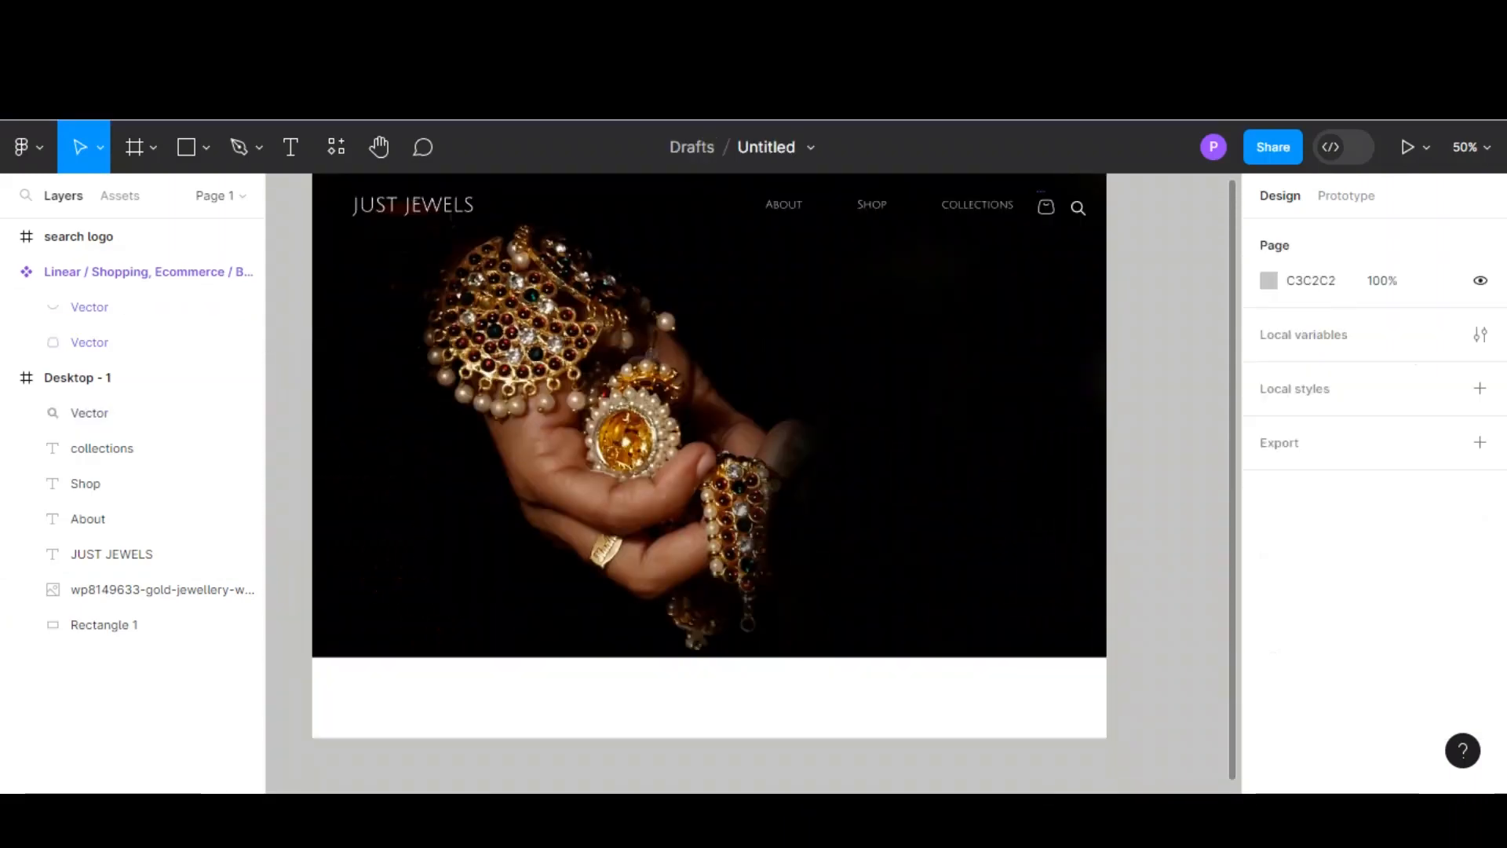
{"action": "scroll", "coordinate": [710, 471], "scroll_direction": "up", "scroll_amount": 2}
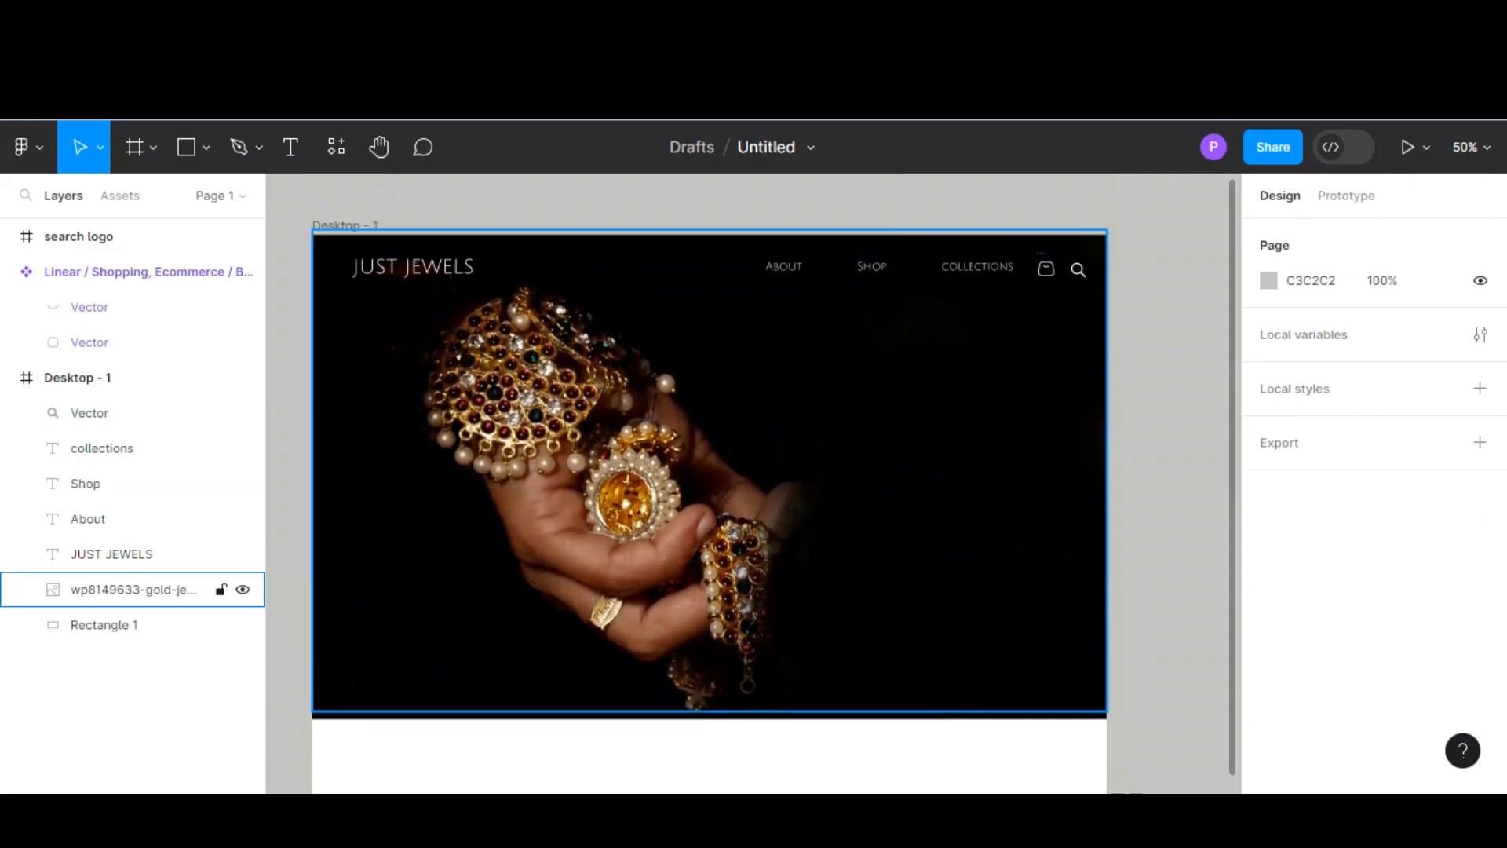
{"action": "left_click", "coordinate": [112, 554]}
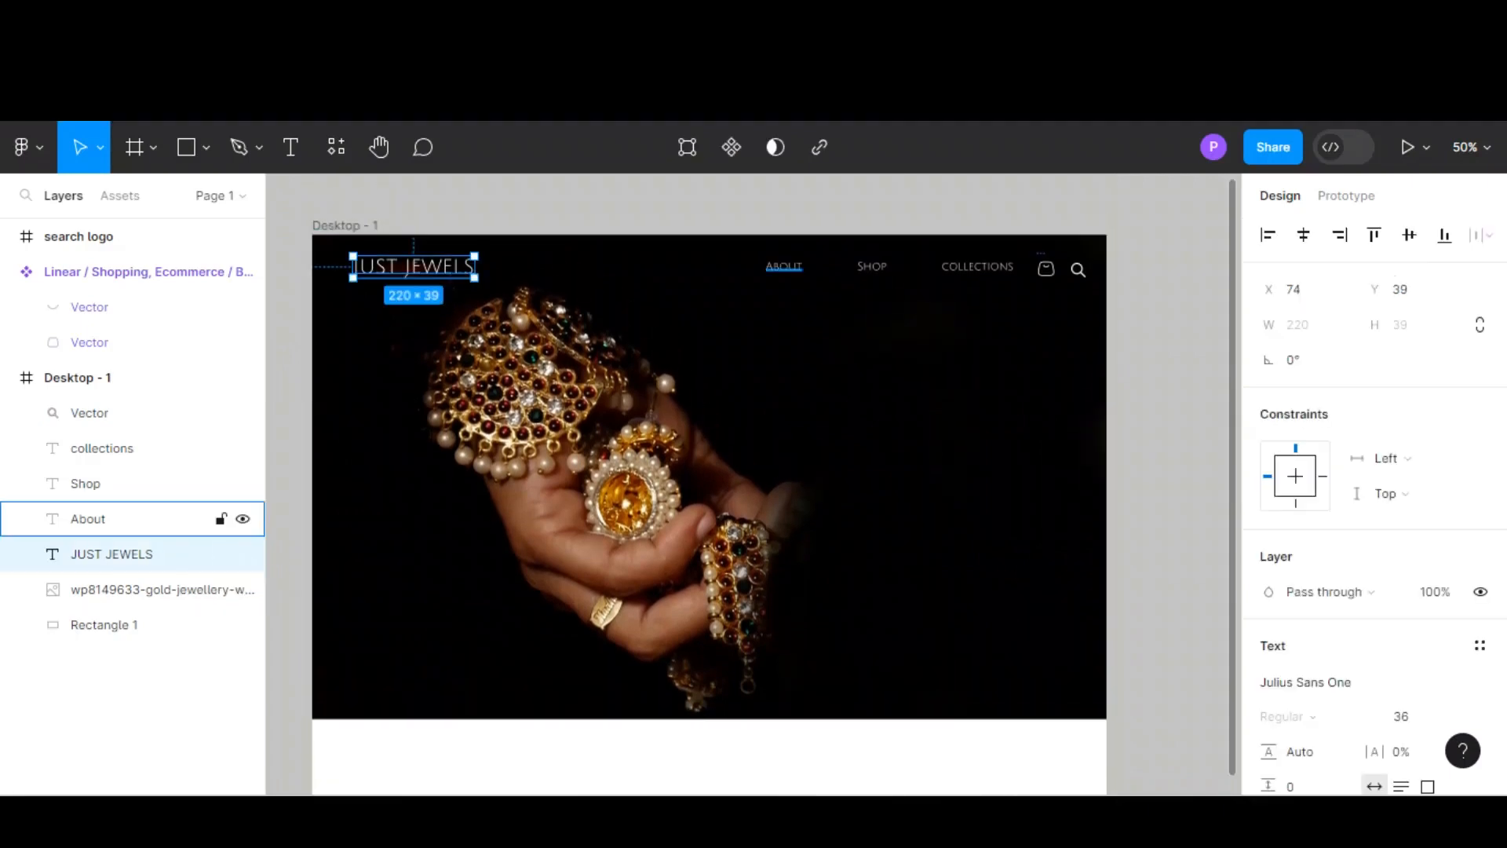
{"action": "left_click", "coordinate": [88, 518], "text": "shift"}
{"action": "left_click", "coordinate": [85, 483], "text": "shift"}
{"action": "left_click", "coordinate": [102, 448], "text": "shift"}
{"action": "left_click", "coordinate": [149, 270], "text": "shift"}
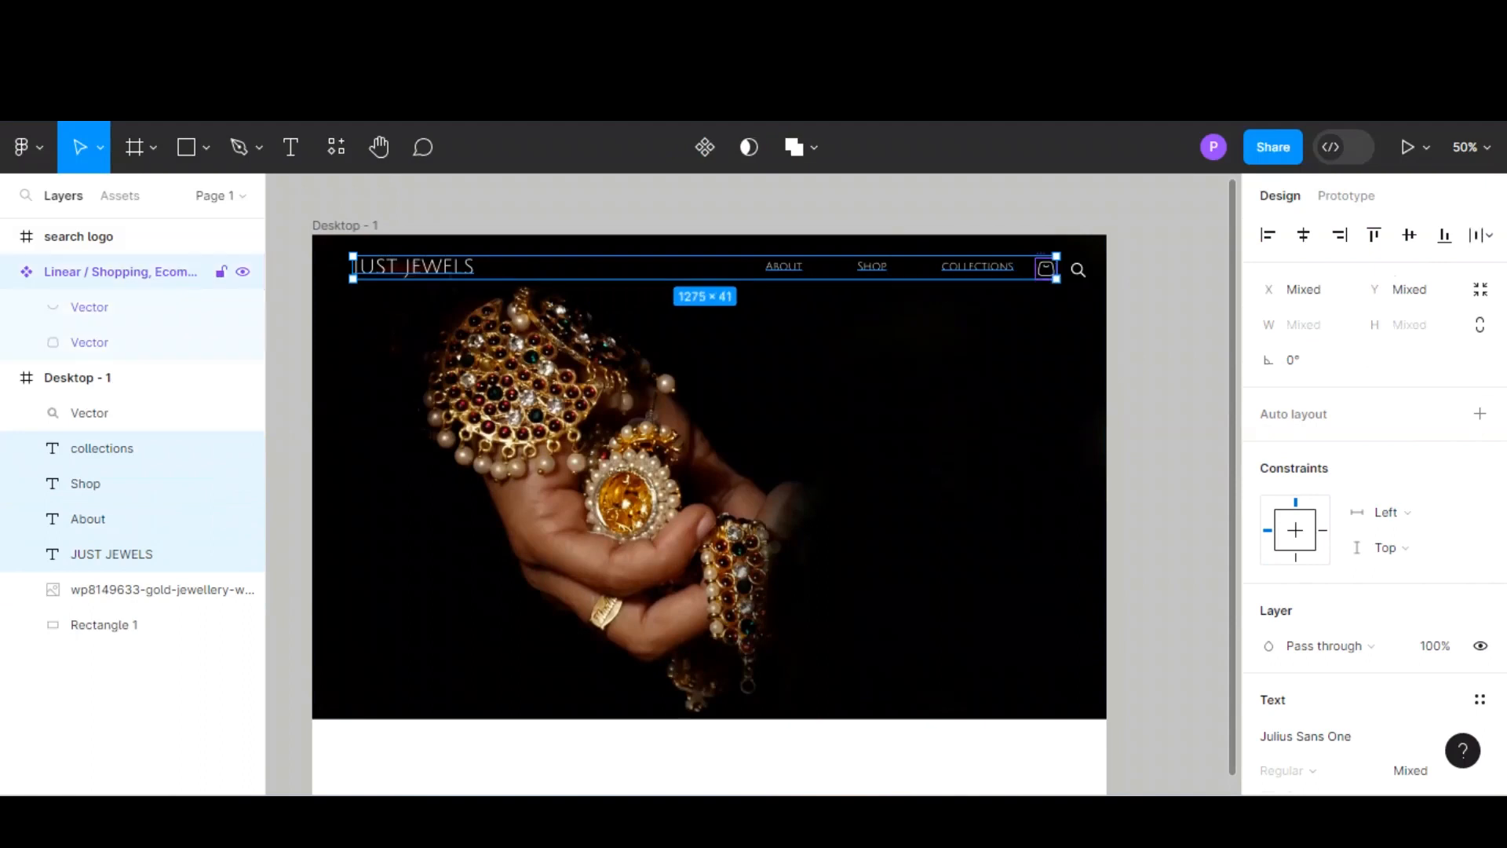
{"action": "left_click", "coordinate": [133, 412], "text": "shift"}
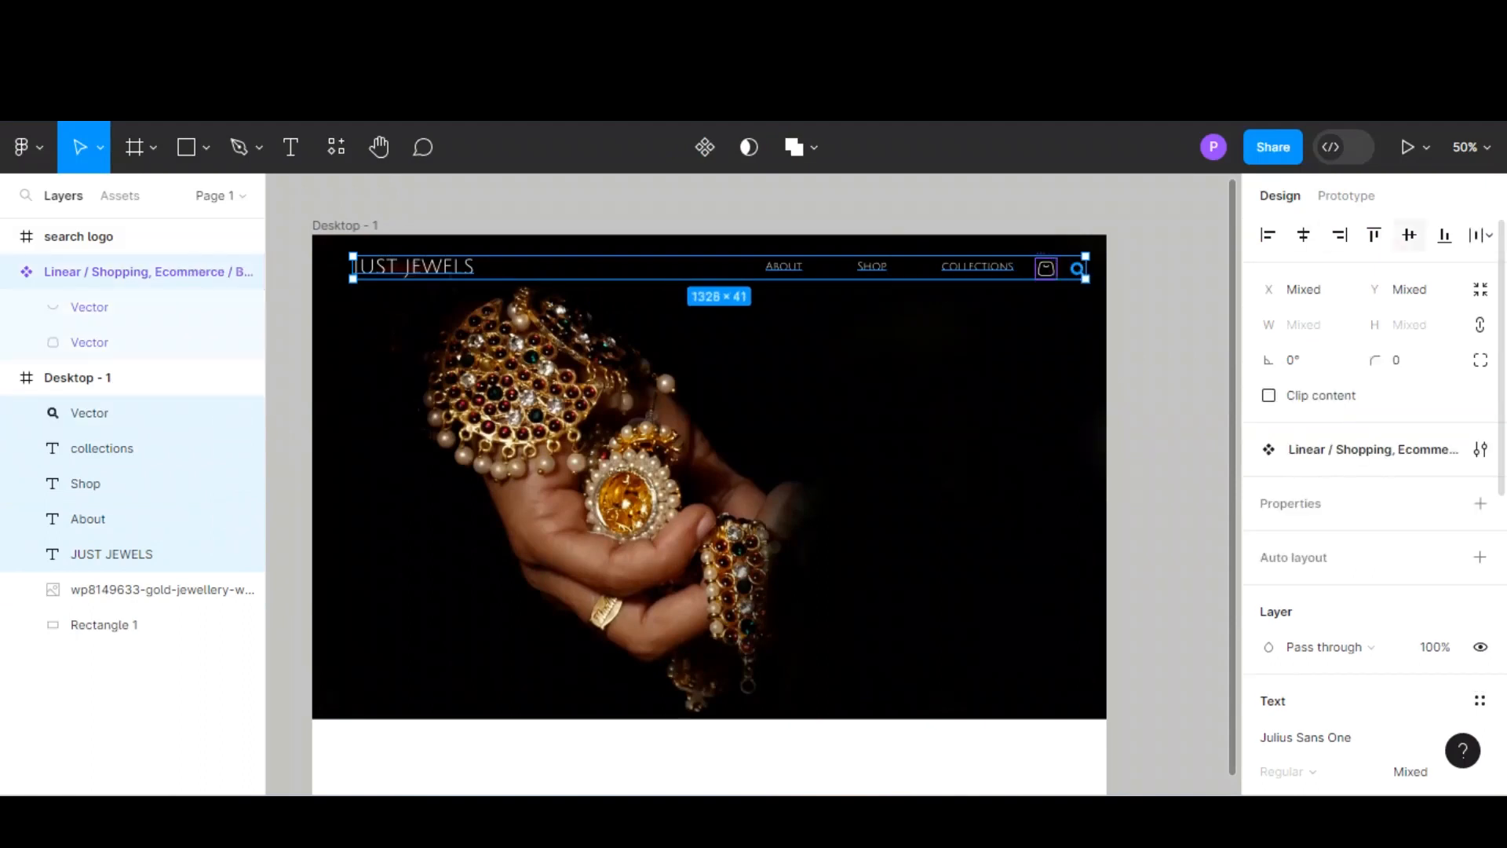
{"action": "left_click", "coordinate": [1409, 234]}
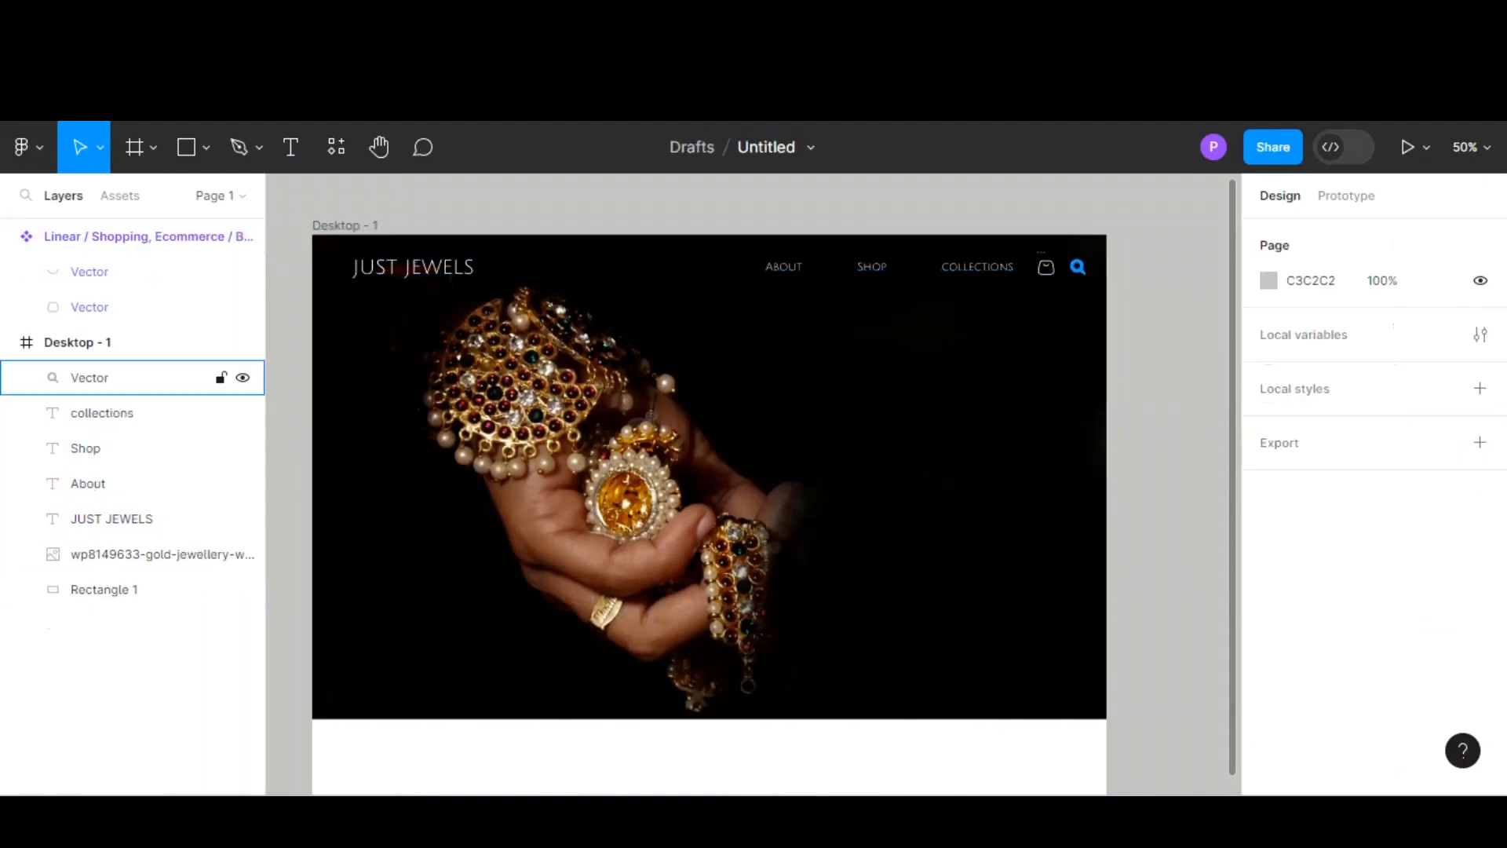
Step: Move the search icon closer to the bag icon in the header
{"action": "left_click", "coordinate": [1078, 267]}
{"action": "left_click_drag", "start_coordinate": [1079, 267], "coordinate": [1069, 268]}
{"action": "left_click", "coordinate": [1169, 392]}
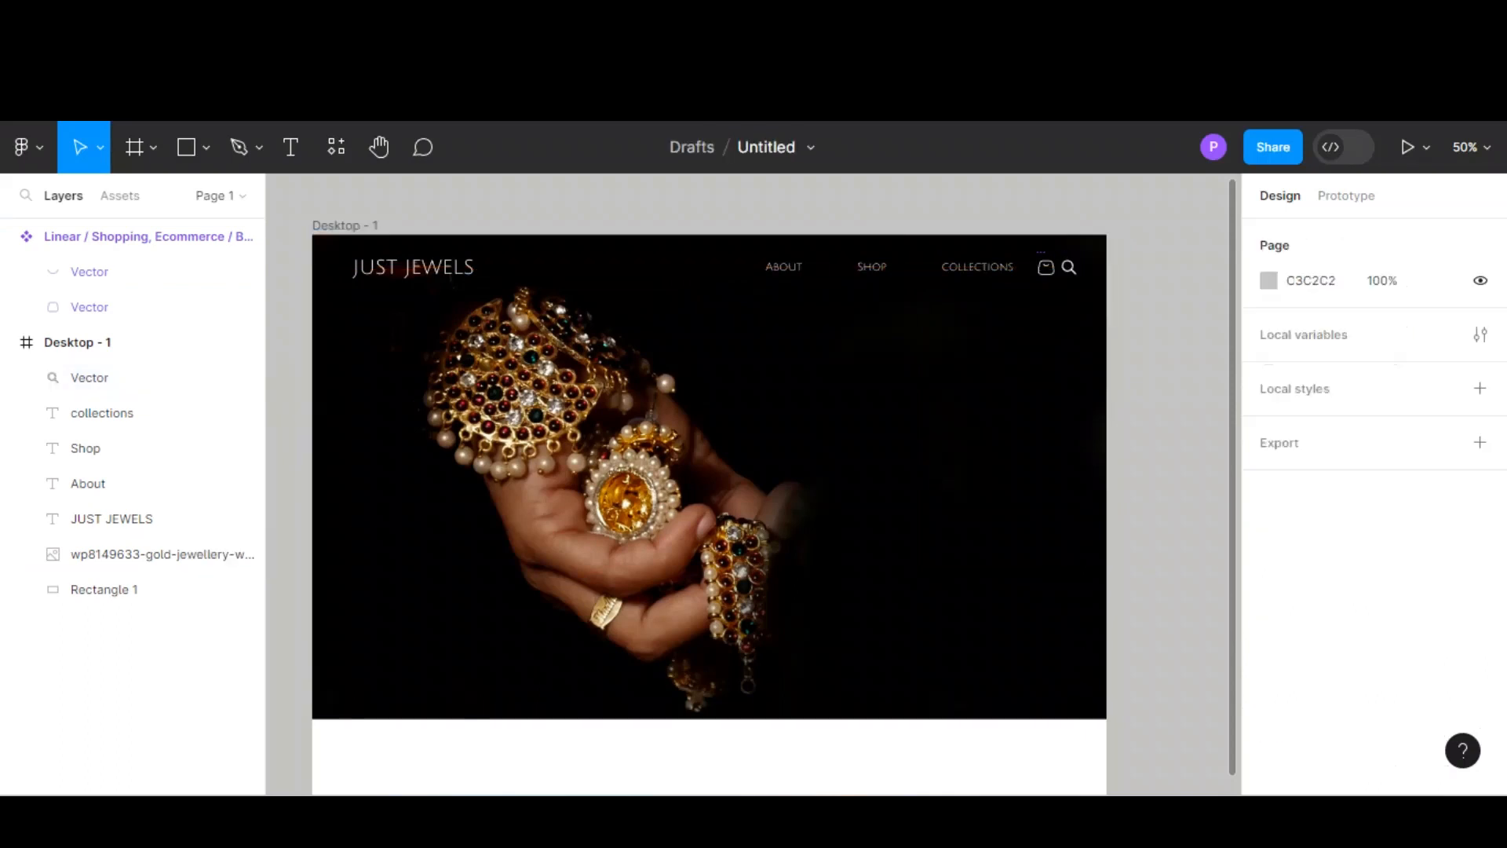
Step: Show the column layout grid of the Desktop - 1 frame
{"action": "left_click", "coordinate": [346, 225]}
{"action": "left_click", "coordinate": [1445, 573]}
{"action": "left_click", "coordinate": [1168, 471]}
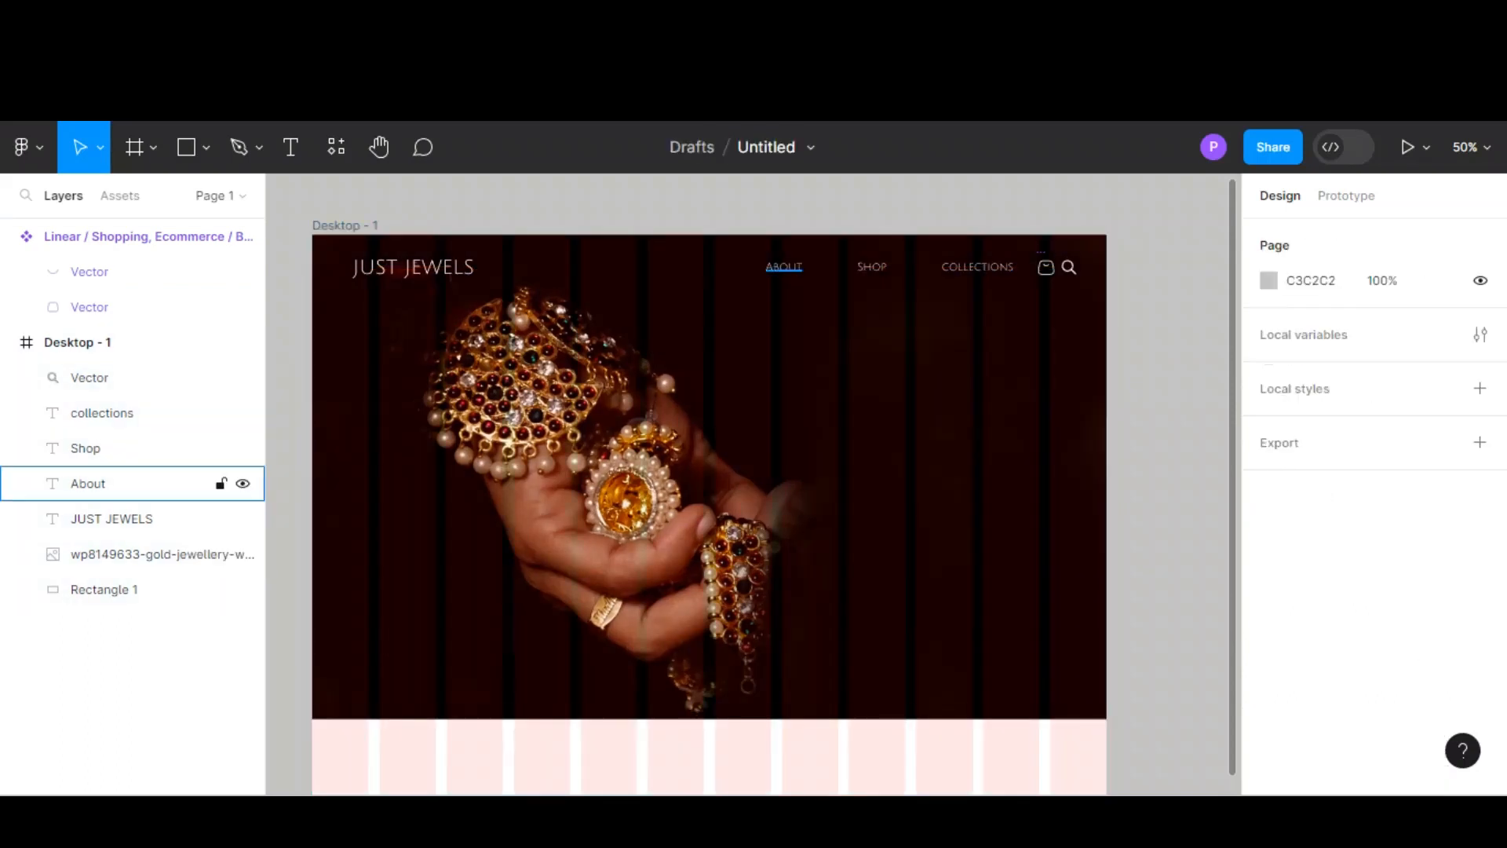
Step: Shift the About, Shop and collections texts left as a group to Y 50 in the header, and select the bag icon
{"action": "left_click", "coordinate": [88, 482]}
{"action": "left_click", "coordinate": [85, 448], "text": "shift"}
{"action": "left_click", "coordinate": [102, 413], "text": "shift"}
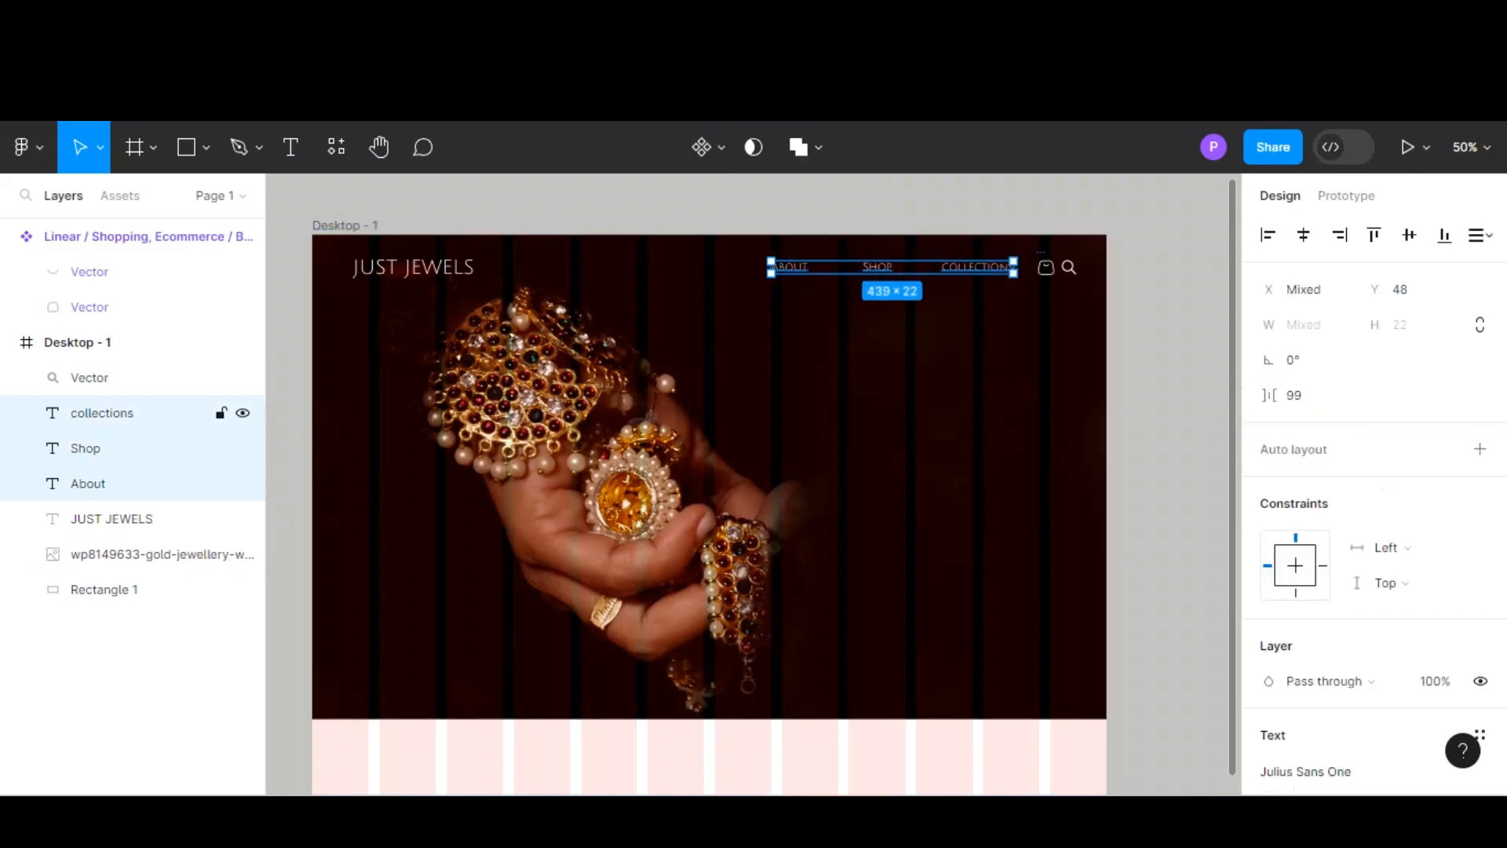
{"action": "left_click_drag", "start_coordinate": [977, 267], "coordinate": [897, 267]}
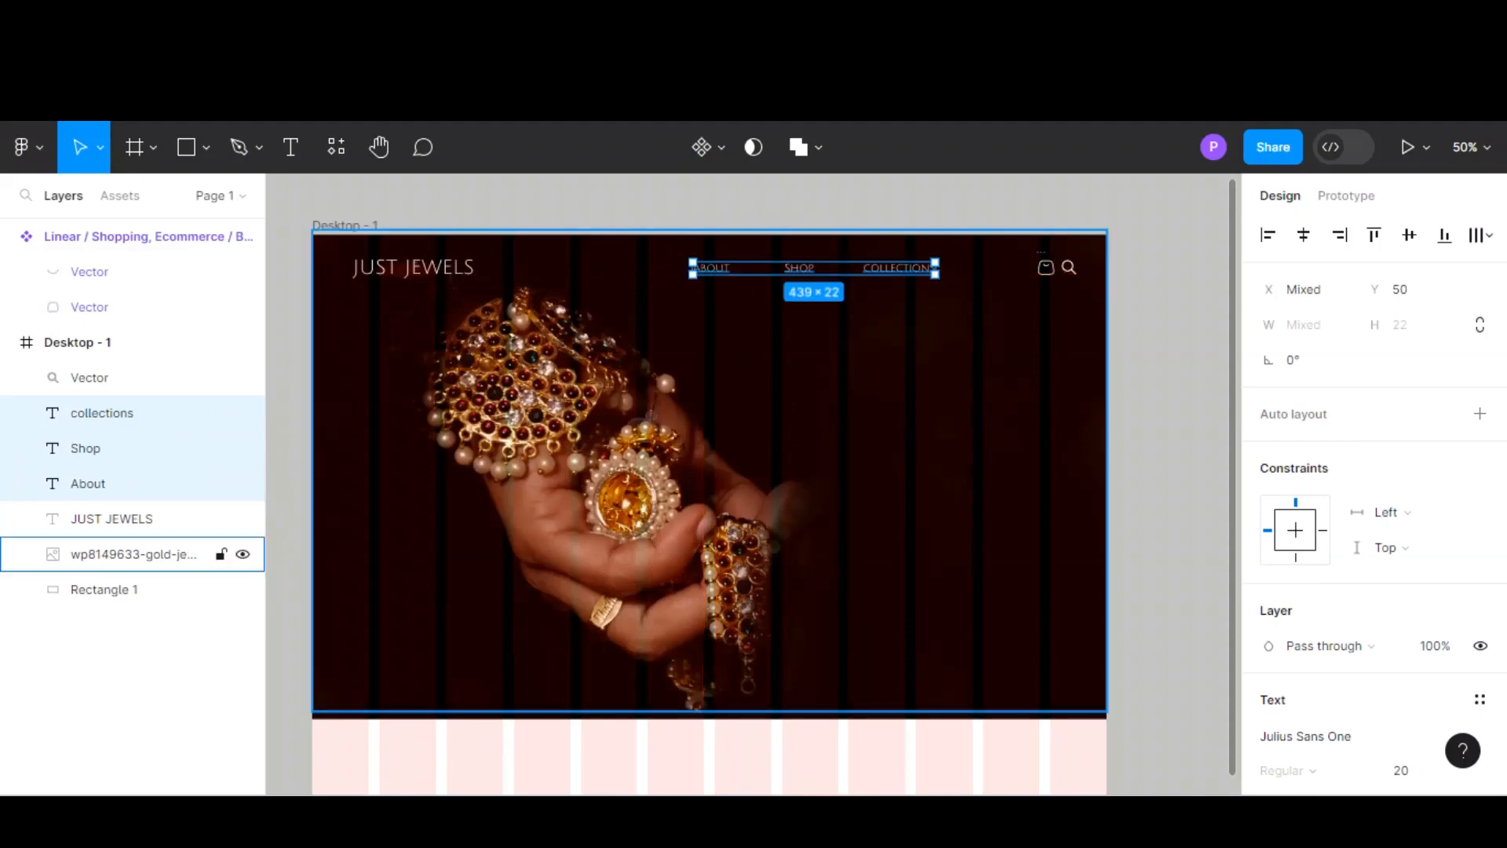
{"action": "left_click", "coordinate": [149, 236]}
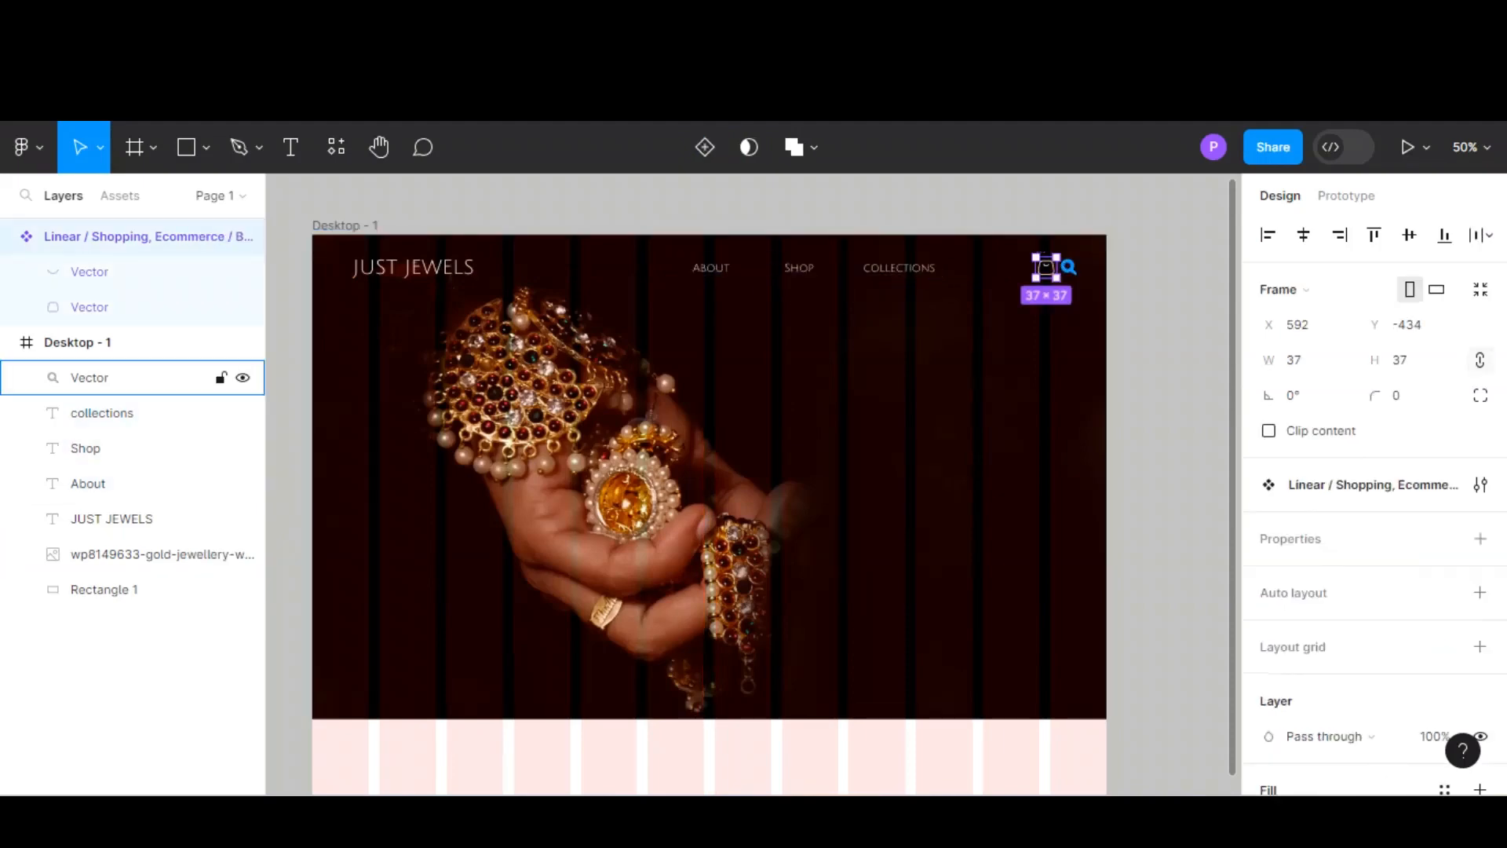
Step: Draw a rectangle of about 391 × 70 in the lower right part of the hero image
{"action": "key", "text": "r"}
{"action": "scroll", "coordinate": [706, 471], "scroll_direction": "up", "scroll_amount": 2}
{"action": "mouse_move", "coordinate": [826, 646]}
{"action": "left_mouse_down"}
{"action": "mouse_move", "coordinate": [1044, 696]}
{"action": "mouse_move", "coordinate": [1043, 684]}
{"action": "left_mouse_up"}
{"action": "key", "text": "Escape"}
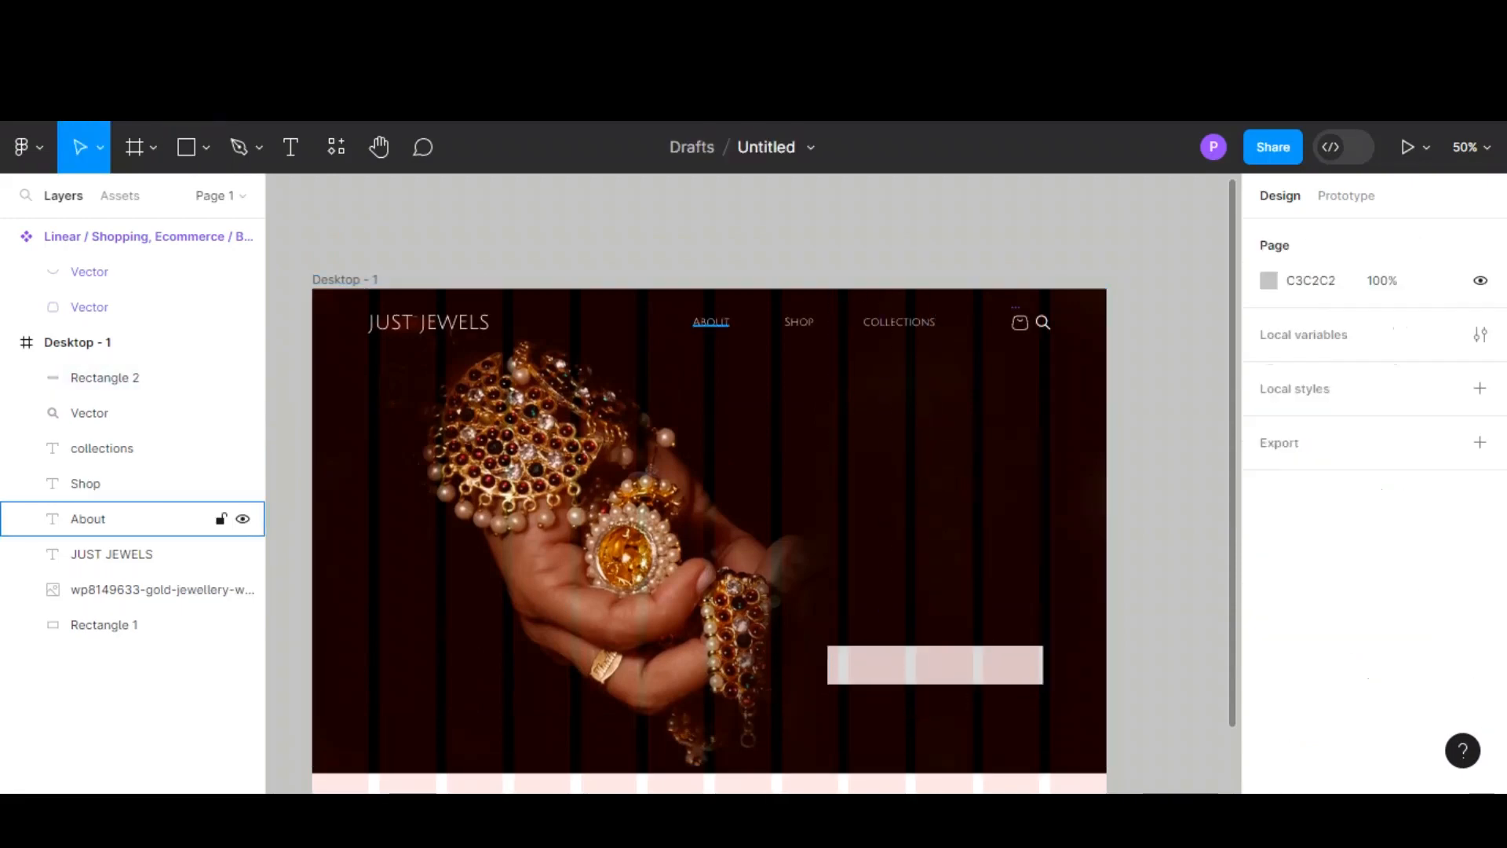
Step: Duplicate the About text above the rectangle and change the copy's wording to MINIMAL AND UNDERSTATED
{"action": "left_click", "coordinate": [711, 322]}
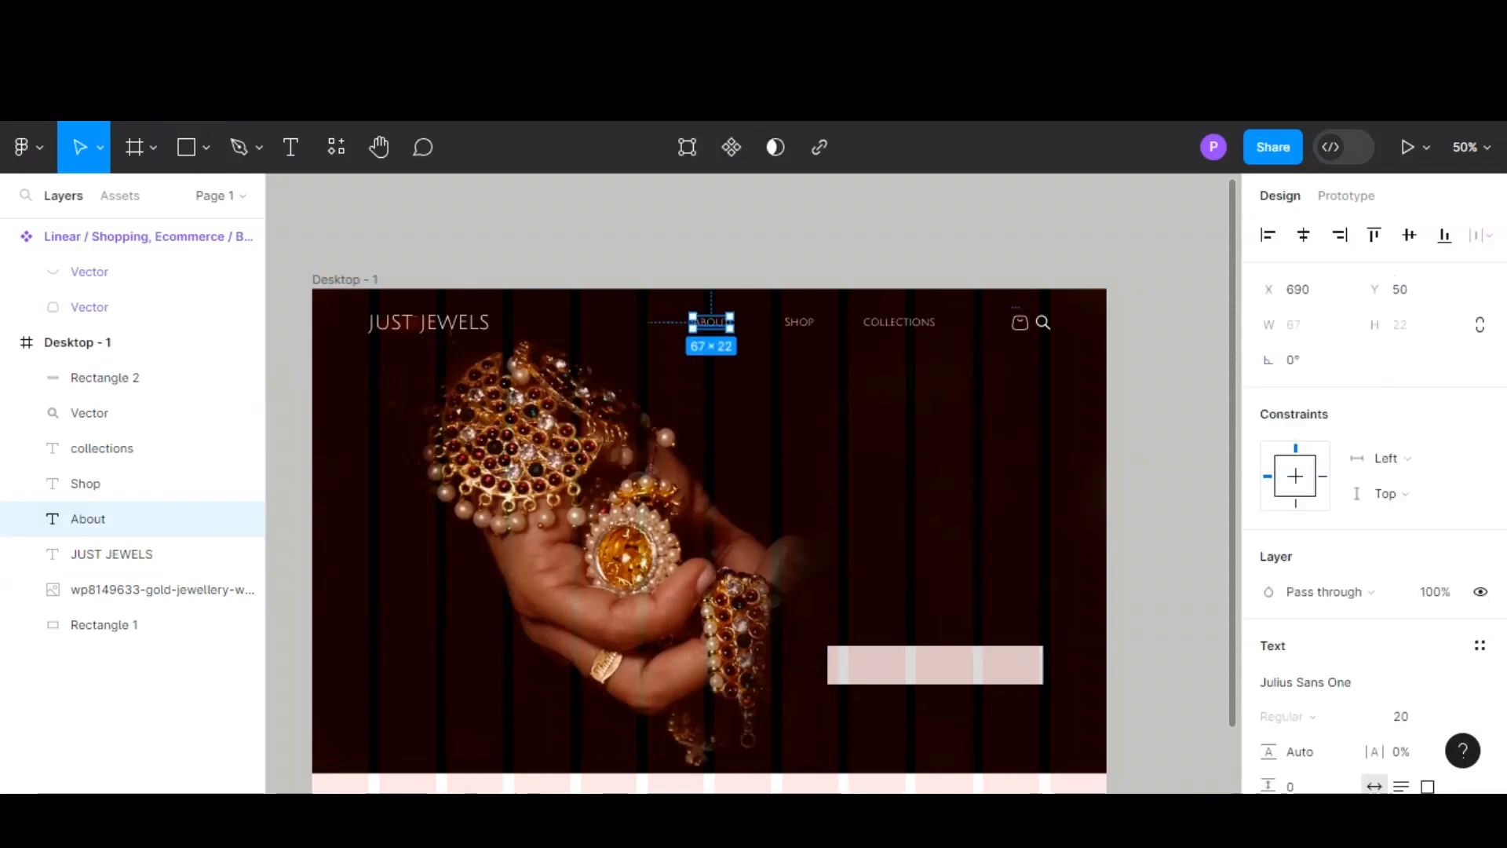
{"action": "key", "text": "ctrl+d"}
{"action": "left_click_drag", "start_coordinate": [711, 321], "coordinate": [898, 598]}
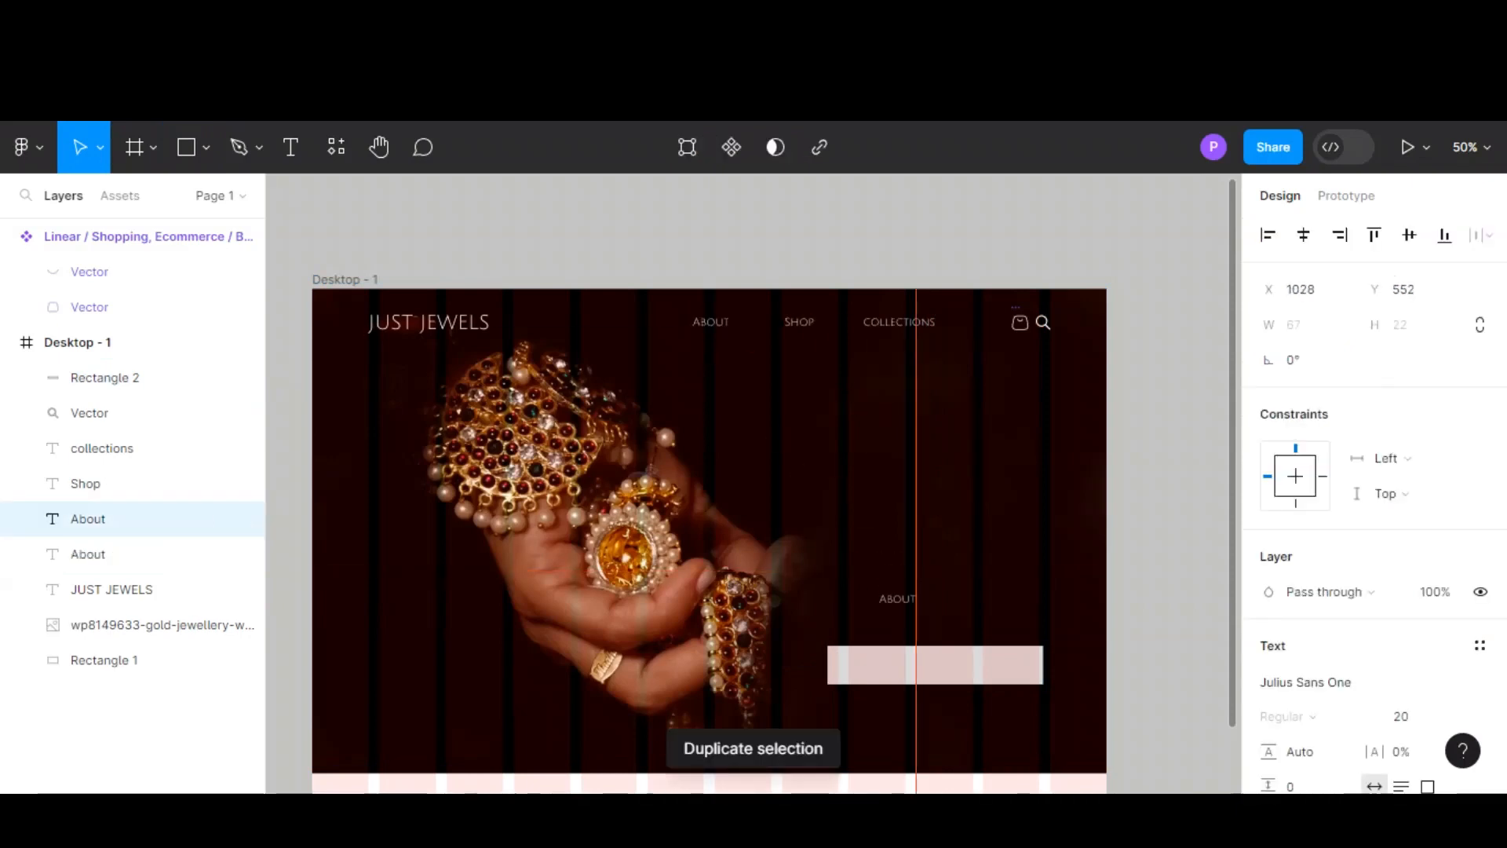
{"action": "key", "text": "Return"}
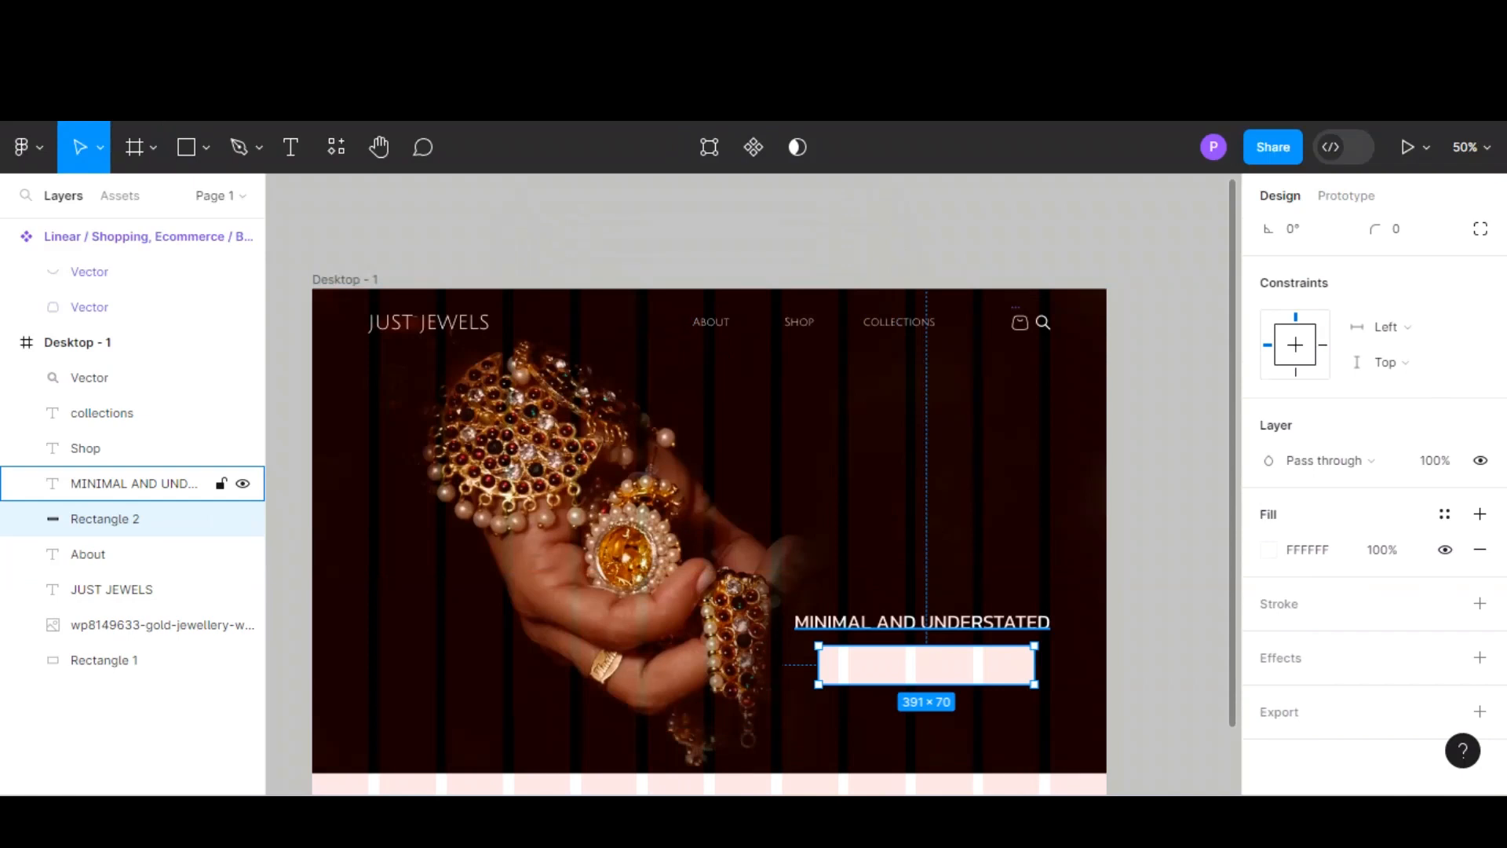
Step: Duplicate the MINIMAL AND UNDERSTATED text onto the rectangle below it and change the copy's wording to SHOP THE COLLECTION
{"action": "left_click", "coordinate": [946, 621]}
{"action": "key", "text": "ctrl+d"}
{"action": "left_click_drag", "start_coordinate": [946, 621], "coordinate": [951, 665]}
{"action": "key", "text": "Return"}
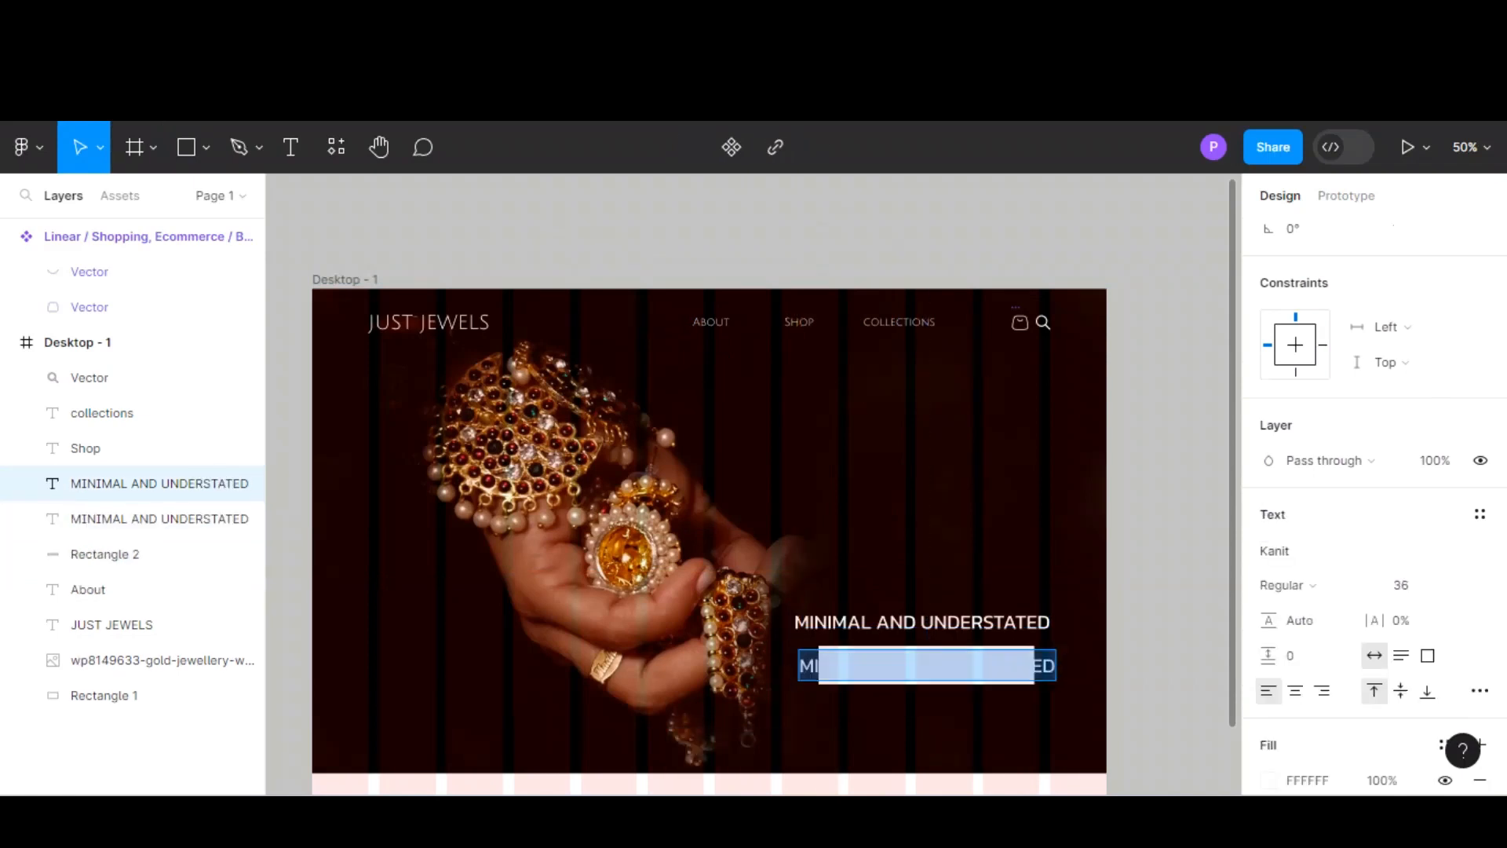
{"action": "type", "text": "SHOP T"}
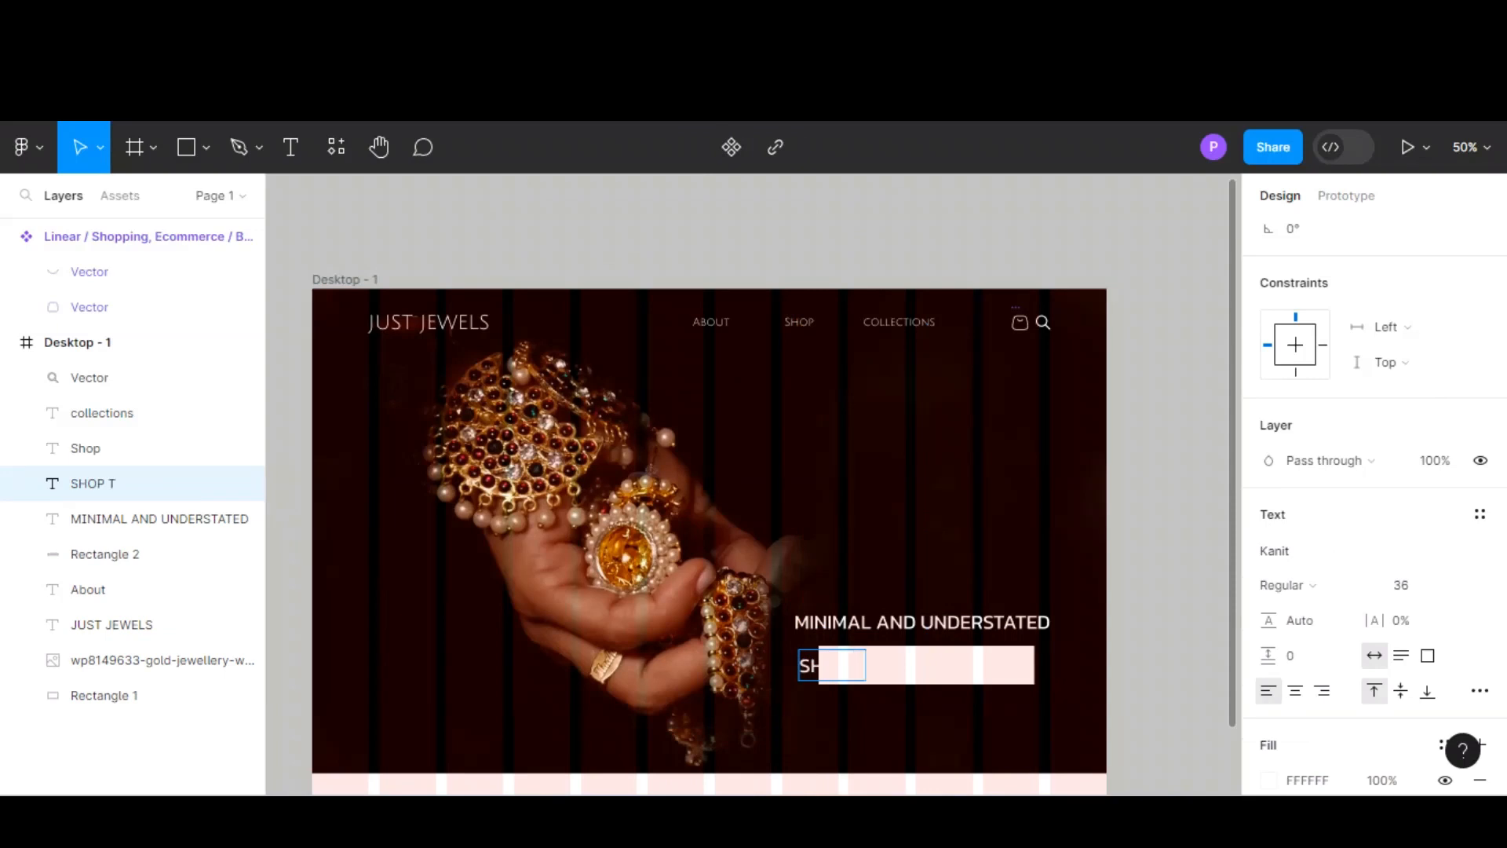
{"action": "type", "text": "HE COLL"}
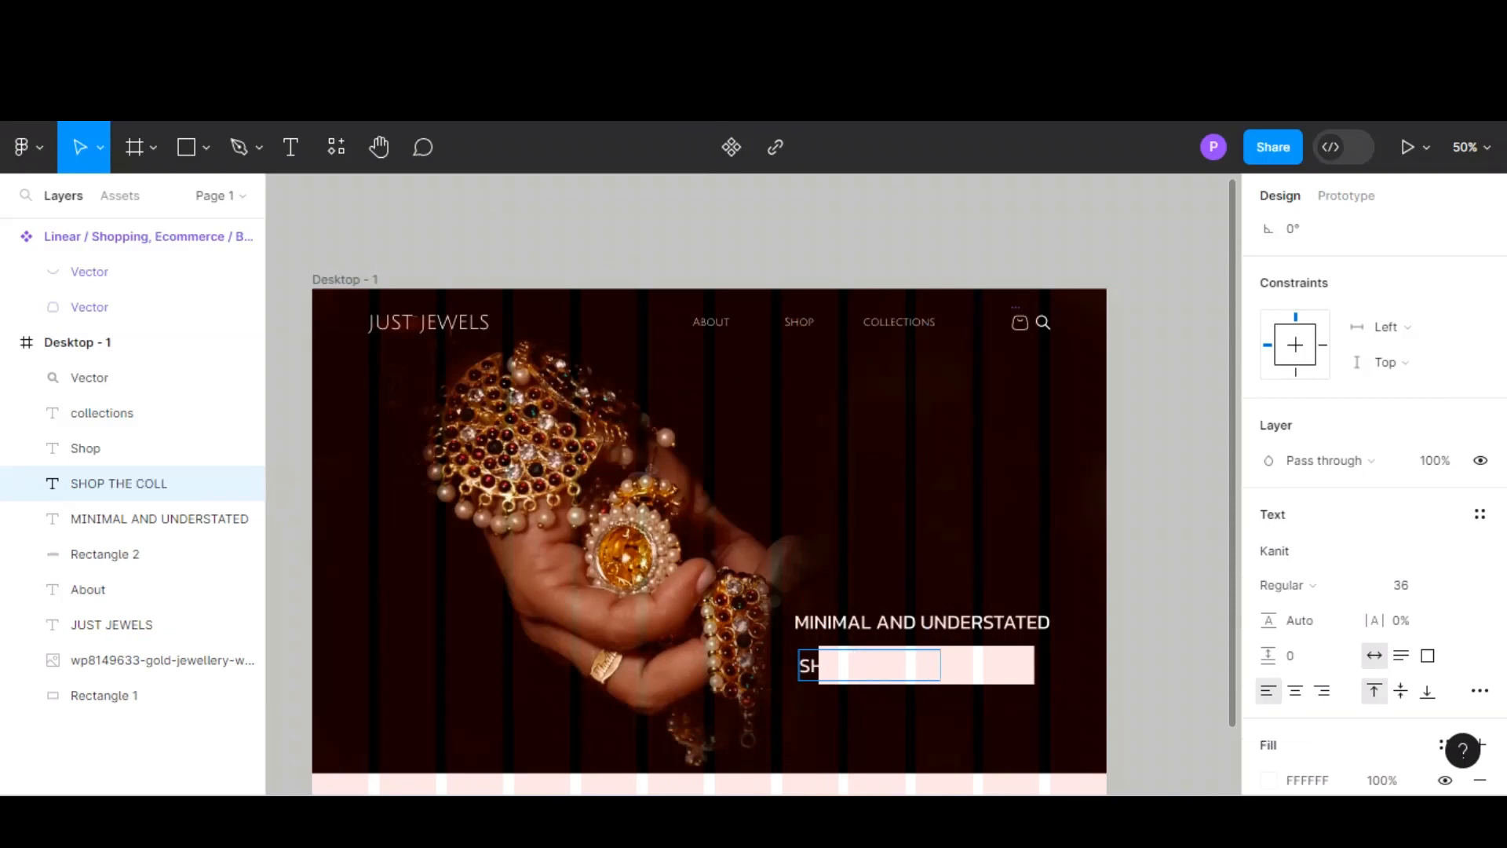
{"action": "type", "text": "ECTION"}
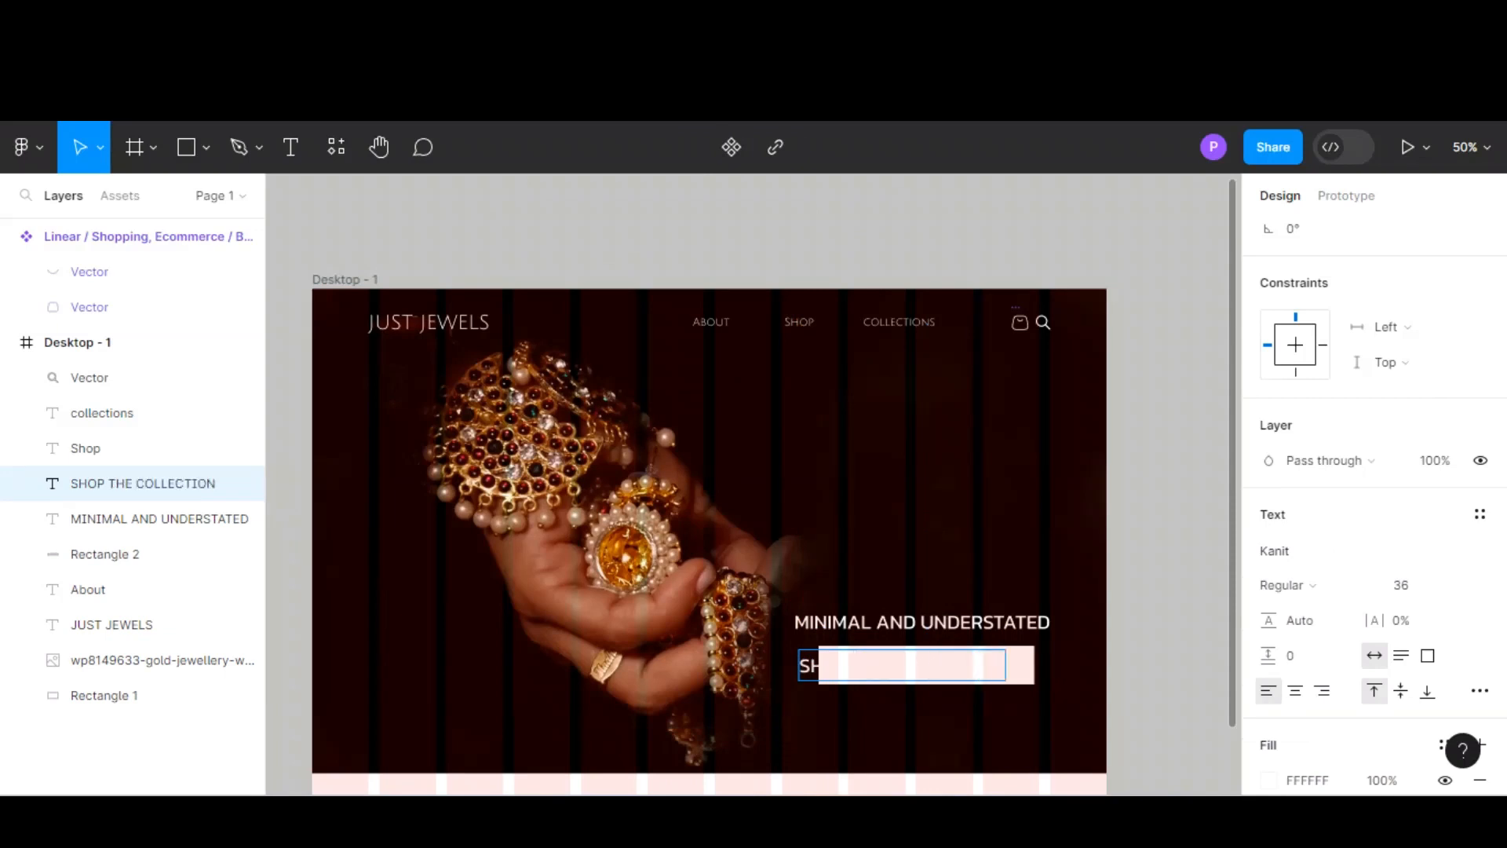
Step: Set the fill of the whole SHOP THE COLLECTION text to black (000000)
{"action": "key", "text": "ctrl+shift+Left"}
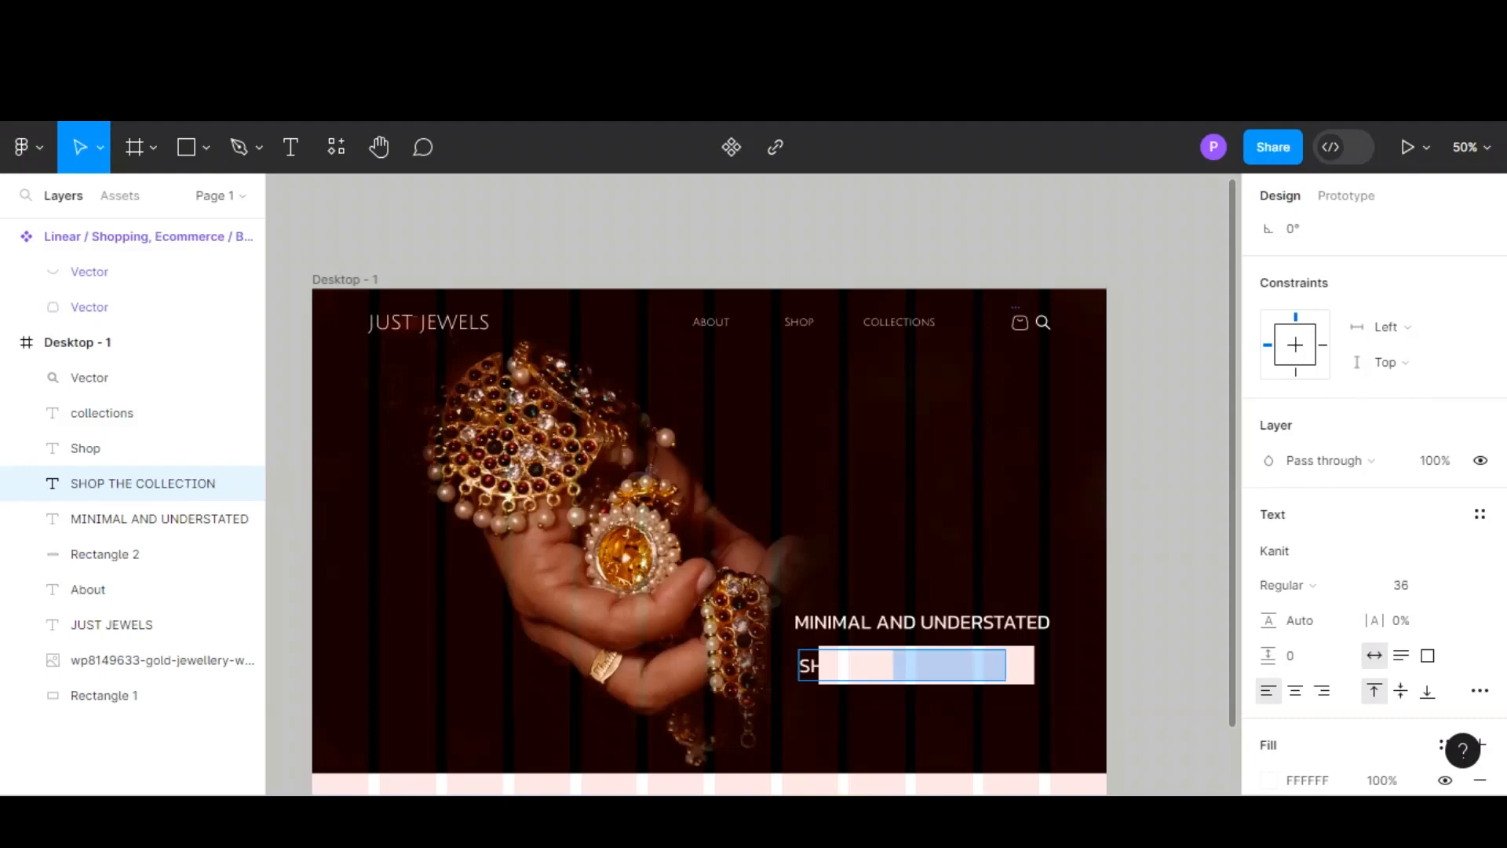
{"action": "double_click", "coordinate": [872, 666]}
{"action": "left_click_drag", "start_coordinate": [1006, 665], "coordinate": [798, 665]}
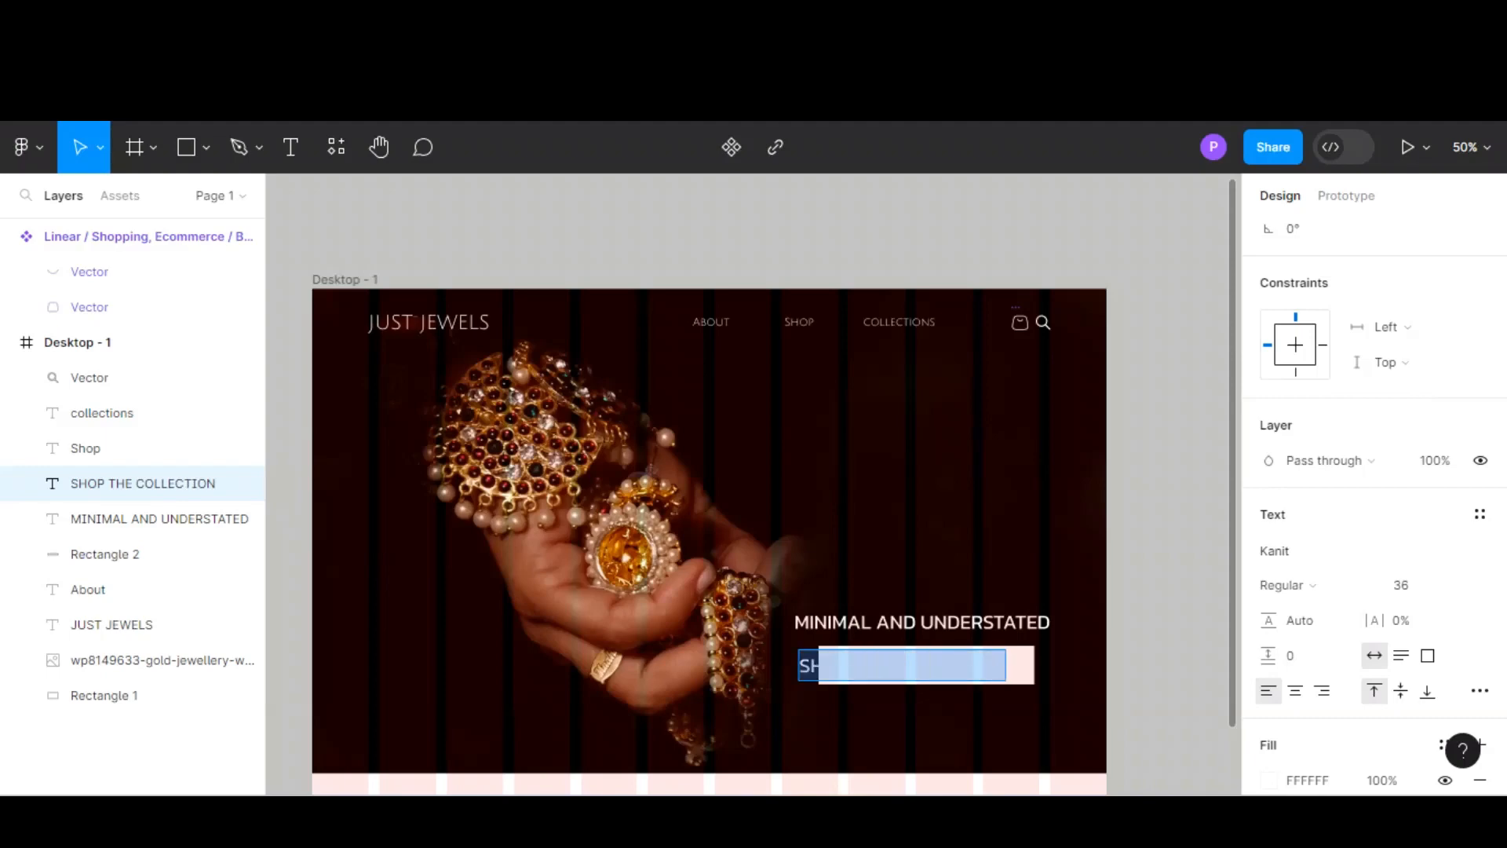
{"action": "scroll", "coordinate": [1373, 550], "scroll_direction": "down", "scroll_amount": 3}
{"action": "left_click", "coordinate": [1268, 550]}
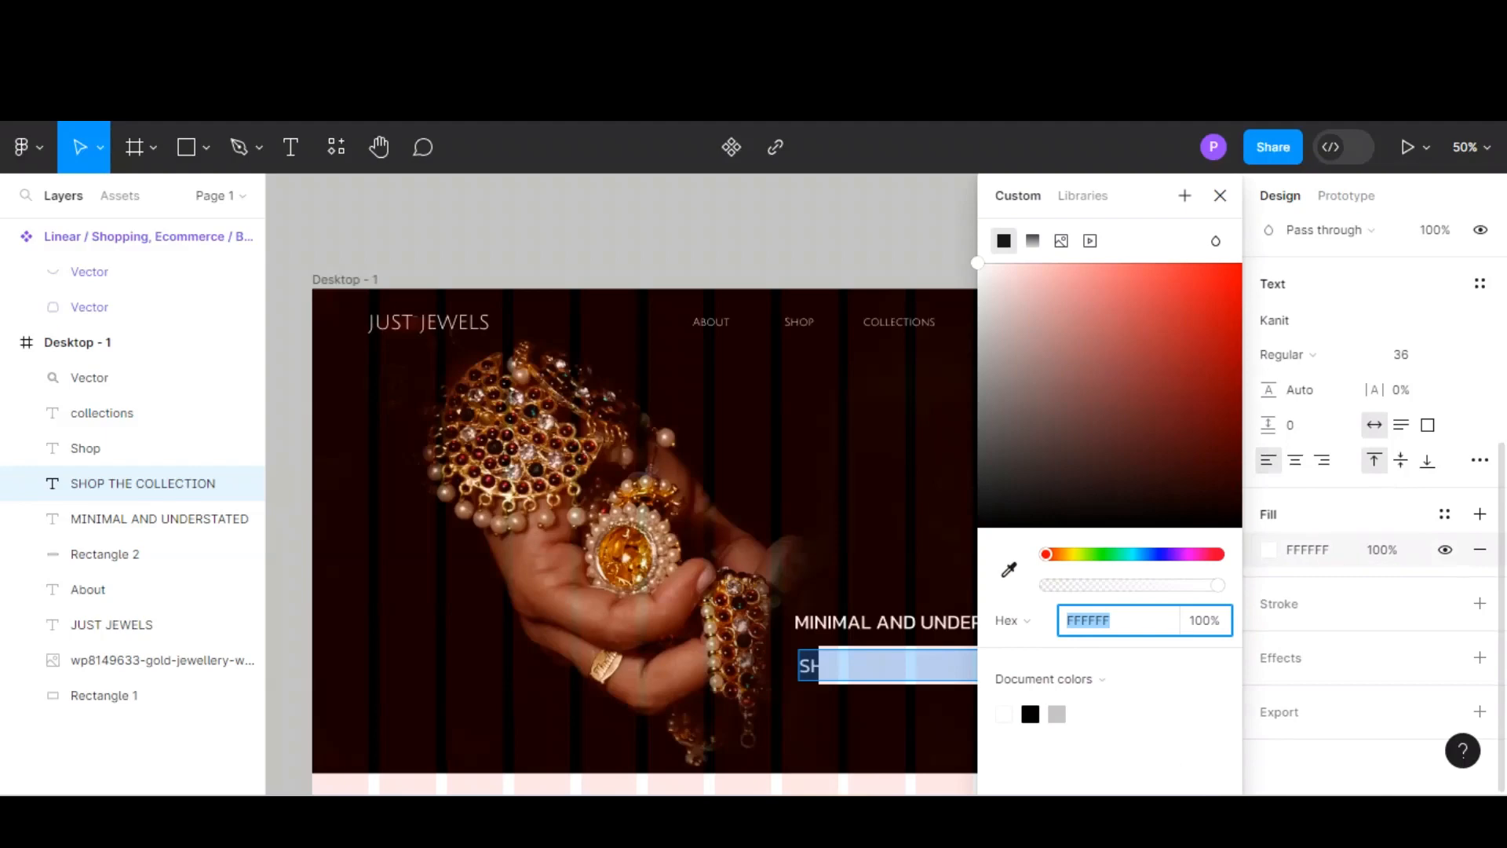
{"action": "type", "text": "000000"}
{"action": "key", "text": "Return"}
{"action": "left_click", "coordinate": [1220, 195]}
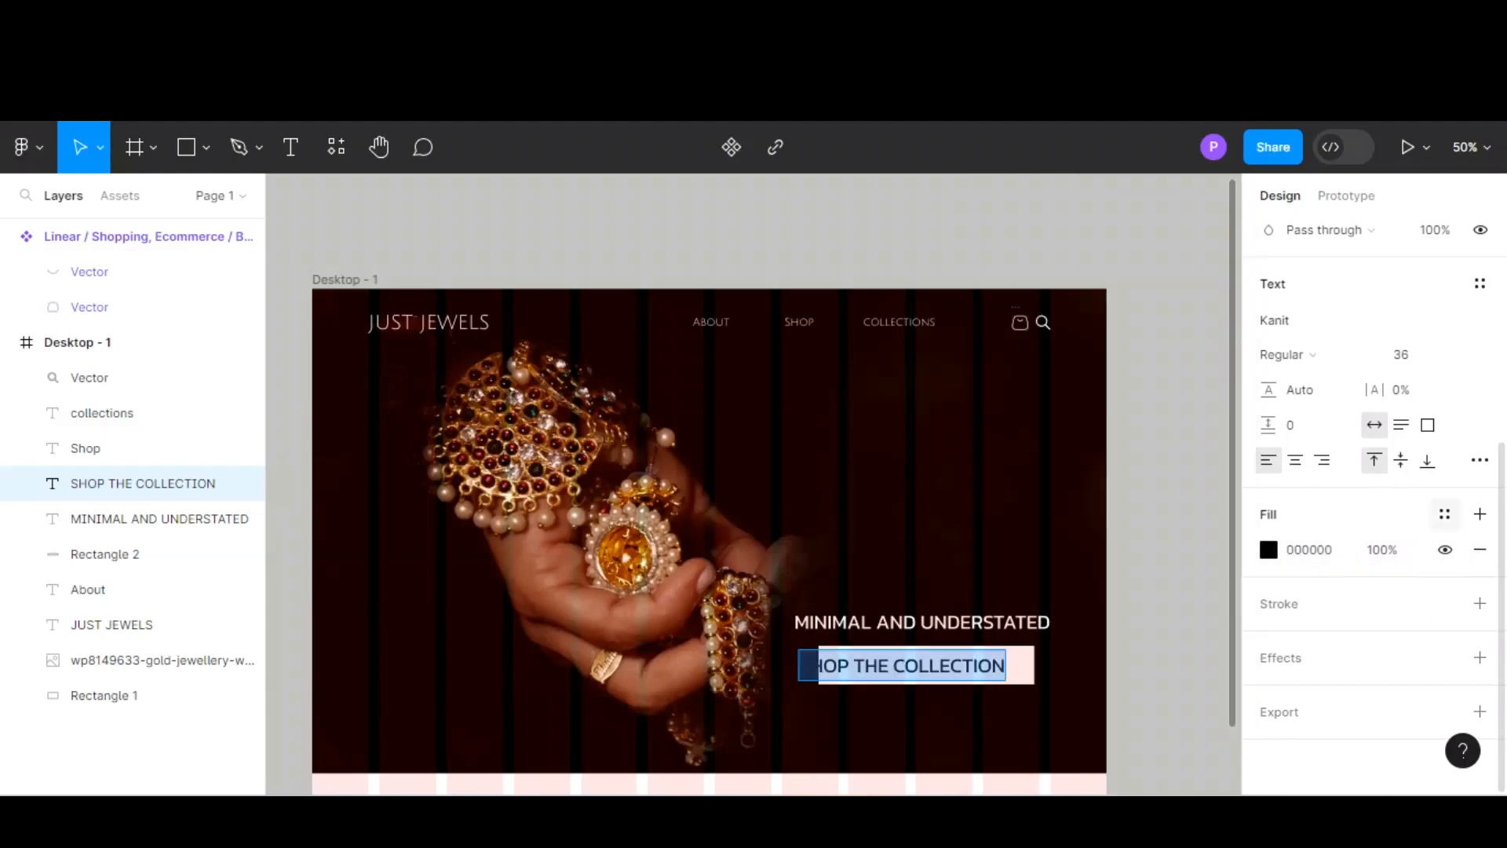
Step: Set the SHOP THE COLLECTION text to font size 24 and centre it on the white button rectangle
{"action": "left_click", "coordinate": [1401, 354]}
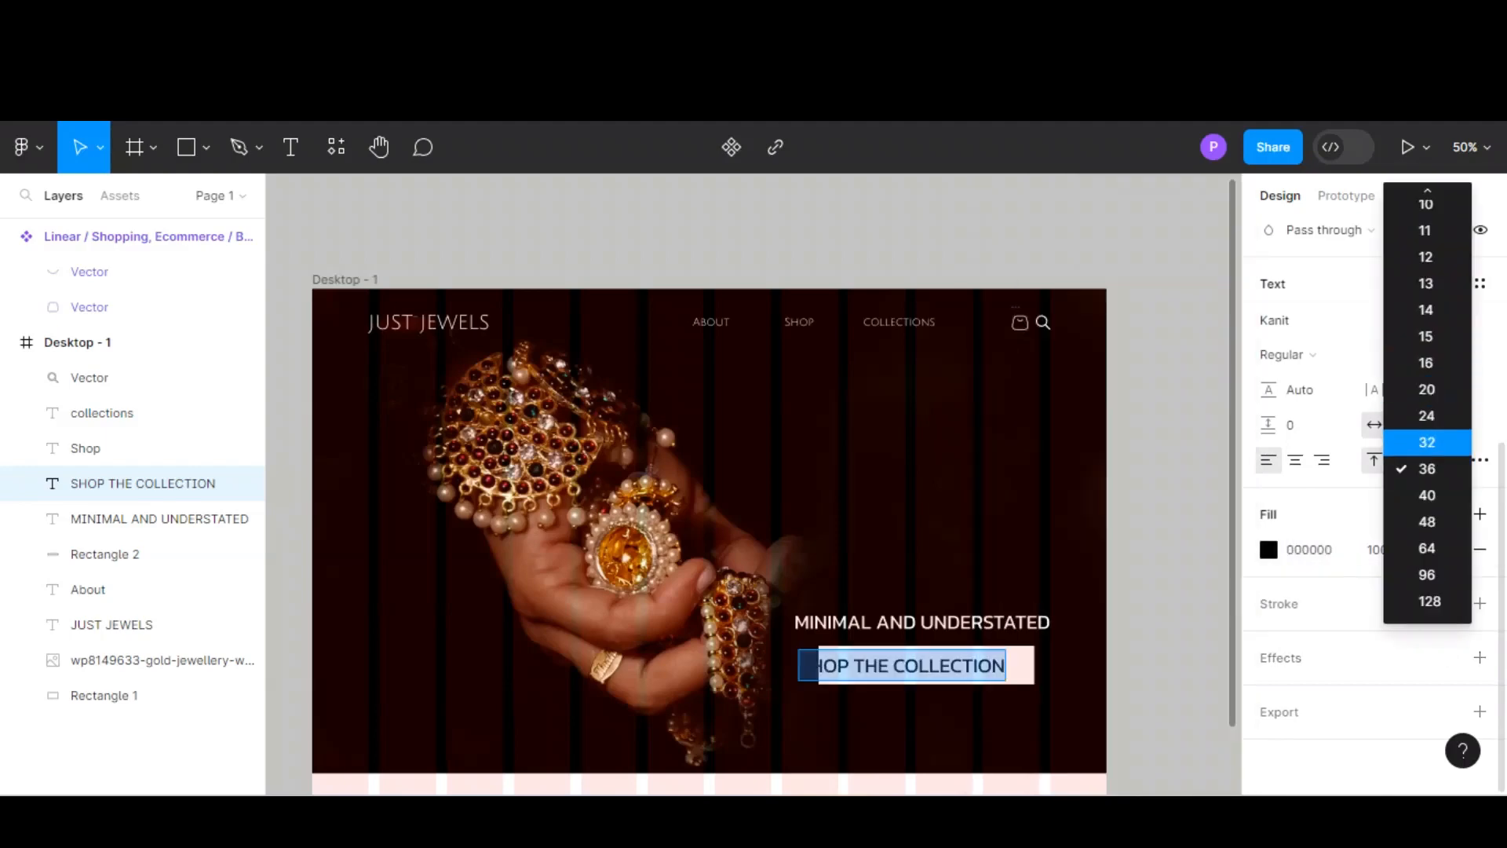
{"action": "left_click", "coordinate": [1427, 415]}
{"action": "key", "text": "Escape"}
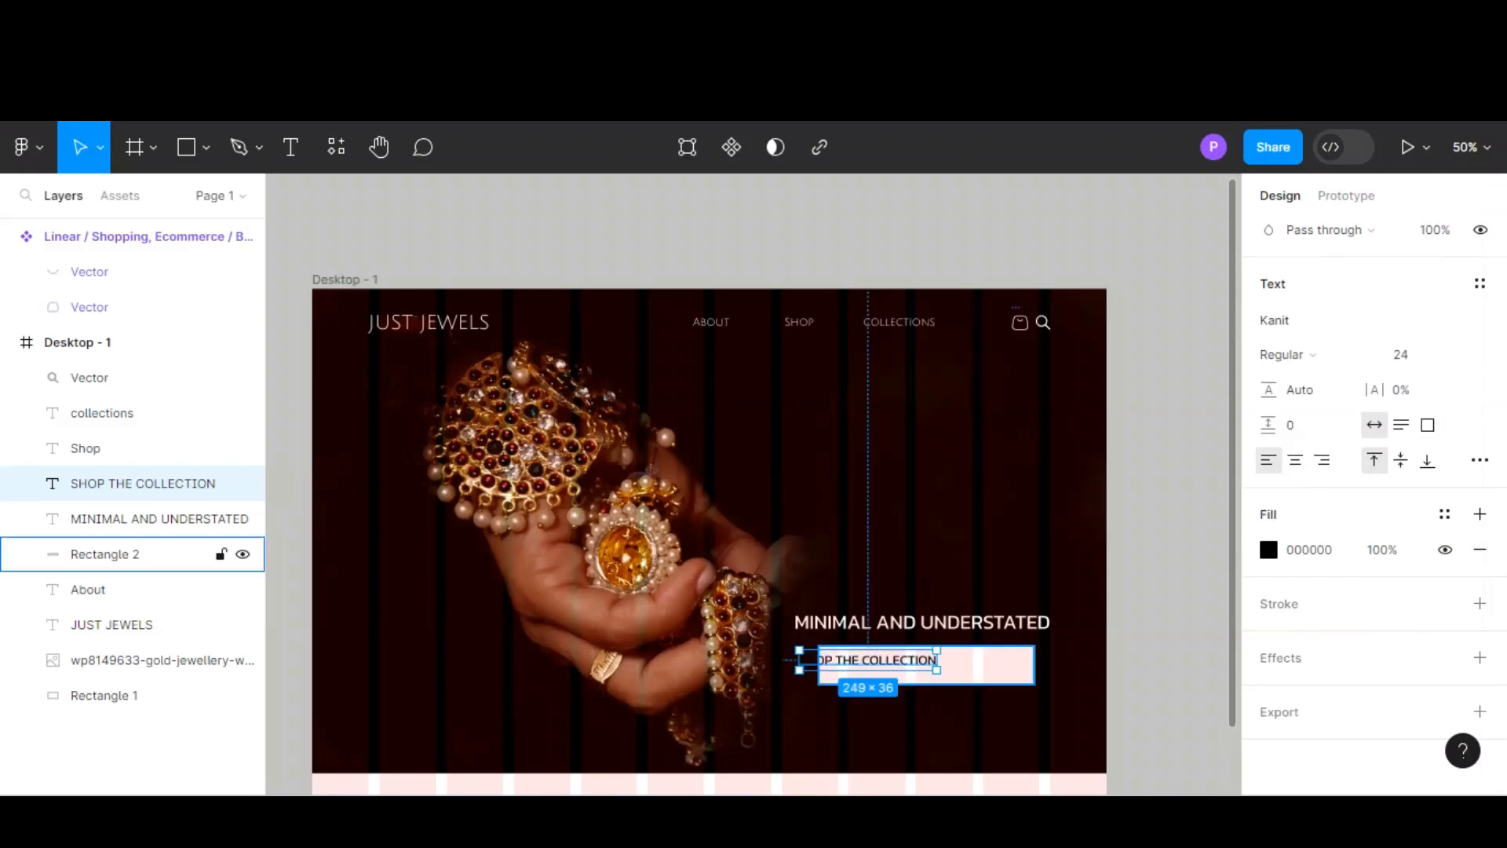
{"action": "left_click_drag", "start_coordinate": [878, 660], "coordinate": [927, 665]}
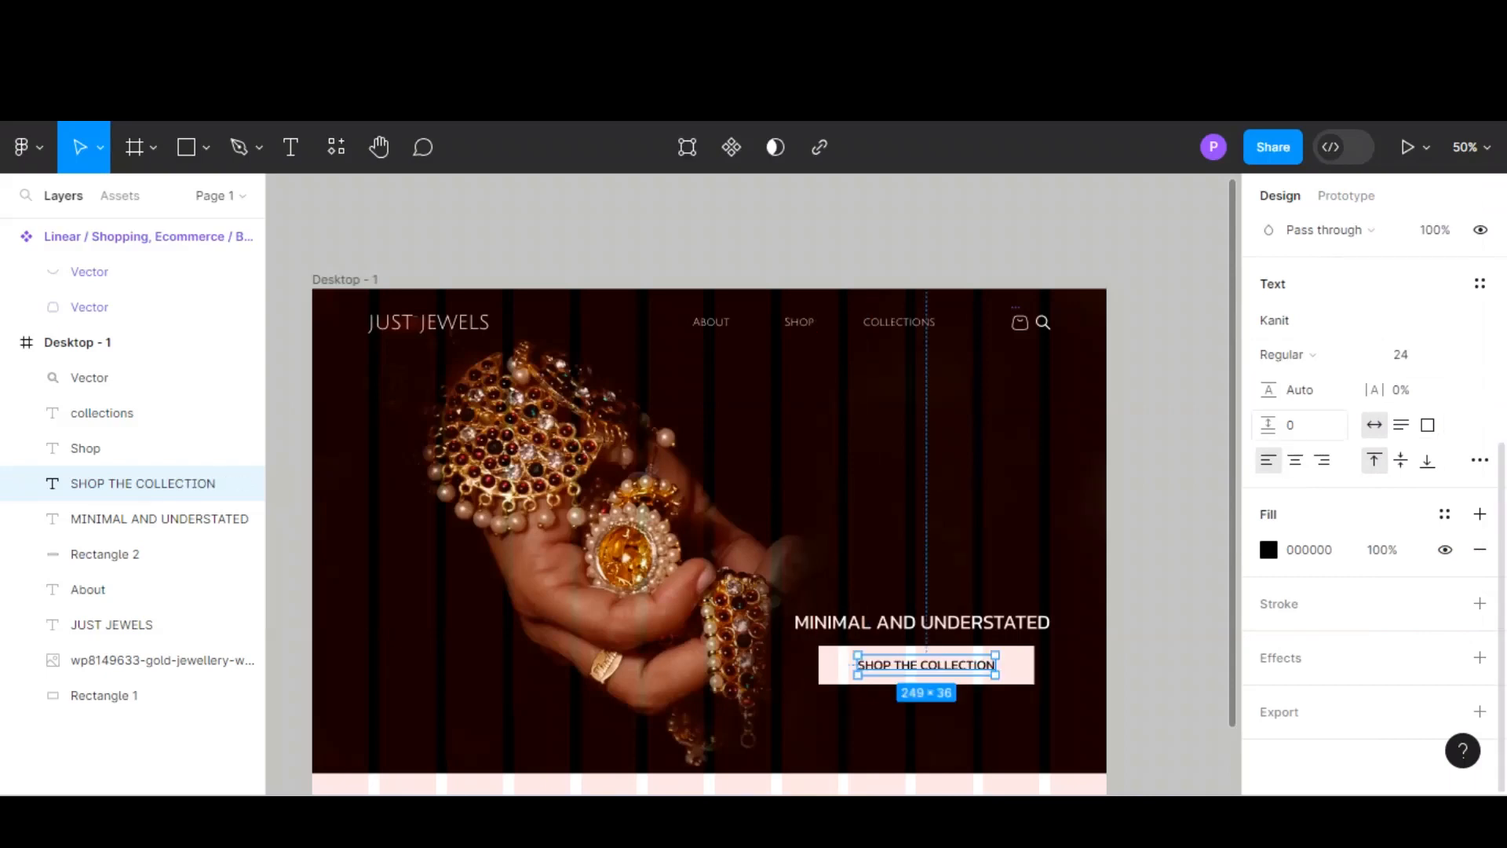
{"action": "left_click", "coordinate": [1299, 390]}
{"action": "left_click", "coordinate": [1169, 502]}
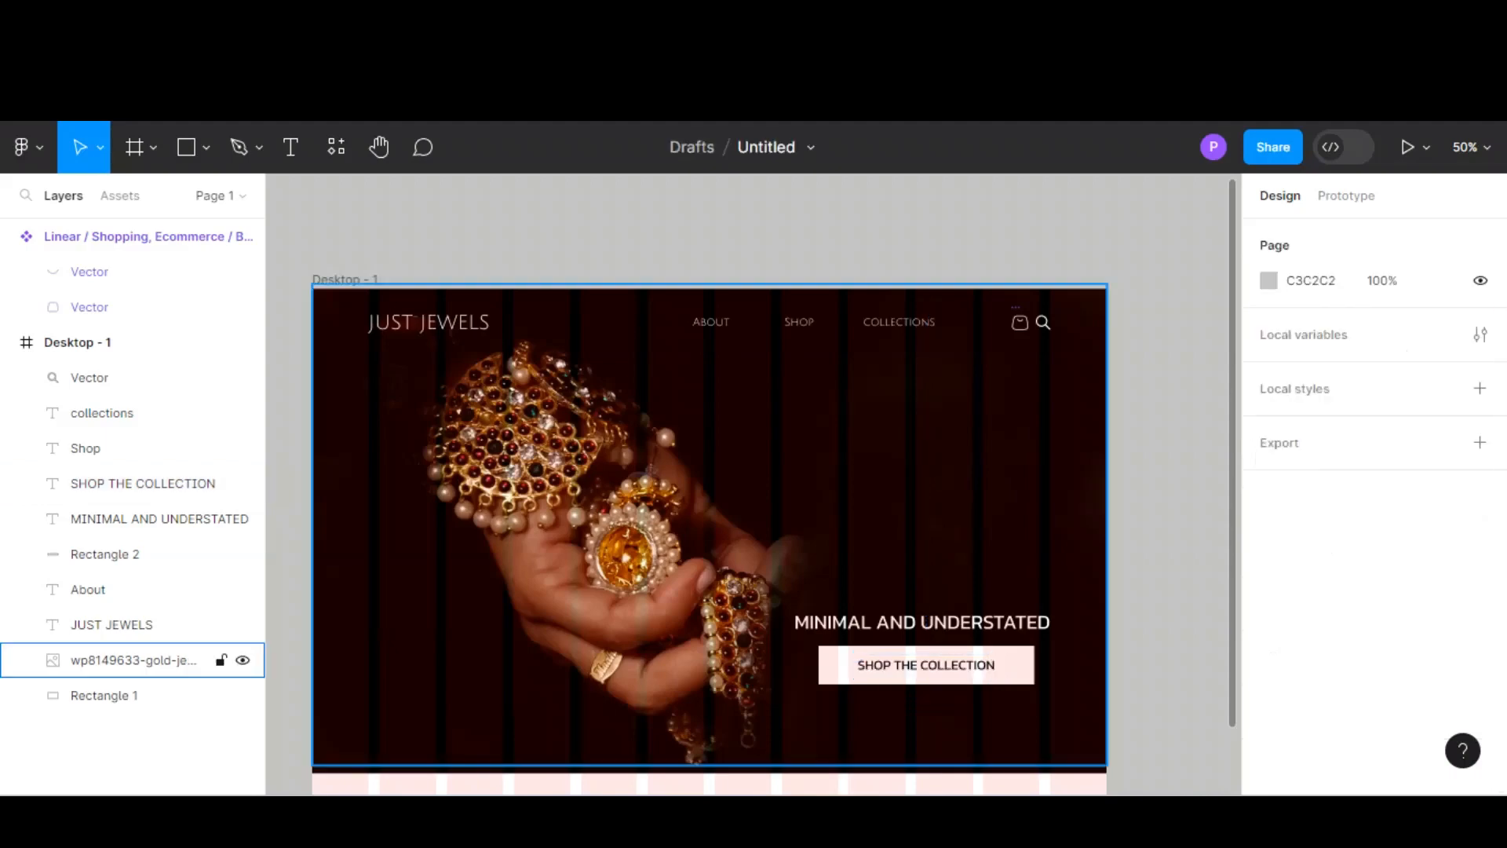
Step: Set the font weight of the SHOP THE COLLECTION button text to SemiBold
{"action": "double_click", "coordinate": [926, 665]}
{"action": "scroll", "coordinate": [1373, 486], "scroll_direction": "down", "scroll_amount": 4}
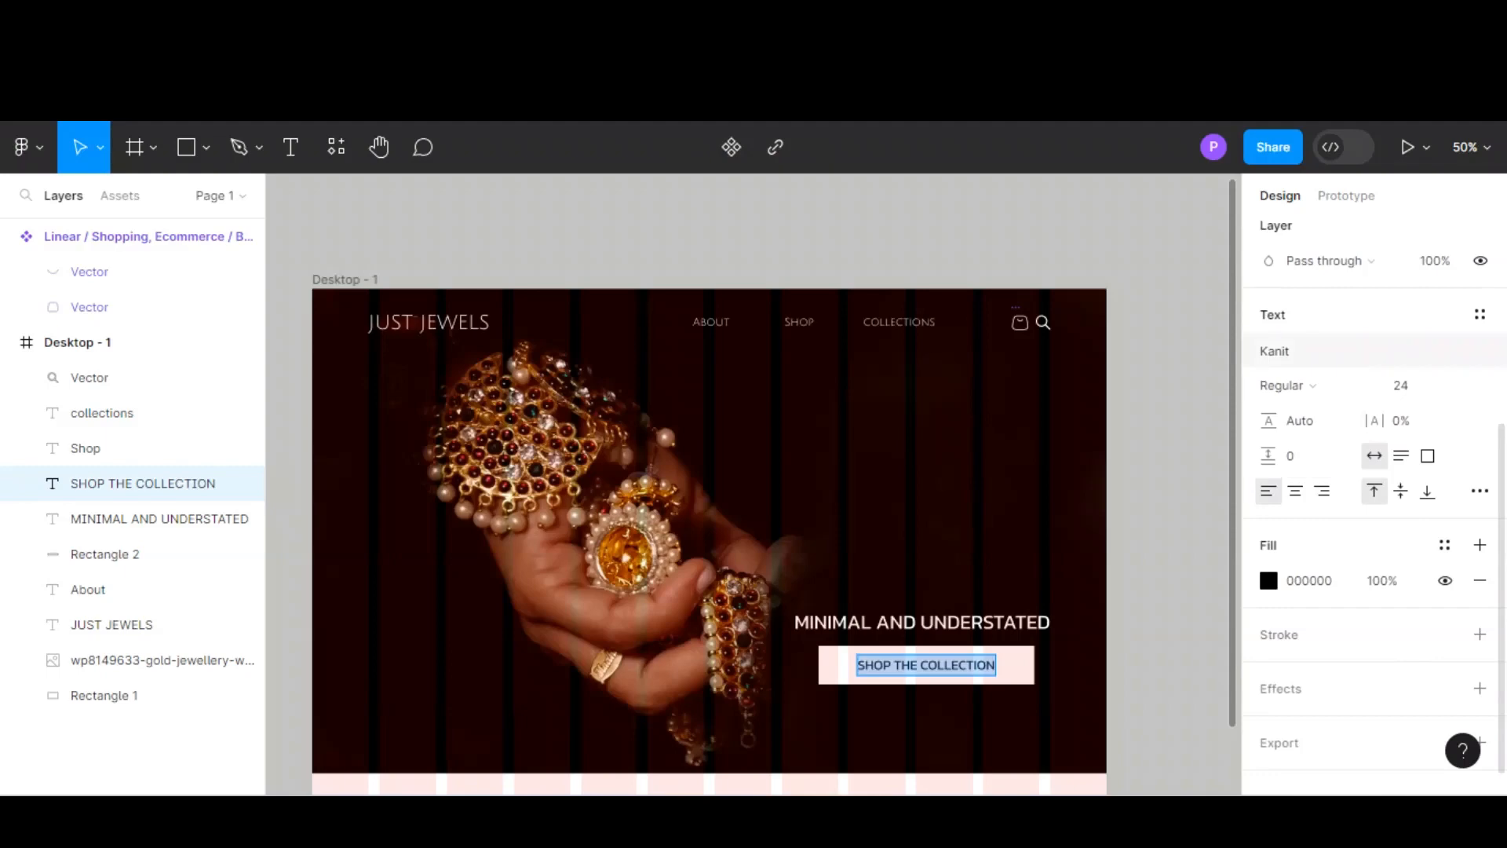
{"action": "left_click", "coordinate": [1287, 386]}
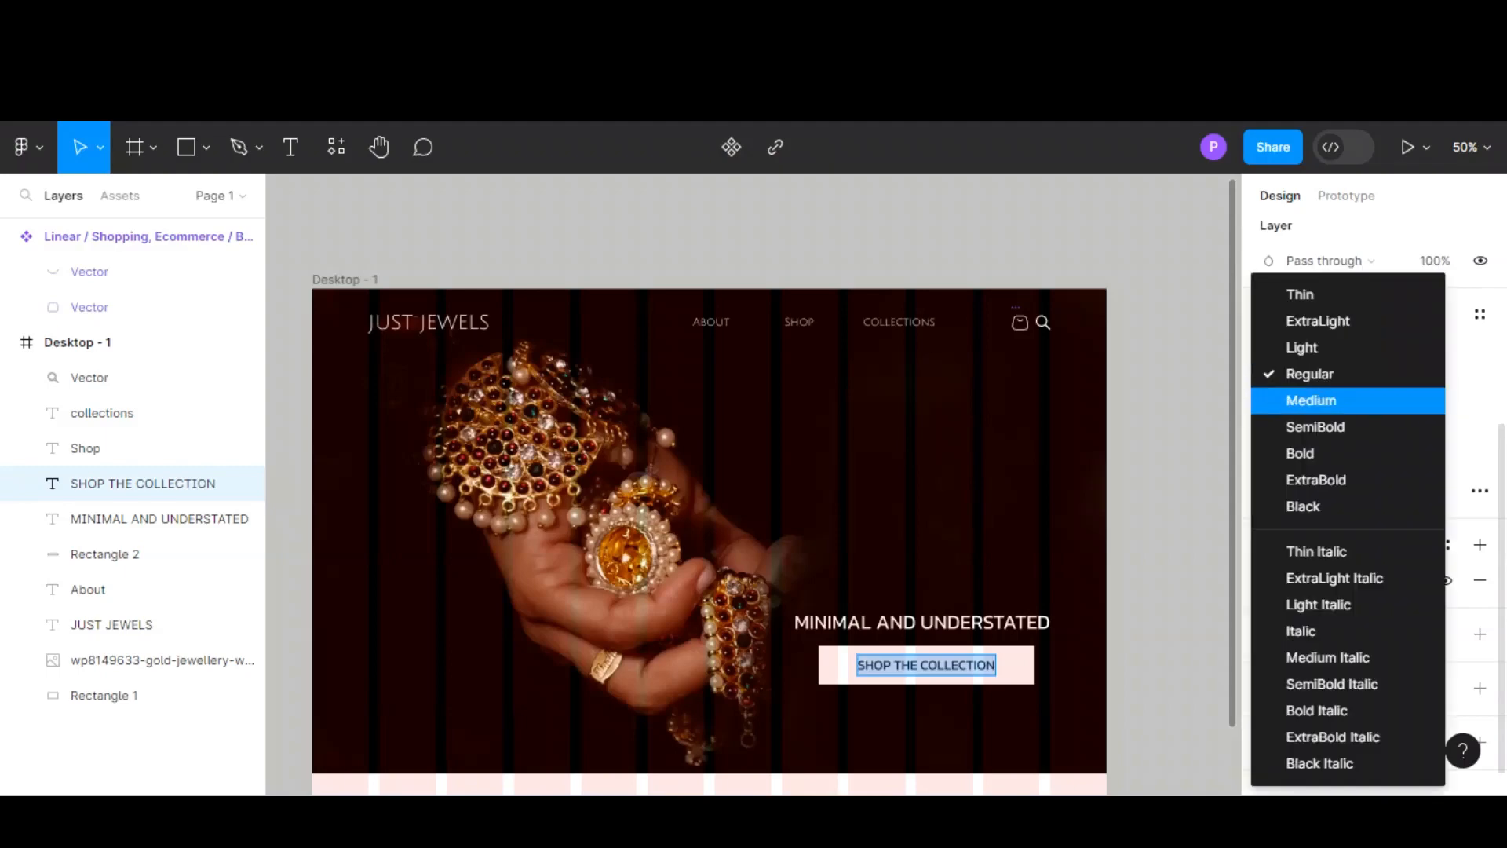
{"action": "left_click", "coordinate": [1316, 427]}
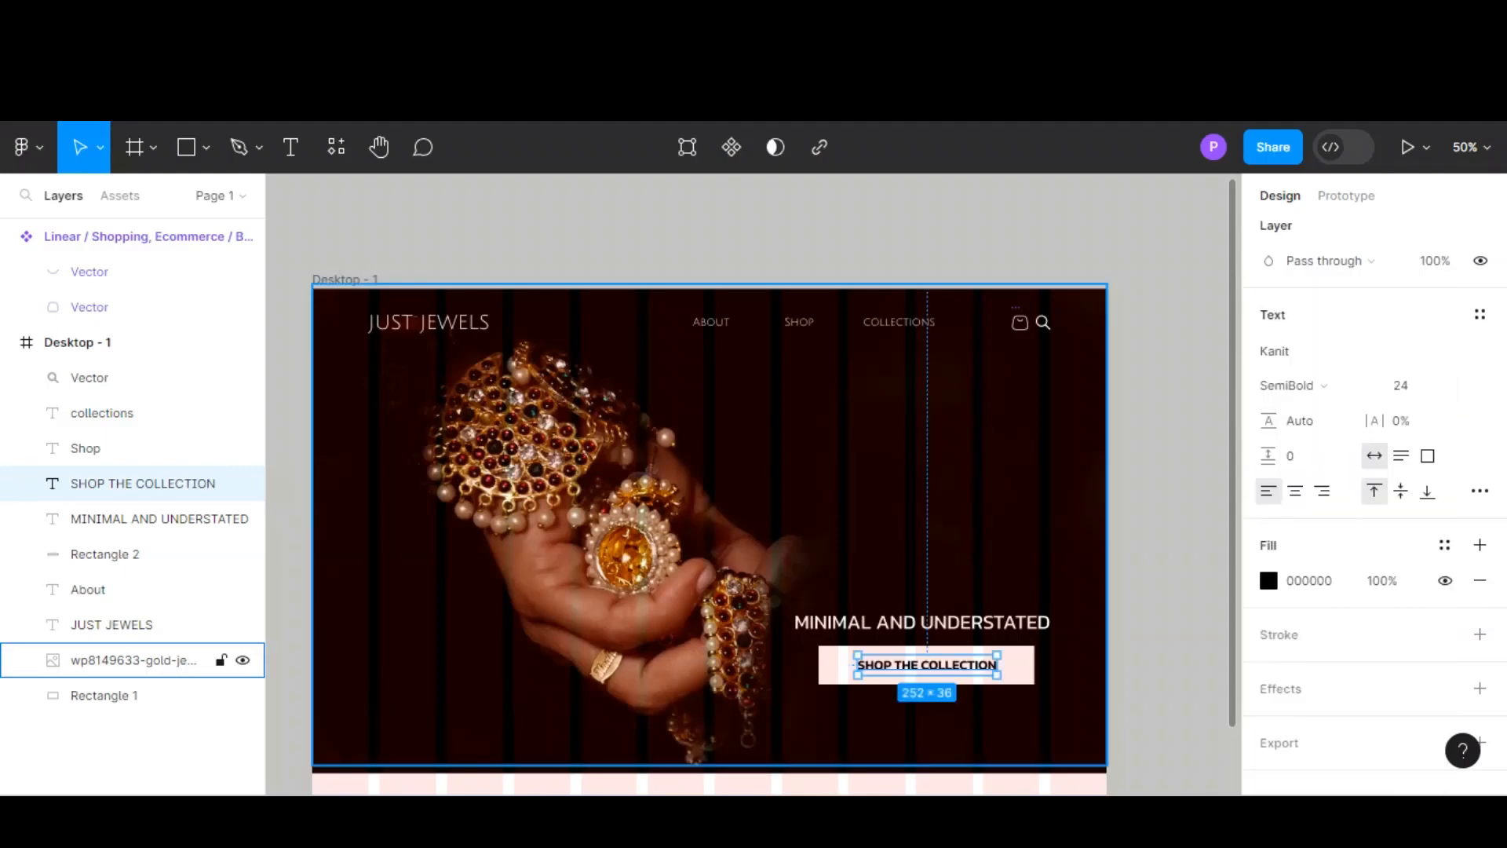
{"action": "left_click", "coordinate": [1170, 549]}
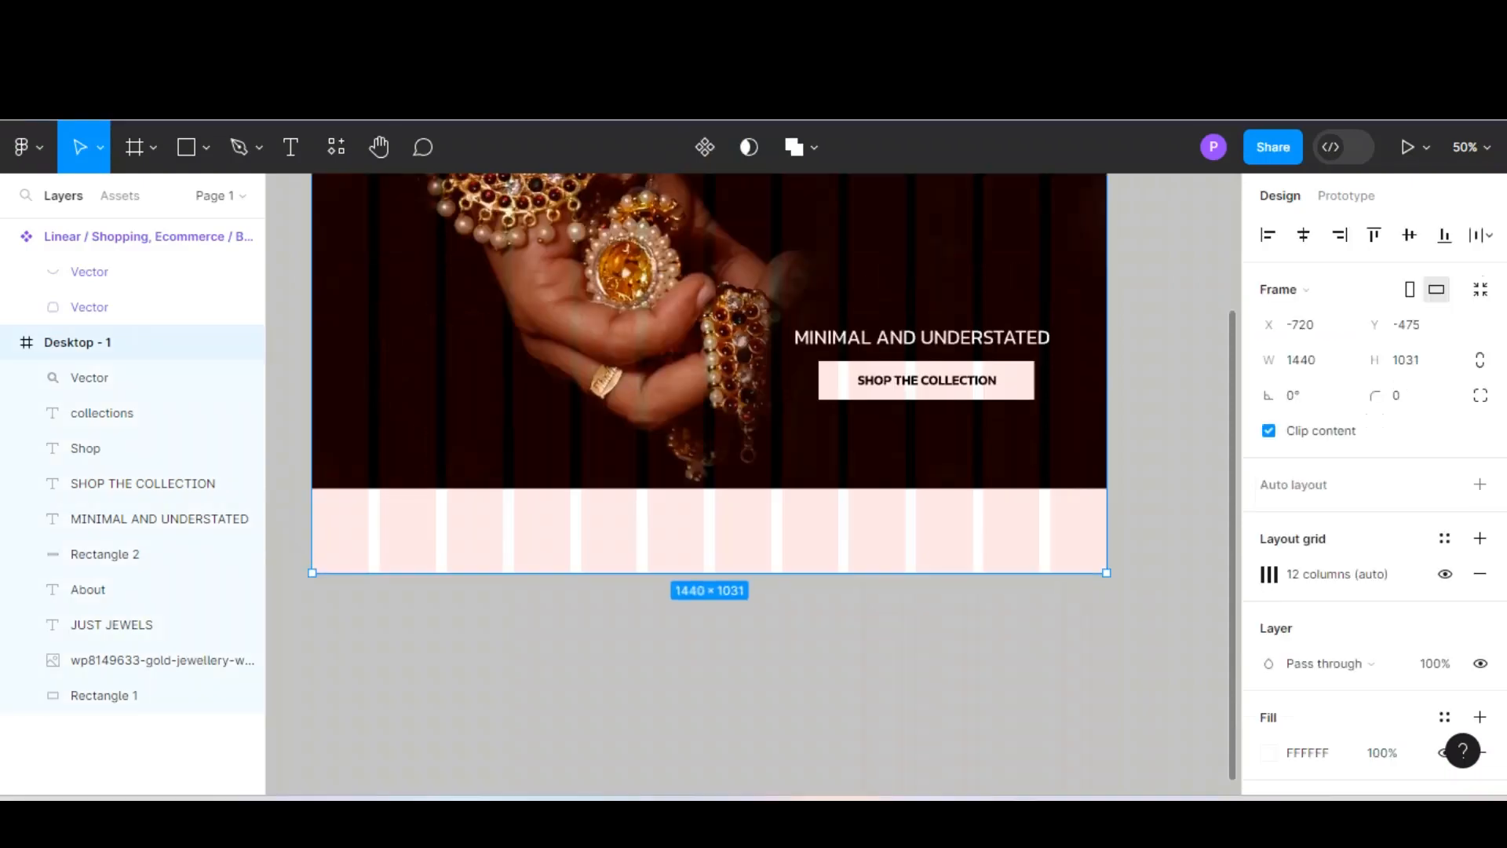
Step: Extend the Desktop - 1 frame downward and bring in the necklace, bangles and ring images wp8149761, wp8149652 and wp7559578 from the Downloads folder
{"action": "left_click_drag", "start_coordinate": [709, 571], "coordinate": [710, 777]}
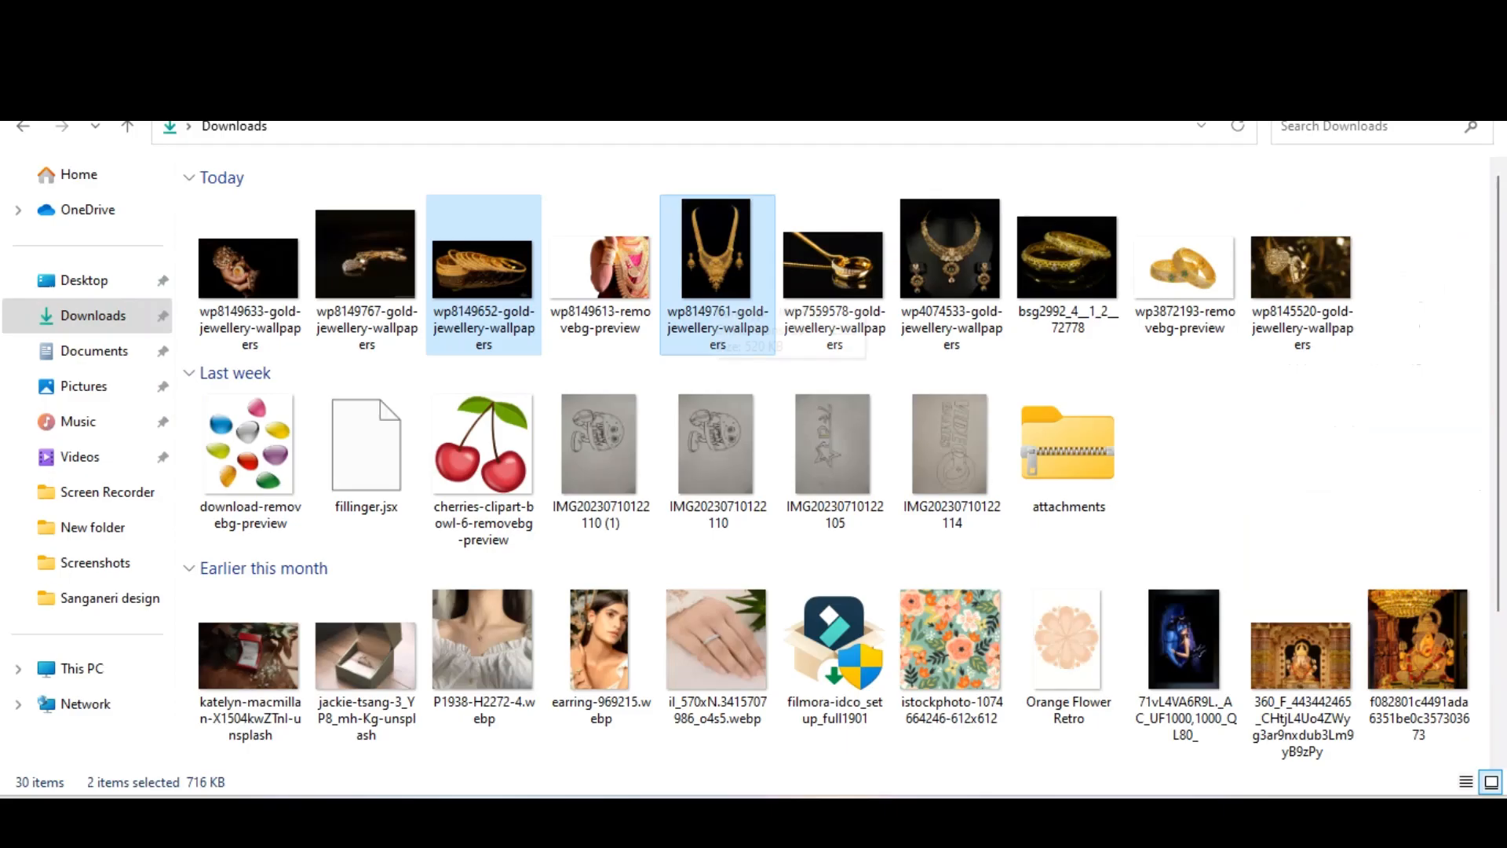
{"action": "left_click", "coordinate": [834, 275], "text": "ctrl"}
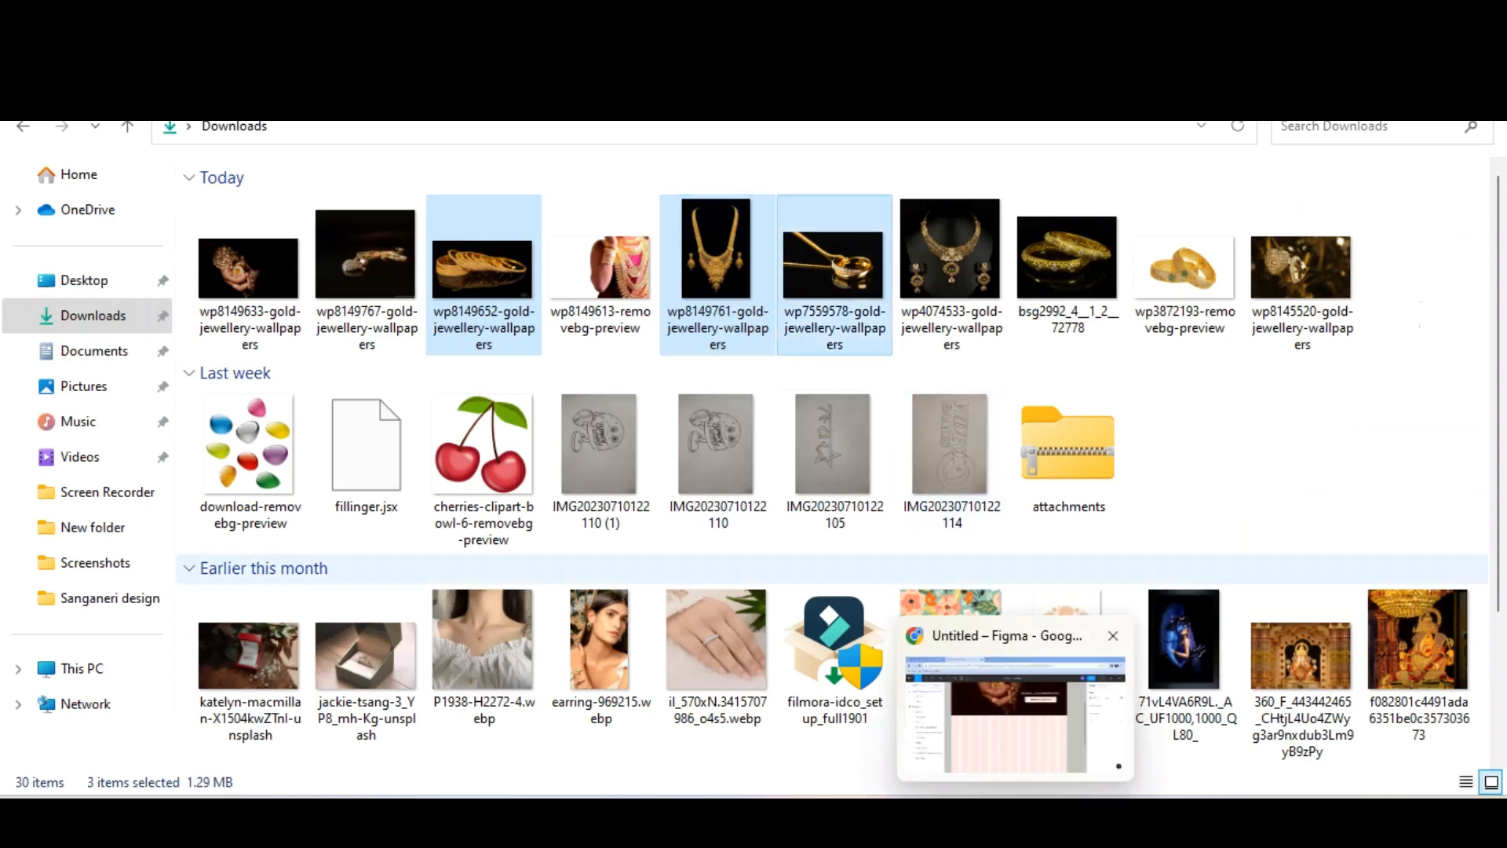
{"action": "left_click_drag", "start_coordinate": [834, 275], "coordinate": [884, 507]}
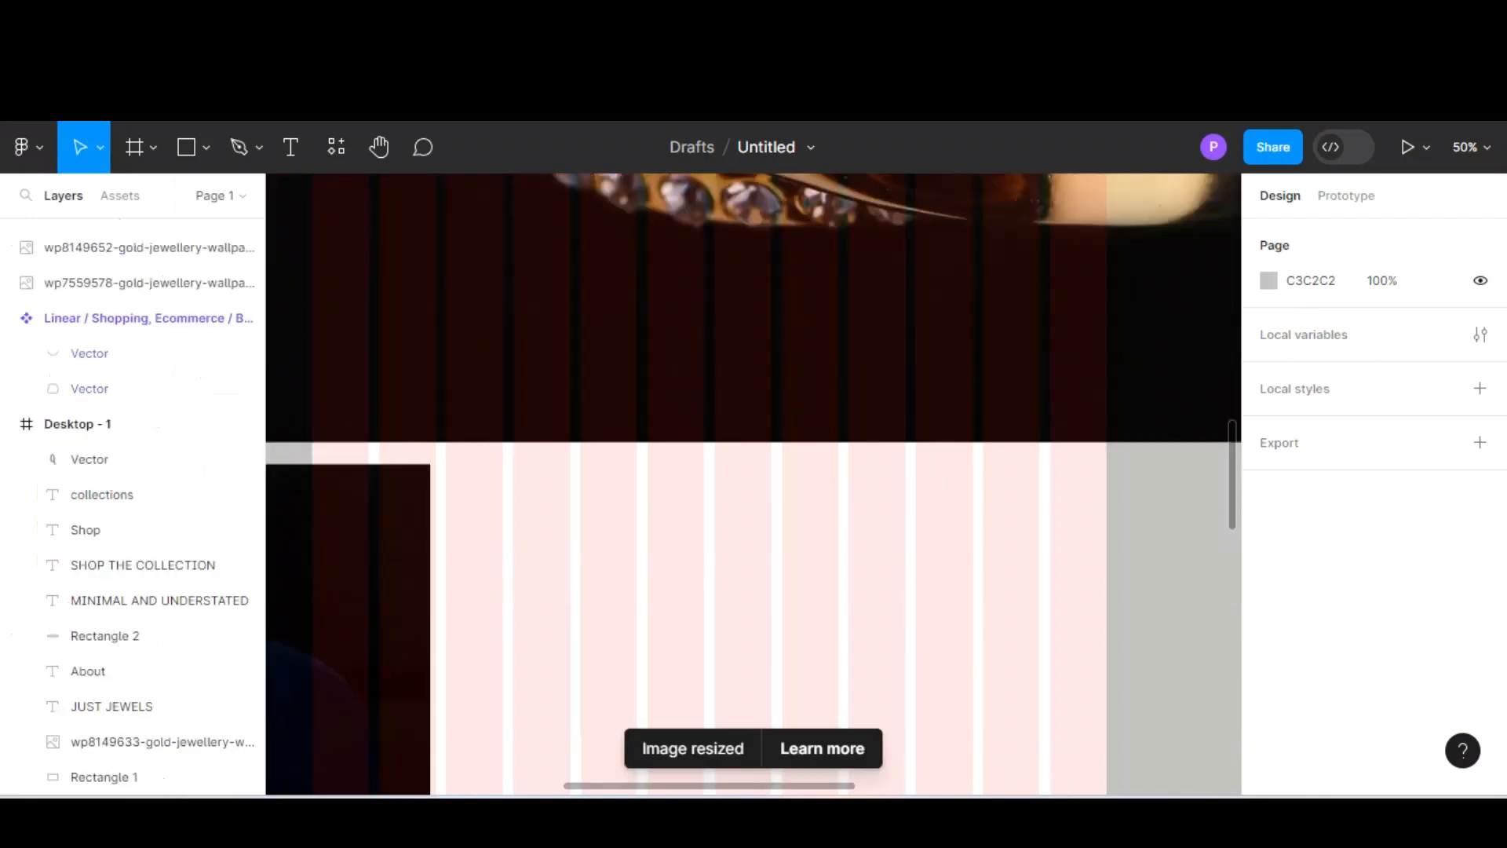
{"action": "key", "text": "ctrl+minus"}
{"action": "key", "text": "ctrl+minus"}
{"action": "key", "text": "ctrl+minus"}
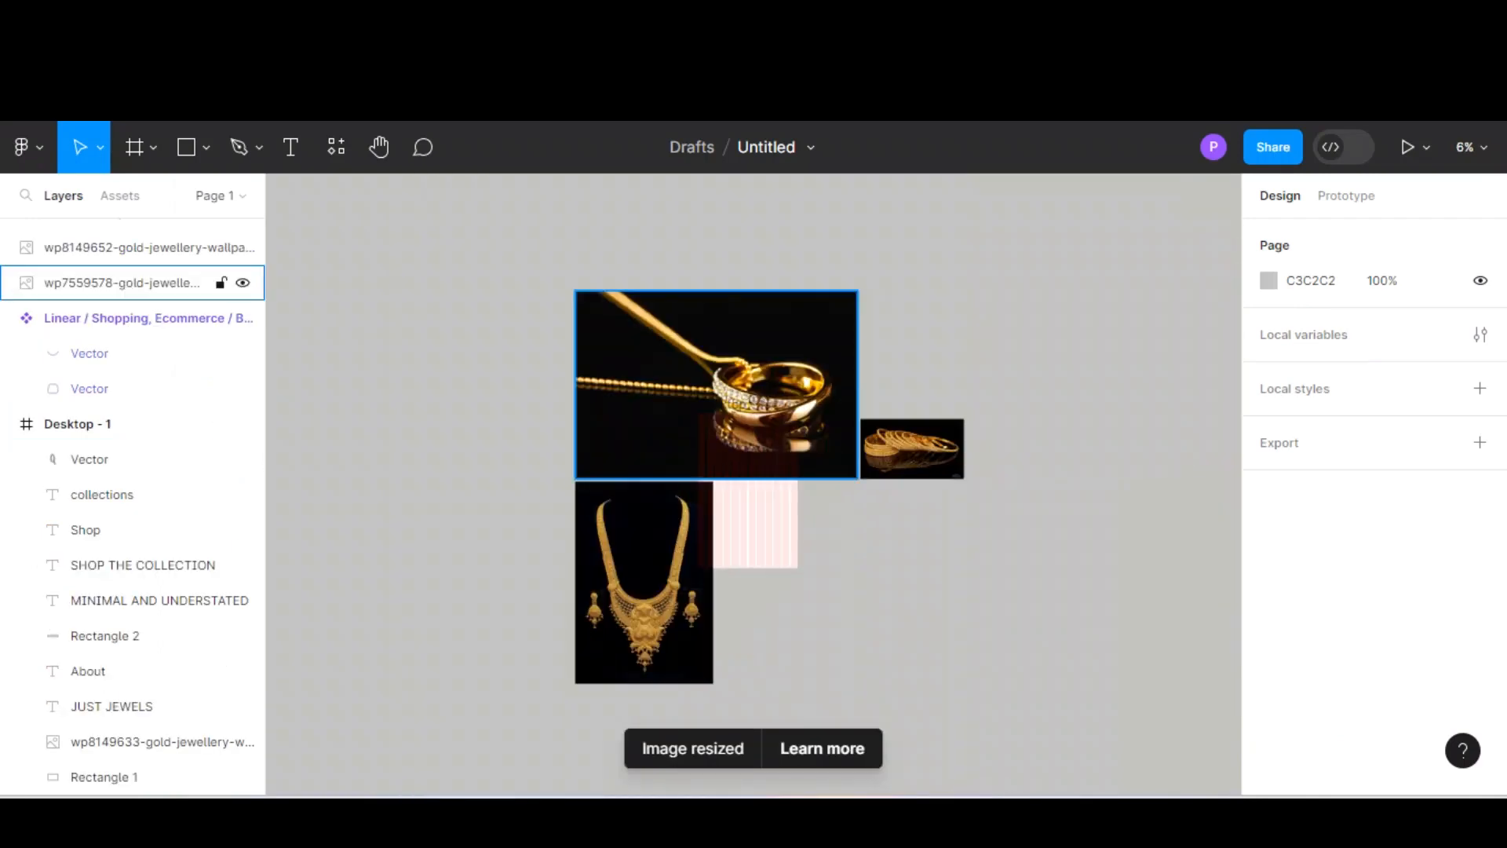
{"action": "left_click", "coordinate": [716, 384]}
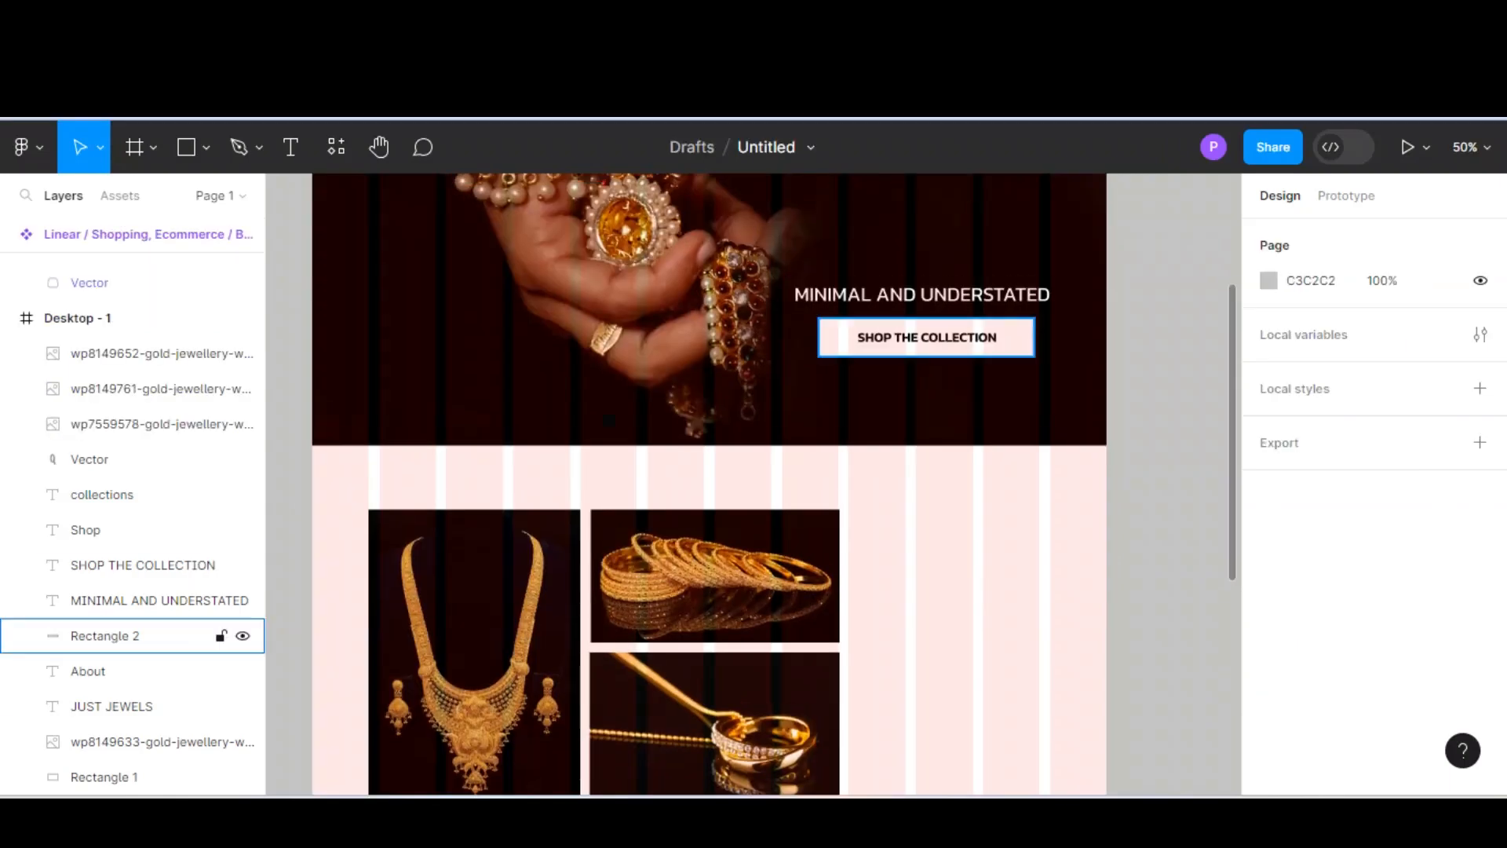
Step: Duplicate the MINIMAL AND UNDERSTATED text and place the copy beside the bangles image, below the hero section
{"action": "left_click", "coordinate": [133, 601]}
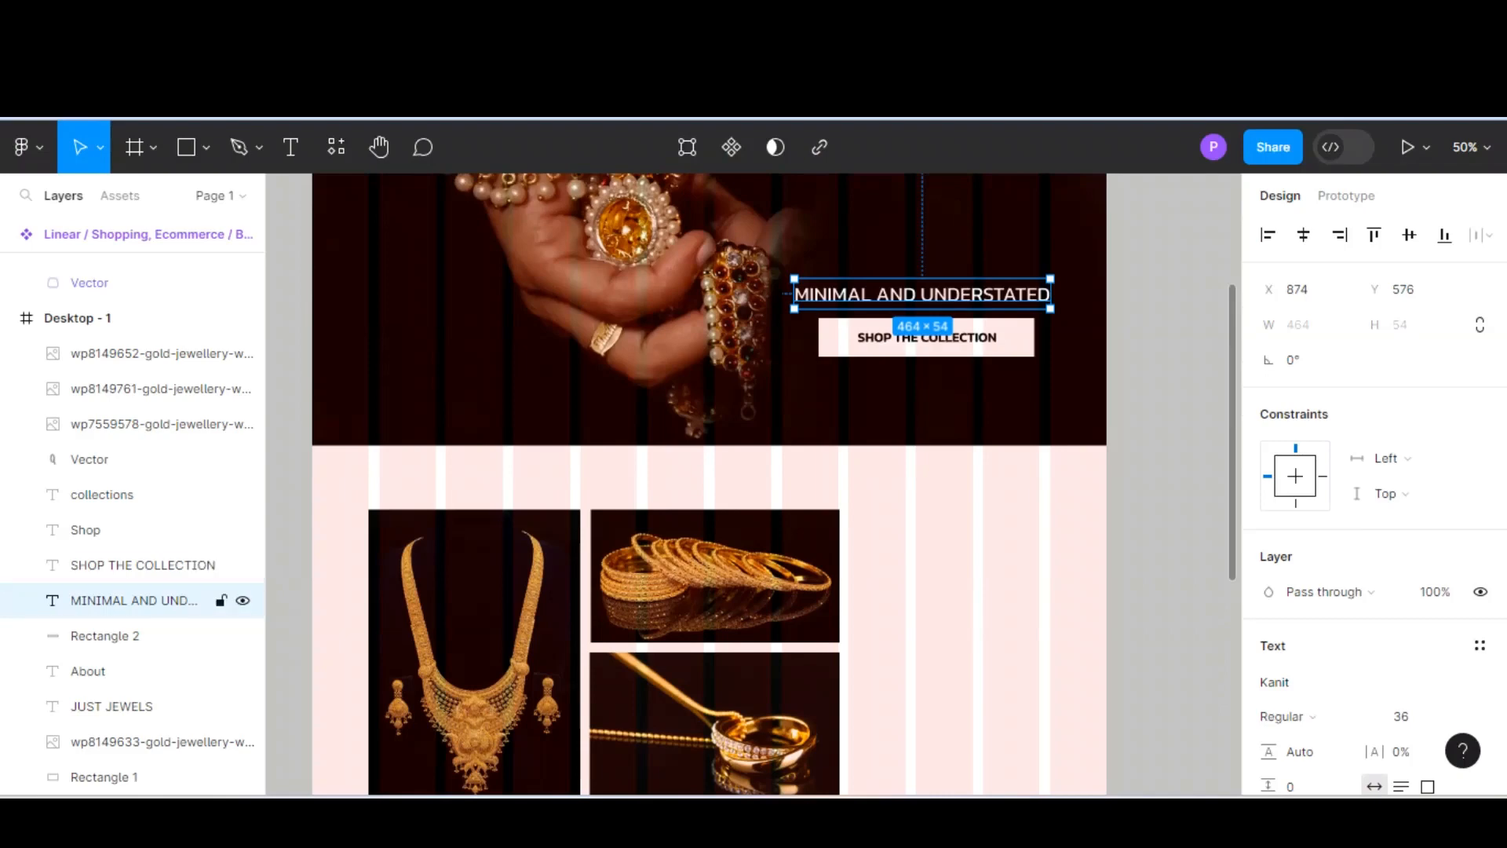
{"action": "key", "text": "ctrl+d"}
{"action": "left_click_drag", "start_coordinate": [922, 294], "coordinate": [986, 551]}
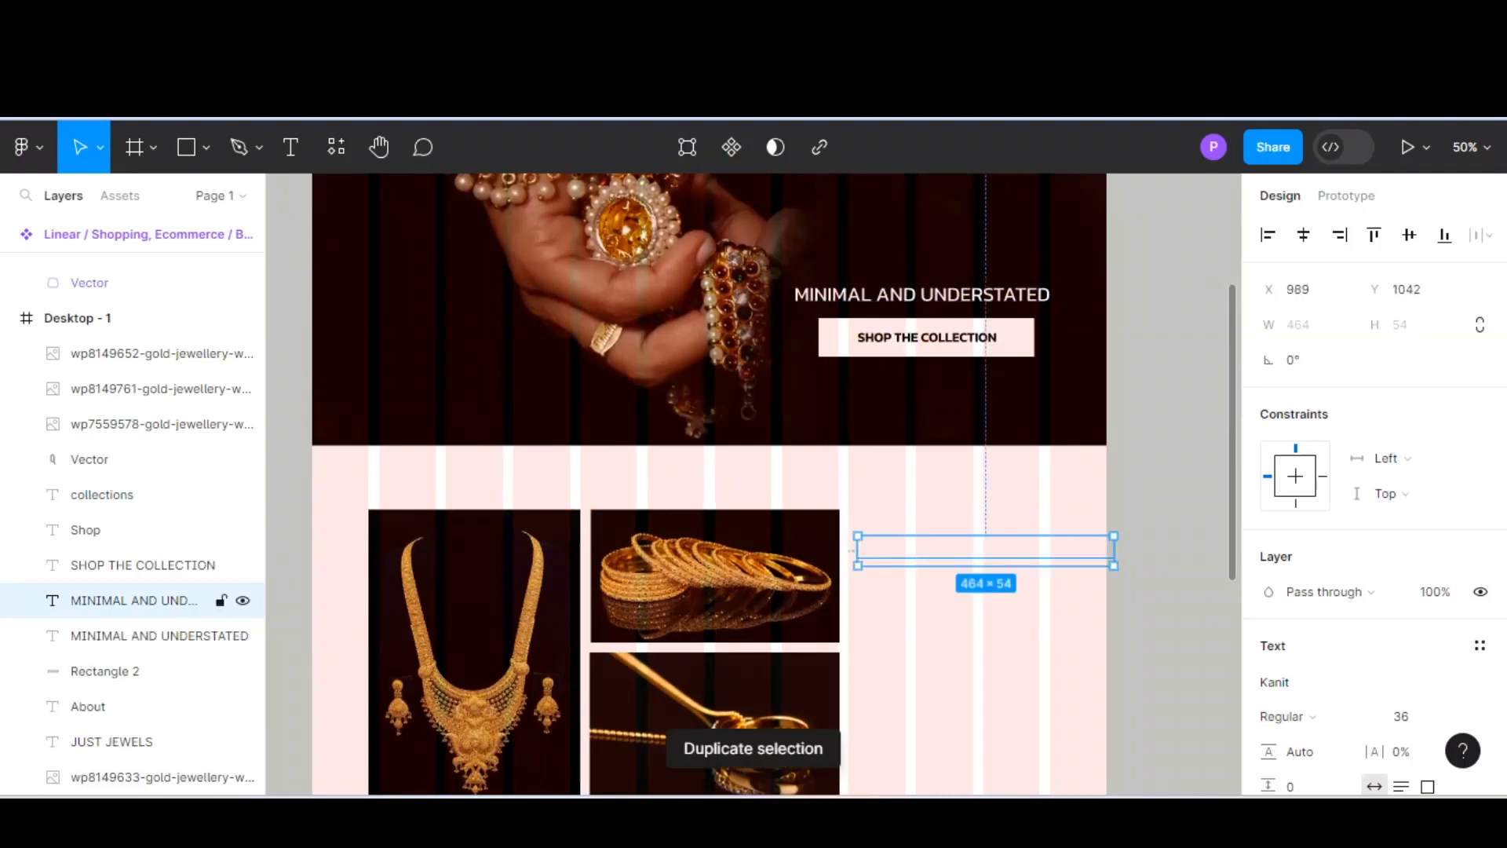
Step: Set the copied text's fill to black (000000) and change its wording to TRENDING IN SS' 21
{"action": "key", "text": "Return"}
{"action": "scroll", "coordinate": [1374, 471], "scroll_direction": "down", "scroll_amount": 3}
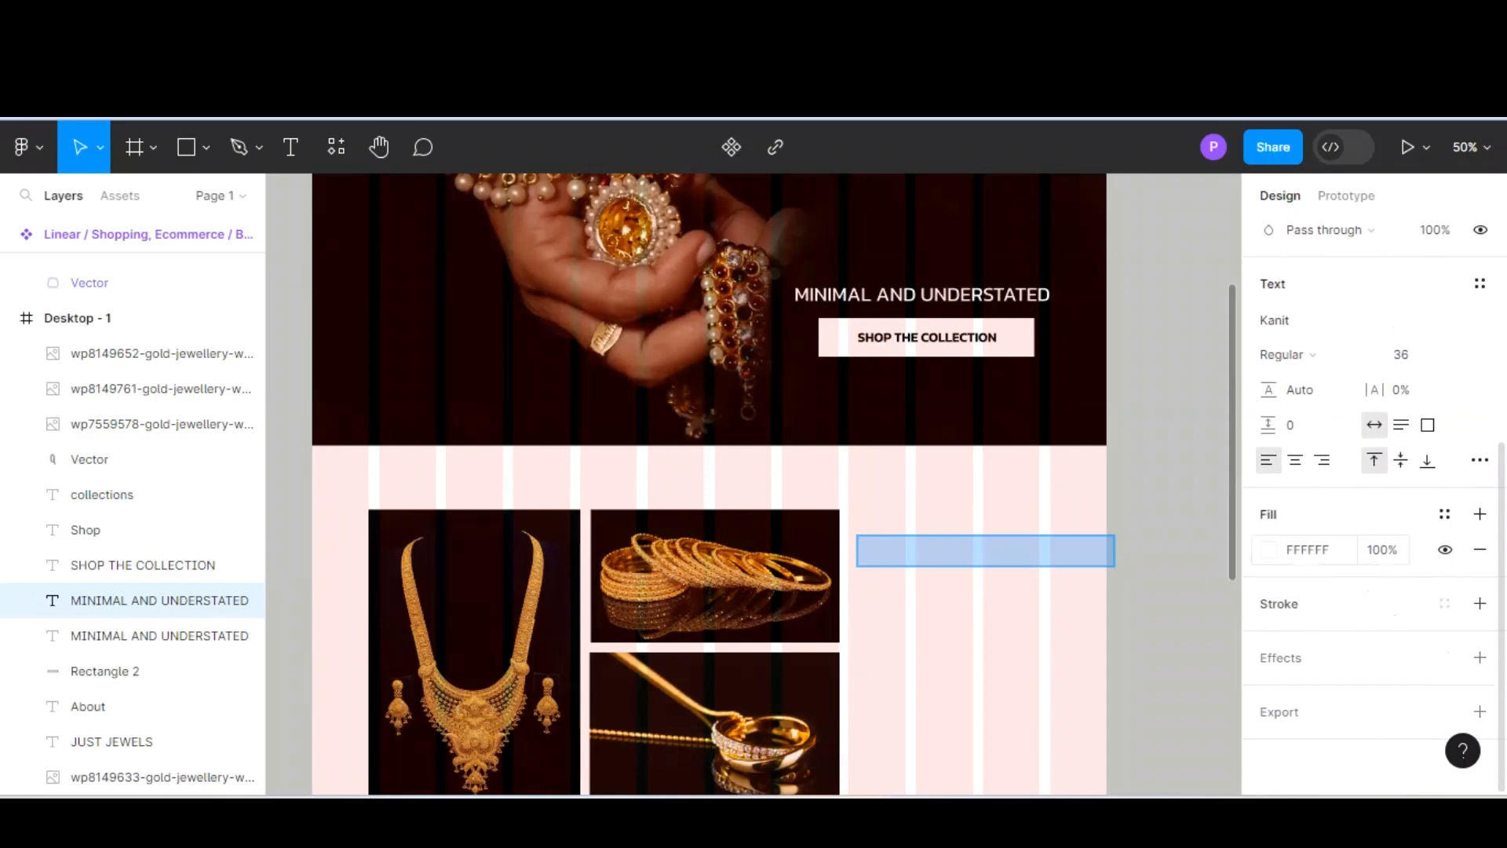
{"action": "left_click", "coordinate": [1268, 549]}
{"action": "type", "text": "000000"}
{"action": "key", "text": "Return"}
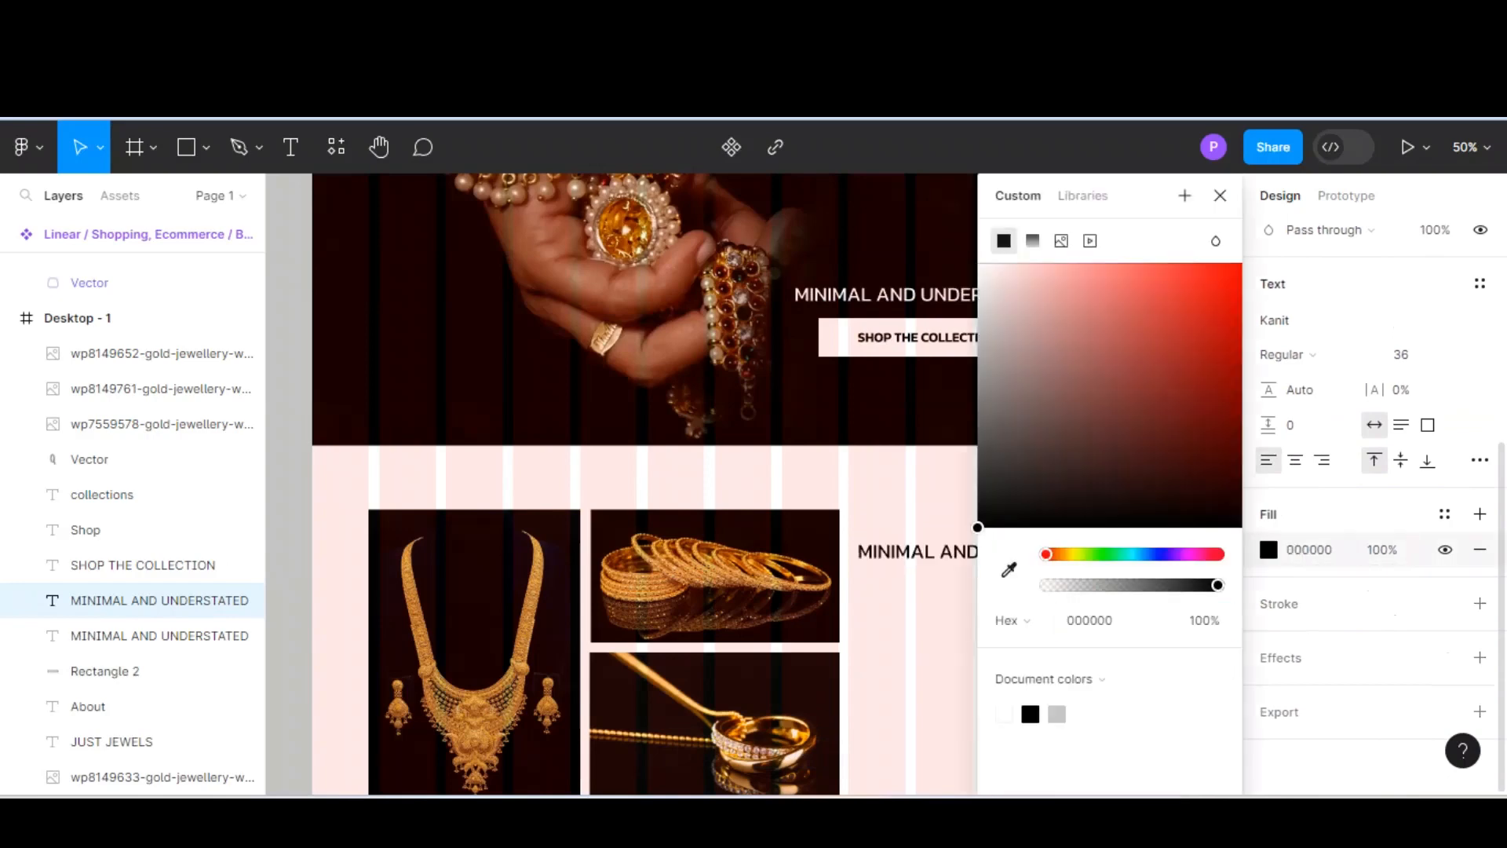
{"action": "key", "text": "Escape"}
{"action": "left_click", "coordinate": [1047, 551]}
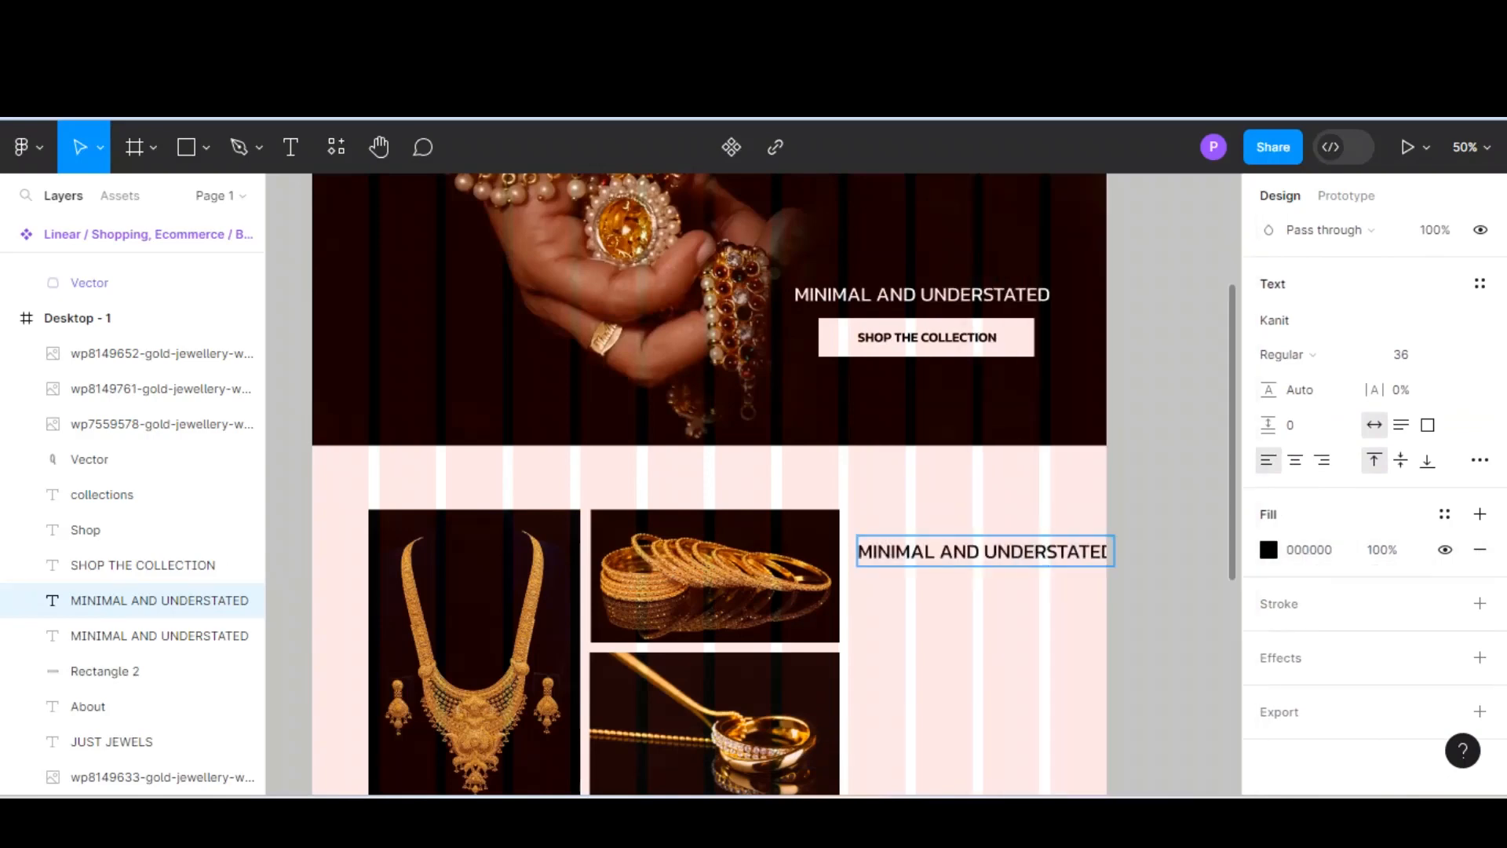
{"action": "double_click", "coordinate": [1047, 551]}
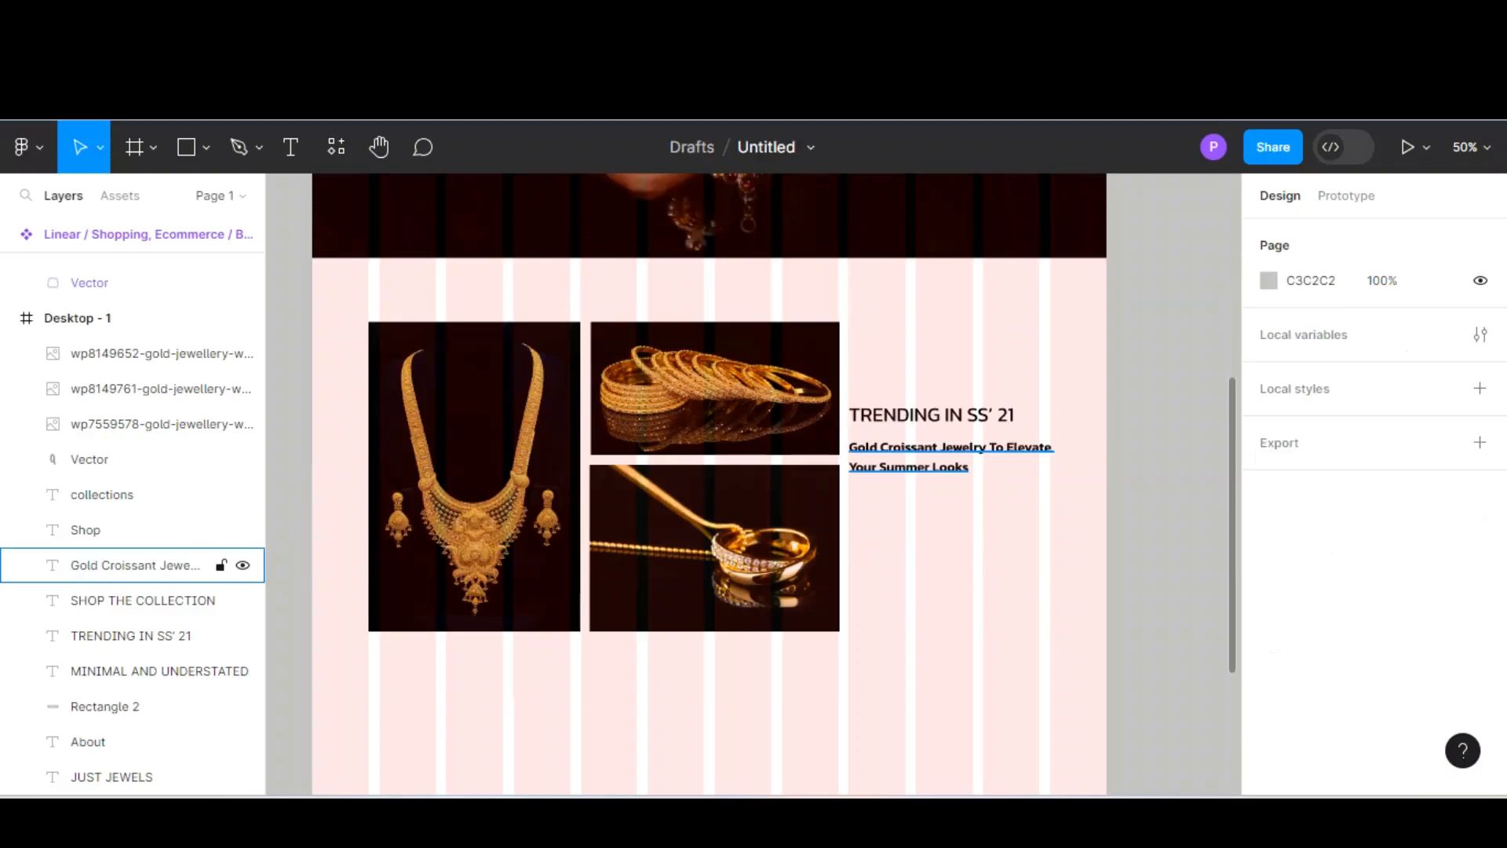
Step: Set the font weight of the Gold Croissant Jewelry To Elevate Your Summer Looks text to Medium
{"action": "left_click", "coordinate": [157, 565]}
{"action": "scroll", "coordinate": [1374, 549], "scroll_direction": "down", "scroll_amount": 2}
{"action": "left_click", "coordinate": [1287, 495]}
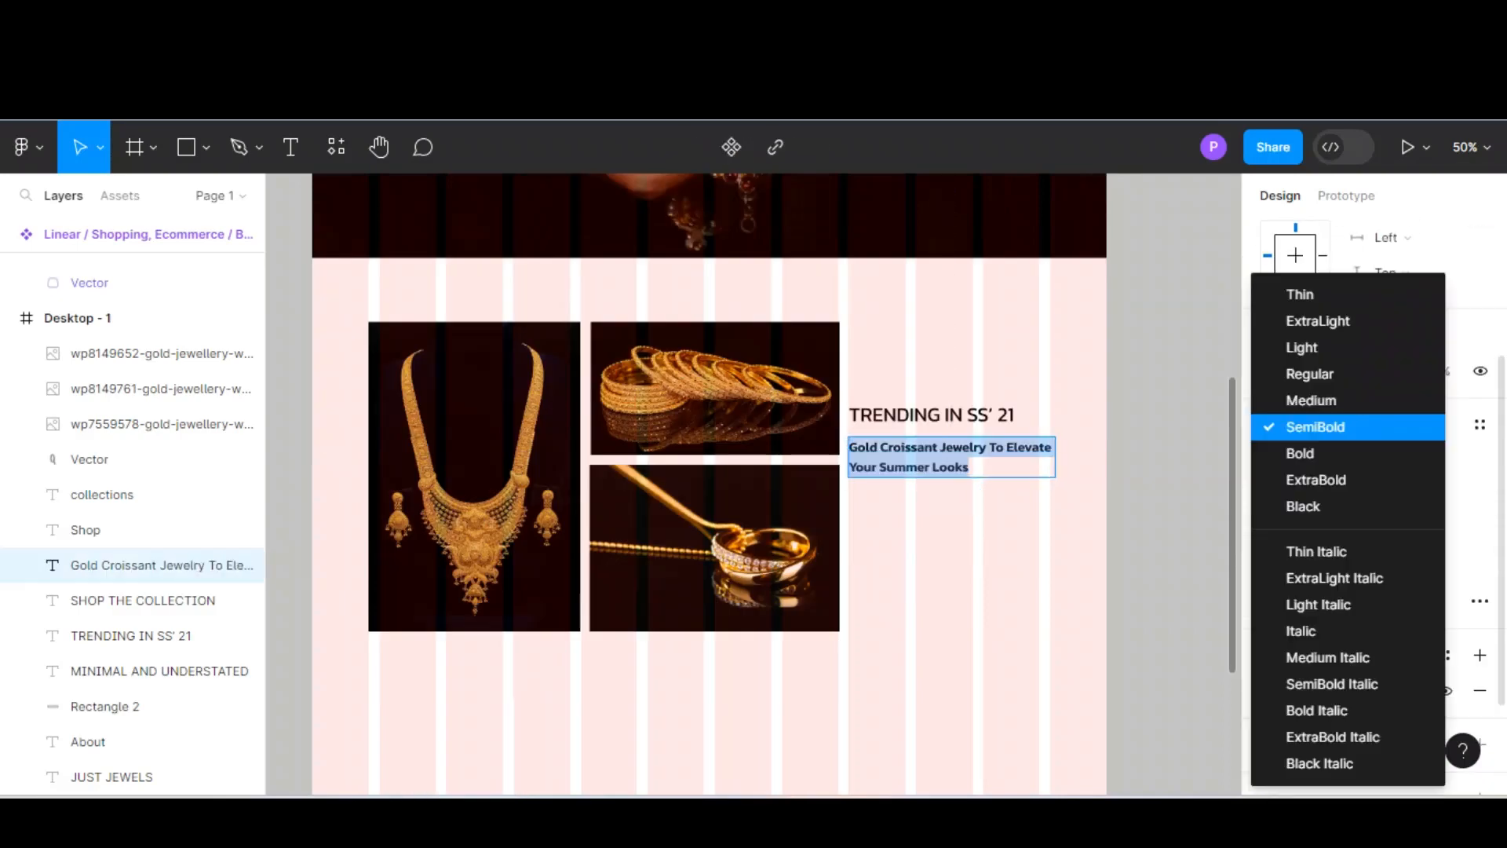
{"action": "left_click", "coordinate": [1311, 401]}
{"action": "key", "text": "Return"}
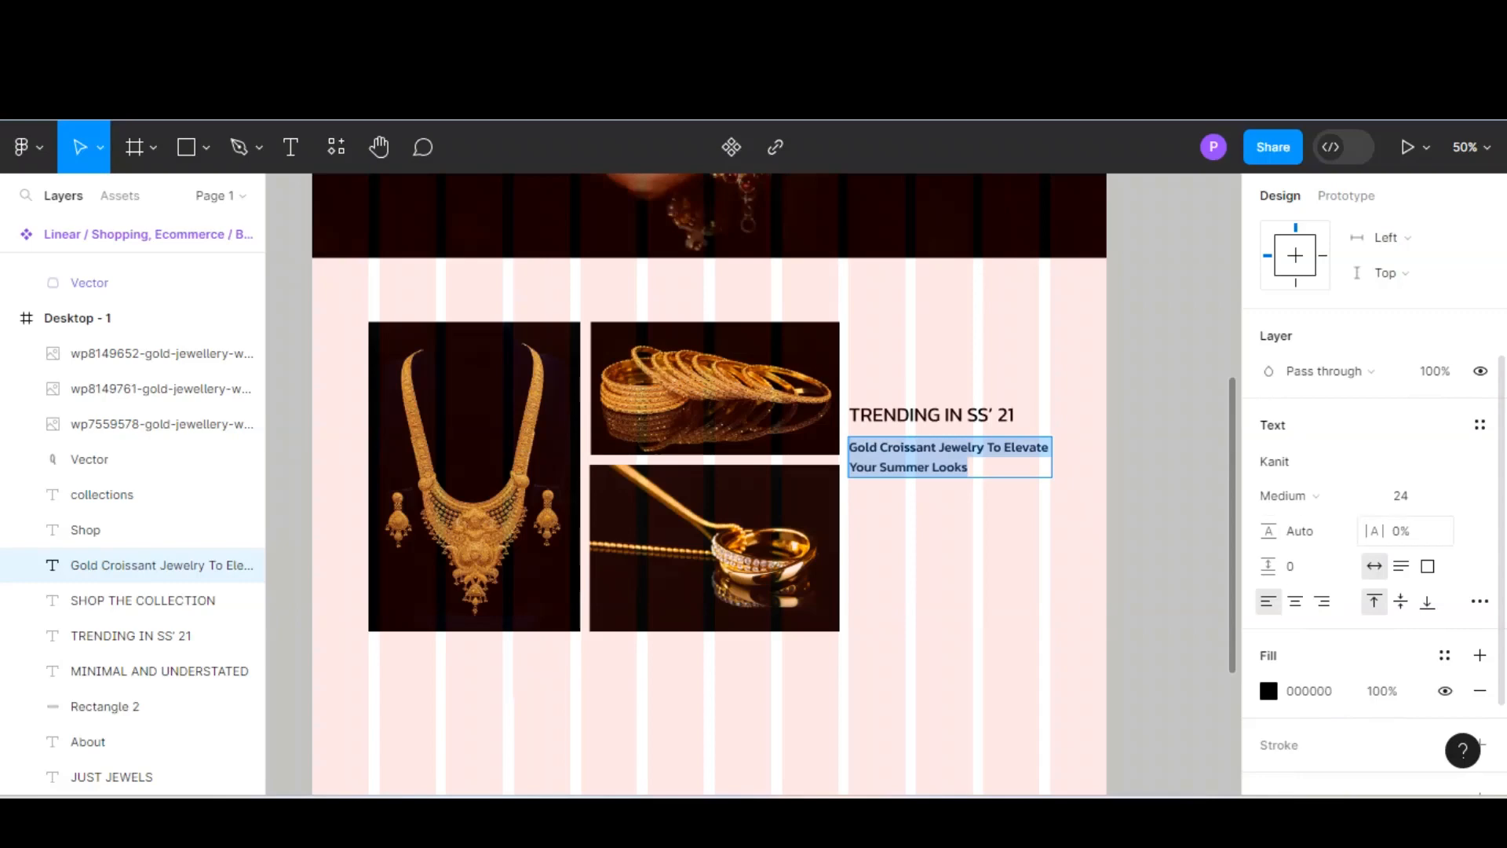
Step: Set the letter spacing of the Gold Croissant Jewelry text to 1%
{"action": "left_click", "coordinate": [1405, 530]}
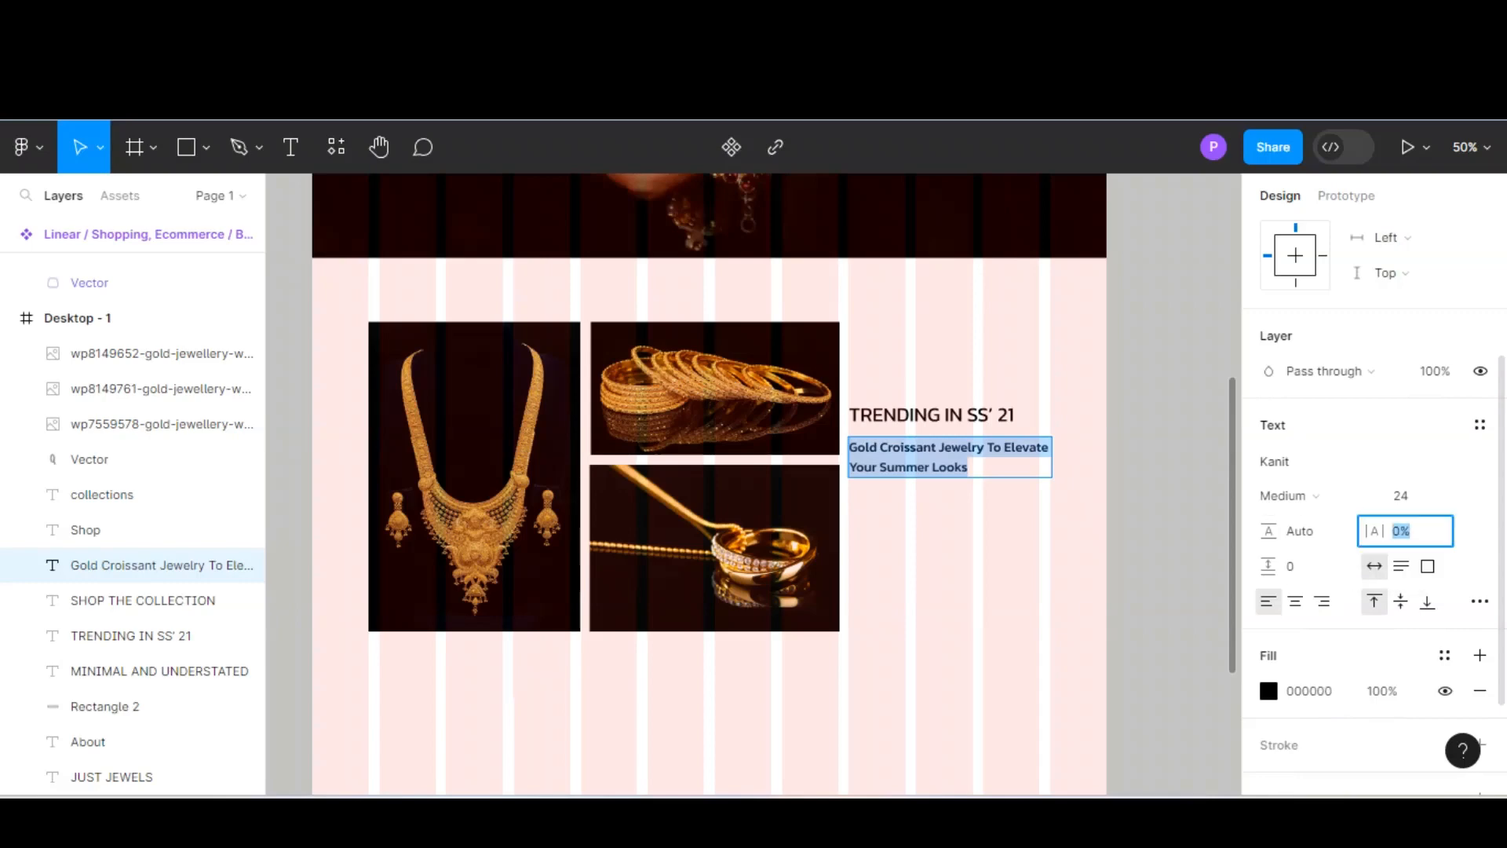
{"action": "type", "text": "1"}
{"action": "key", "text": "Return"}
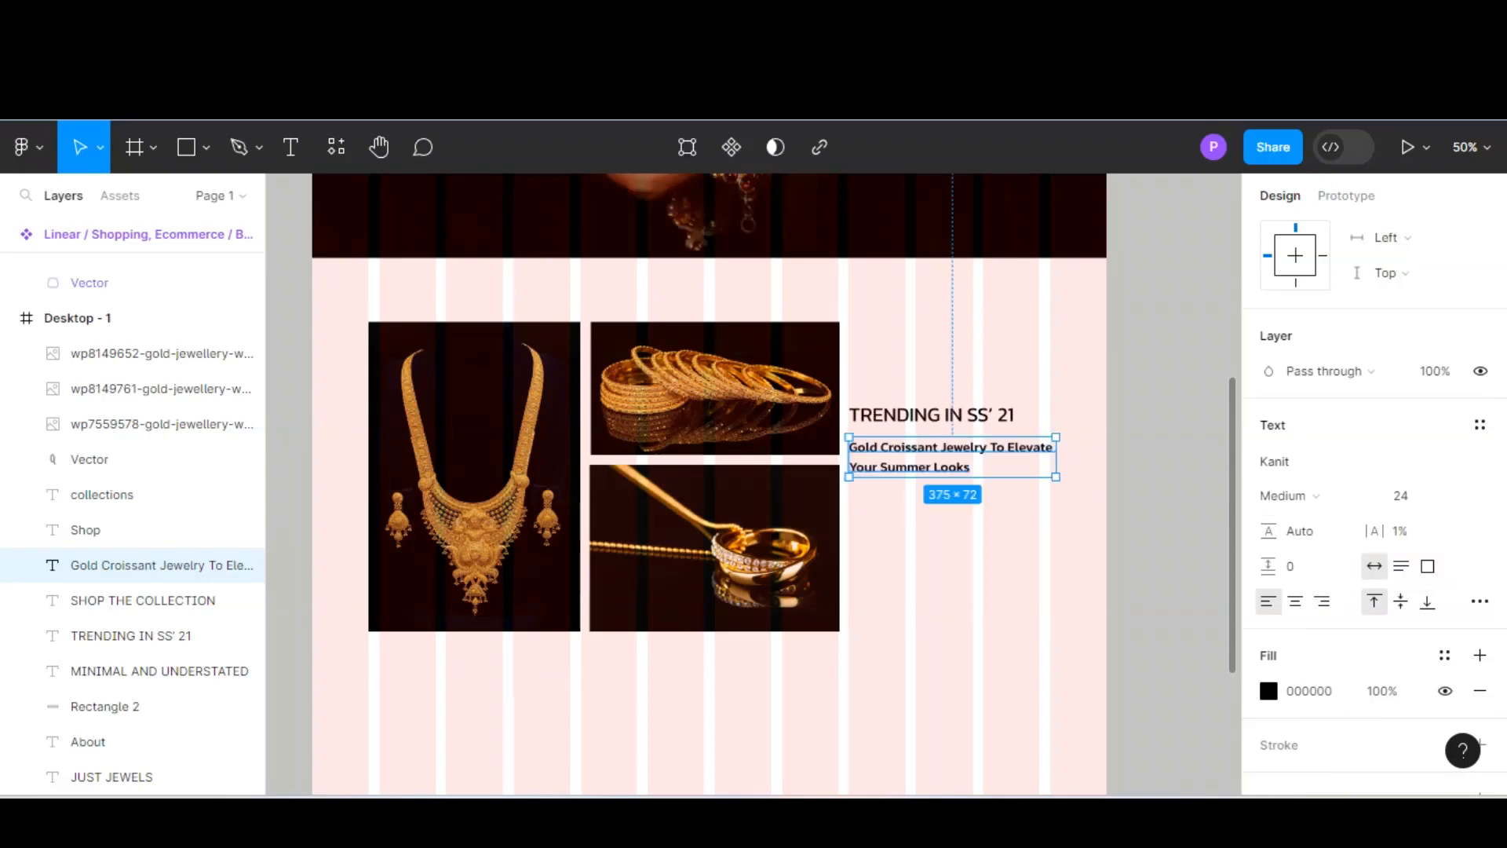
{"action": "key", "text": "Escape"}
Step: Duplicate the white button rectangle and place the copy below the Gold Croissant Jewelry text
{"action": "scroll", "coordinate": [864, 393], "scroll_direction": "up", "scroll_amount": 2}
{"action": "left_click", "coordinate": [927, 251]}
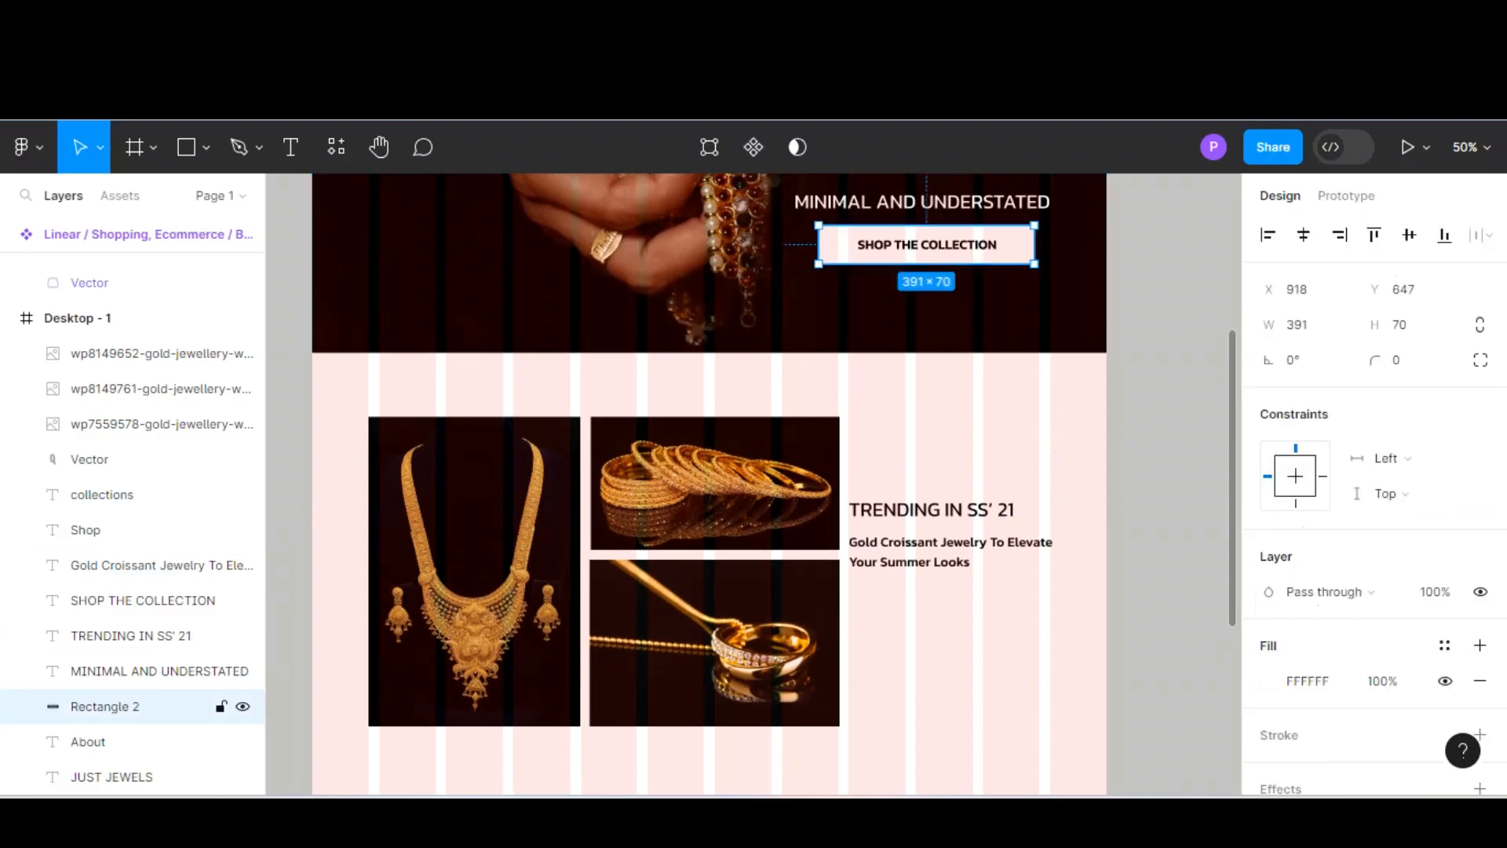
{"action": "key", "text": "ctrl+d"}
{"action": "left_click_drag", "start_coordinate": [926, 244], "coordinate": [975, 623]}
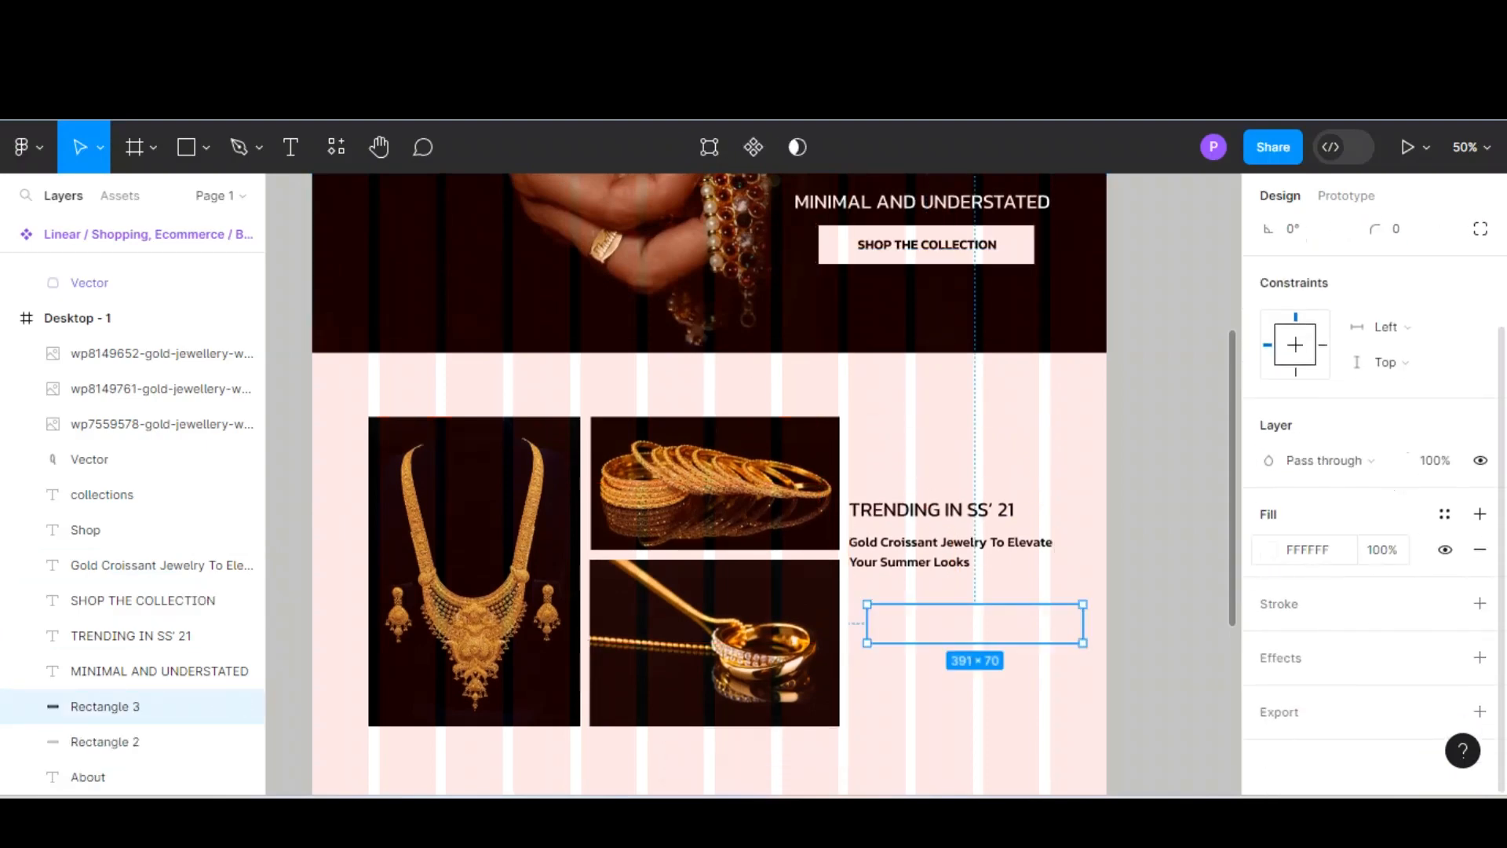
Step: Set the fill of the copied button rectangle to black (000000)
{"action": "left_click", "coordinate": [1267, 549]}
{"action": "type", "text": "000000"}
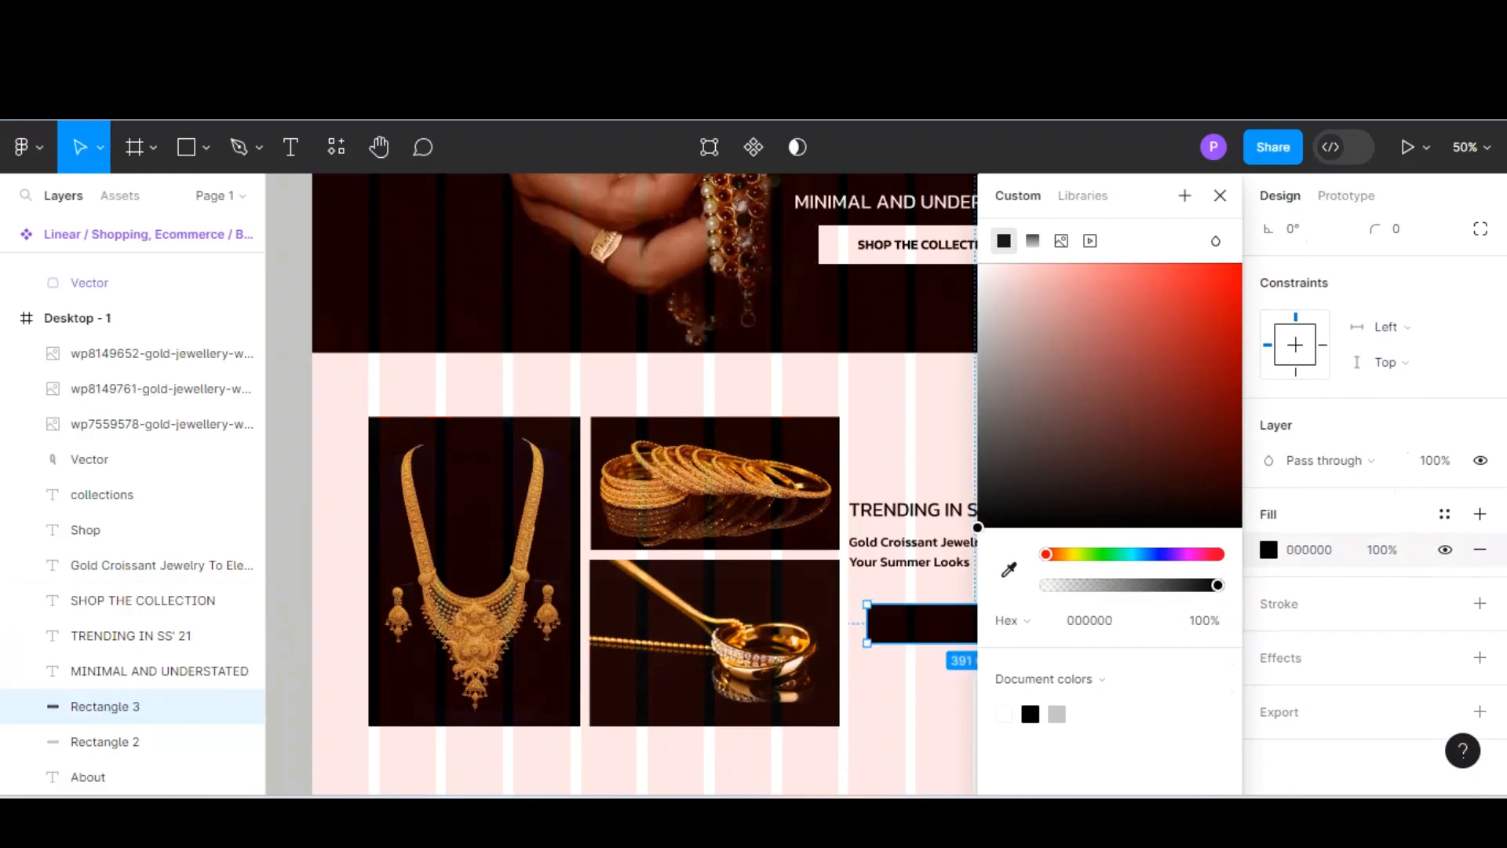
{"action": "key", "text": "Escape"}
{"action": "key", "text": "Escape"}
Step: Duplicate the SHOP THE COLLECTION text, place the copy above the black button rectangle, and change its wording to SHOP NOW
{"action": "left_click", "coordinate": [133, 599]}
{"action": "key", "text": "ctrl+d"}
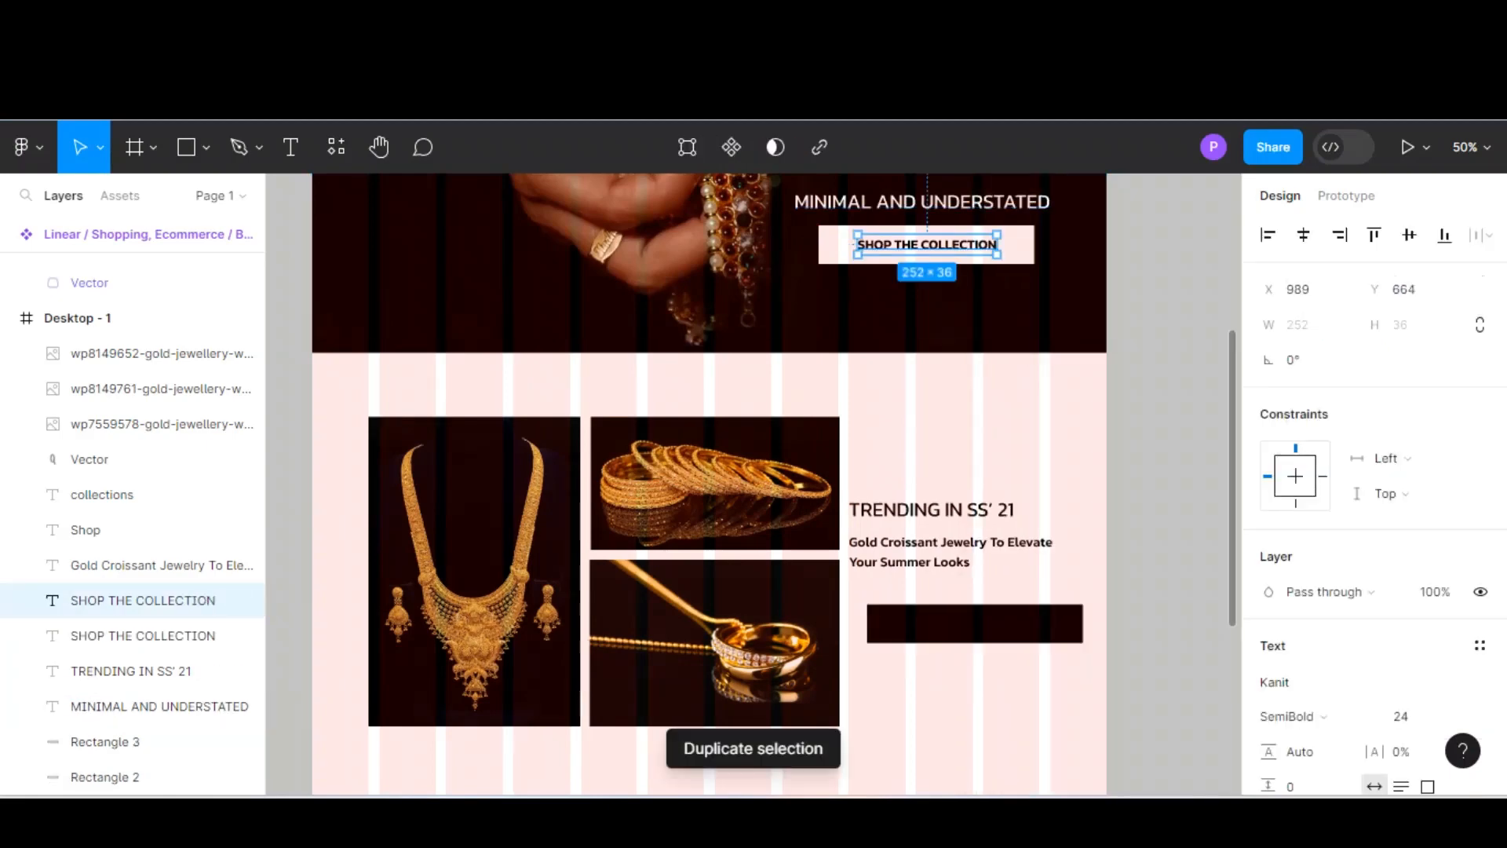
{"action": "left_click_drag", "start_coordinate": [926, 244], "coordinate": [1021, 576]}
{"action": "key", "text": "Return"}
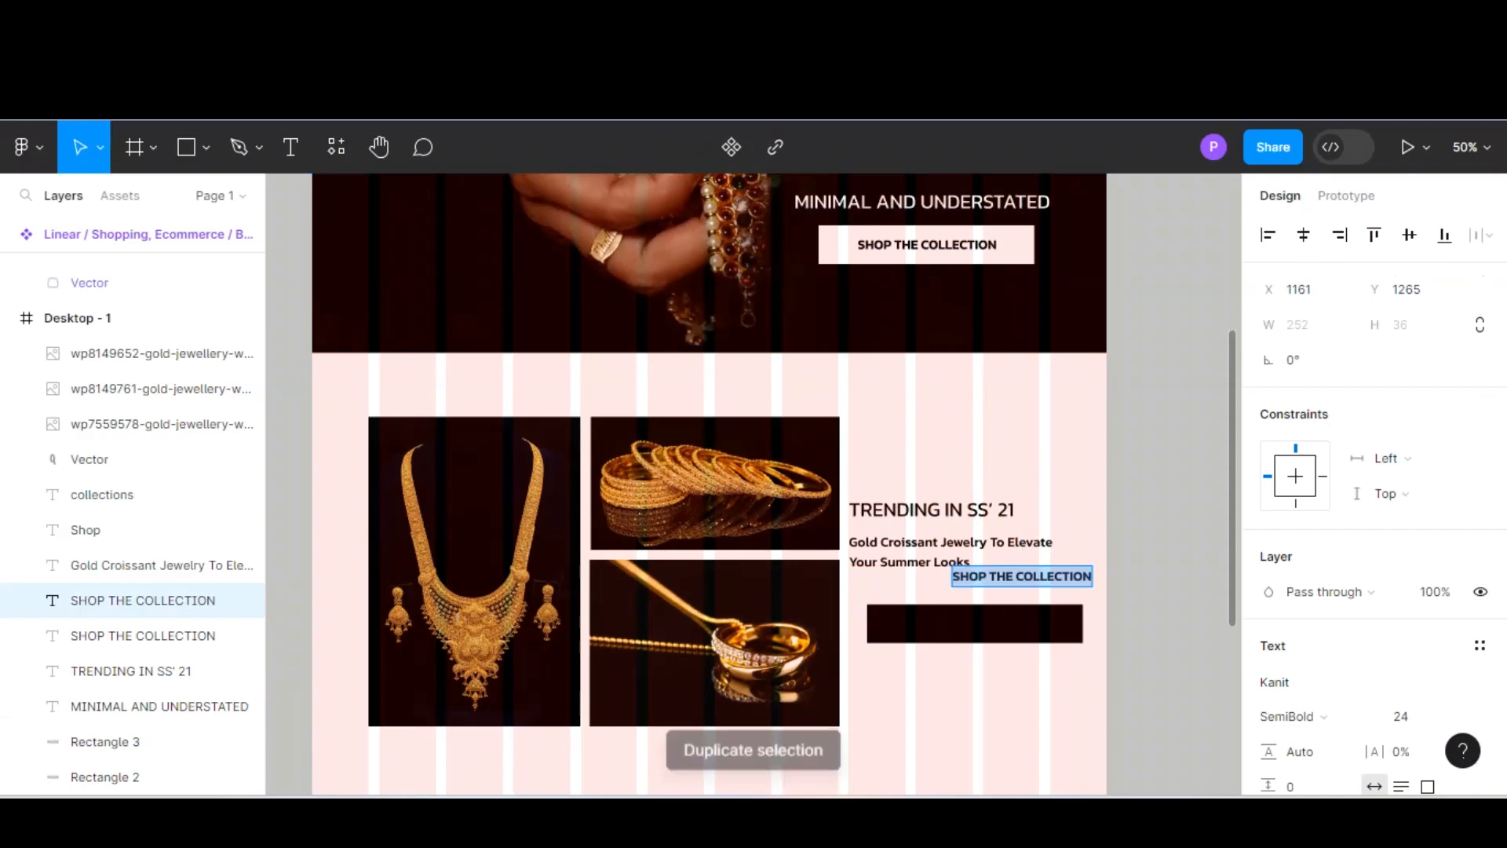
{"action": "type", "text": "SHO"}
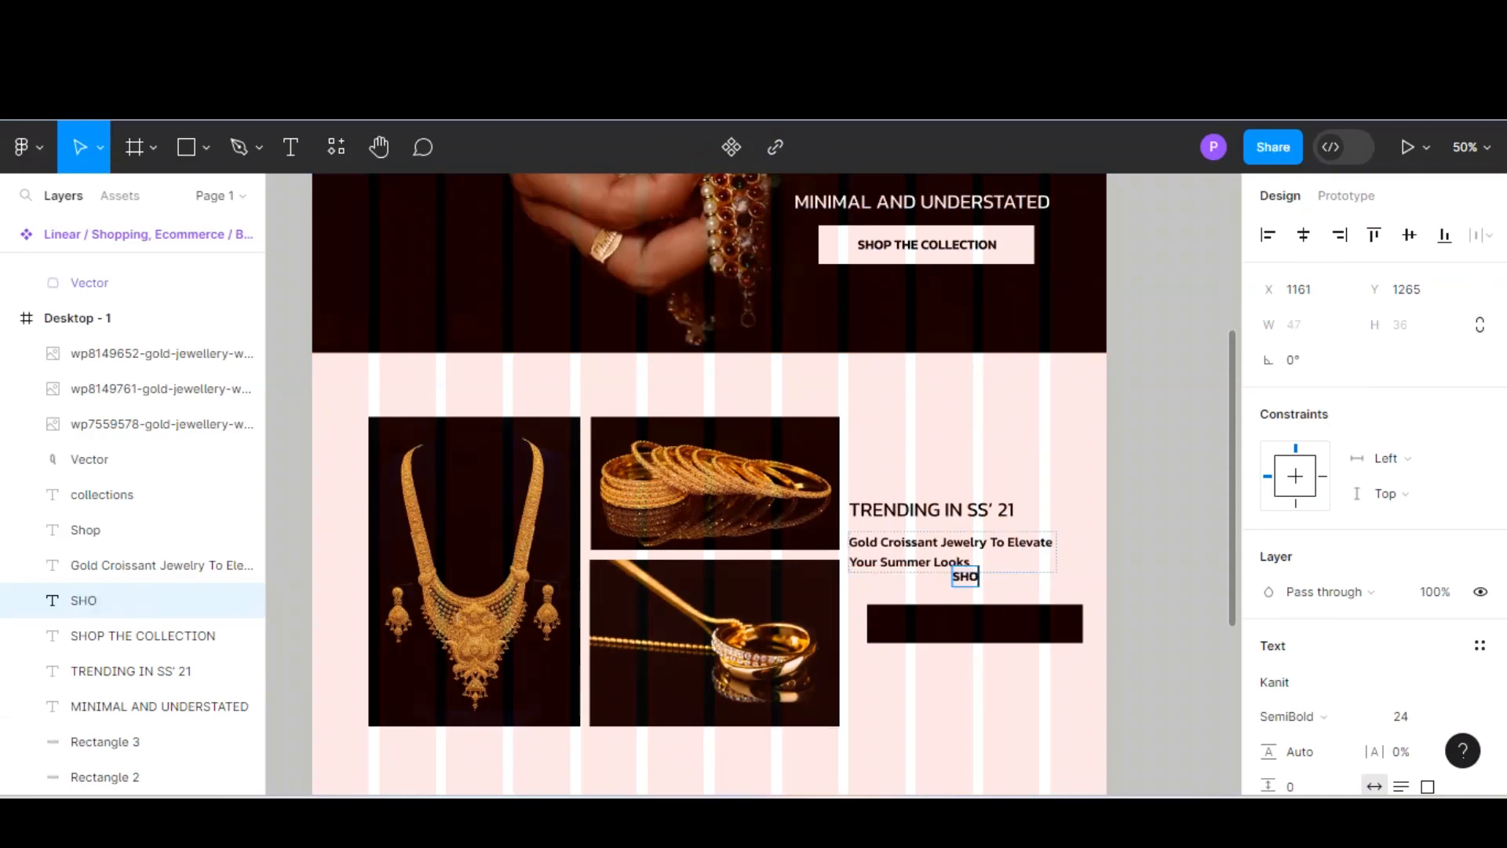
{"action": "type", "text": "P NOW"}
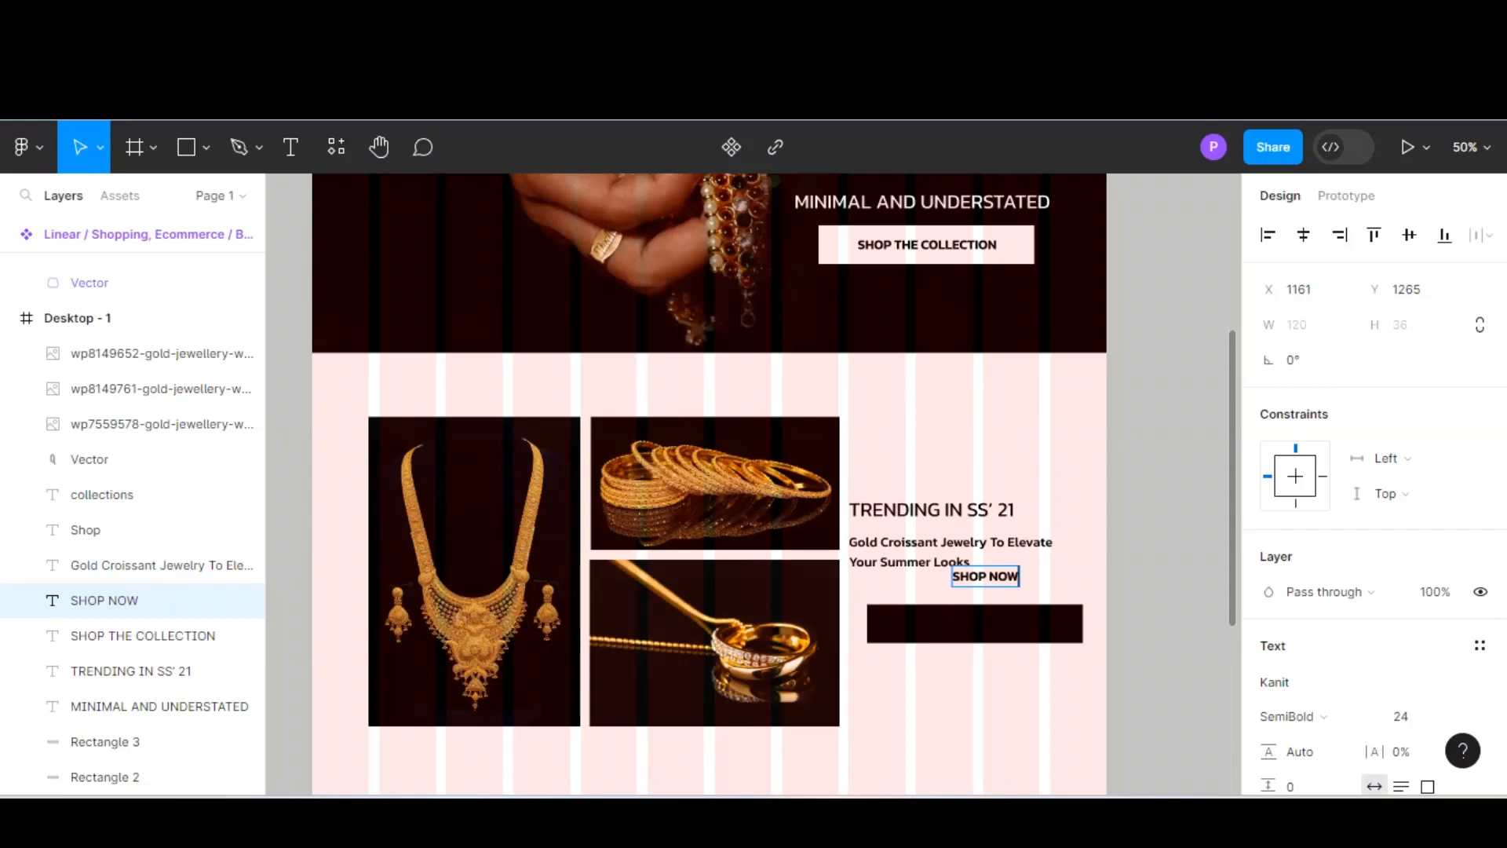
Step: Set the font of the SHOP NOW text to Julius Sans One
{"action": "key", "text": "ctrl+a"}
{"action": "left_click", "coordinate": [1275, 682]}
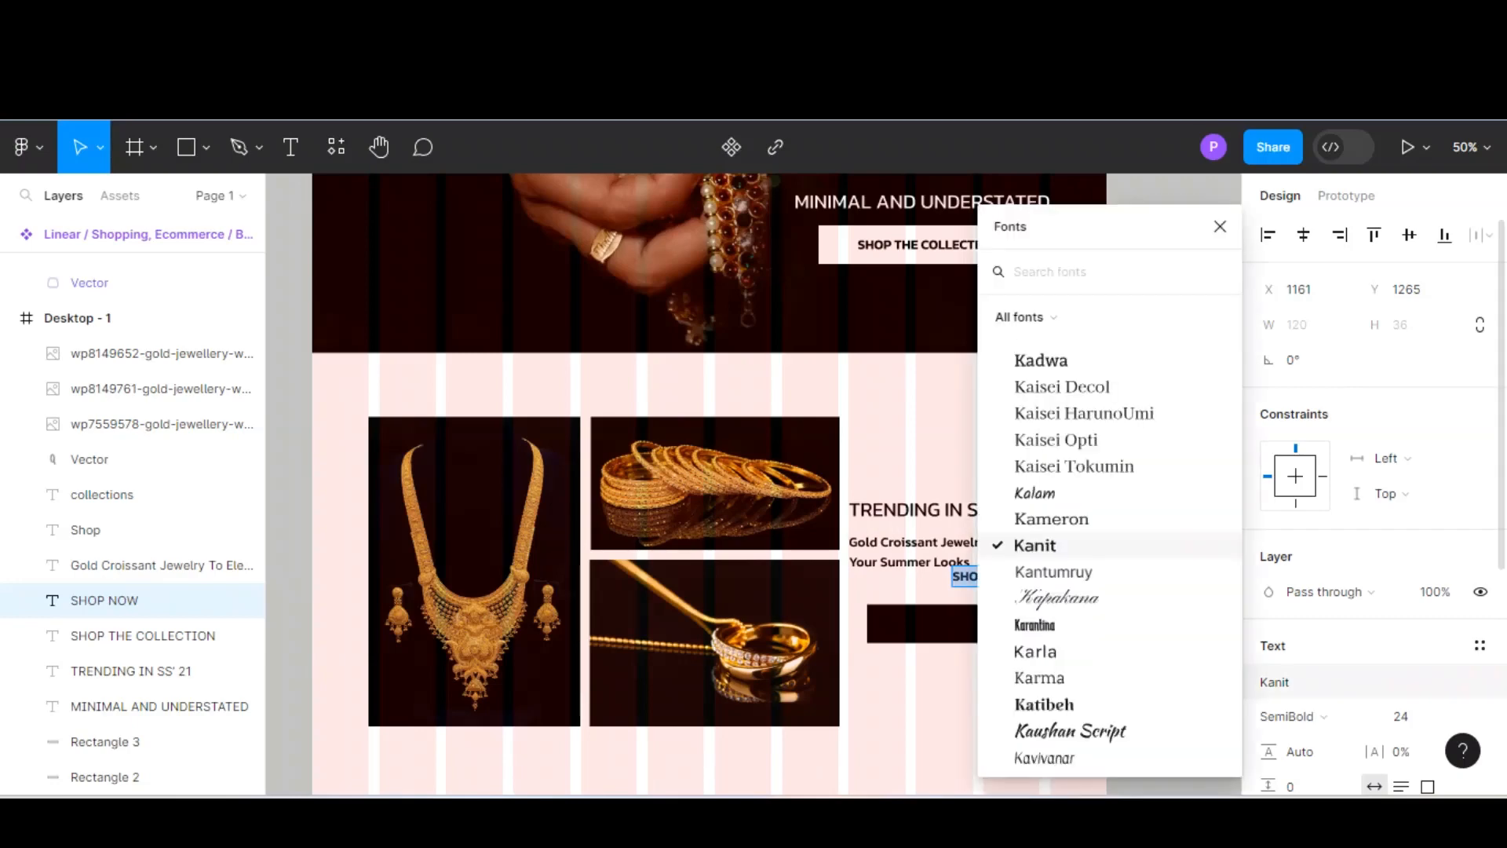
{"action": "type", "text": "JU"}
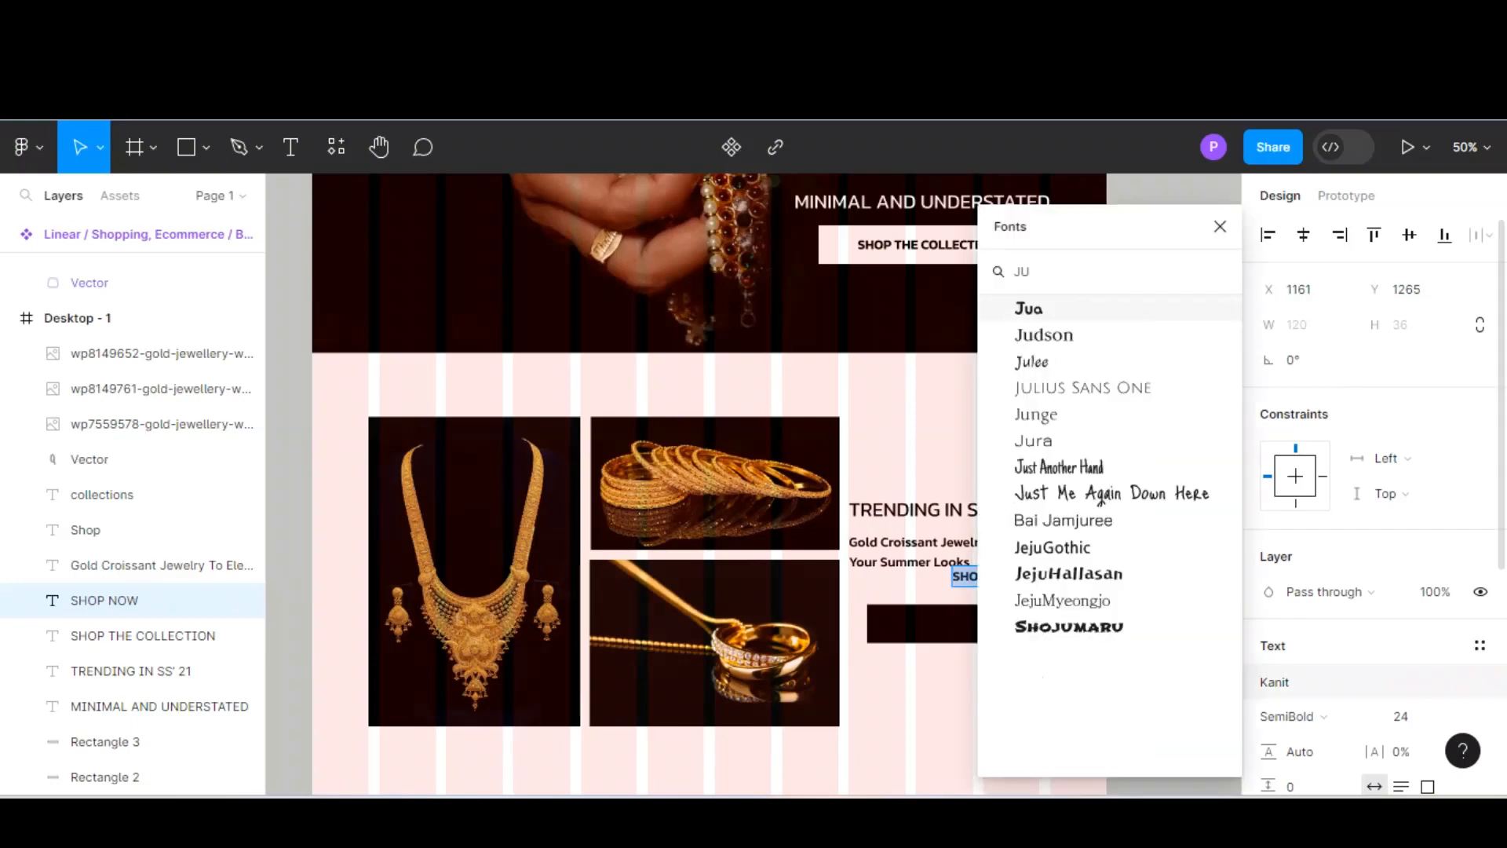
{"action": "left_click", "coordinate": [1083, 387]}
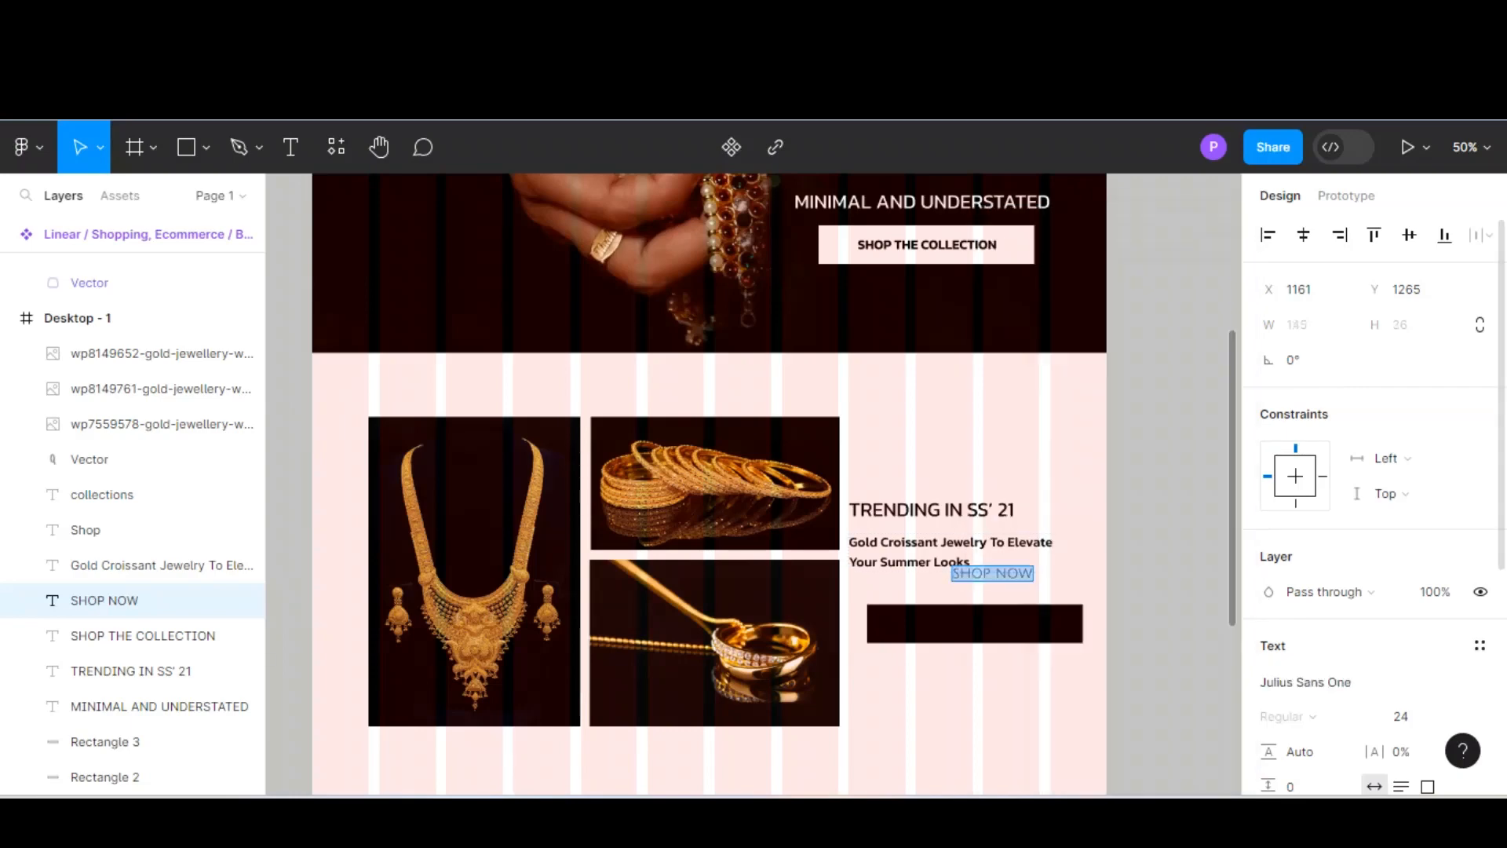
Step: Draw a full-width rectangle about 1440 × 802 below the trending section
{"action": "scroll", "coordinate": [1374, 487], "scroll_direction": "down", "scroll_amount": 5}
{"action": "scroll", "coordinate": [1374, 487], "scroll_direction": "up", "scroll_amount": 4}
{"action": "scroll", "coordinate": [1374, 487], "scroll_direction": "down", "scroll_amount": 2}
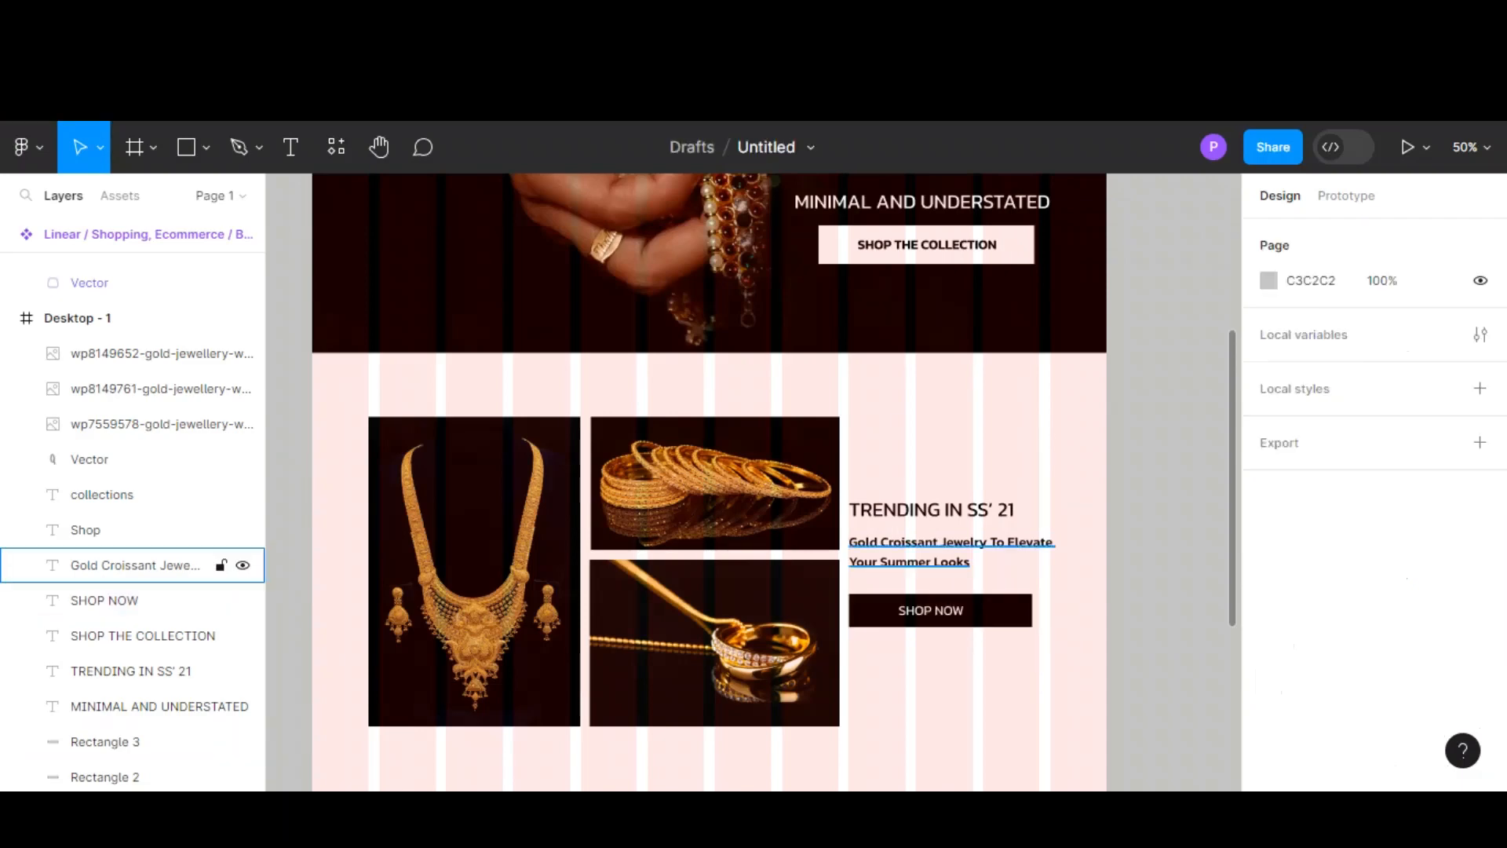
{"action": "scroll", "coordinate": [754, 482], "scroll_direction": "down", "scroll_amount": 1}
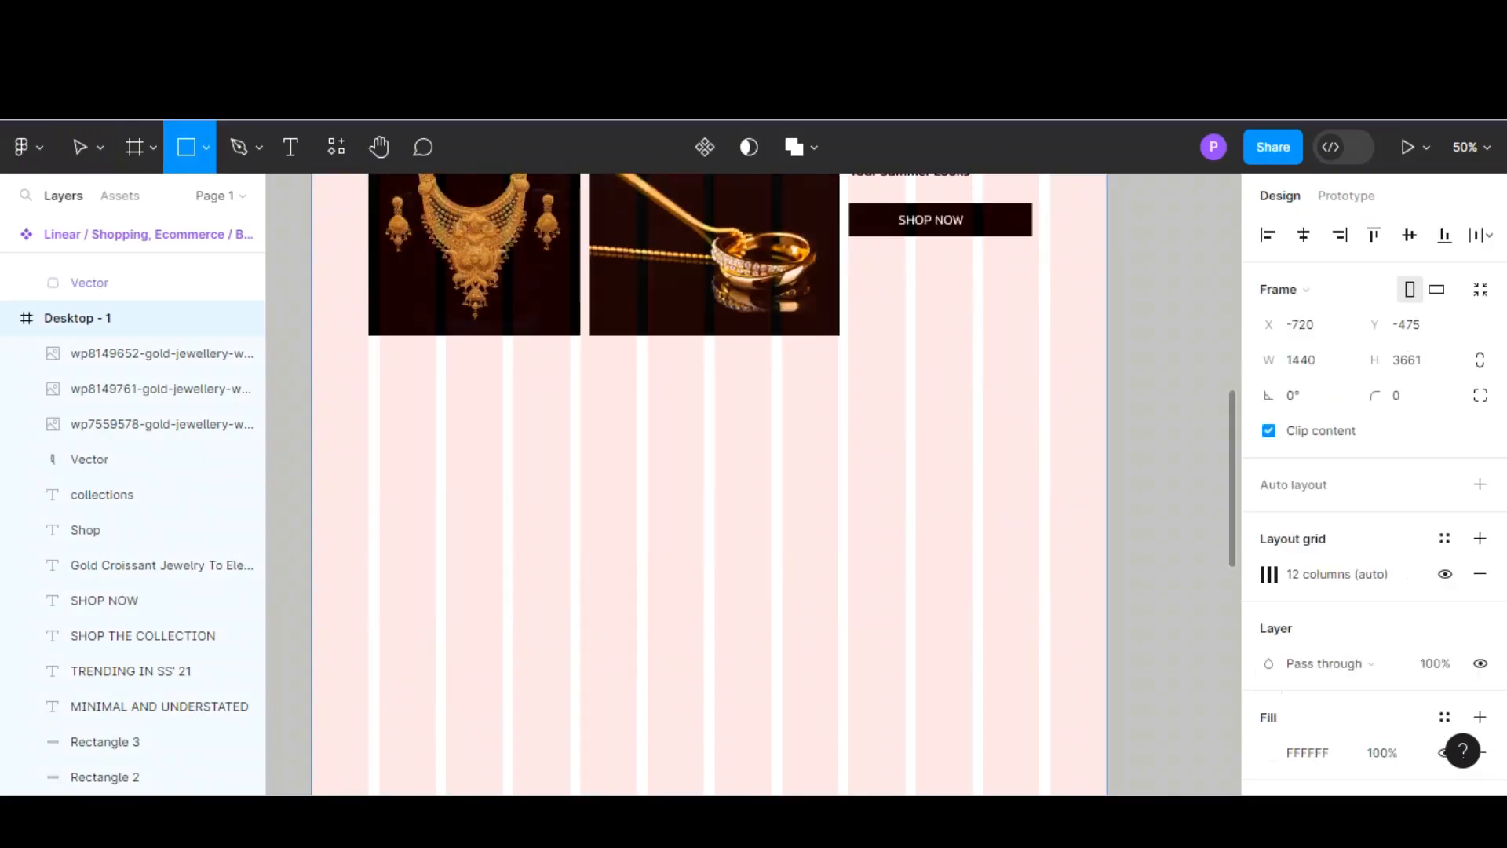
{"action": "mouse_move", "coordinate": [313, 405]}
{"action": "left_mouse_down"}
{"action": "mouse_move", "coordinate": [952, 643]}
{"action": "mouse_move", "coordinate": [1107, 756]}
{"action": "mouse_move", "coordinate": [1103, 792]}
{"action": "mouse_move", "coordinate": [1080, 364]}
{"action": "mouse_move", "coordinate": [1106, 373]}
{"action": "left_mouse_up"}
{"action": "scroll", "coordinate": [1103, 372], "scroll_direction": "up", "scroll_amount": 1}
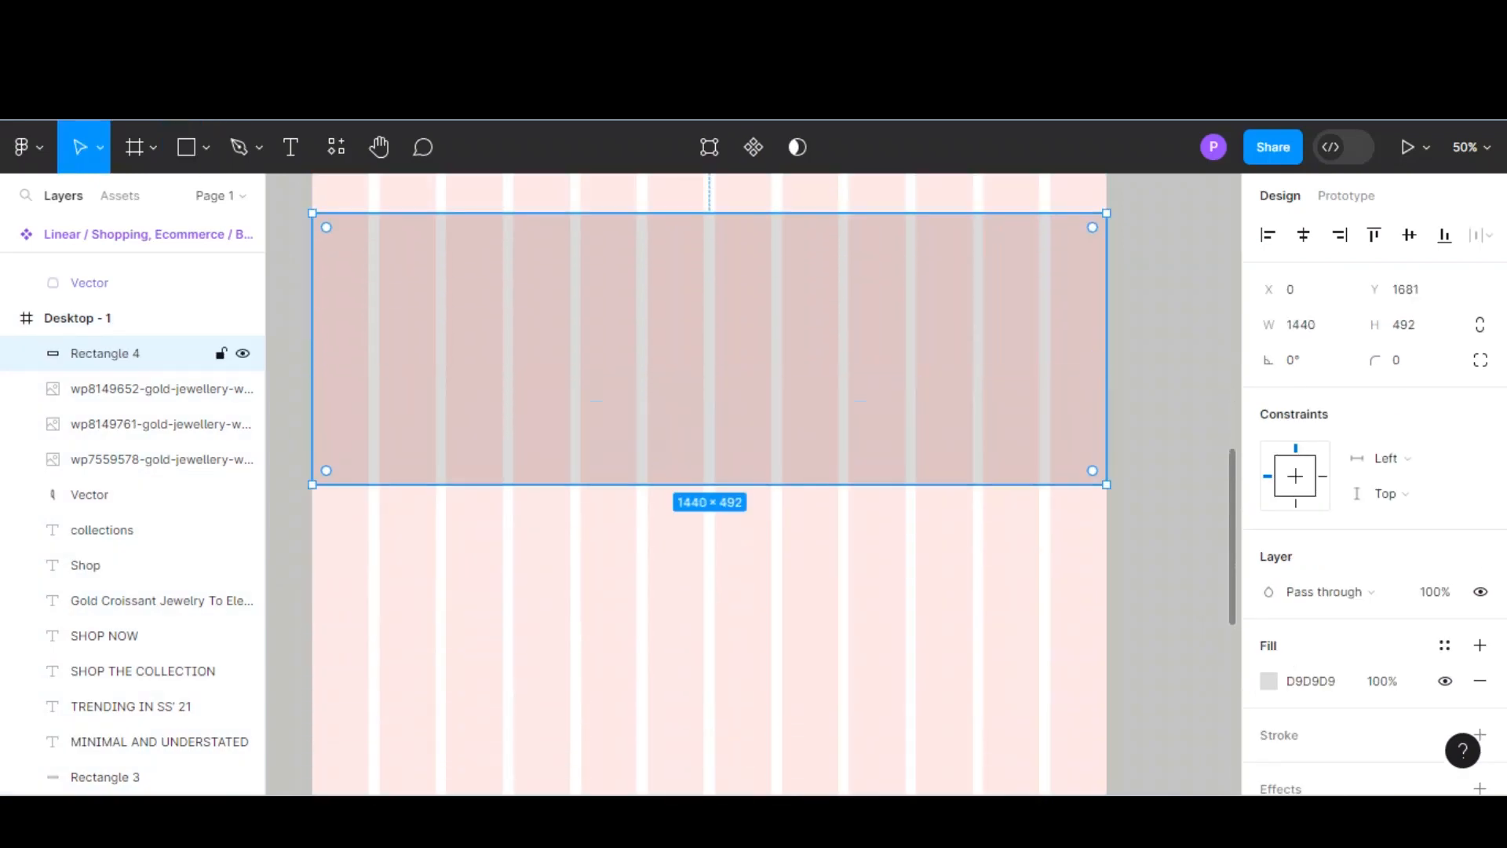
{"action": "left_click_drag", "start_coordinate": [1107, 485], "coordinate": [1107, 655]}
{"action": "left_click", "coordinate": [1168, 628]}
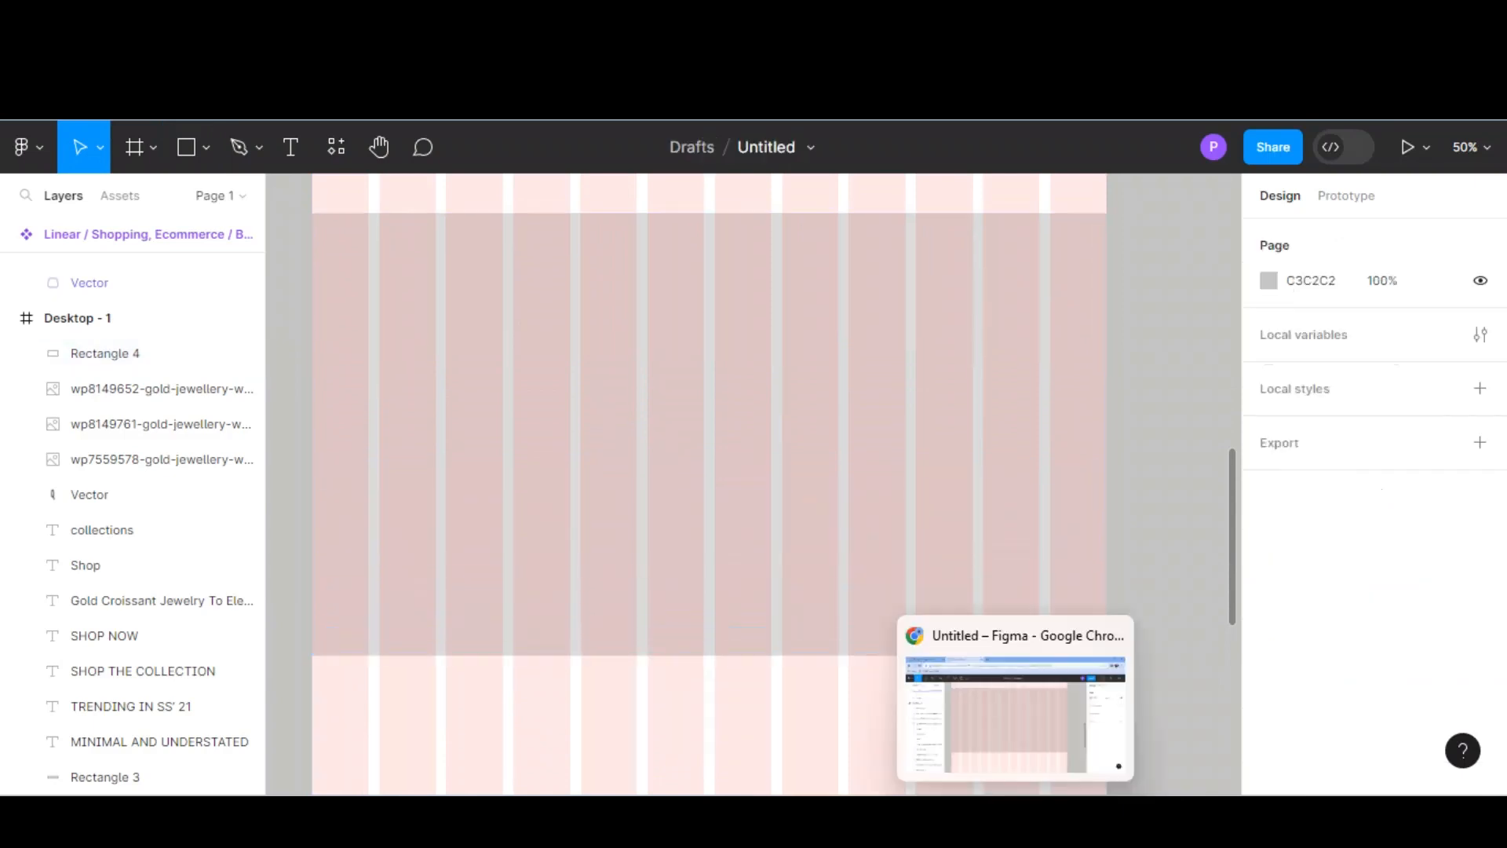
Step: Insert the wp8149613-removebg-preview image from the Downloads folder onto the new rectangle and enlarge it to about 1283 × 802, flush with the rectangle's right edge
{"action": "mouse_move", "coordinate": [822, 816]}
{"action": "left_click", "coordinate": [1178, 706]}
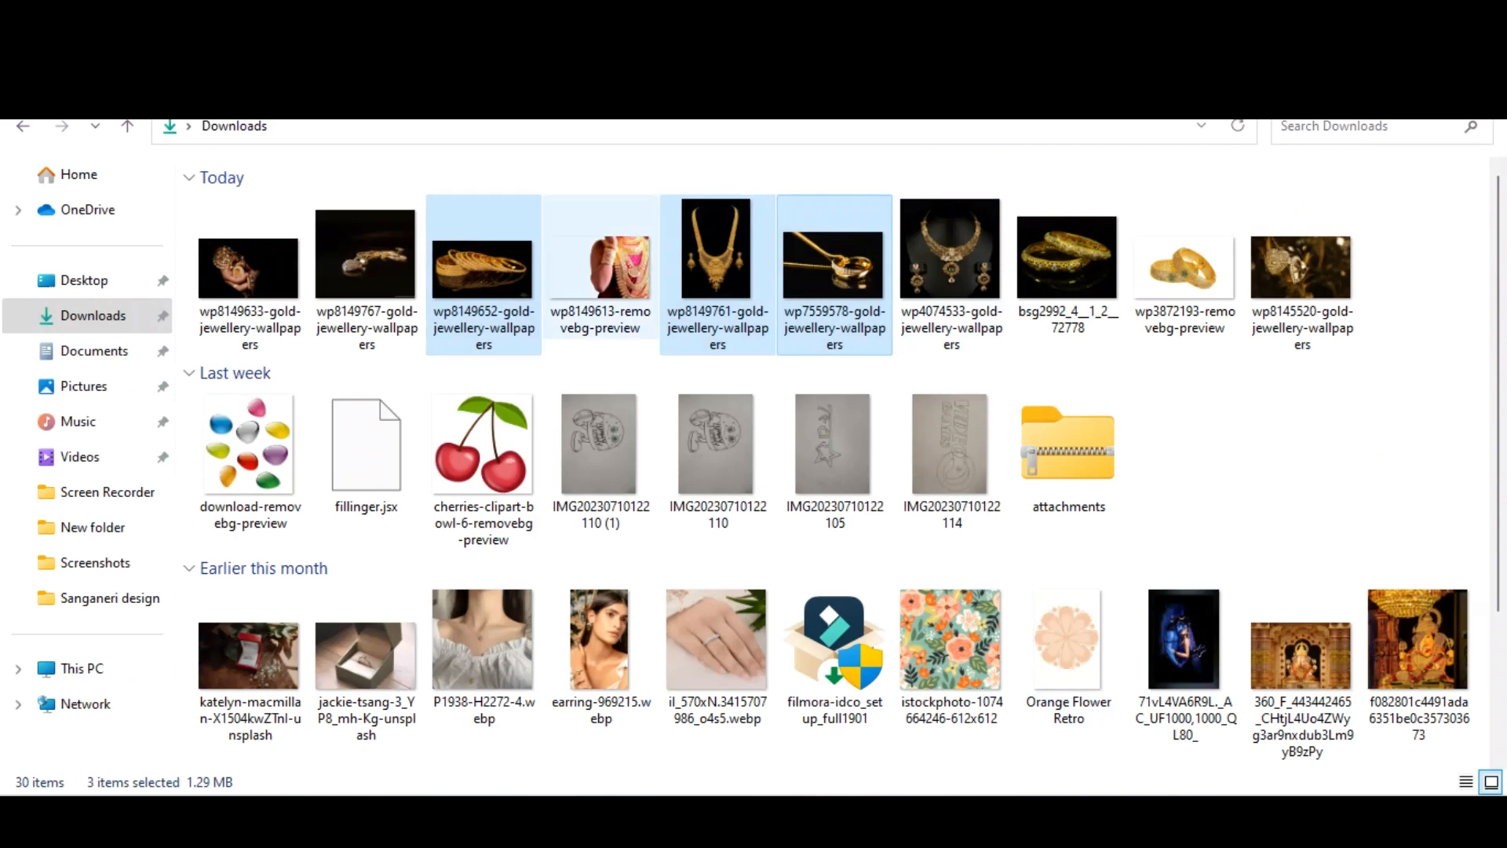
{"action": "left_click_drag", "start_coordinate": [560, 240], "coordinate": [829, 387]}
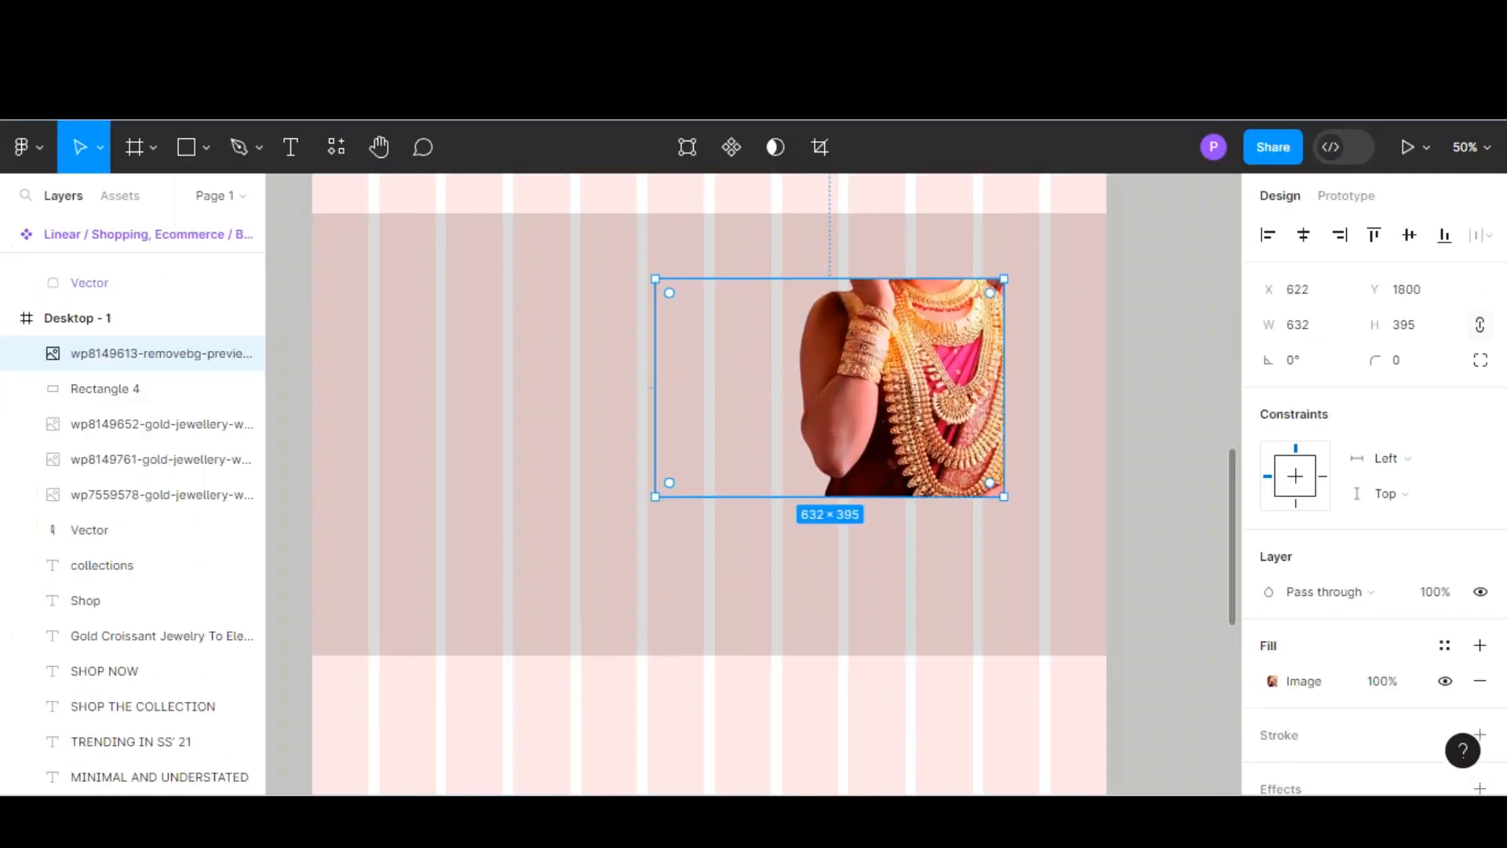
{"action": "left_click_drag", "start_coordinate": [655, 497], "coordinate": [401, 655]}
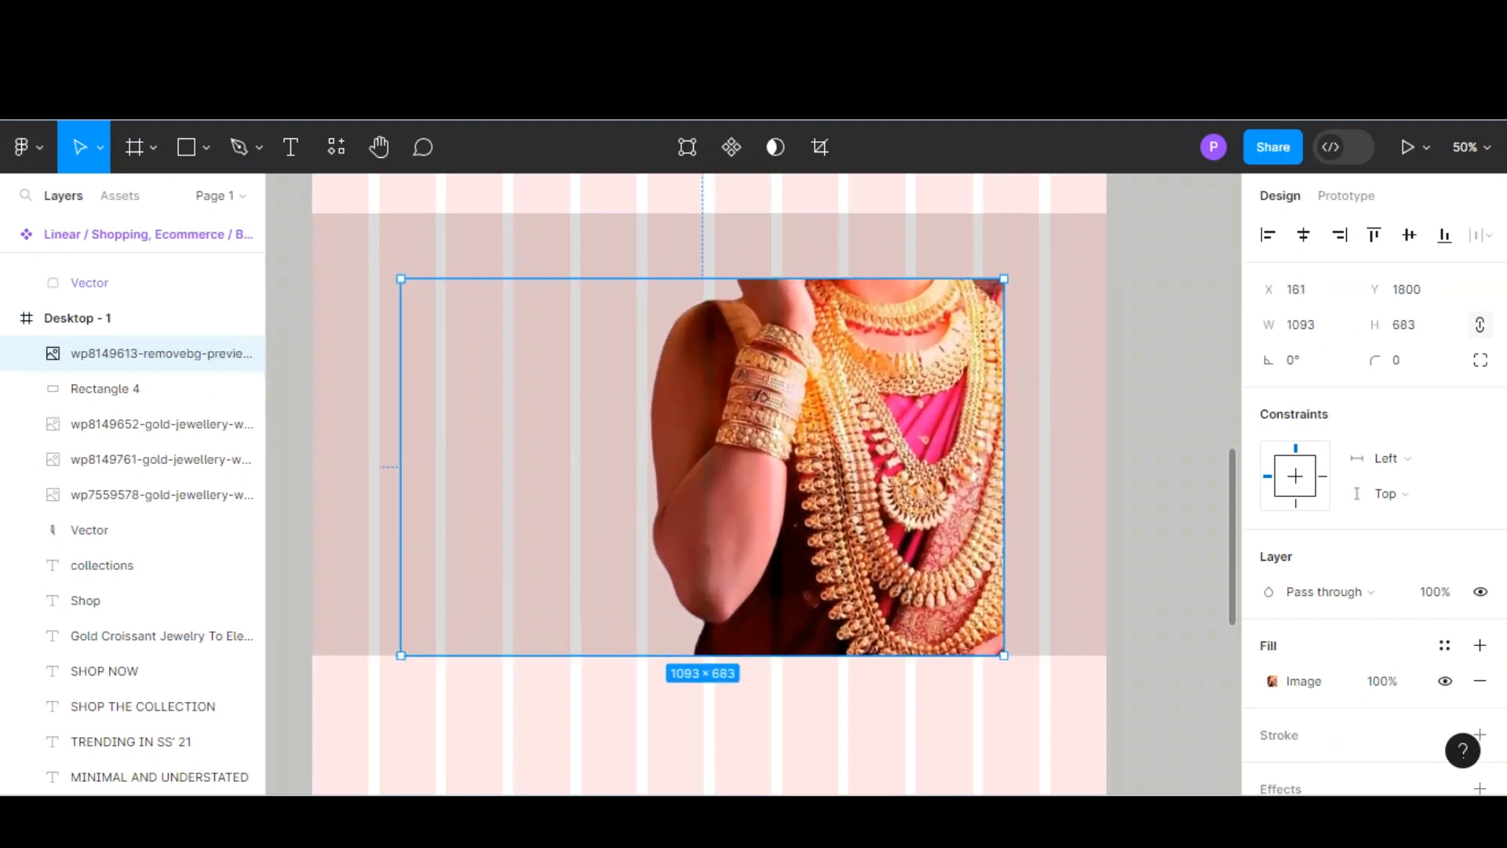
{"action": "left_click_drag", "start_coordinate": [1004, 278], "coordinate": [1109, 213]}
Step: Set the fill of the rectangle behind the necklace image to black (000000)
{"action": "left_click", "coordinate": [102, 388]}
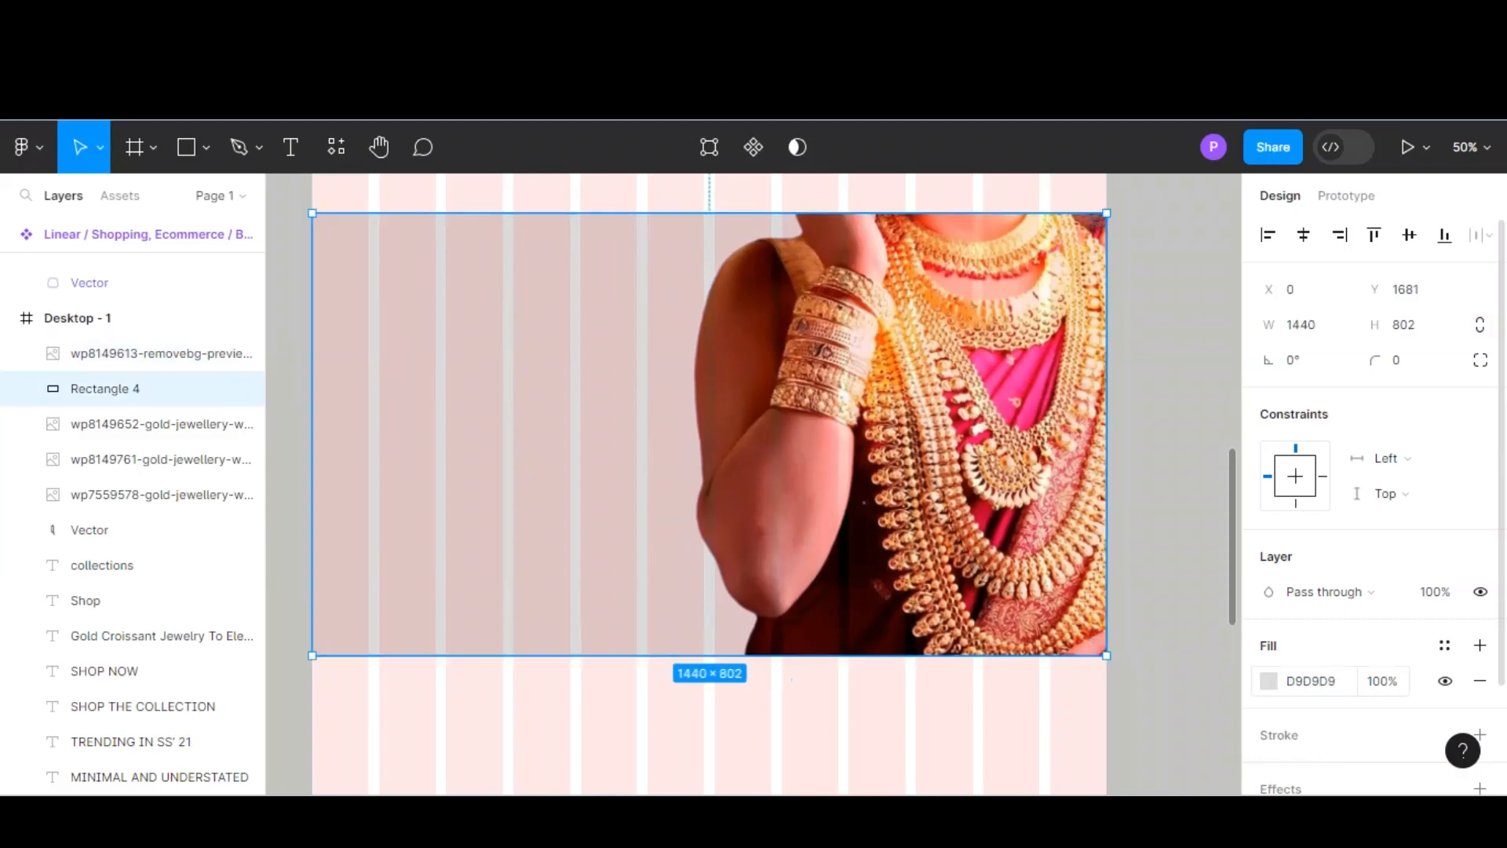
{"action": "left_click", "coordinate": [1269, 681]}
{"action": "type", "text": "000000"}
{"action": "key", "text": "Return"}
{"action": "left_click", "coordinate": [1220, 196]}
Step: Hide the Desktop - 1 frame's layout grid and review the page from the hero down to the new banner
{"action": "left_click", "coordinate": [77, 318]}
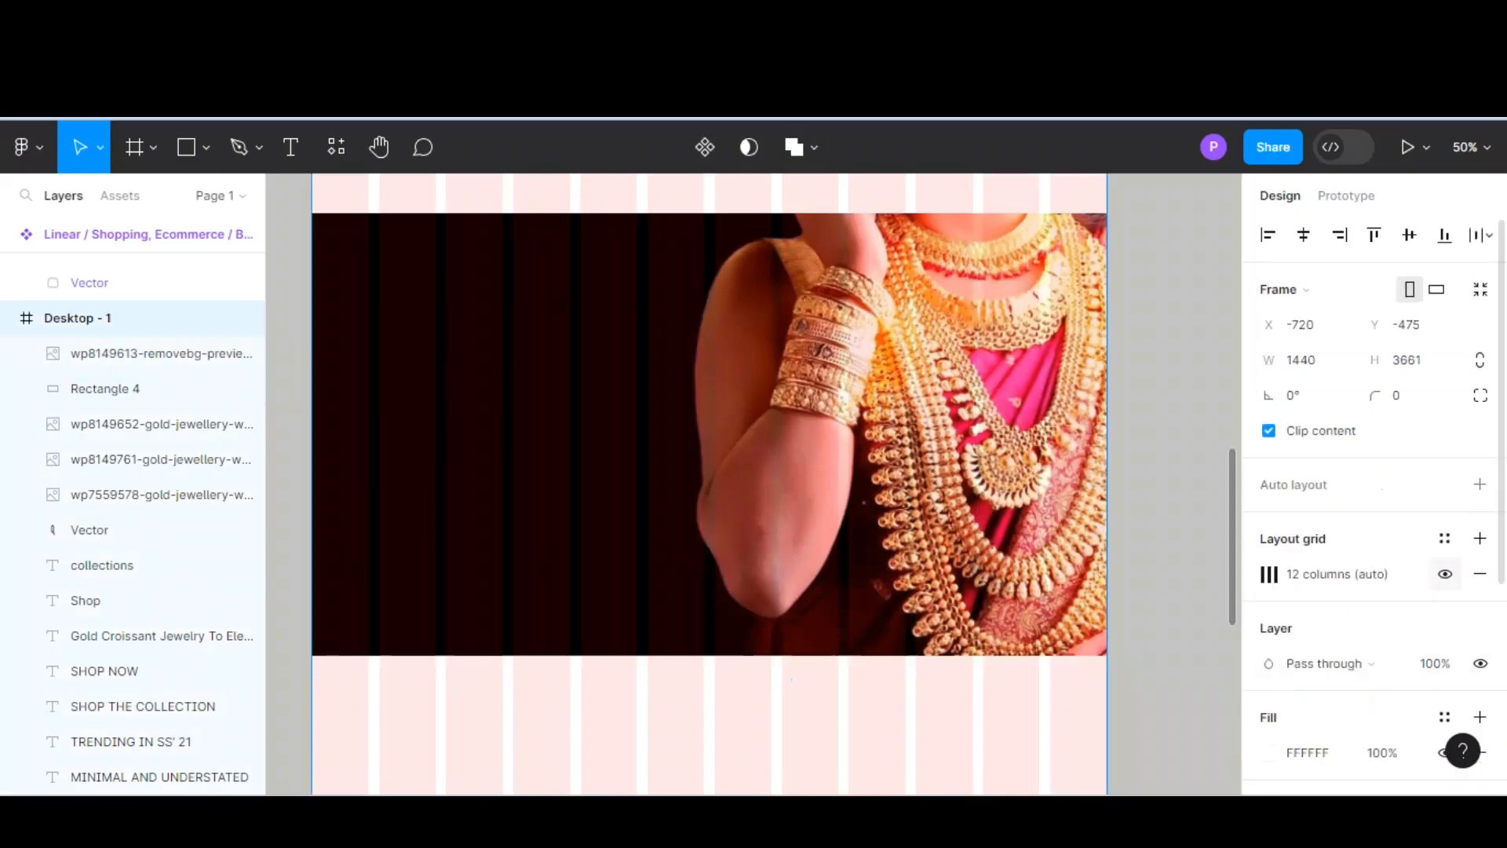
{"action": "left_click", "coordinate": [1445, 574]}
{"action": "key", "text": "Escape"}
{"action": "scroll", "coordinate": [709, 484], "scroll_direction": "up", "scroll_amount": 5}
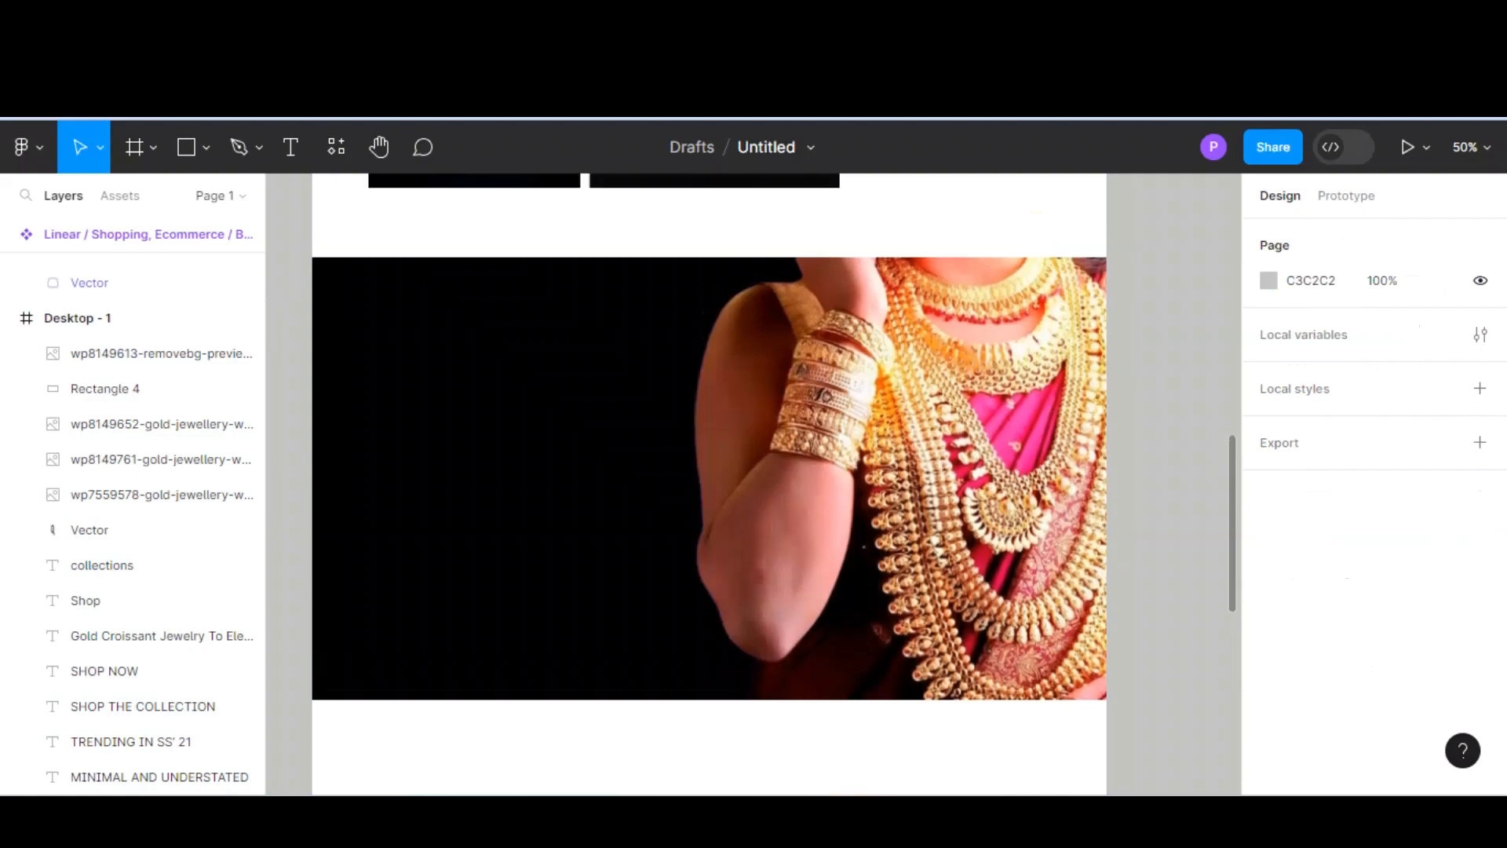
{"action": "scroll", "coordinate": [709, 483], "scroll_direction": "up", "scroll_amount": 9}
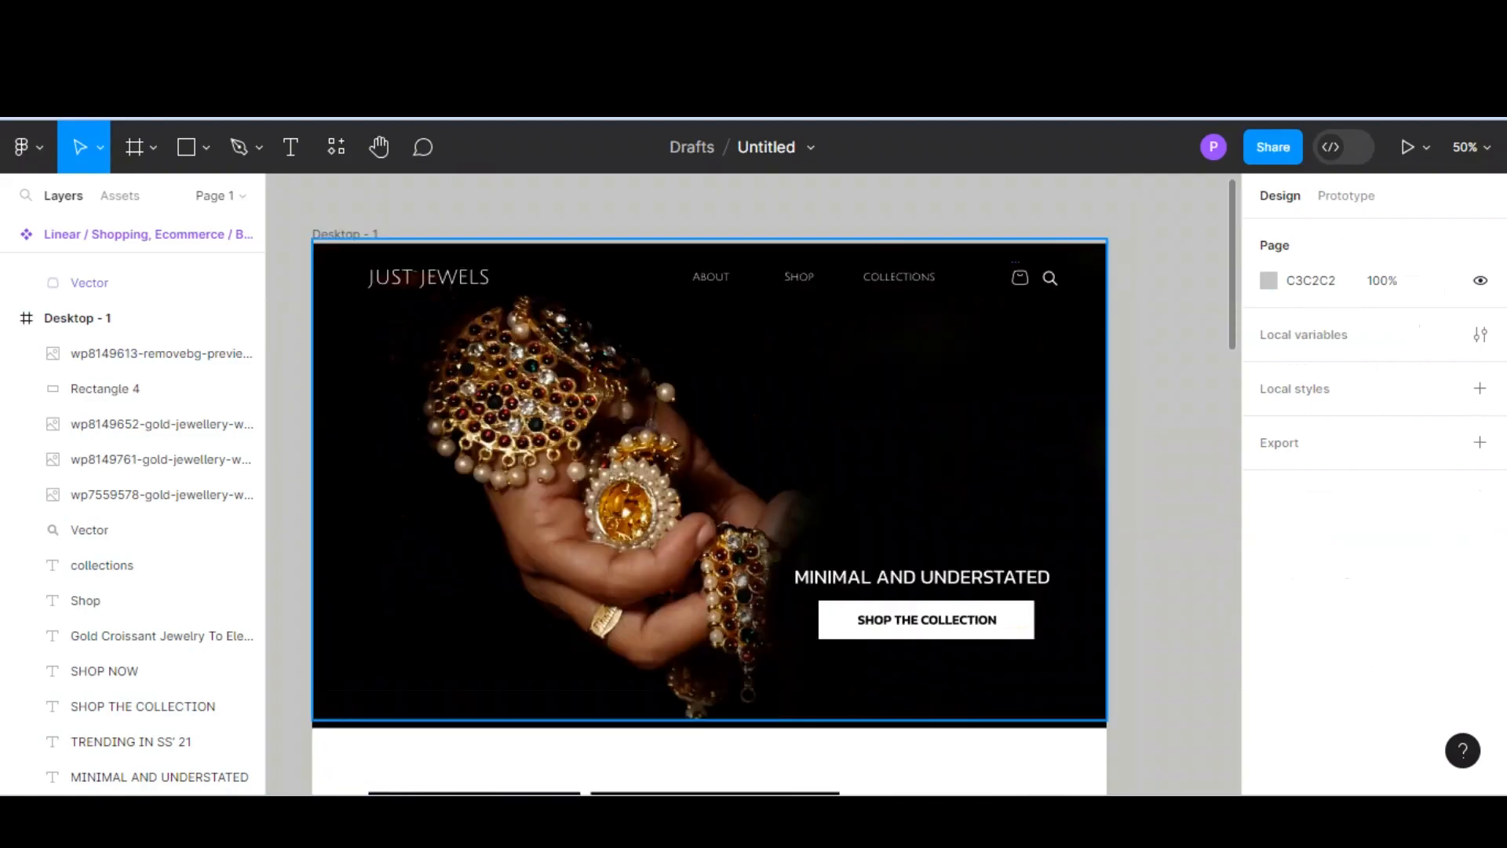
{"action": "scroll", "coordinate": [709, 484], "scroll_direction": "down", "scroll_amount": 6}
{"action": "scroll", "coordinate": [709, 483], "scroll_direction": "down", "scroll_amount": 6}
{"action": "scroll", "coordinate": [709, 484], "scroll_direction": "up", "scroll_amount": 6}
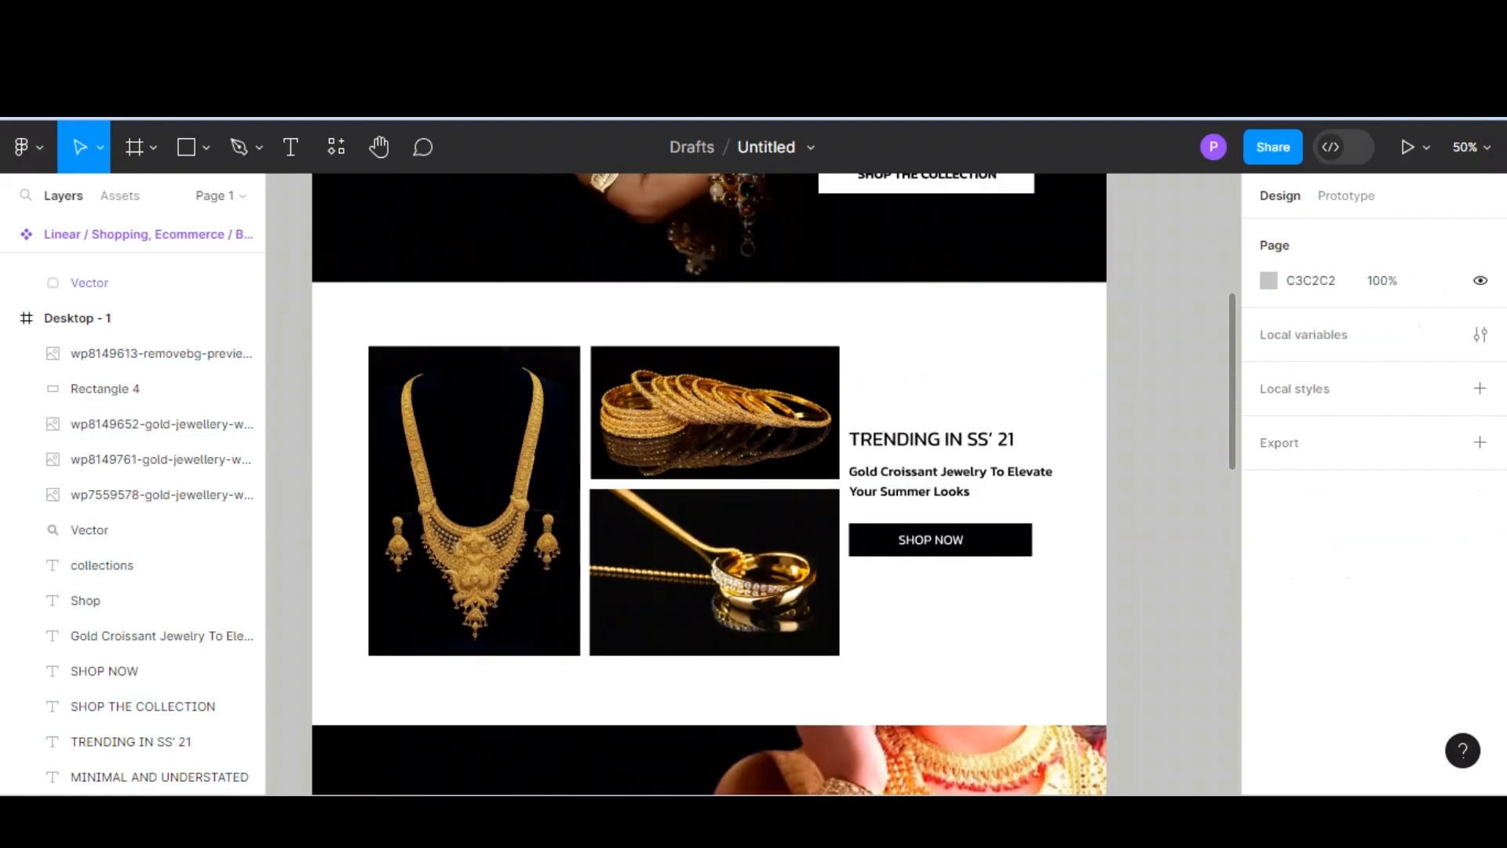
{"action": "scroll", "coordinate": [709, 483], "scroll_direction": "down", "scroll_amount": 12}
{"action": "scroll", "coordinate": [709, 483], "scroll_direction": "up", "scroll_amount": 2}
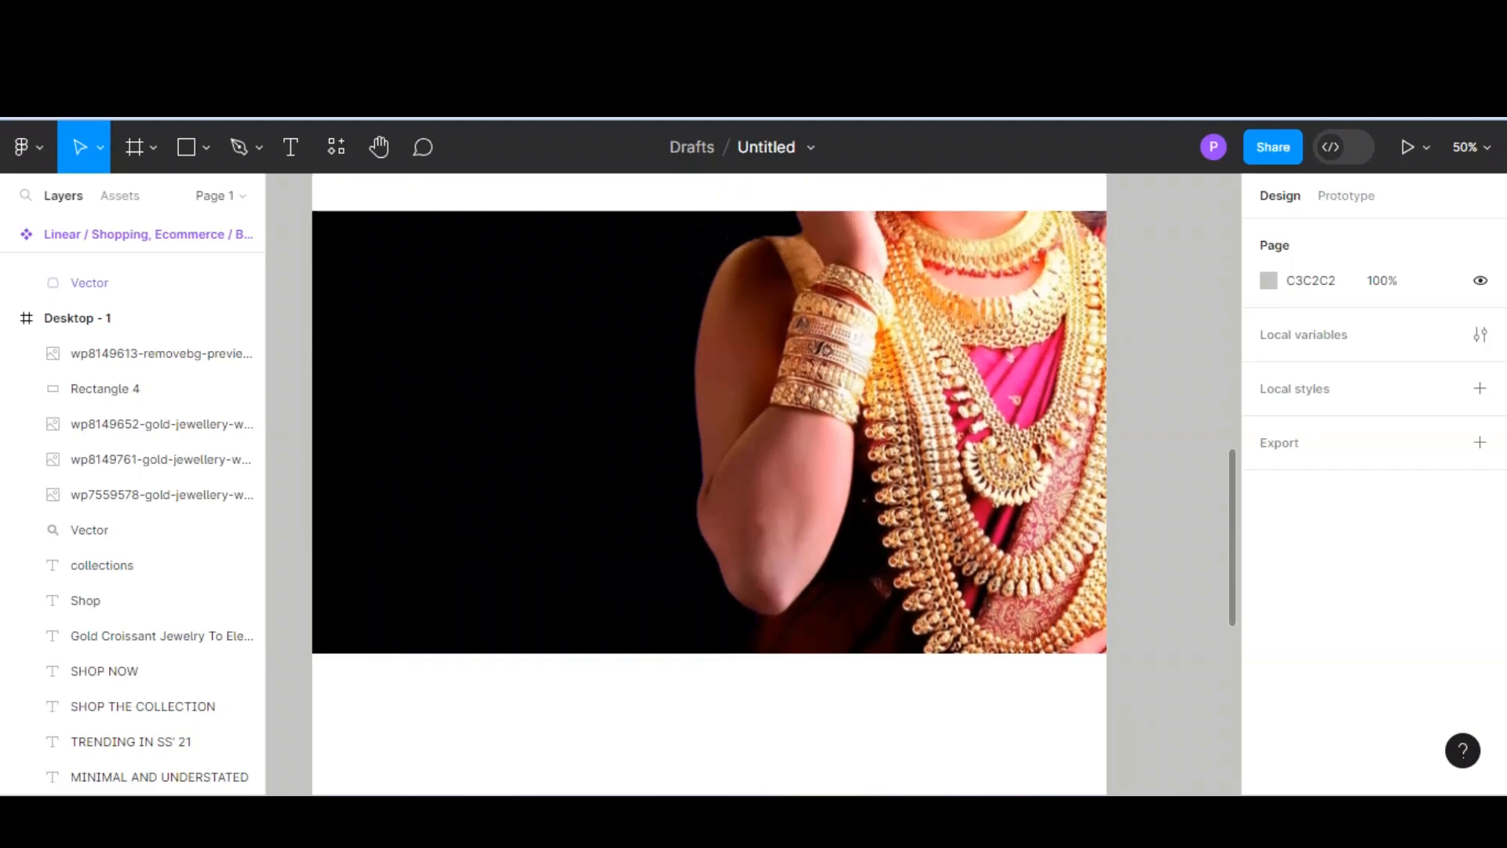
Step: Slightly lower the exposure of the necklace image in the black banner
{"action": "left_click", "coordinate": [709, 484]}
{"action": "left_click", "coordinate": [1272, 682]}
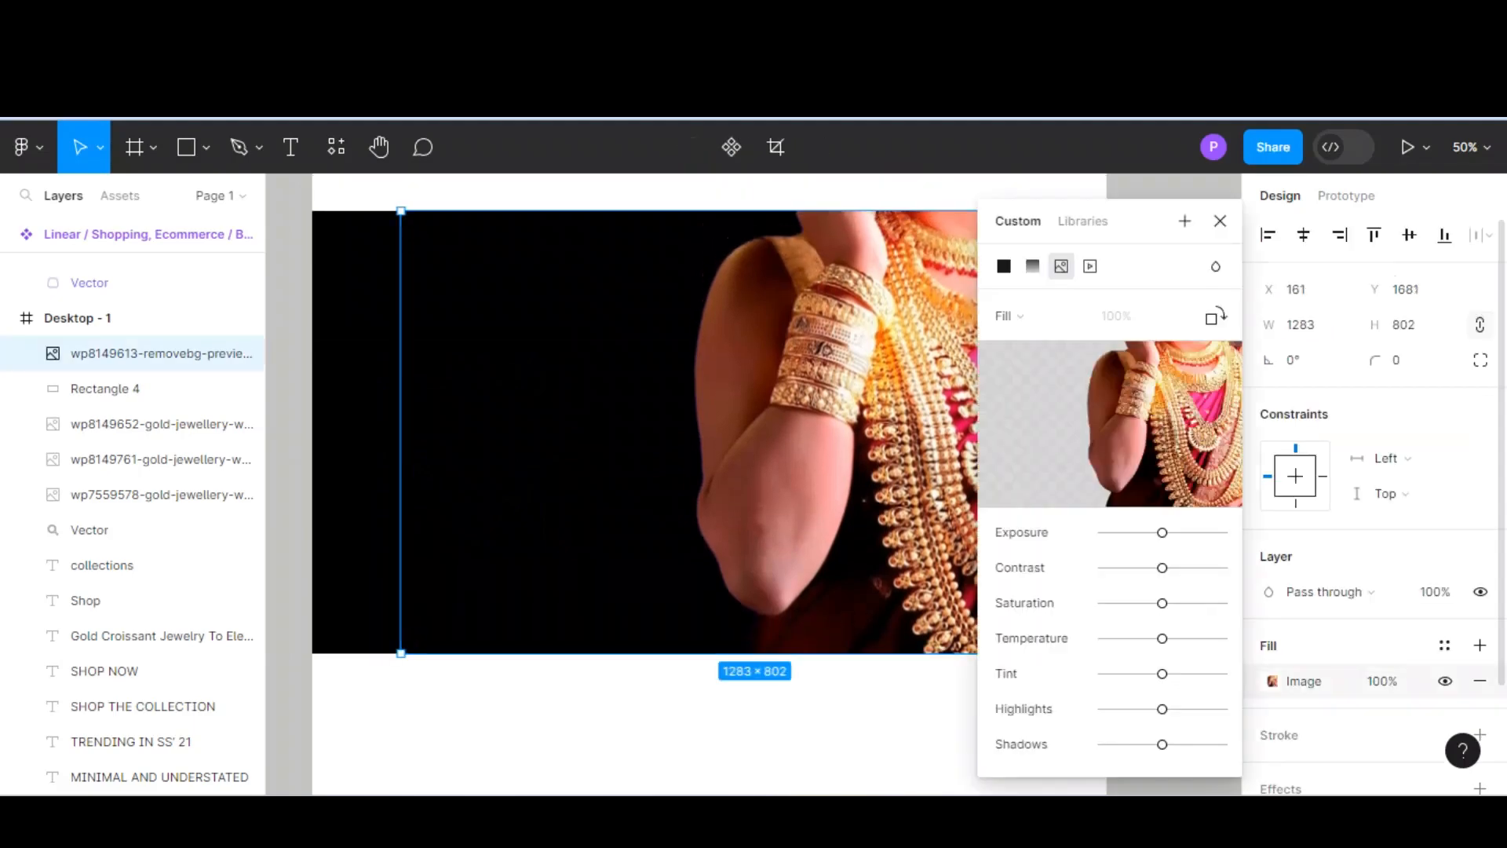
{"action": "left_click_drag", "start_coordinate": [1163, 532], "coordinate": [1154, 532]}
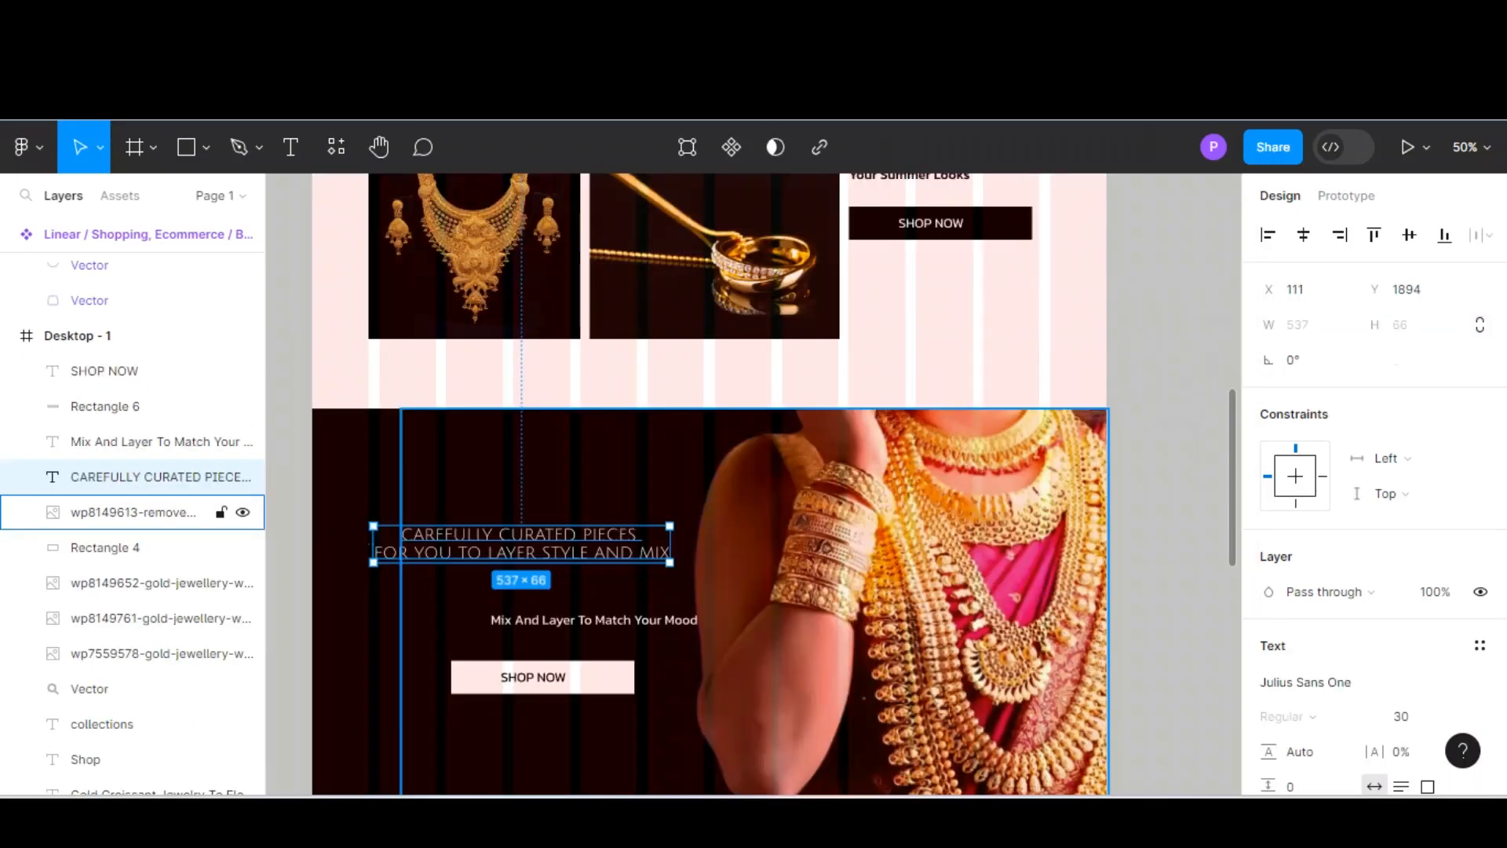
Step: Move the Mix And Layer To Match Your Mood text closer under the banner heading, and the white SHOP NOW button up beneath it
{"action": "left_click_drag", "start_coordinate": [597, 620], "coordinate": [504, 593]}
{"action": "left_click", "coordinate": [105, 406]}
{"action": "left_click", "coordinate": [105, 370], "text": "shift"}
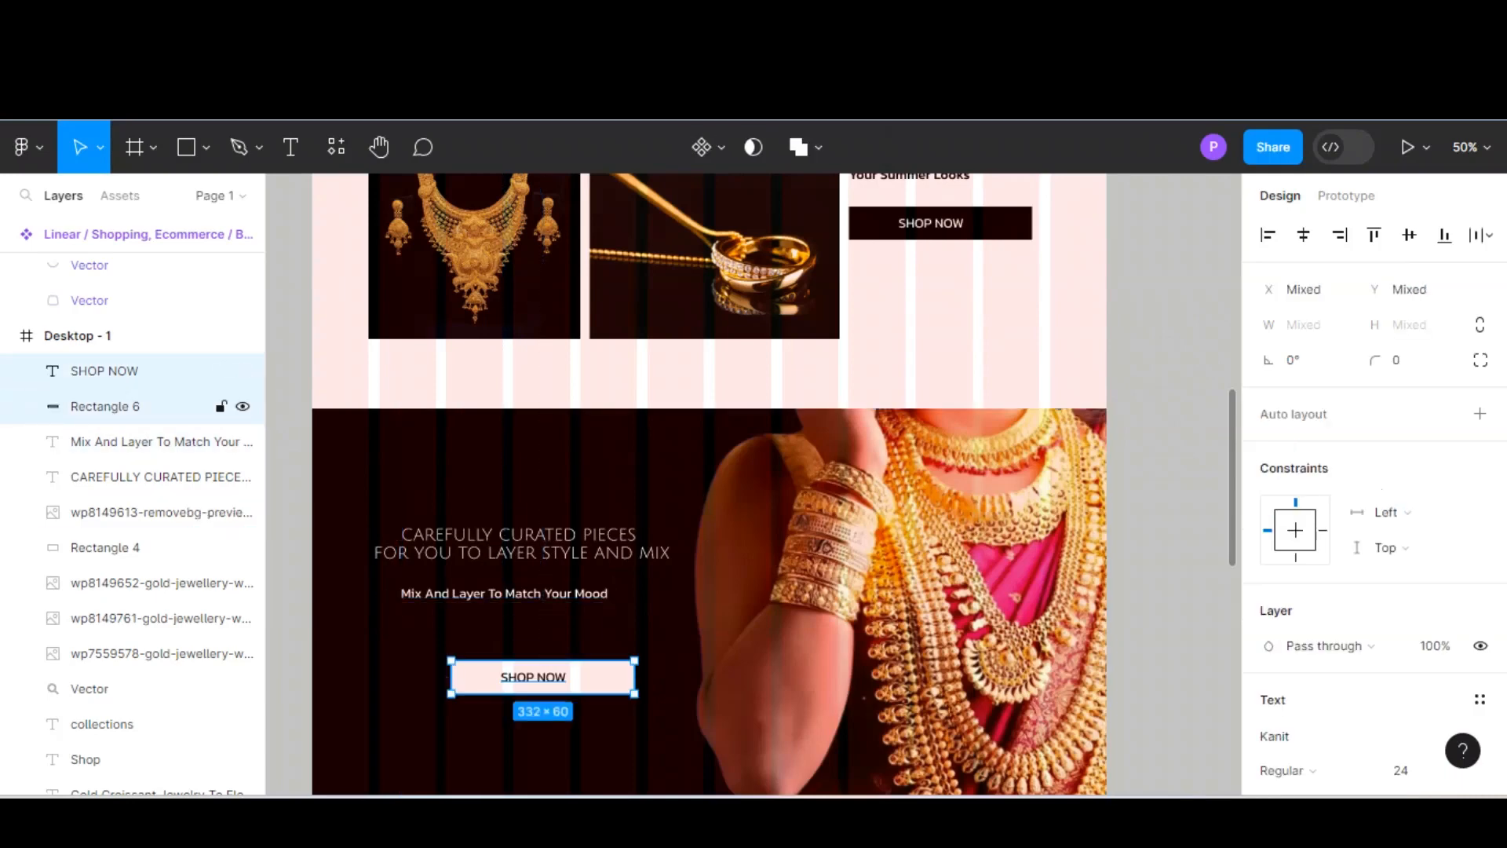
{"action": "left_click_drag", "start_coordinate": [534, 676], "coordinate": [489, 646]}
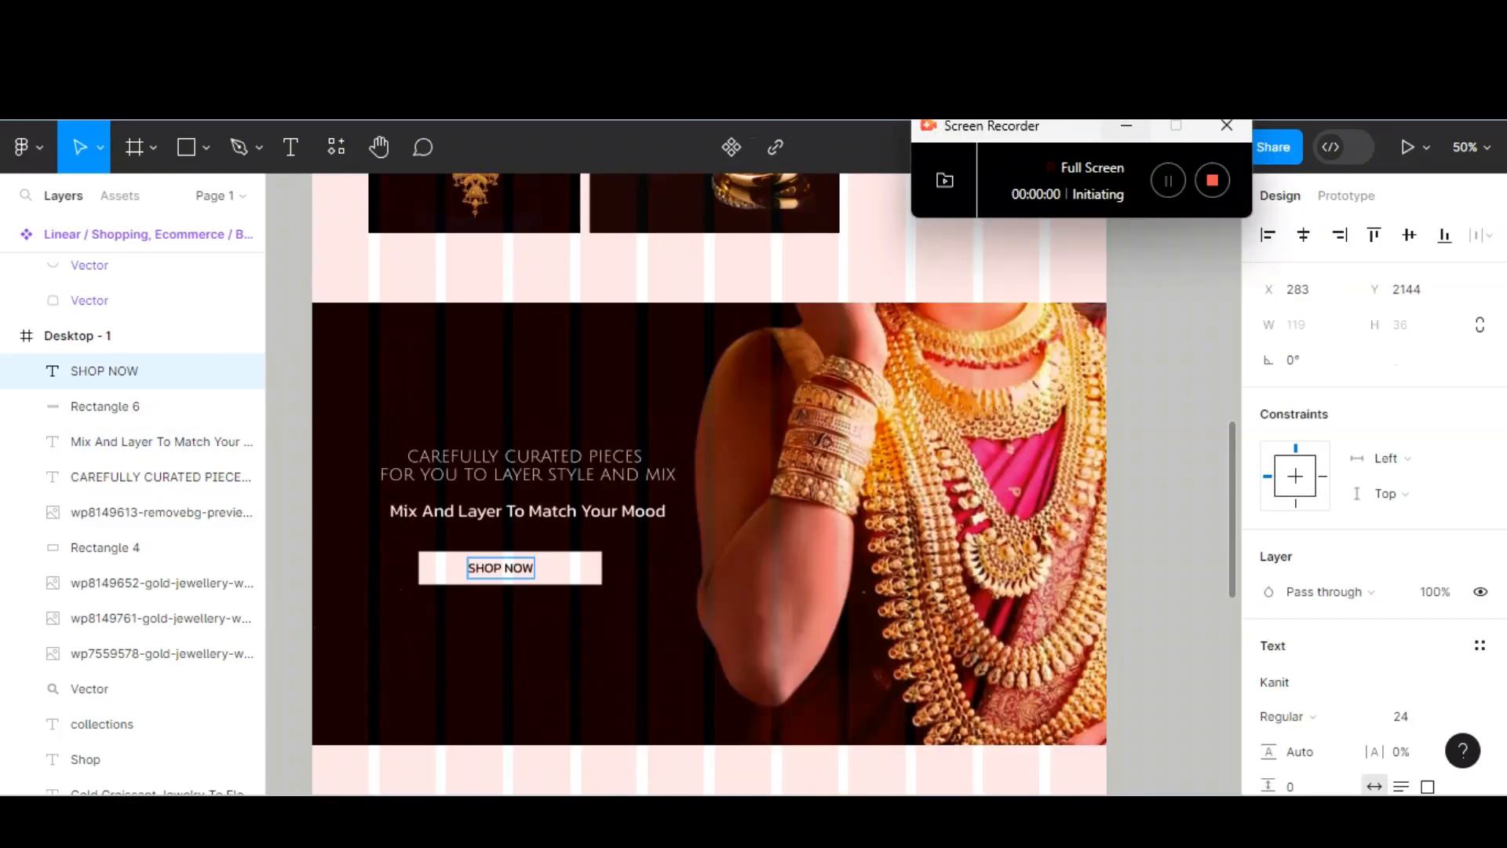
Step: Change the banner button's text to SHOP ALL
{"action": "key", "text": "BackSpace"}
{"action": "key", "text": "BackSpace"}
{"action": "key", "text": "BackSpace"}
{"action": "key", "text": "BackSpace"}
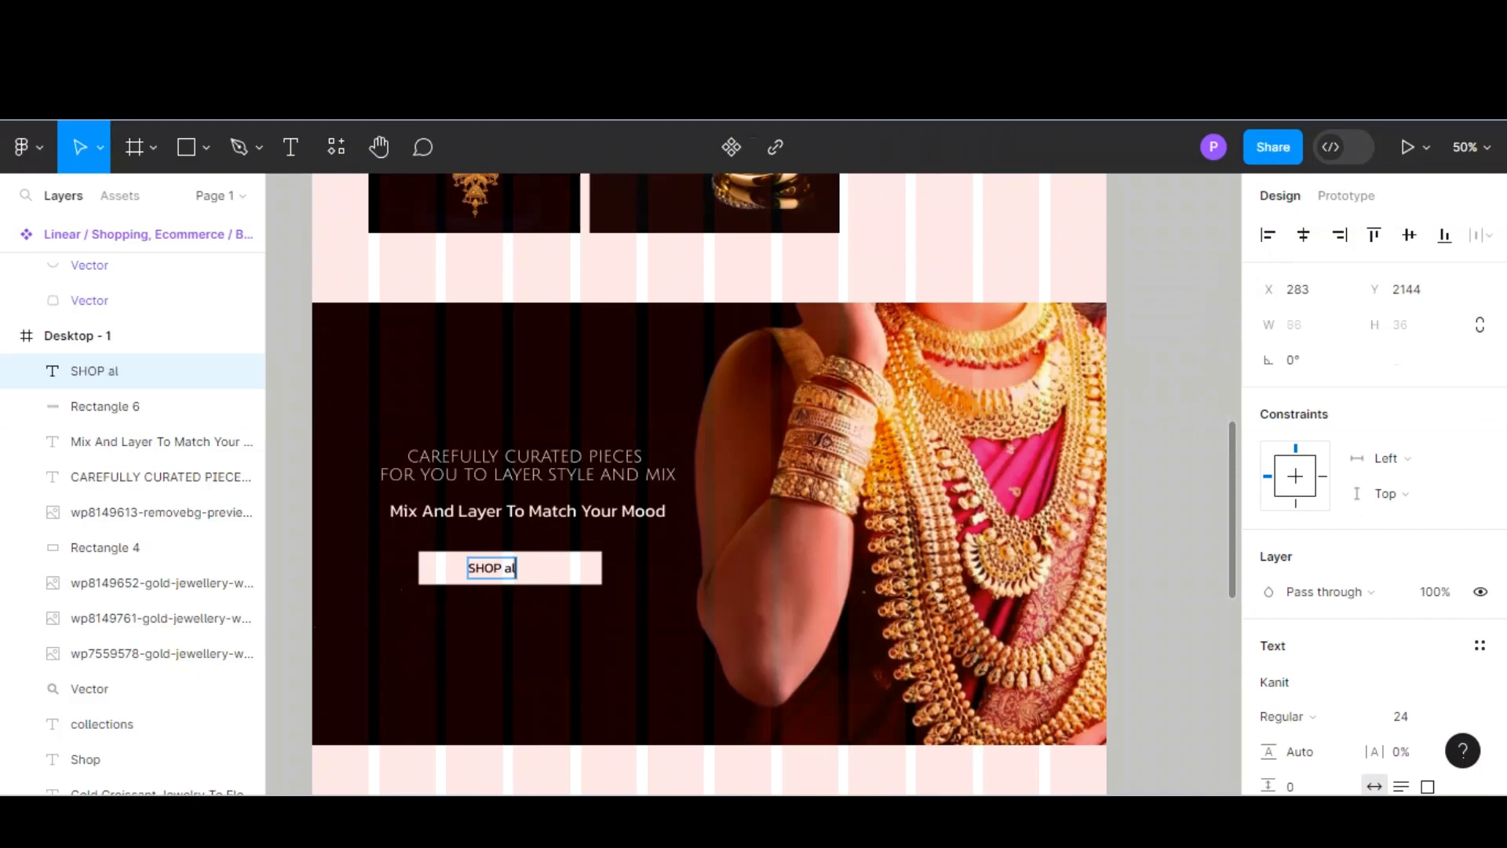
{"action": "type", "text": "ALL"}
{"action": "key", "text": "Escape"}
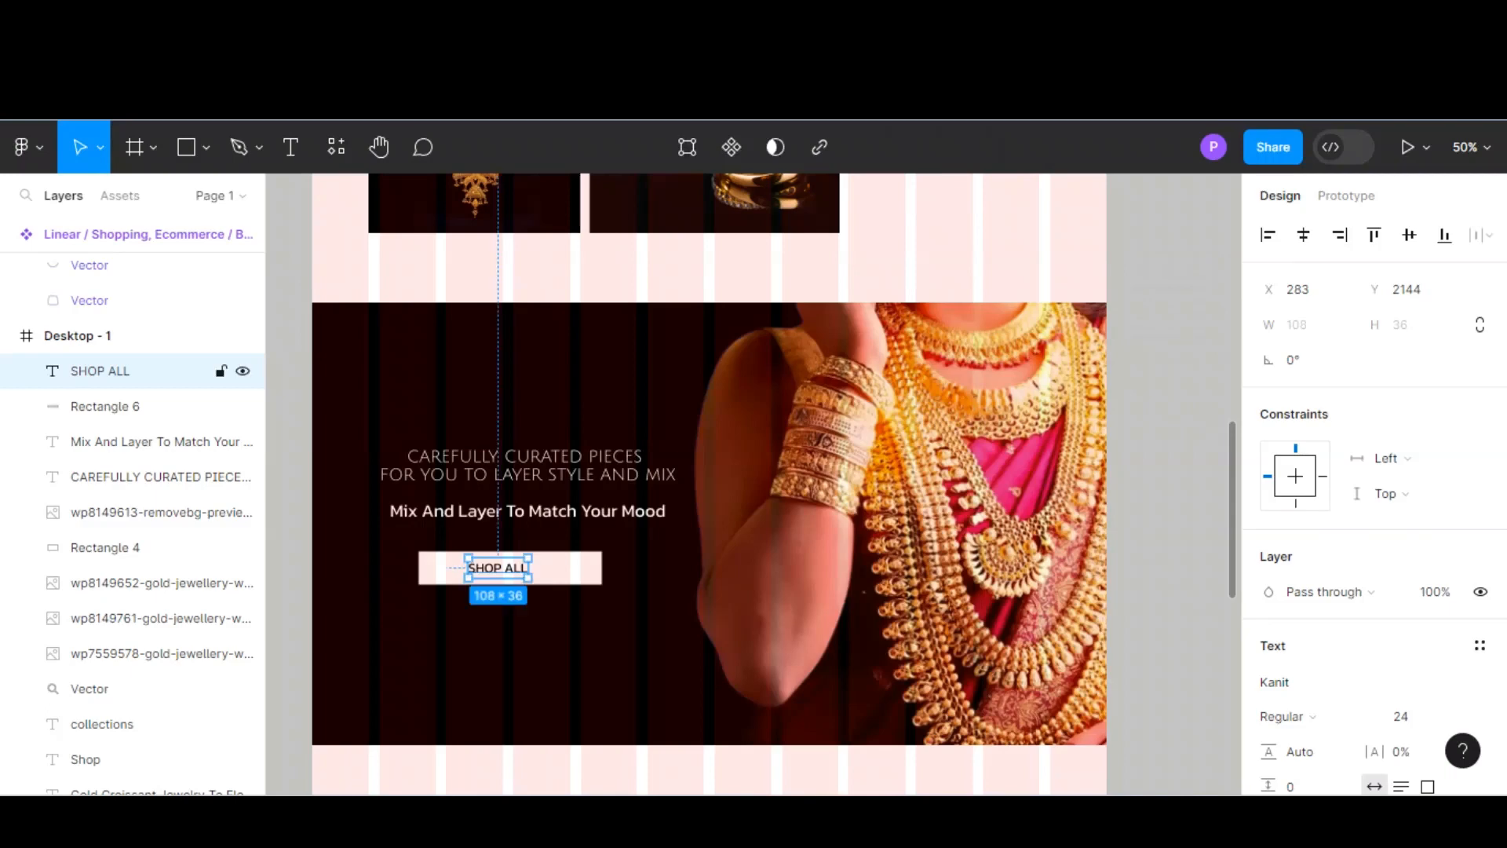
Step: Set the font weight of the SHOP ALL text to SemiBold
{"action": "key", "text": "Return"}
{"action": "left_click", "coordinate": [1283, 716]}
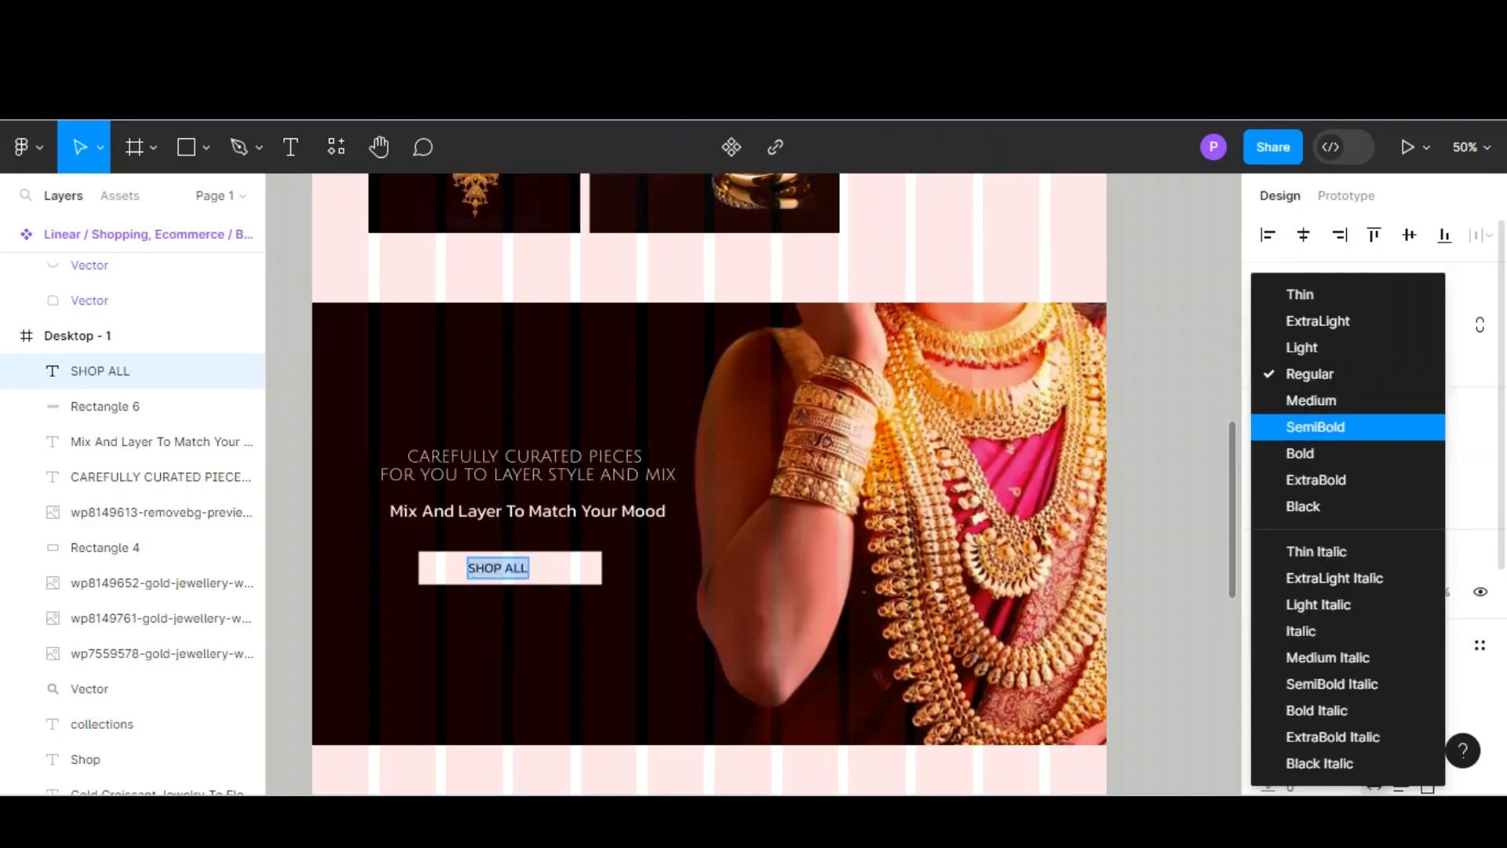
{"action": "left_click", "coordinate": [1315, 426]}
{"action": "key", "text": "Escape"}
{"action": "key", "text": "Escape"}
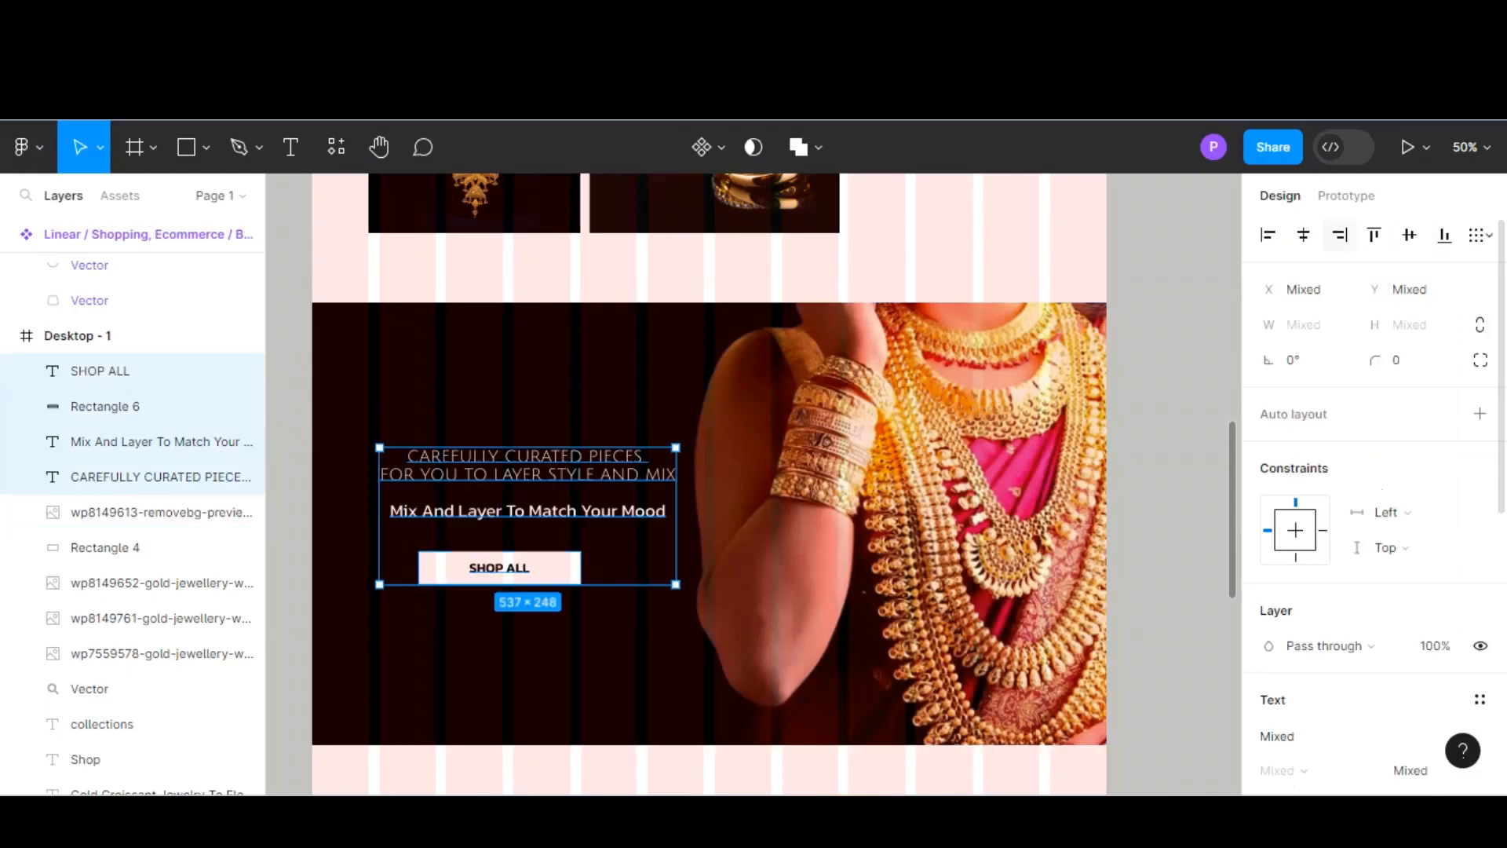
Step: Align the banner's heading, subtitle, button rectangle and SHOP ALL text on their horizontal centers
{"action": "left_click", "coordinate": [1303, 235]}
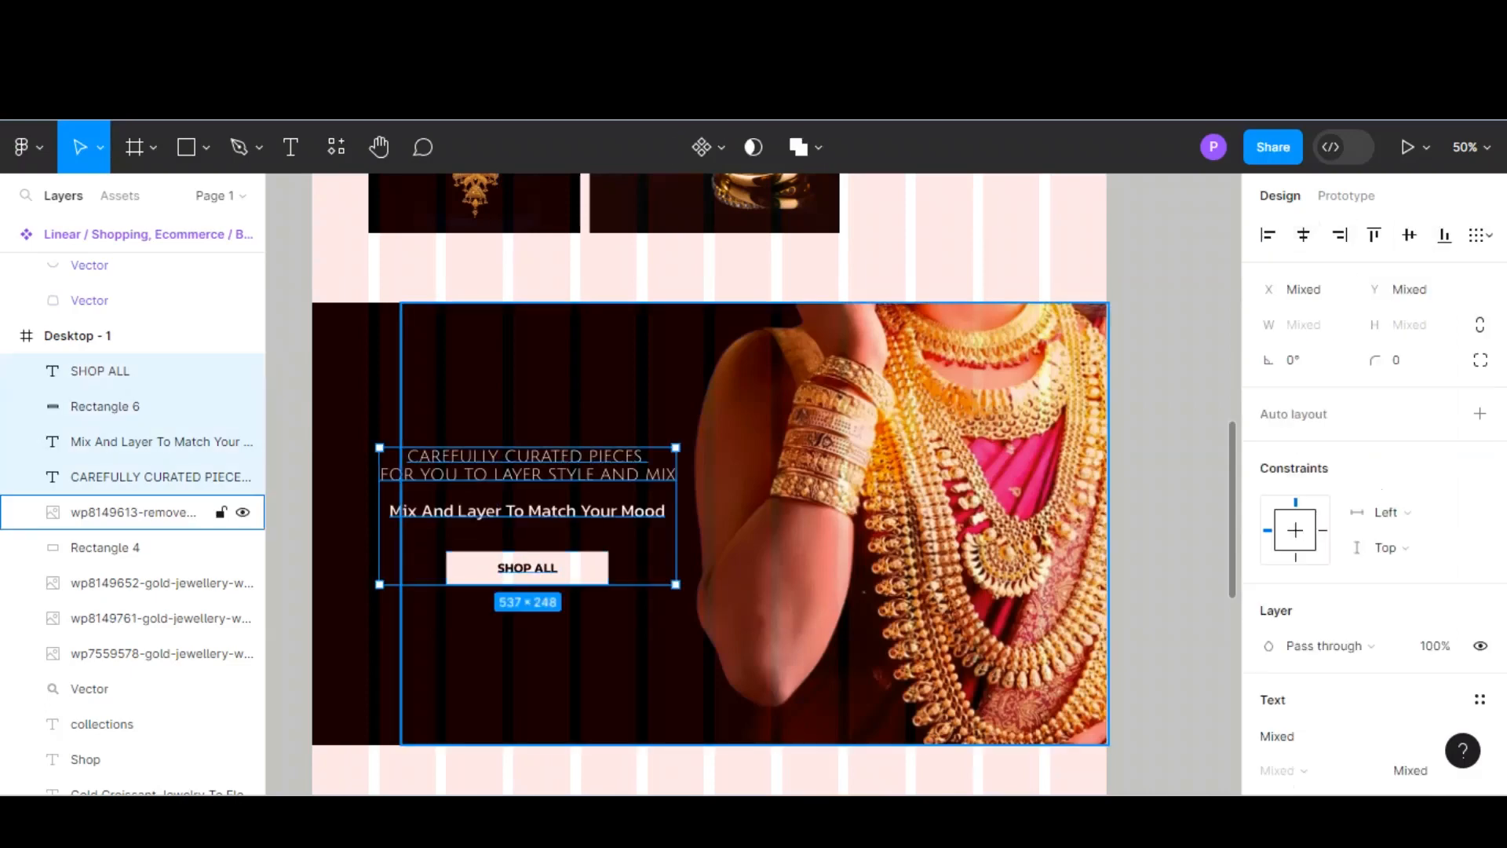
{"action": "left_click", "coordinate": [704, 691]}
{"action": "scroll", "coordinate": [704, 690], "scroll_direction": "down", "scroll_amount": 1}
{"action": "left_click", "coordinate": [704, 691]}
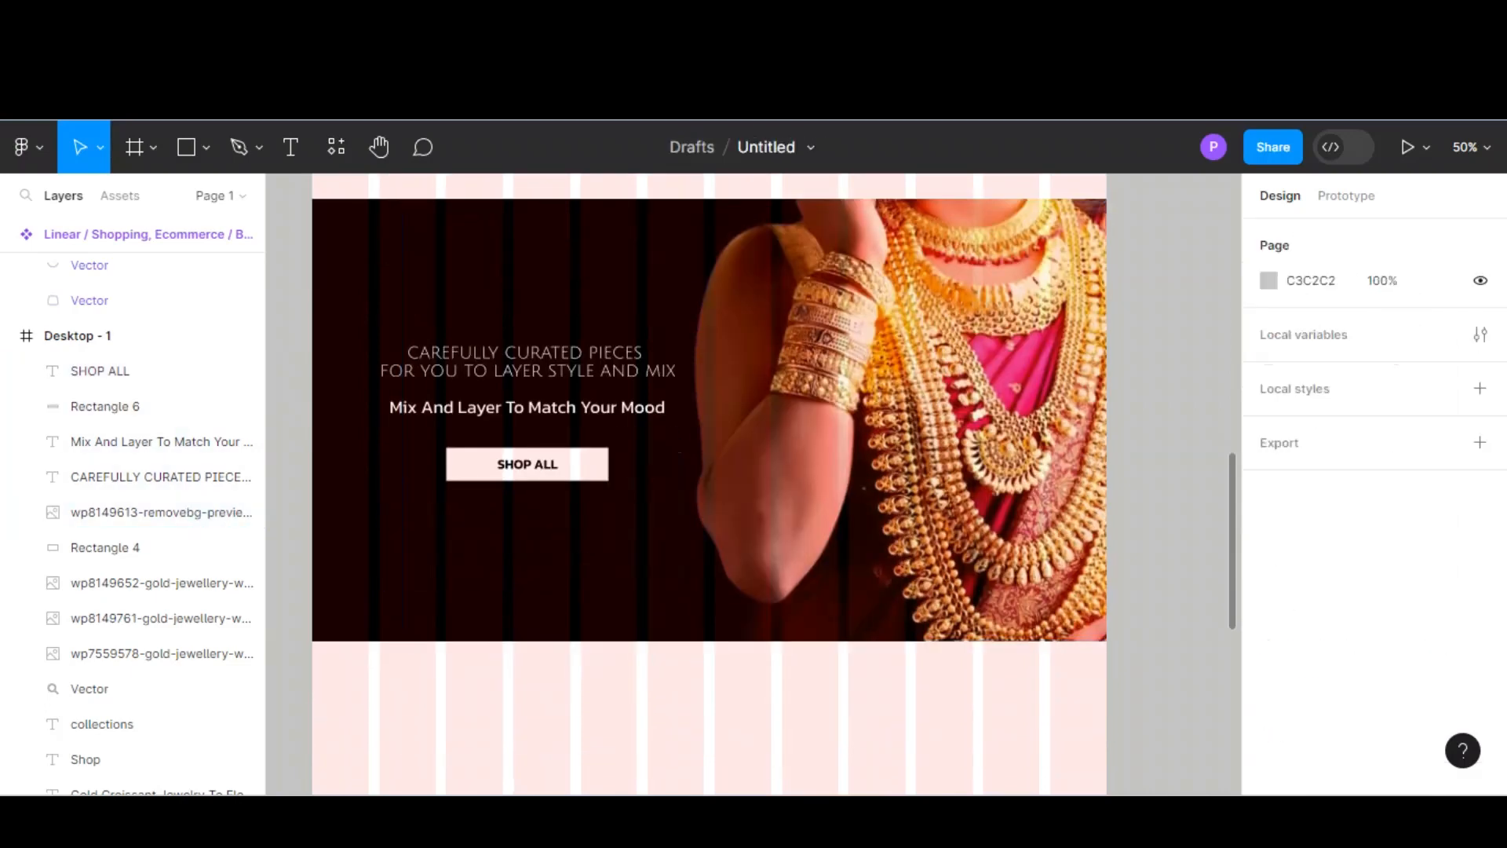
Step: Hide the frame's layout grid and review the finished banner and the sections above it
{"action": "right_click", "coordinate": [705, 691]}
{"action": "left_click", "coordinate": [1326, 663]}
{"action": "left_click", "coordinate": [1445, 574]}
{"action": "left_click", "coordinate": [1170, 550]}
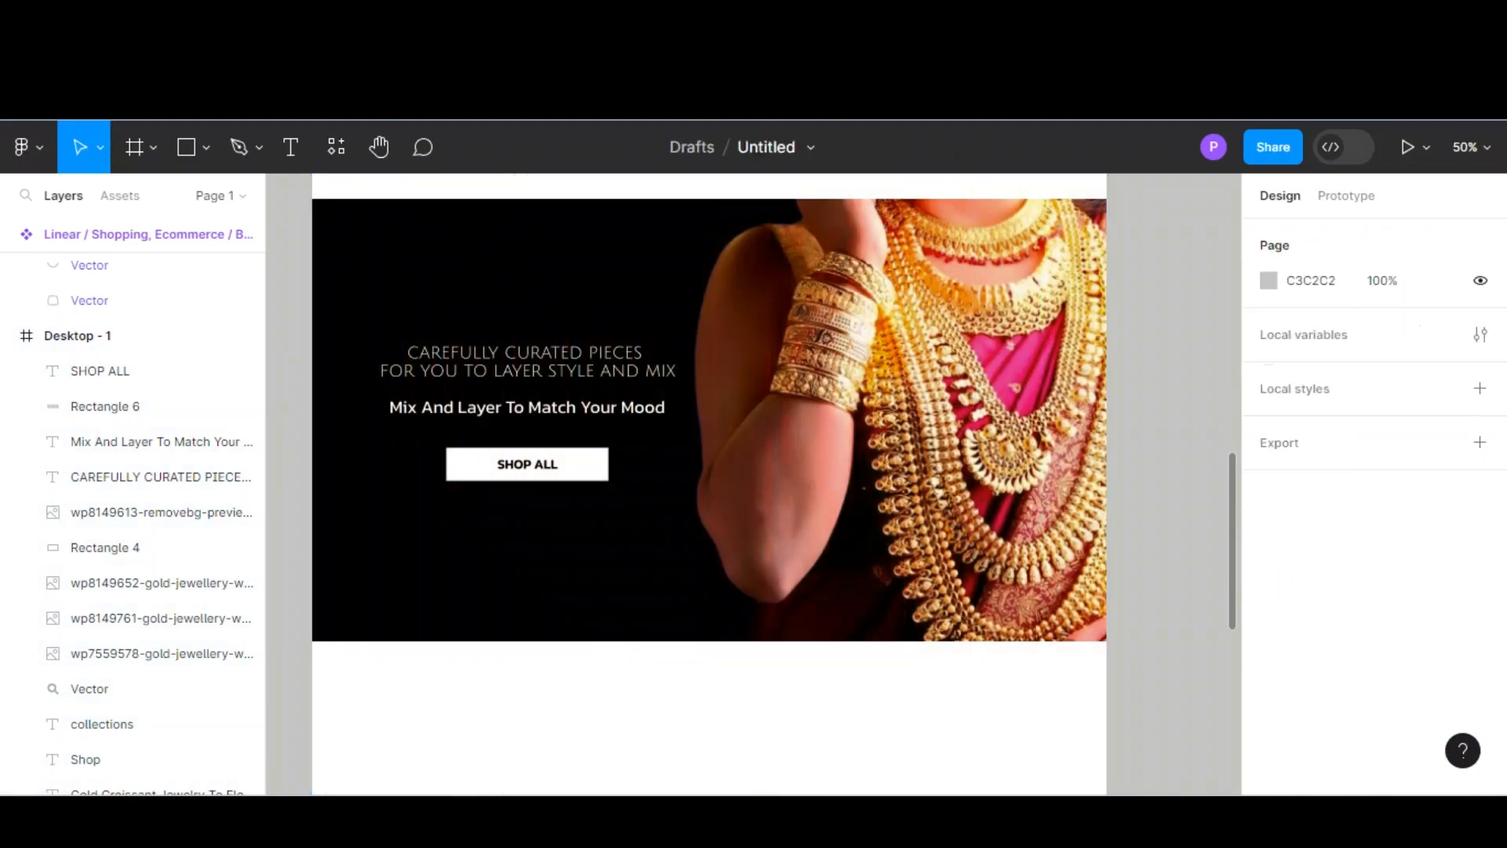
{"action": "scroll", "coordinate": [1169, 549], "scroll_direction": "up", "scroll_amount": 5}
{"action": "scroll", "coordinate": [709, 484], "scroll_direction": "up", "scroll_amount": 6}
{"action": "scroll", "coordinate": [708, 485], "scroll_direction": "down", "scroll_amount": 3}
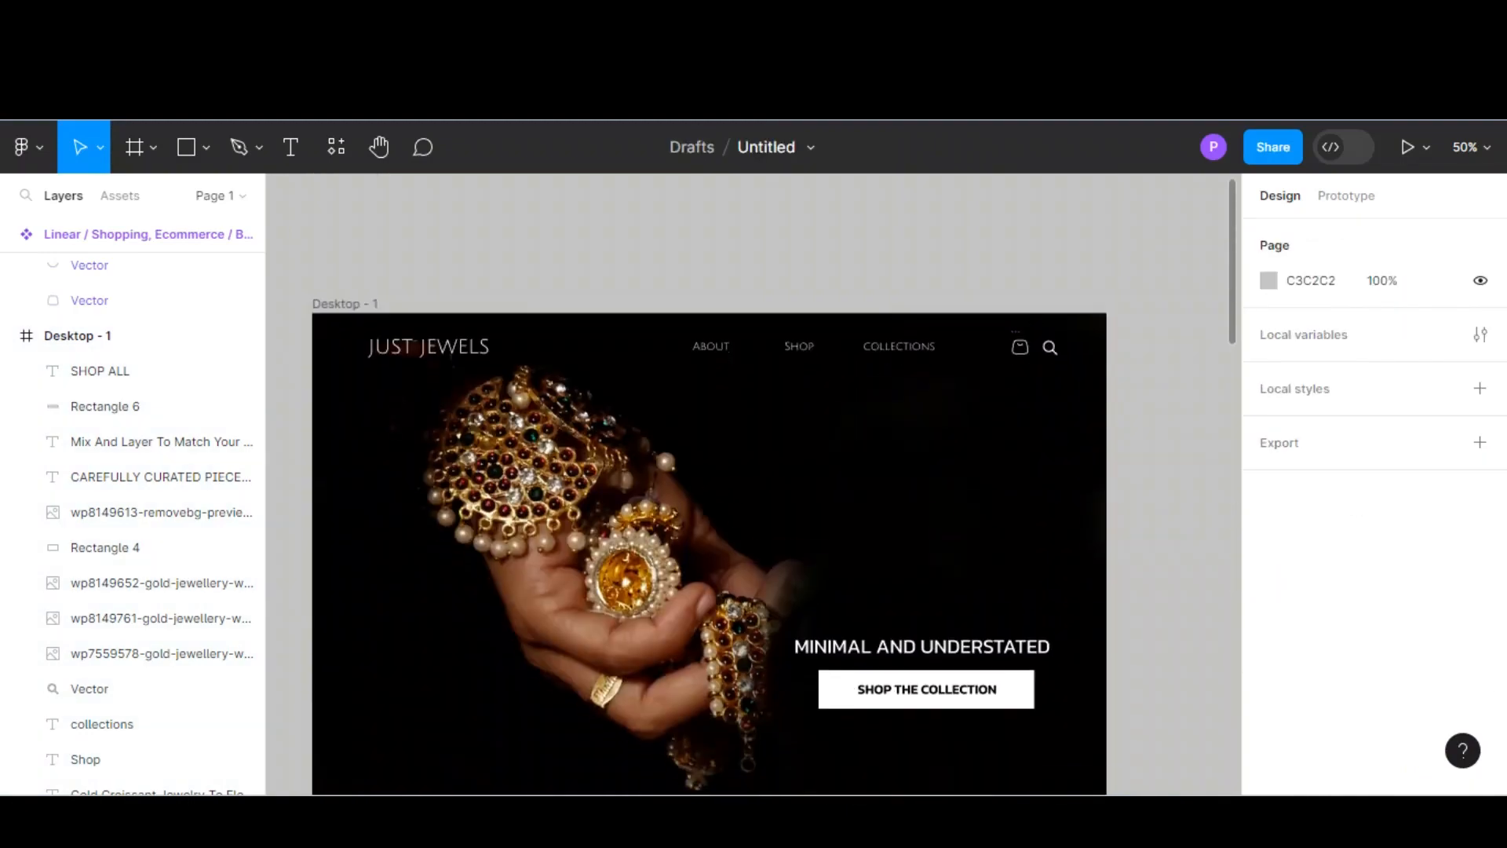
{"action": "scroll", "coordinate": [709, 484], "scroll_direction": "down", "scroll_amount": 2}
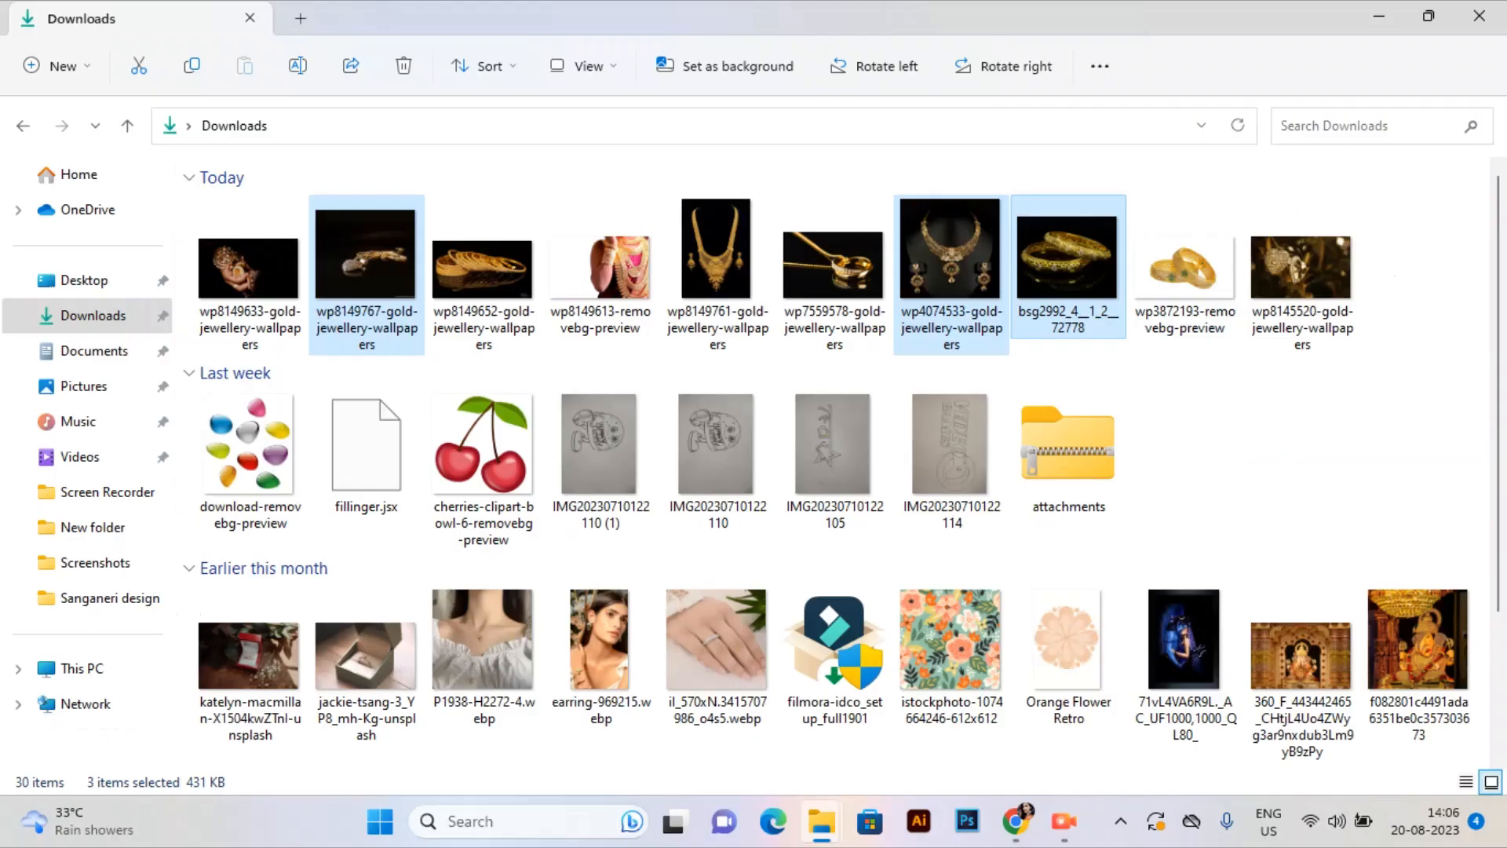
Step: Insert the wp8149767 and wp4074533 gold jewellery wallpapers and the bsg2992_4__1_2__72778 image from the Downloads folder into the design
{"action": "left_click_drag", "start_coordinate": [1052, 282], "coordinate": [932, 540]}
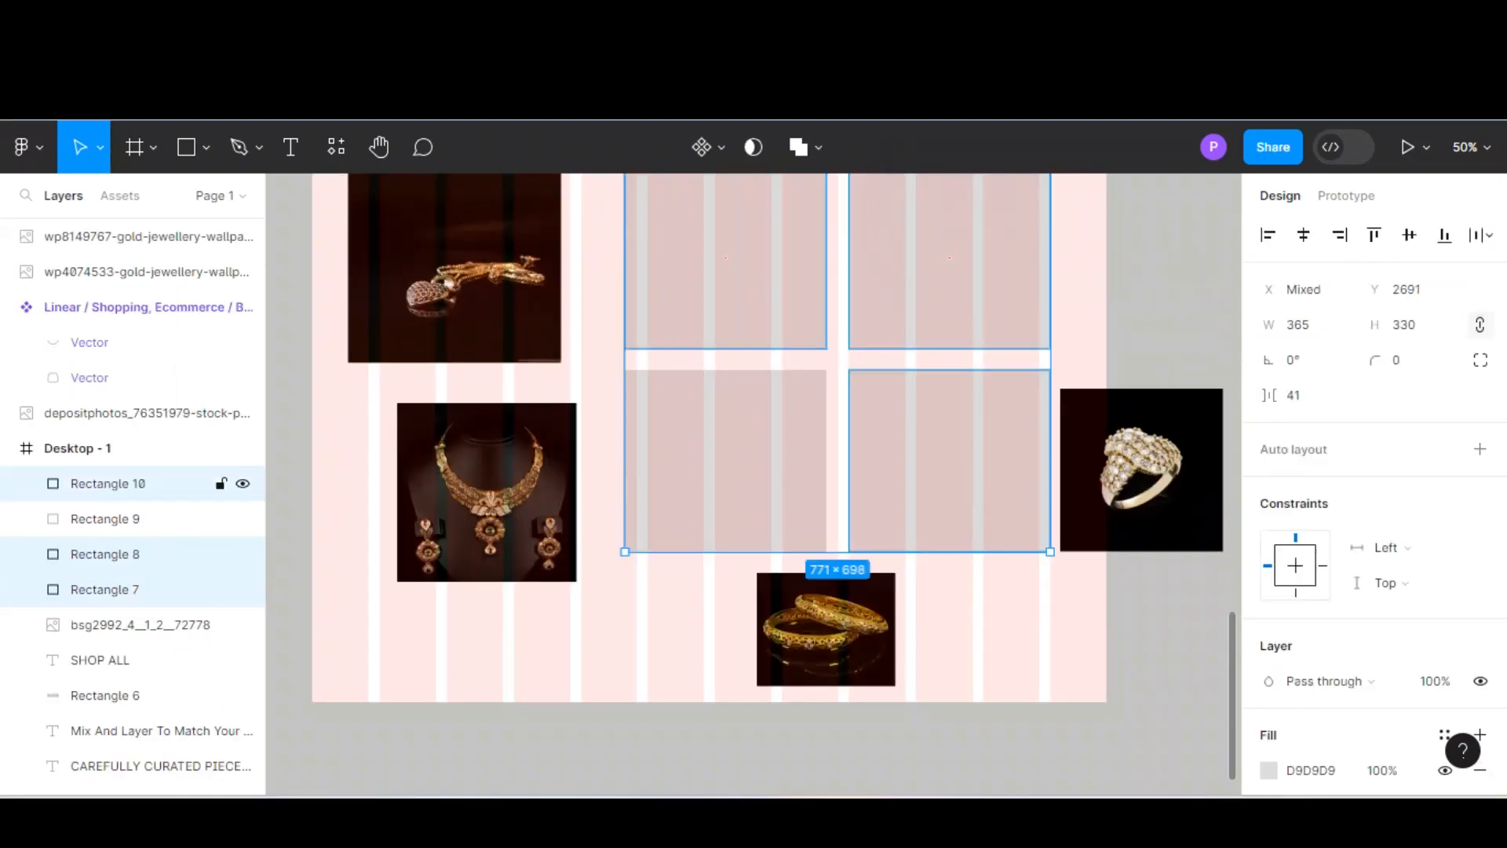
Step: Fill the four product grid rectangles with black from the document colors
{"action": "scroll", "coordinate": [1373, 471], "scroll_direction": "down", "scroll_amount": 3}
{"action": "left_click", "coordinate": [1269, 549]}
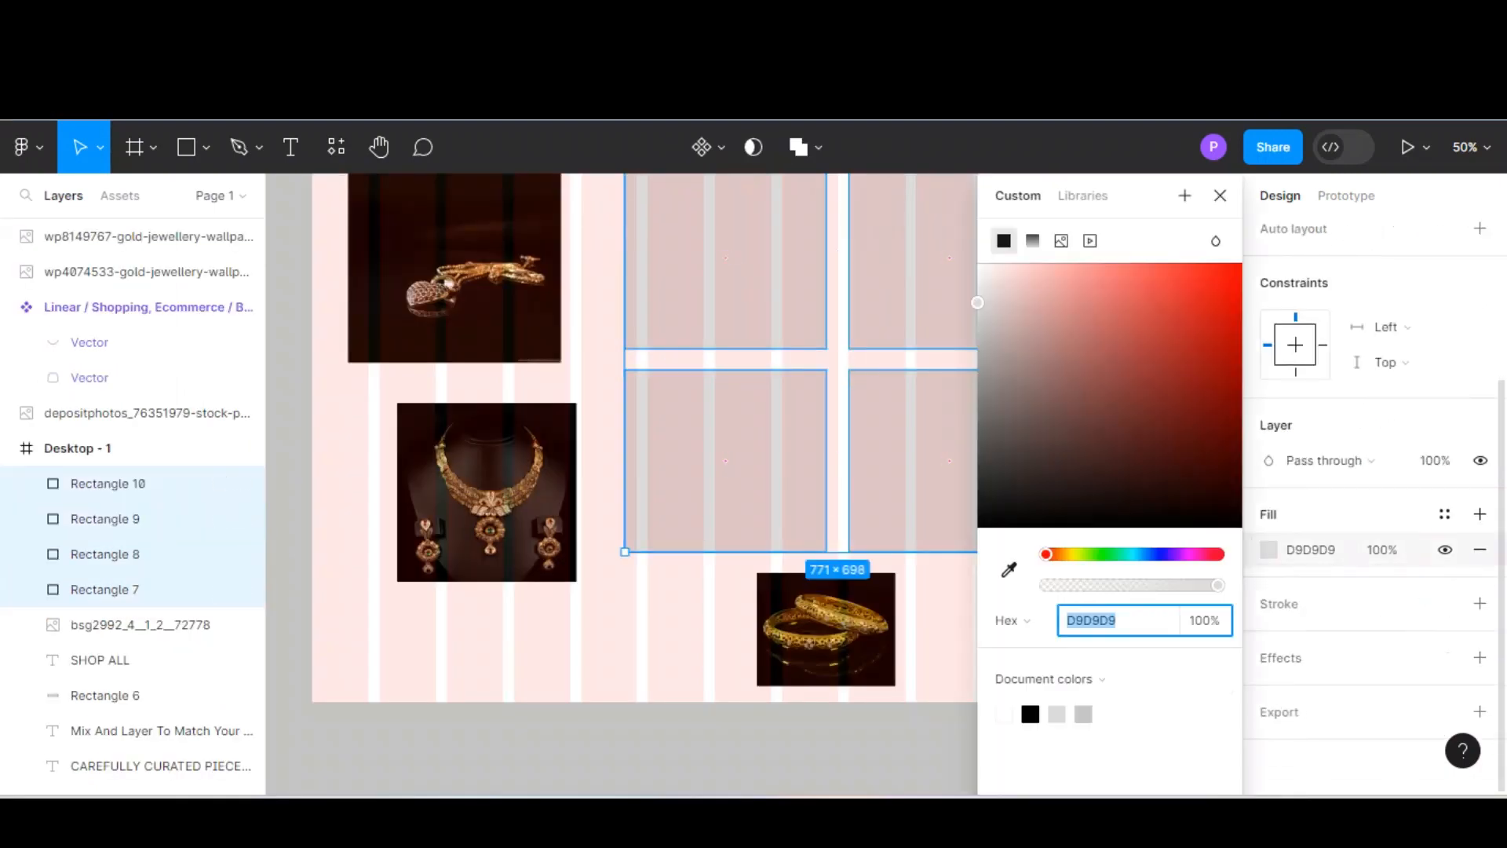
{"action": "left_click", "coordinate": [1030, 714]}
{"action": "left_click", "coordinate": [919, 738]}
{"action": "scroll", "coordinate": [597, 440], "scroll_direction": "up", "scroll_amount": 1}
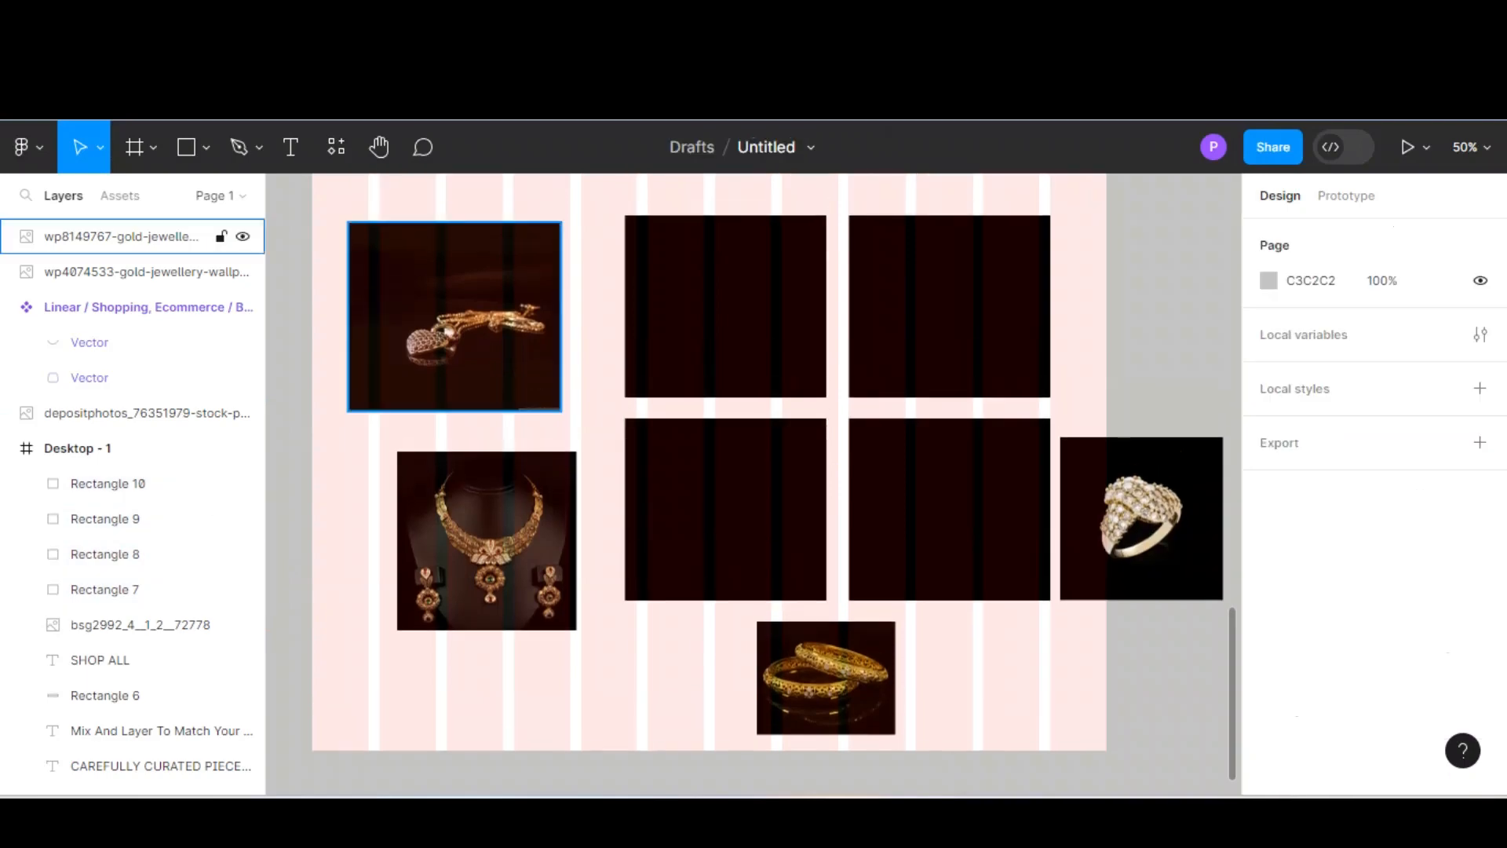
Step: Arrange the jewellery images over the four black rectangles and hide the frame's layout grid
{"action": "left_click_drag", "start_coordinate": [455, 317], "coordinate": [719, 306]}
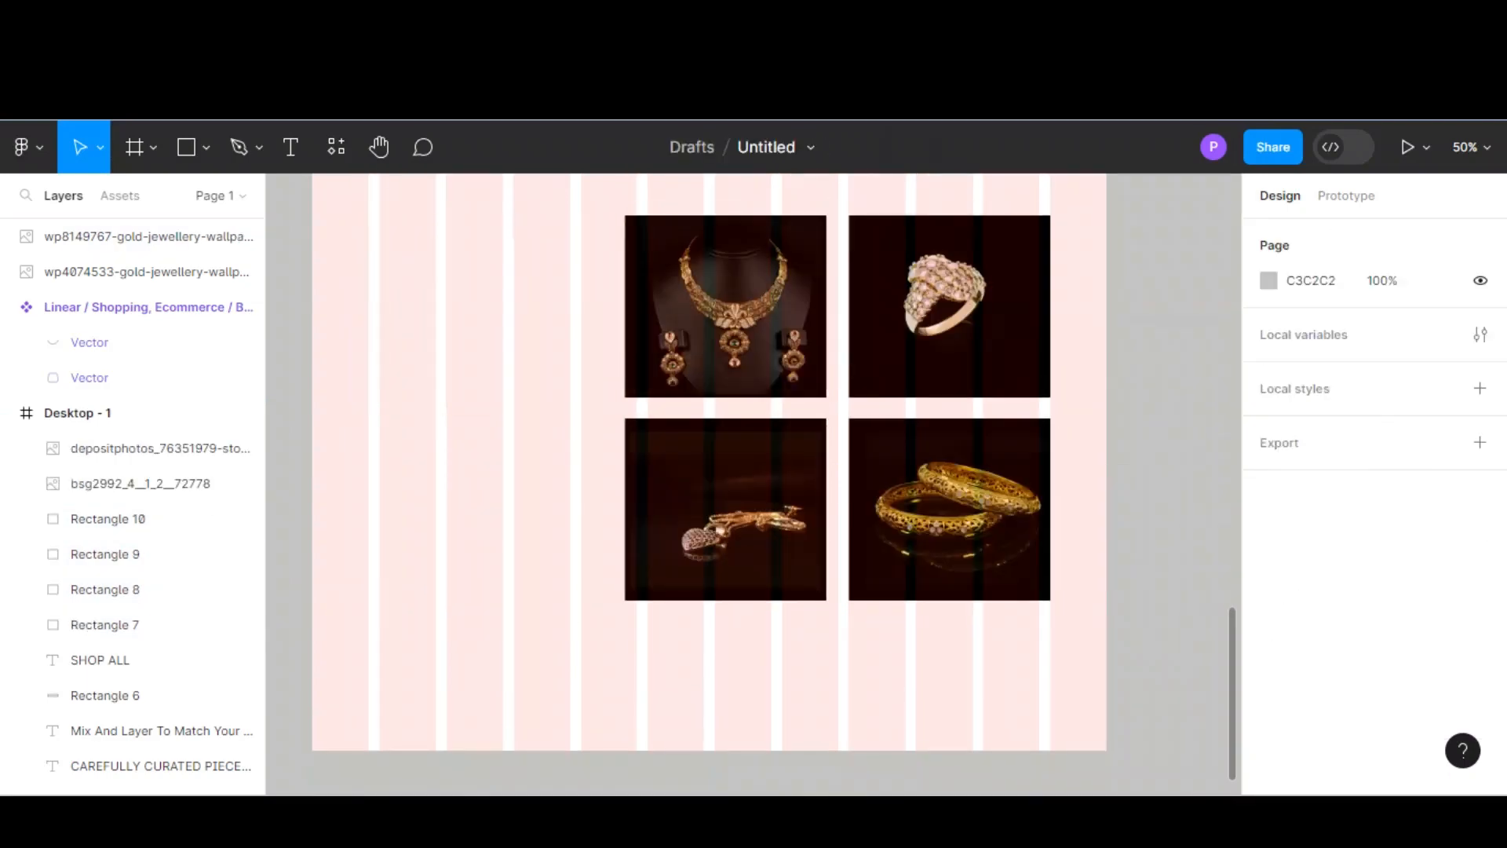
{"action": "left_click", "coordinate": [77, 413]}
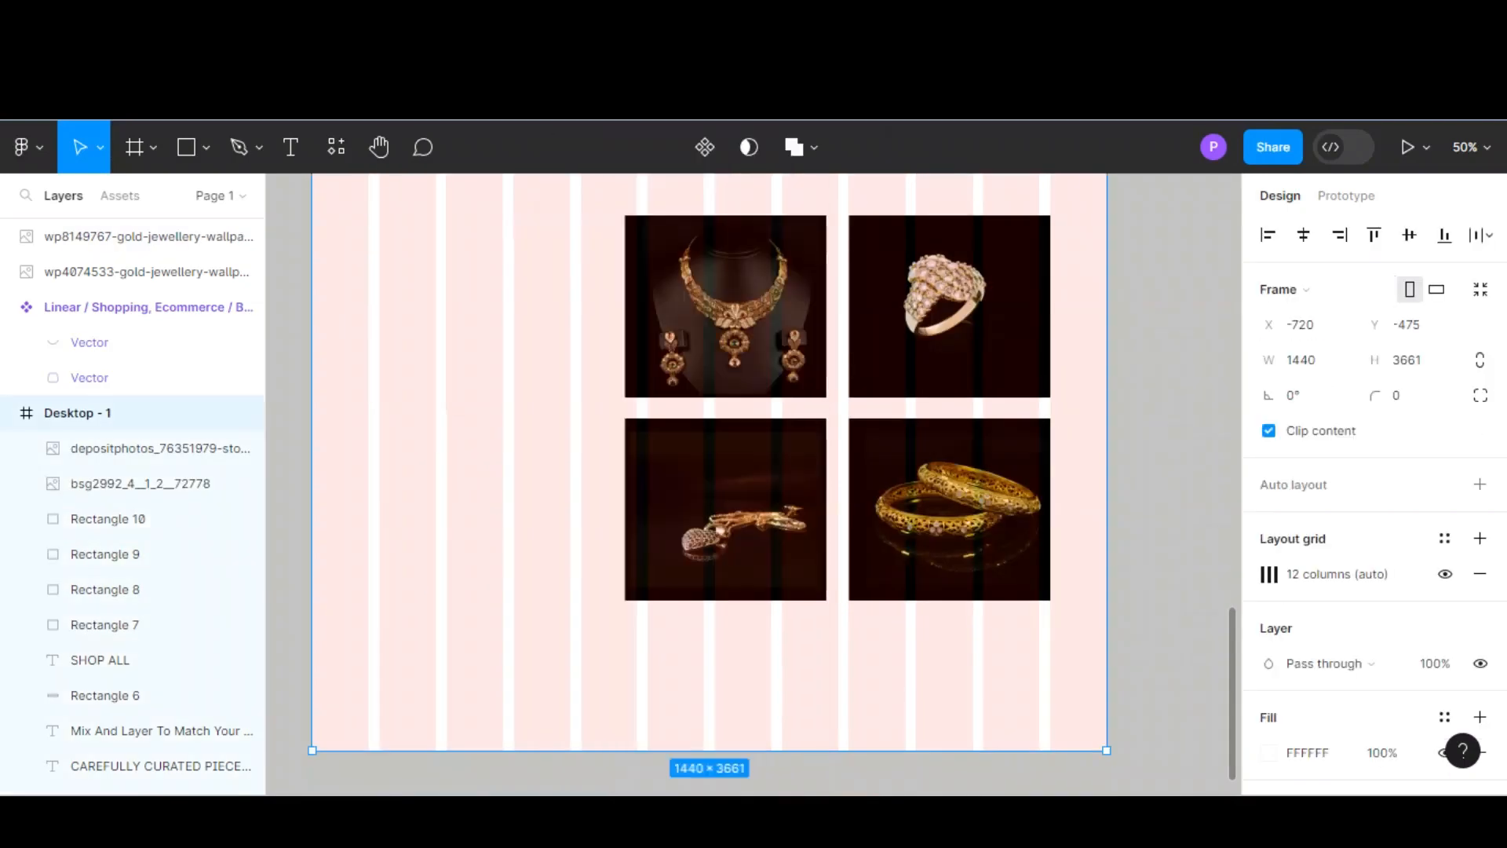
{"action": "left_click", "coordinate": [1447, 572]}
{"action": "left_click", "coordinate": [1170, 565]}
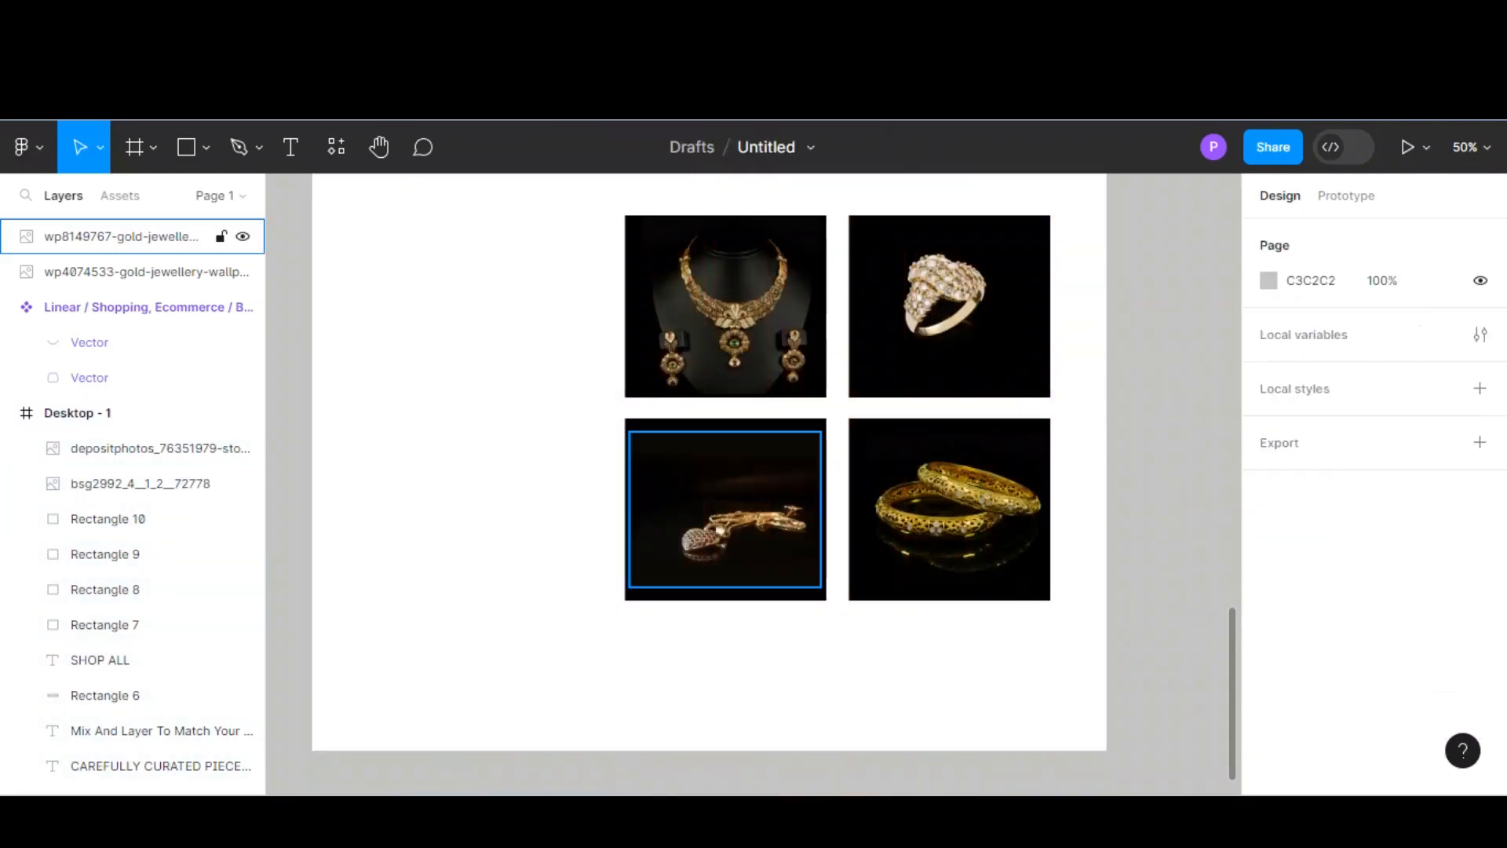
Step: Slightly lower the exposure of the pendant image in the product grid
{"action": "left_click", "coordinate": [723, 511]}
{"action": "left_click", "coordinate": [1269, 539]}
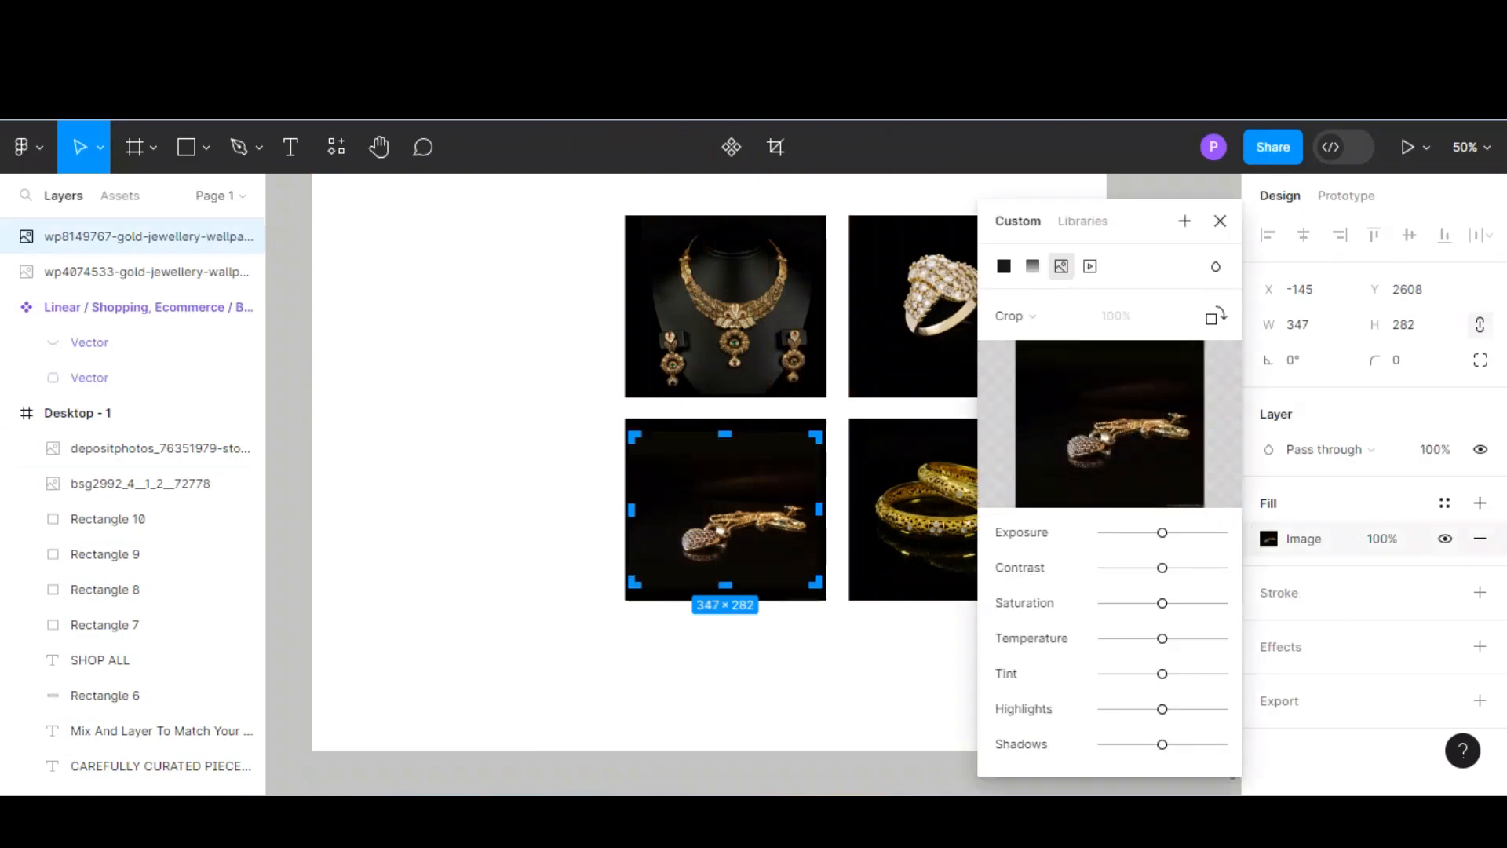
{"action": "left_click_drag", "start_coordinate": [1162, 532], "coordinate": [1150, 532]}
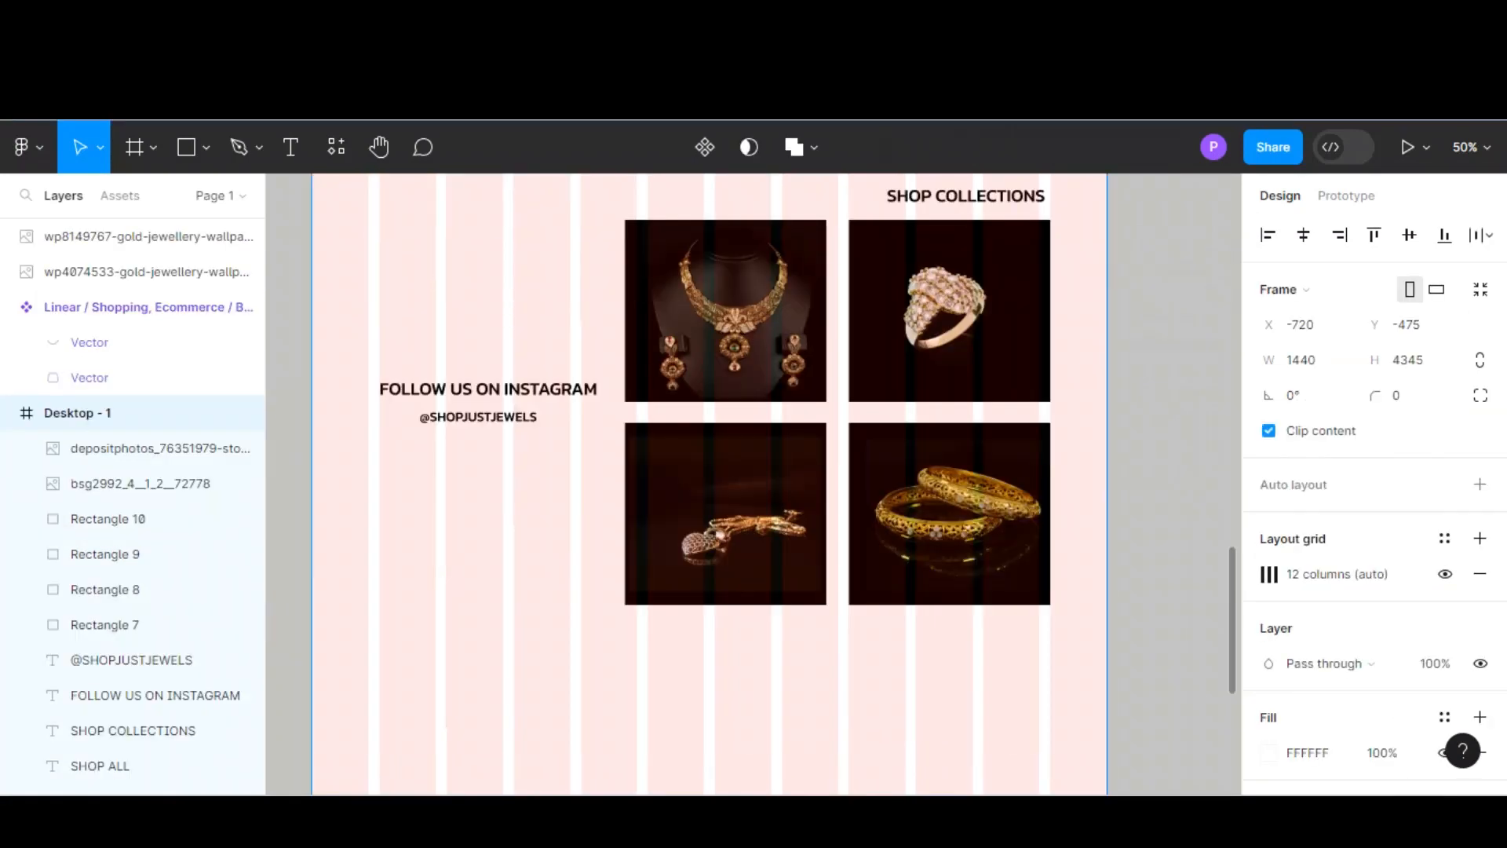
Step: Insert the wp8145520 gold jewellery wallpaper from the Downloads folder into the Desktop - 1 frame
{"action": "mouse_move", "coordinate": [824, 815]}
{"action": "left_click", "coordinate": [1171, 710]}
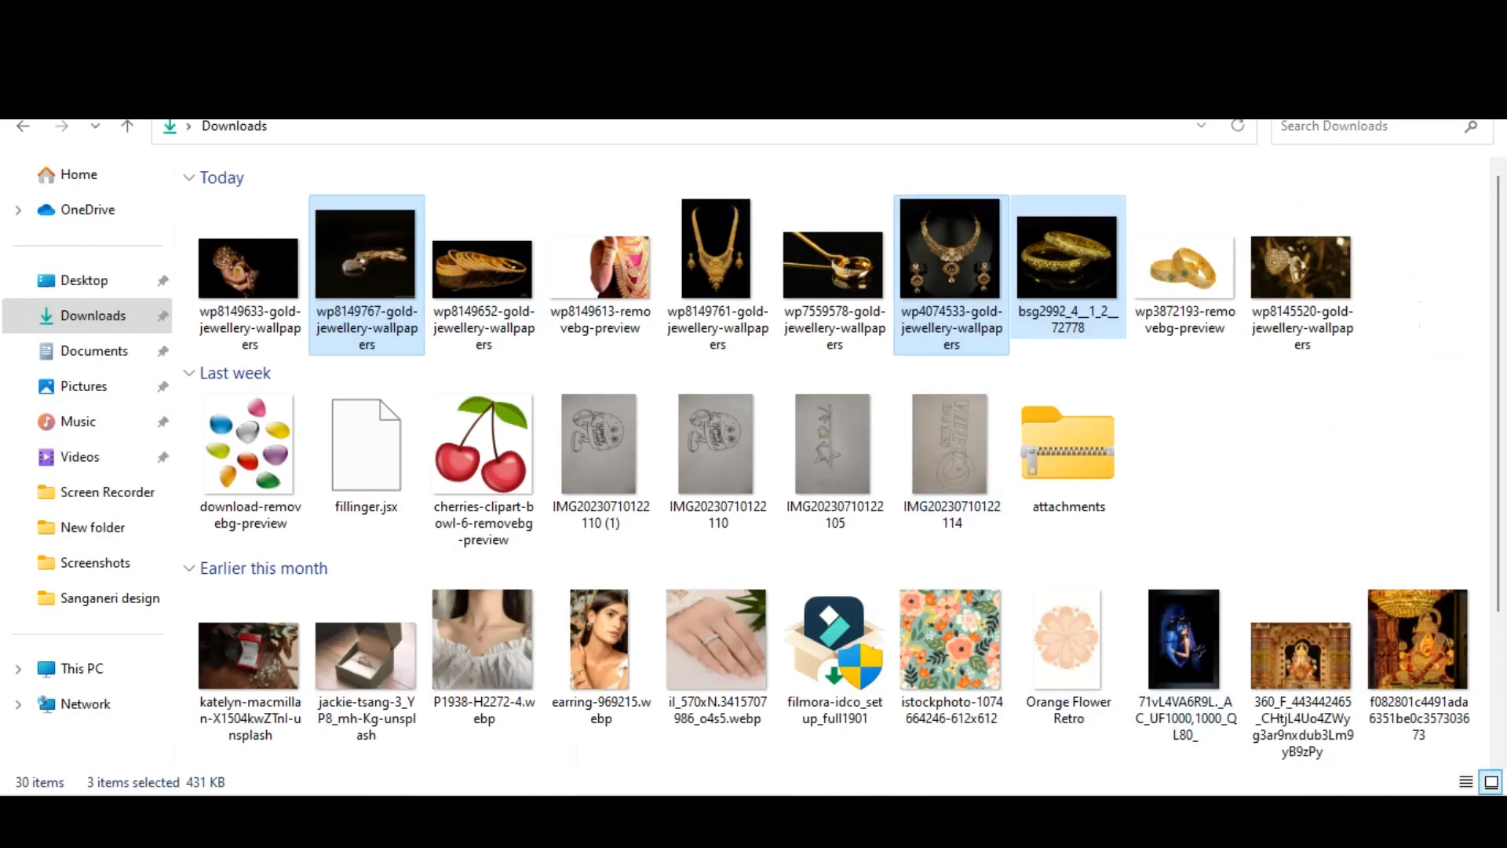
{"action": "left_click", "coordinate": [1301, 270]}
{"action": "left_click_drag", "start_coordinate": [1307, 514], "coordinate": [518, 596]}
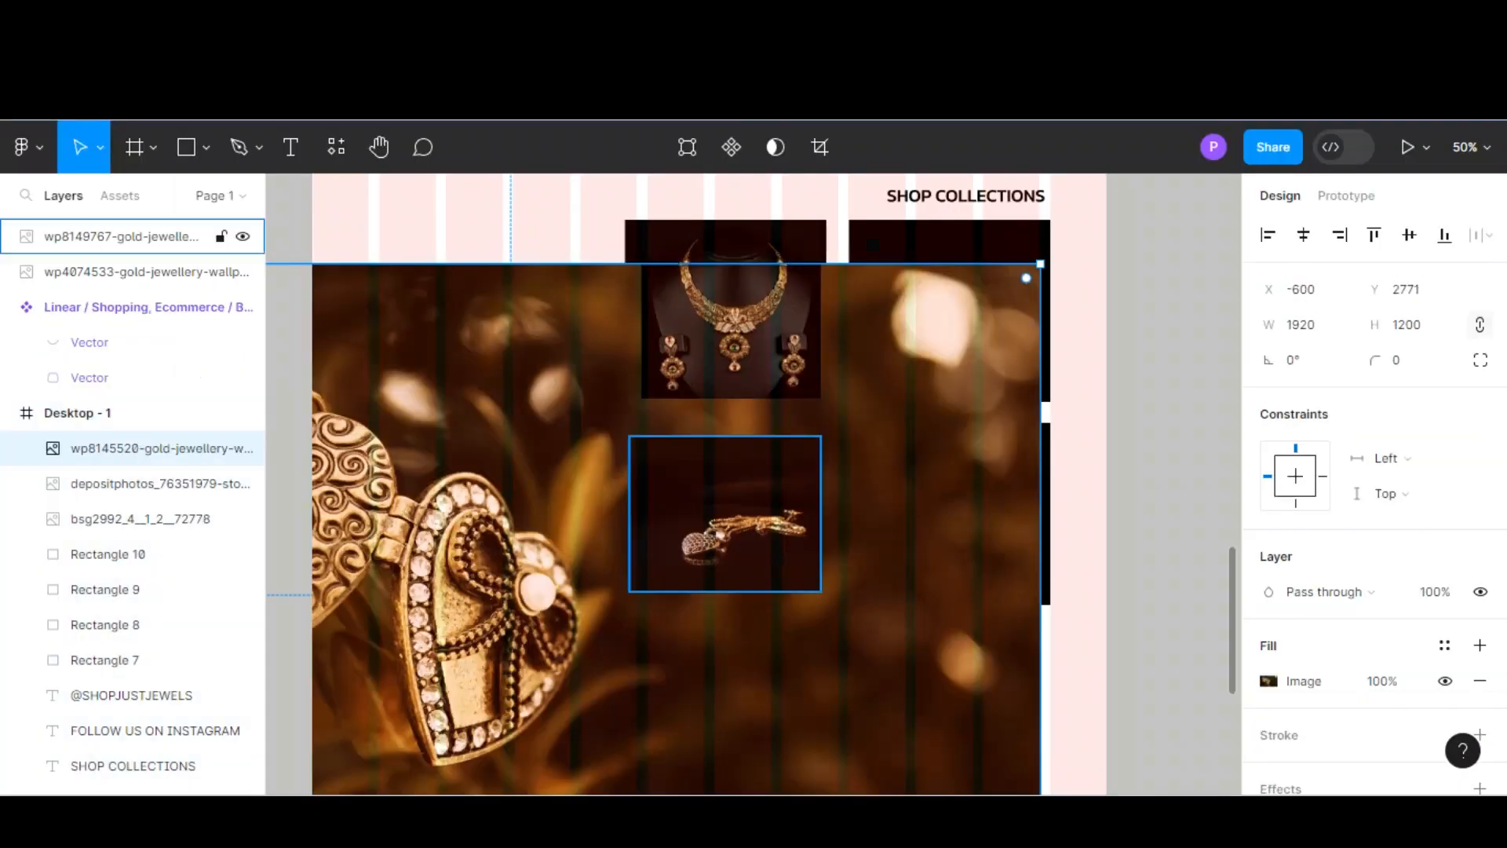
Step: Scale the inserted locket image down to about 1038 × 649 and move it below the product grid
{"action": "key", "text": "ctrl+minus"}
{"action": "left_click_drag", "start_coordinate": [667, 558], "coordinate": [733, 682]}
{"action": "scroll", "coordinate": [733, 644], "scroll_direction": "down", "scroll_amount": 1}
{"action": "left_click_drag", "start_coordinate": [434, 395], "coordinate": [678, 548]}
{"action": "left_click_drag", "start_coordinate": [820, 638], "coordinate": [731, 556]}
{"action": "key", "text": "ctrl+plus"}
{"action": "scroll", "coordinate": [732, 556], "scroll_direction": "down", "scroll_amount": 2}
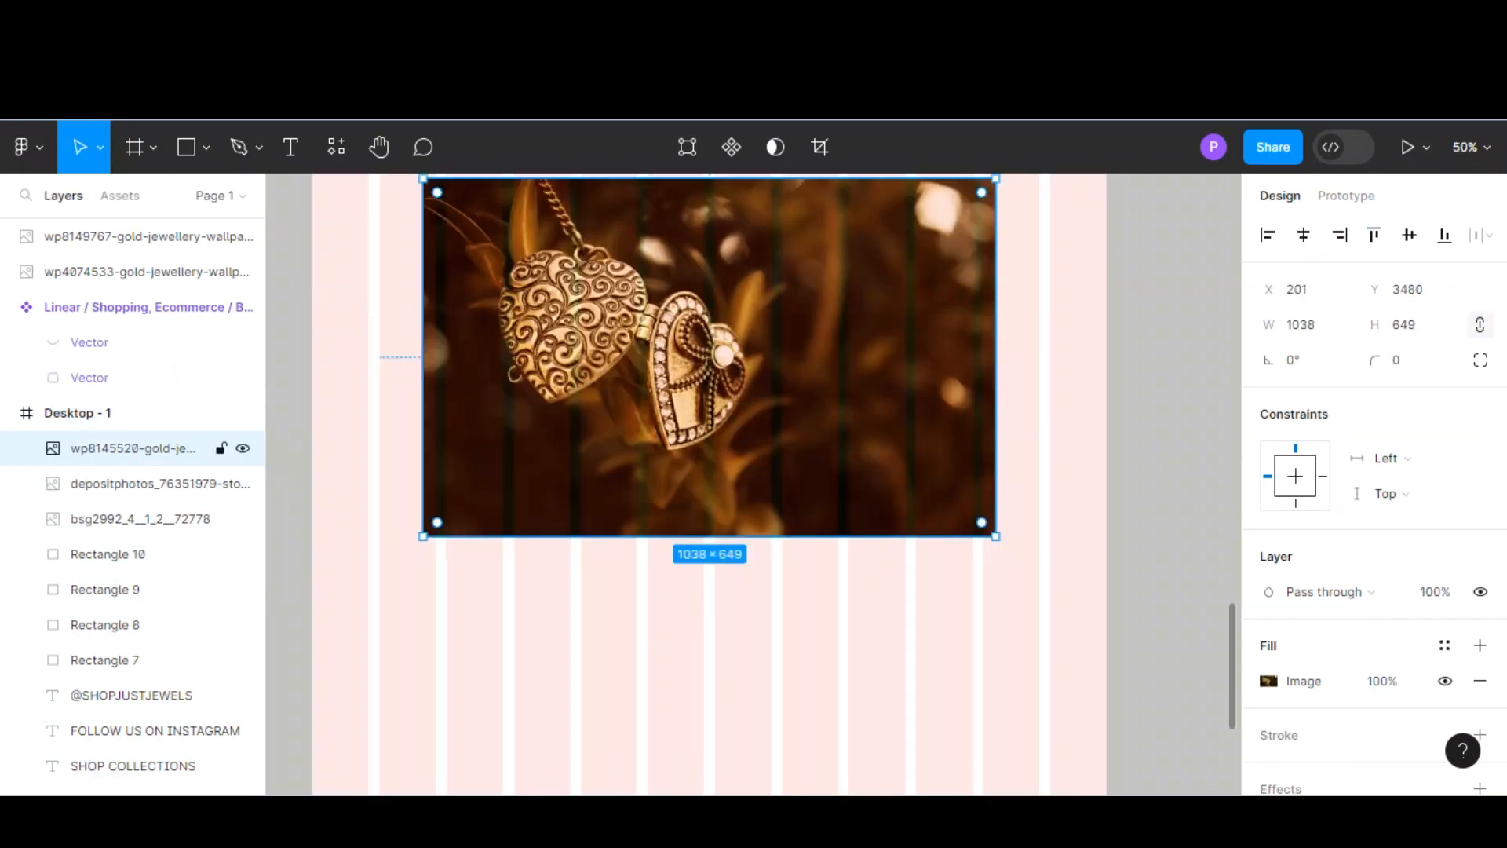
{"action": "scroll", "coordinate": [710, 439], "scroll_direction": "up", "scroll_amount": 3}
{"action": "left_click_drag", "start_coordinate": [710, 440], "coordinate": [696, 468]}
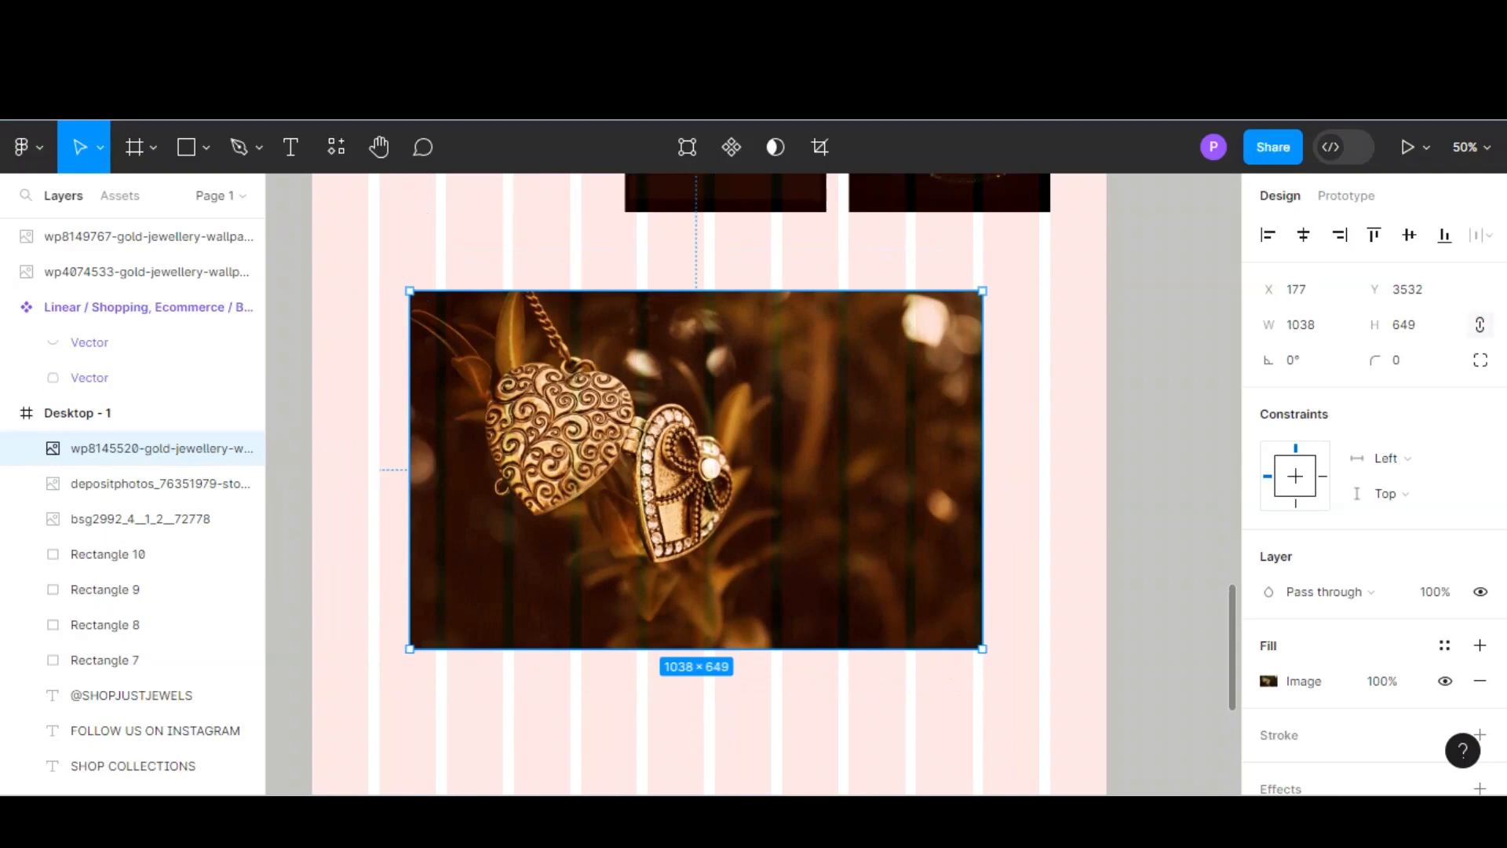
Step: Enlarge the locket image to about 1439 × 900 so it spans the frame's full width
{"action": "left_click_drag", "start_coordinate": [982, 648], "coordinate": [1106, 726]}
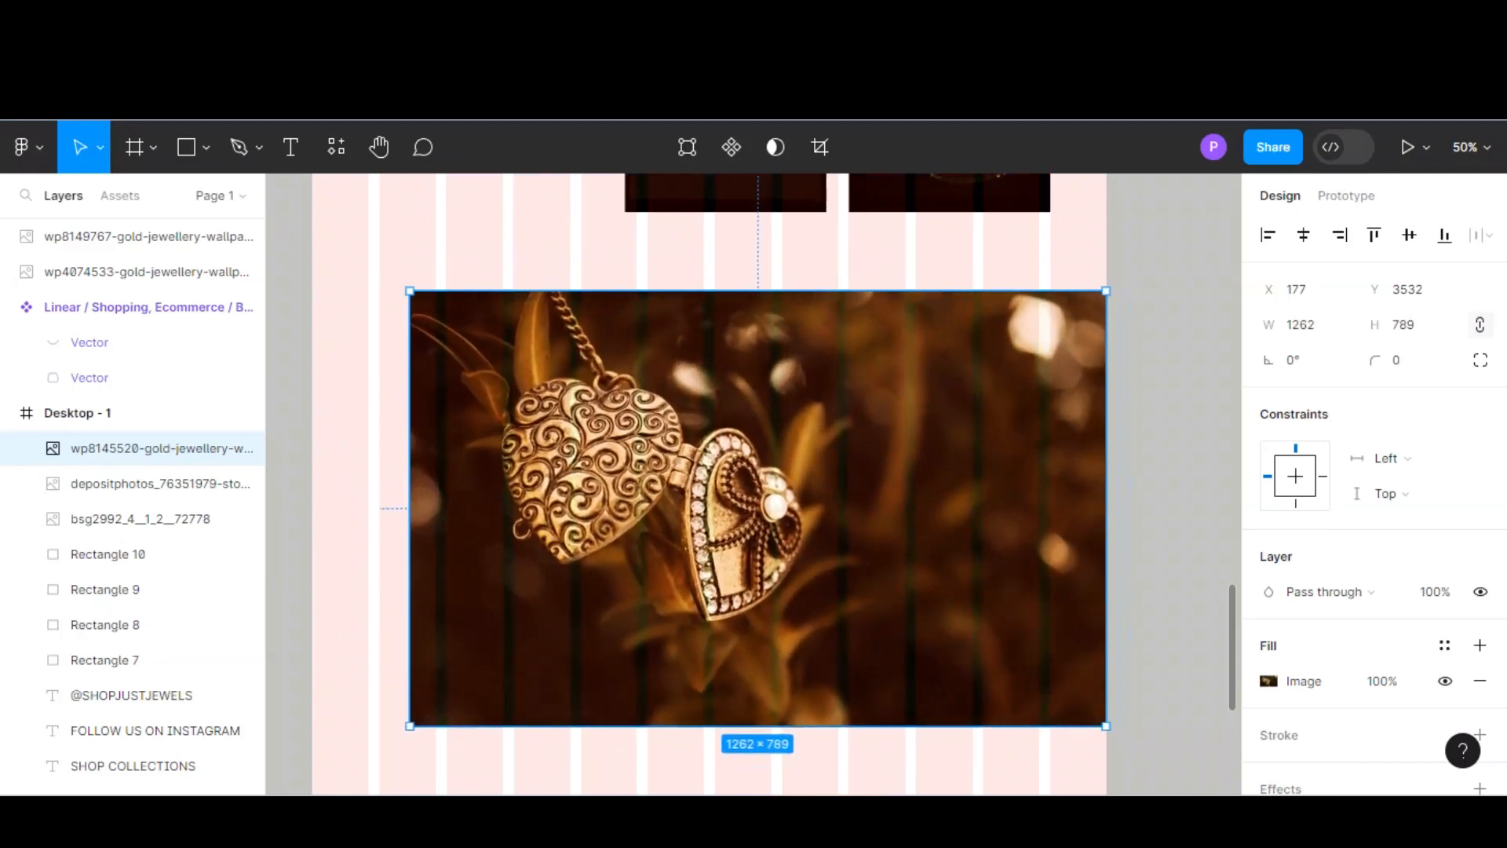
{"action": "left_click_drag", "start_coordinate": [409, 727], "coordinate": [312, 787]}
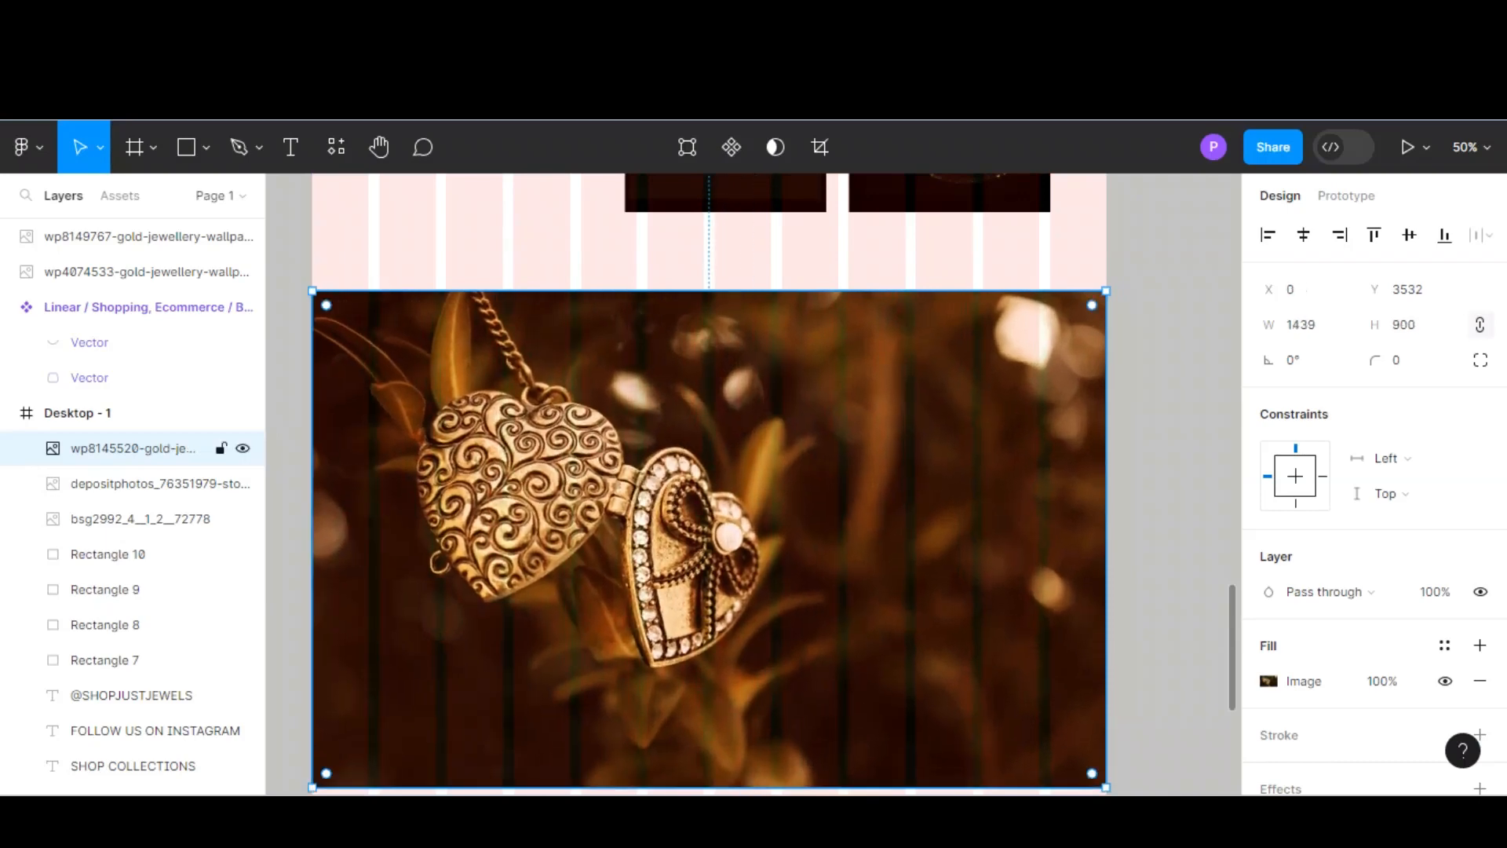
{"action": "key", "text": "Escape"}
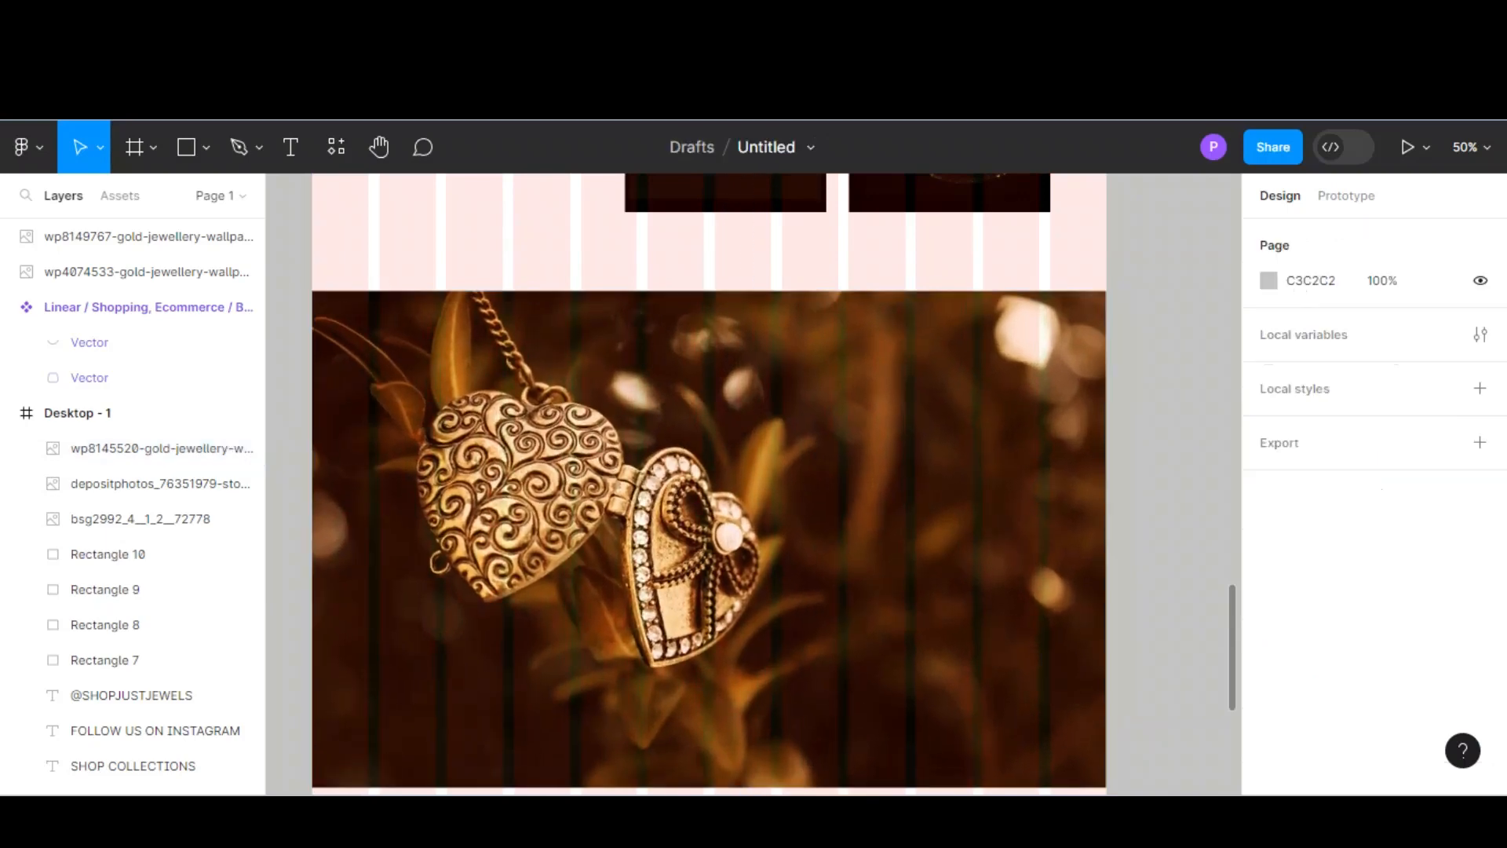
Step: Hide the frame's layout grid and review the full-width locket image with the areas around it
{"action": "left_click", "coordinate": [134, 448]}
{"action": "right_click", "coordinate": [746, 251]}
{"action": "left_click", "coordinate": [1056, 440]}
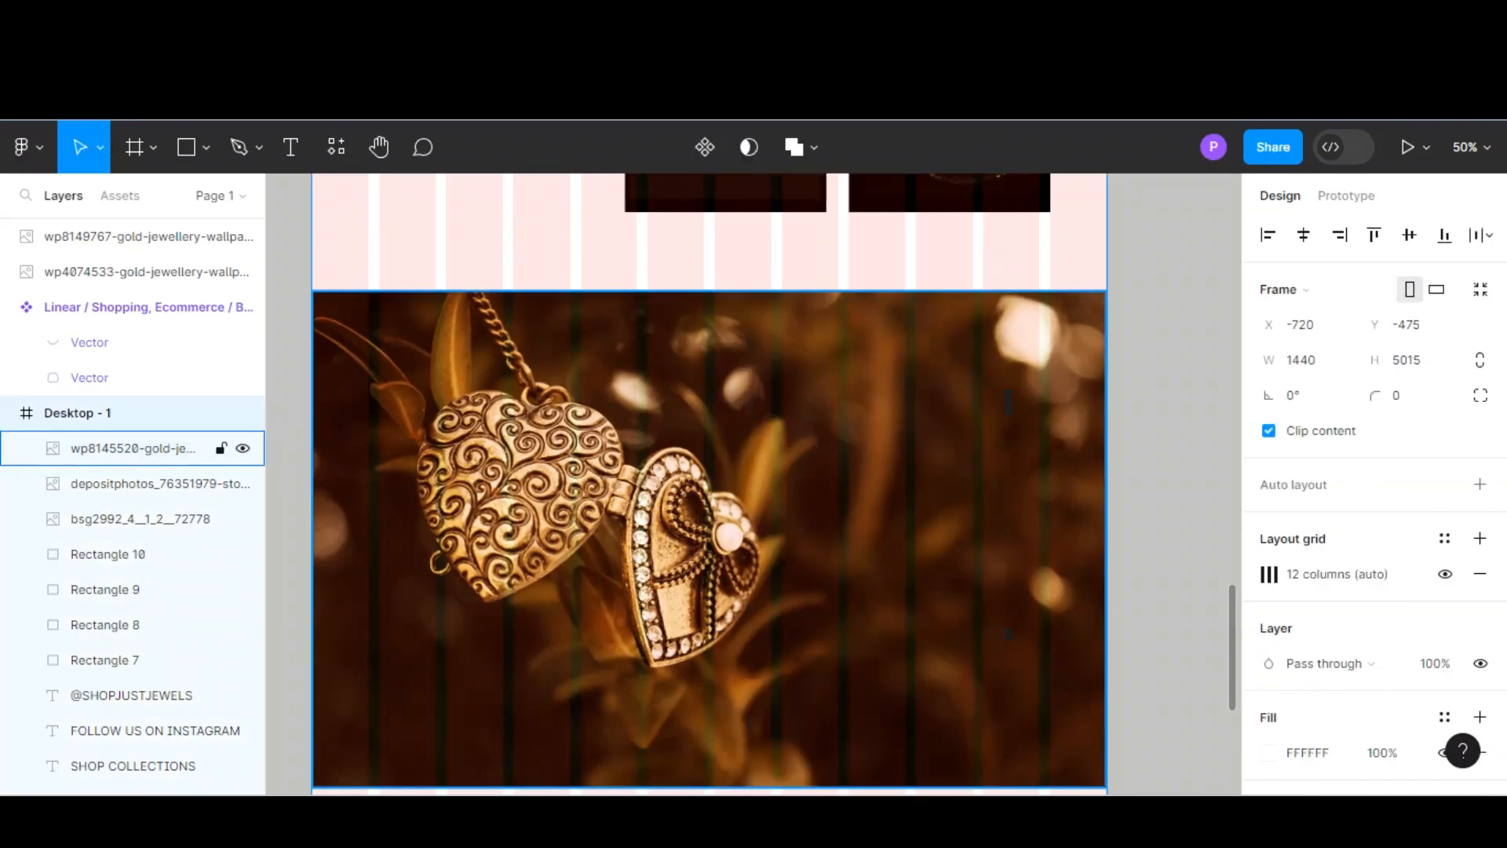
{"action": "left_click", "coordinate": [1445, 574]}
{"action": "scroll", "coordinate": [709, 481], "scroll_direction": "down", "scroll_amount": 2}
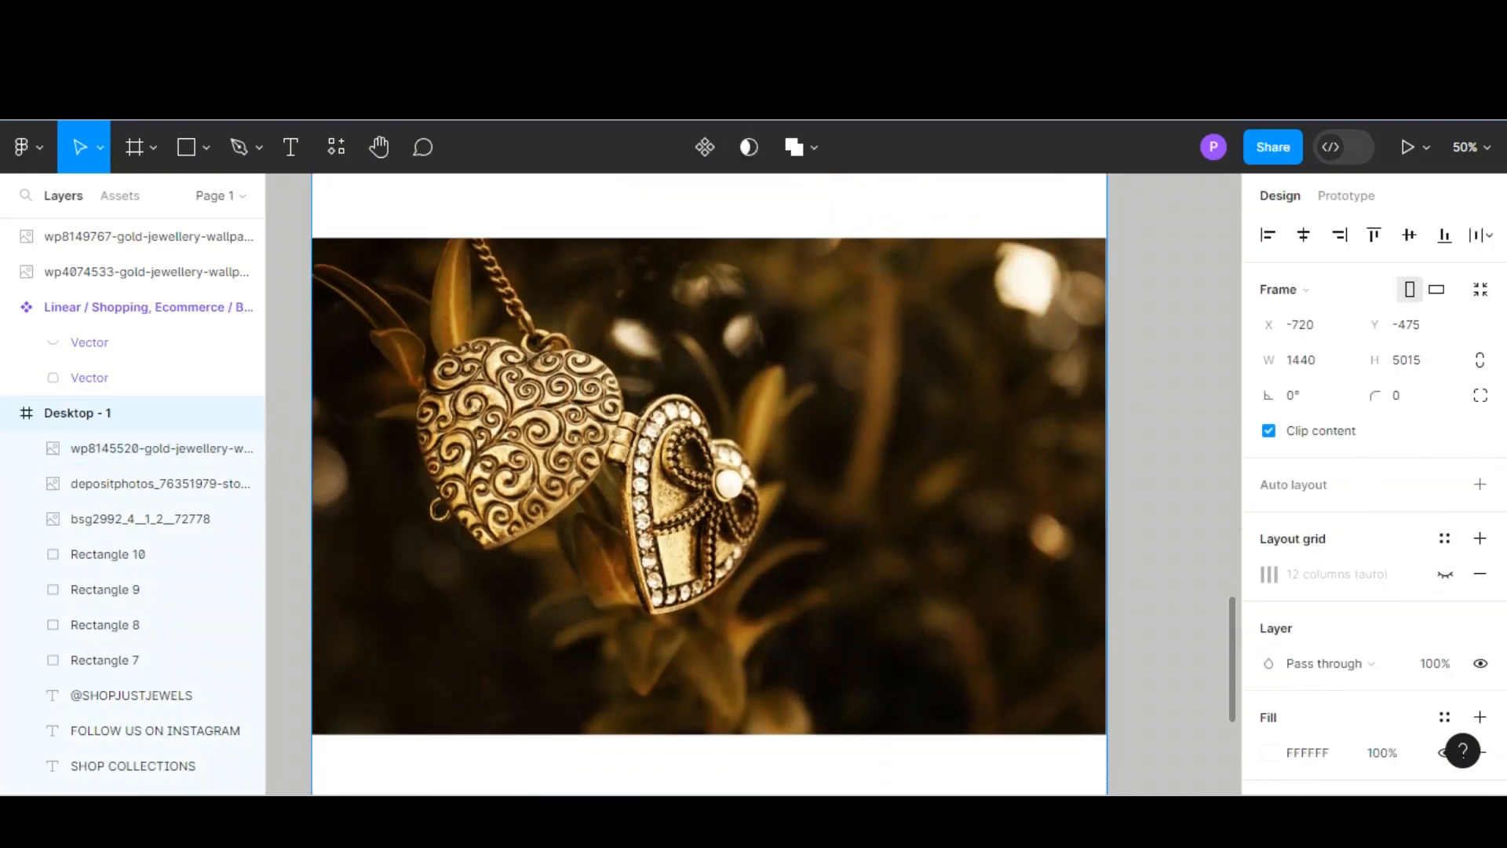
{"action": "scroll", "coordinate": [709, 480], "scroll_direction": "up", "scroll_amount": 3}
{"action": "scroll", "coordinate": [708, 480], "scroll_direction": "down", "scroll_amount": 8}
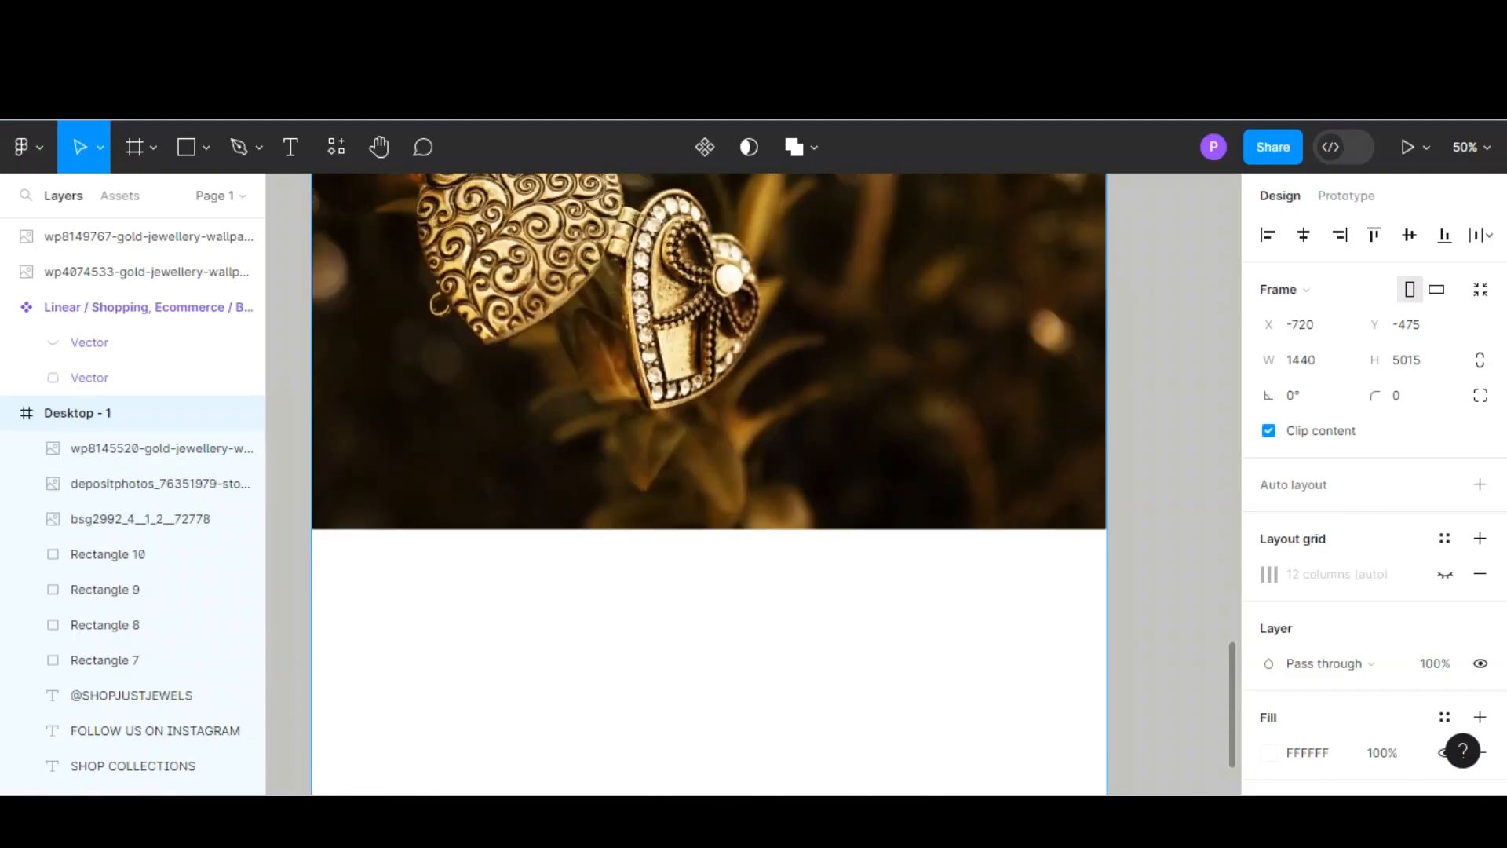
Step: Lower the exposure of the locket image to darken it
{"action": "scroll", "coordinate": [709, 481], "scroll_direction": "up", "scroll_amount": 4}
{"action": "left_click", "coordinate": [709, 480]}
{"action": "left_click", "coordinate": [1269, 681]}
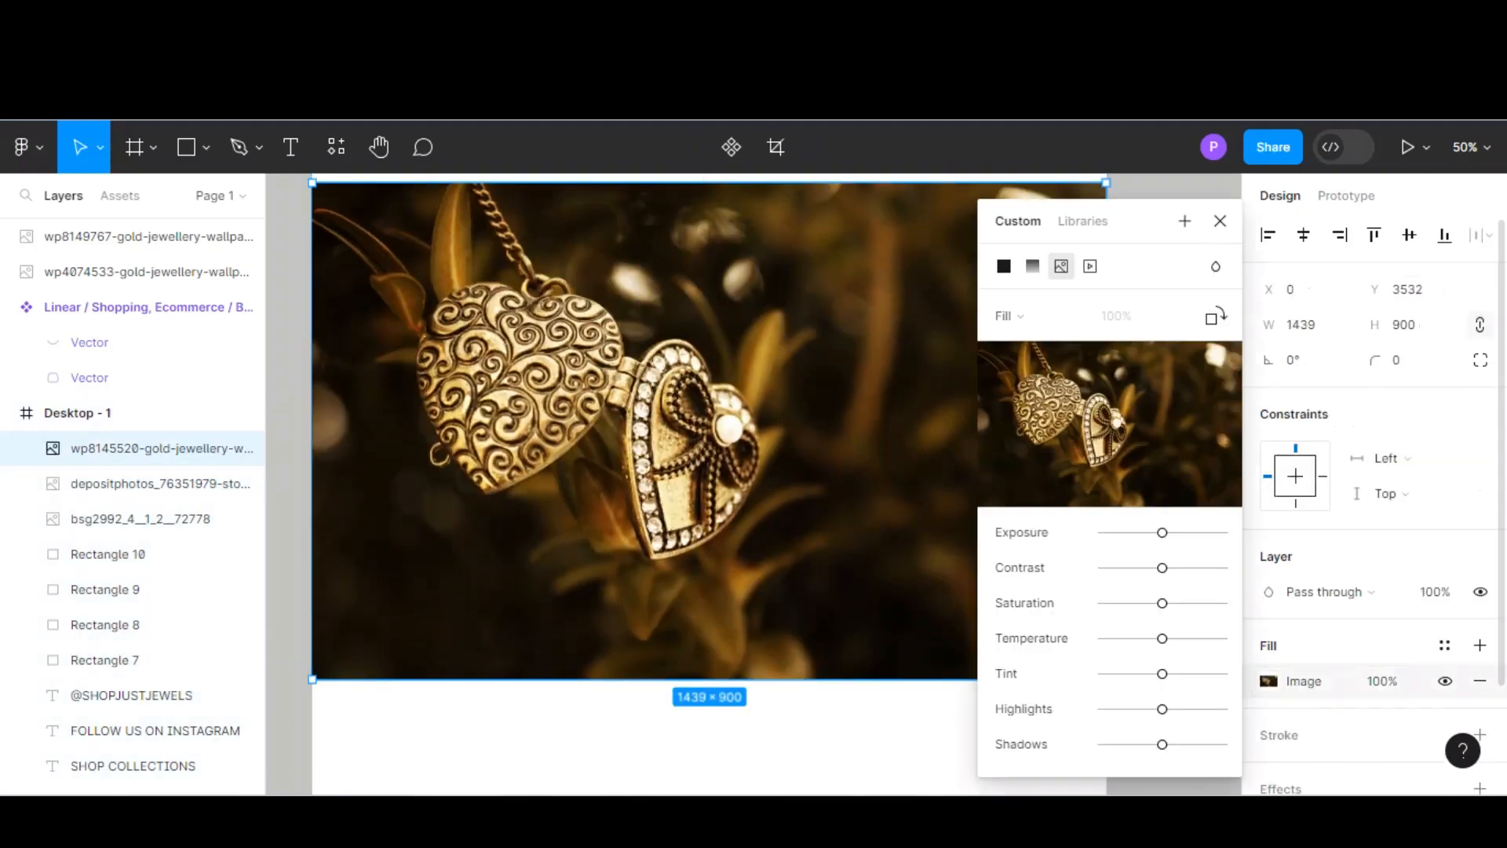
{"action": "left_click_drag", "start_coordinate": [1161, 532], "coordinate": [1129, 532]}
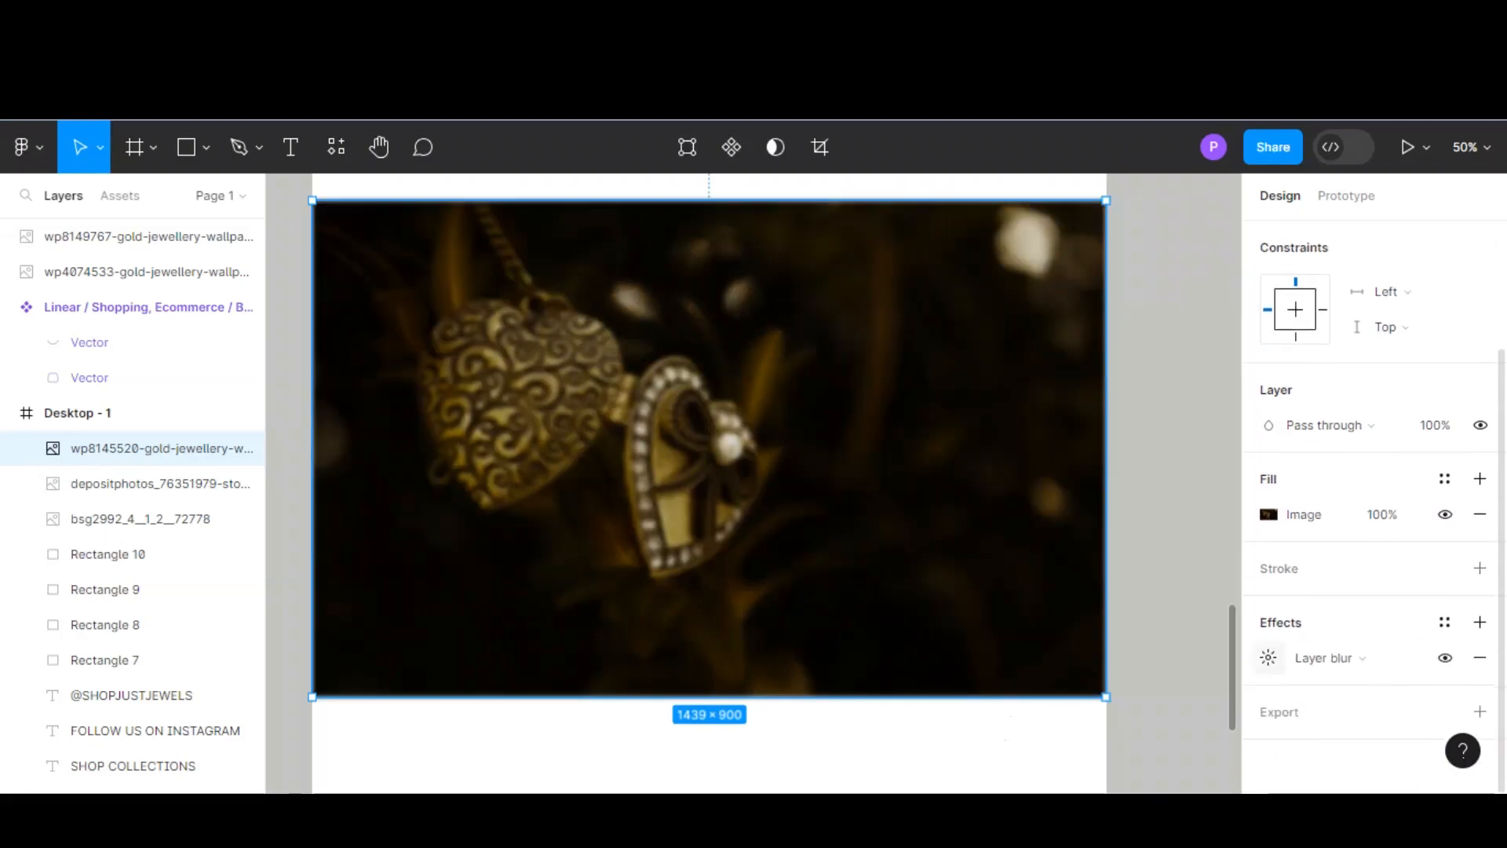
Step: Strengthen the layer blur on the darkened locket image
{"action": "left_click", "coordinate": [1268, 658]}
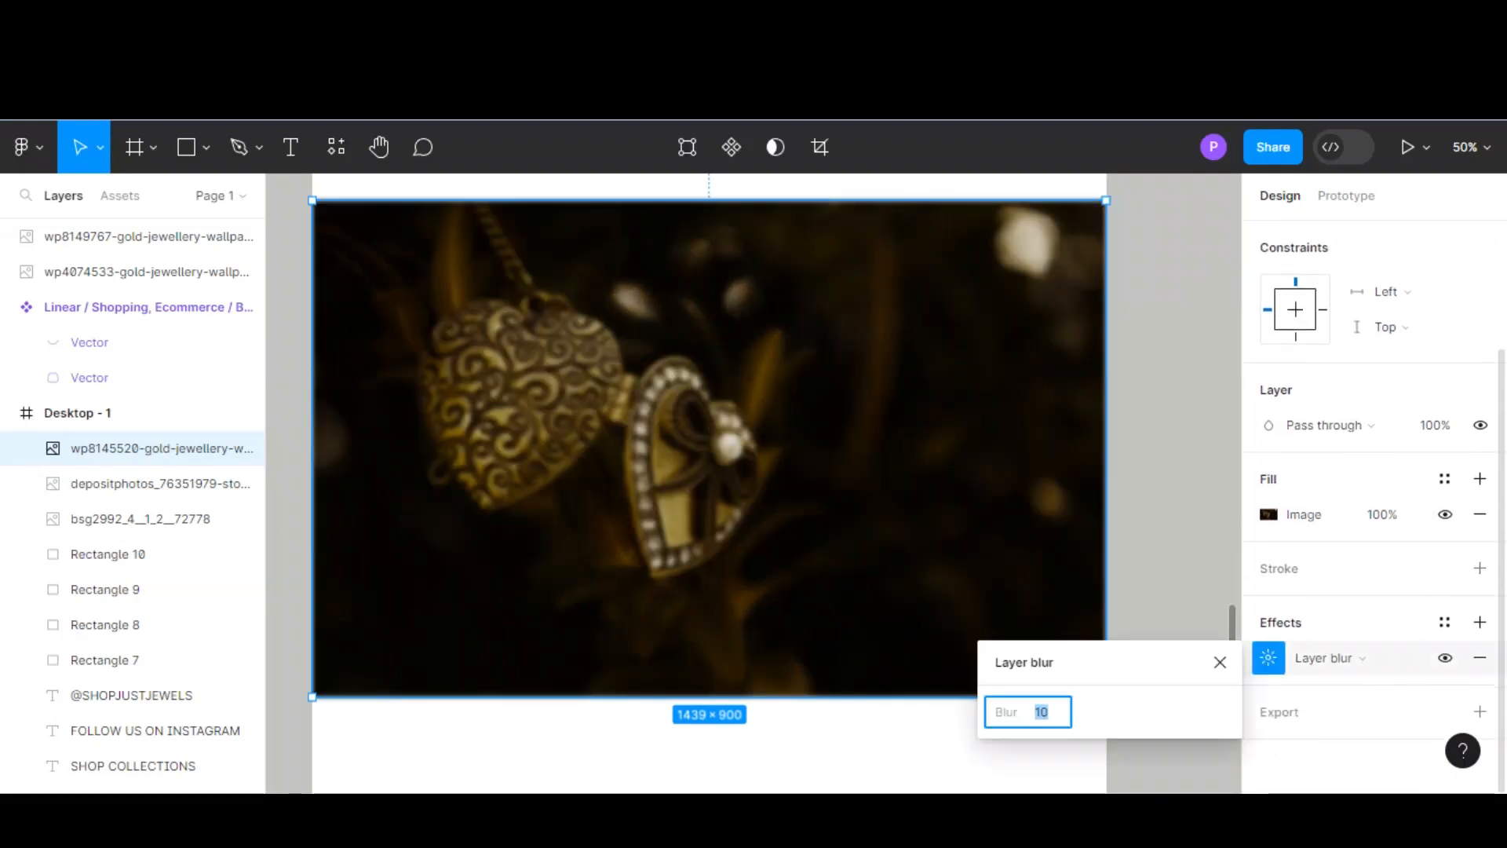
{"action": "left_click", "coordinate": [1173, 471]}
{"action": "left_click", "coordinate": [981, 455]}
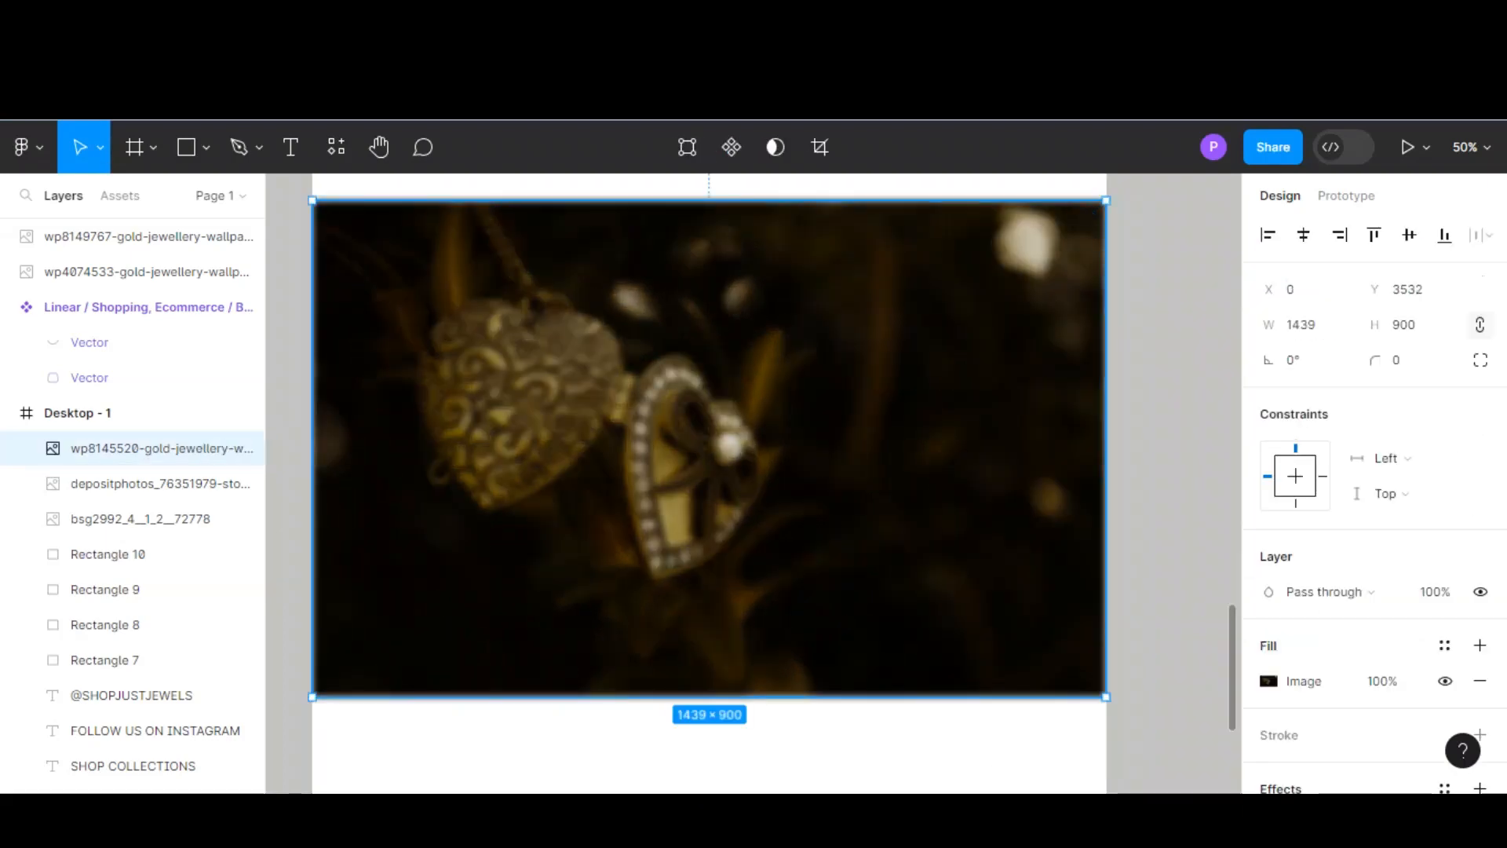
{"action": "left_click", "coordinate": [1173, 471]}
Step: Duplicate the CAREFULLY CURATED PIECES heading and move the copy down to the locket image
{"action": "scroll", "coordinate": [709, 483], "scroll_direction": "up", "scroll_amount": 10}
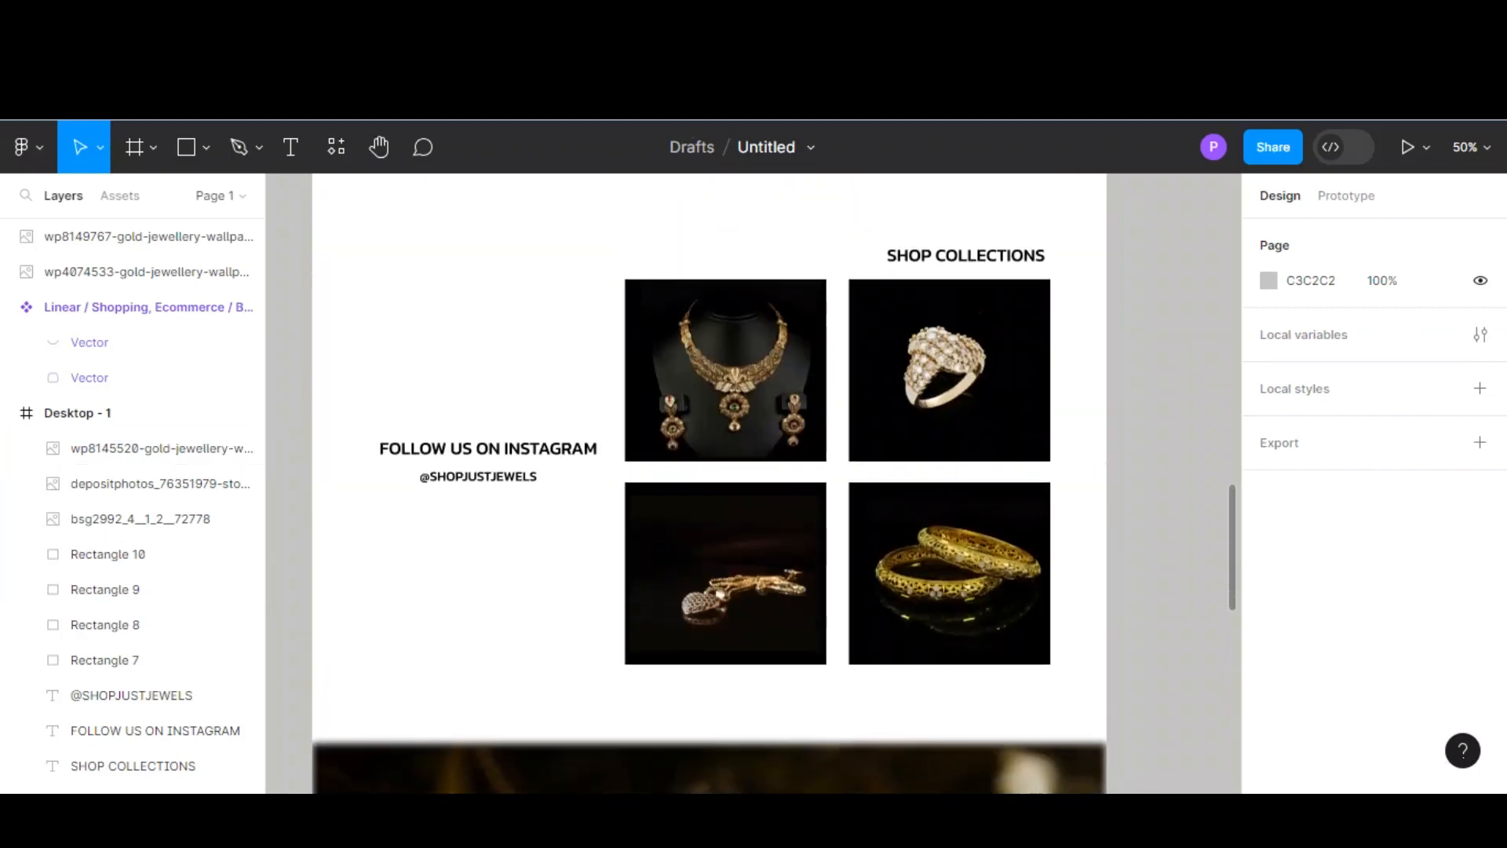
{"action": "left_click", "coordinate": [528, 236]}
{"action": "key", "text": "ctrl+d"}
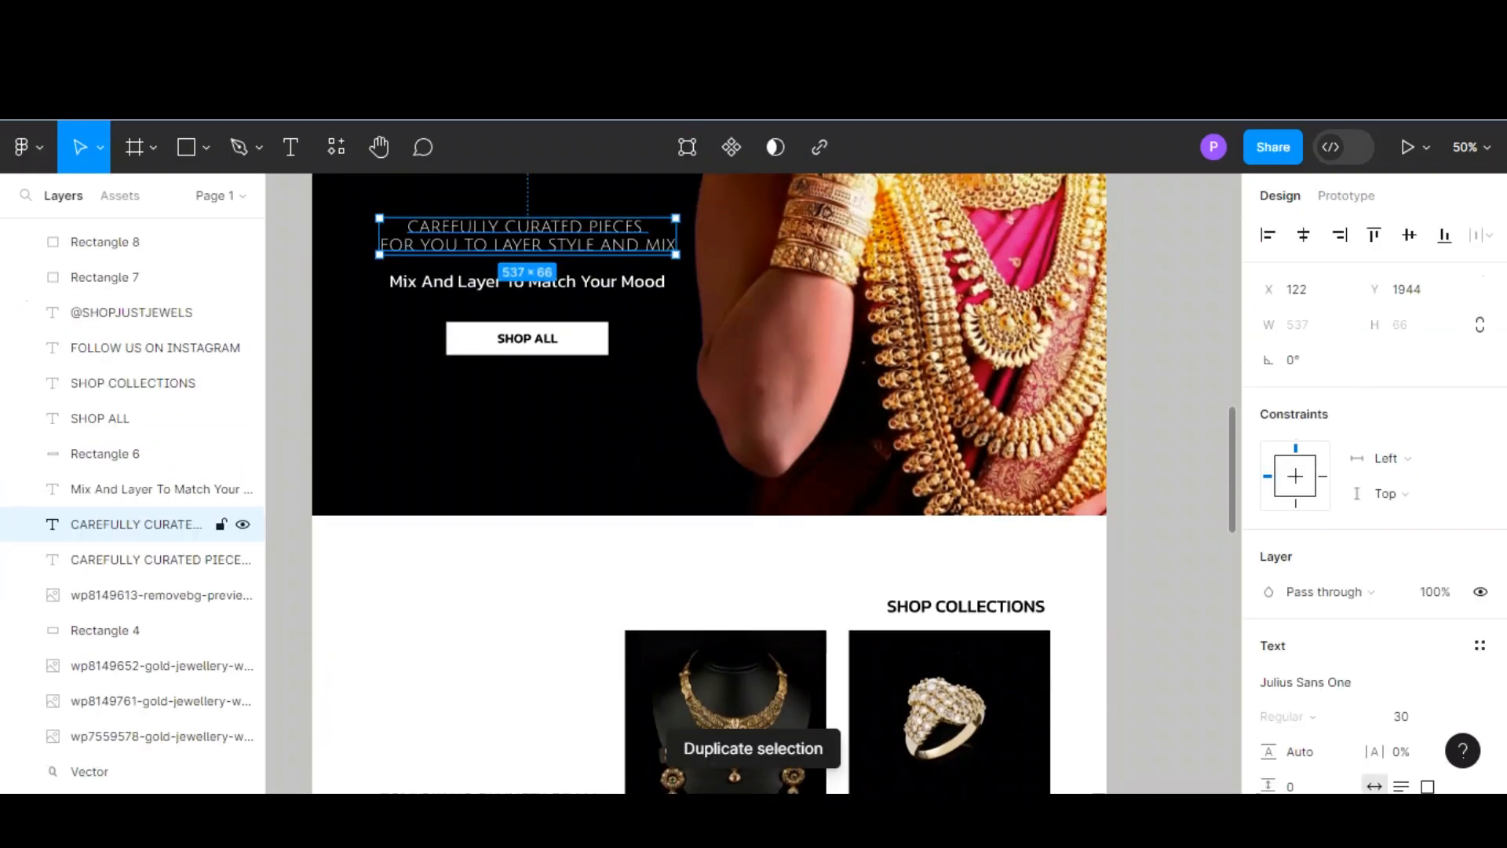
{"action": "left_click_drag", "start_coordinate": [528, 236], "coordinate": [353, 397]}
{"action": "scroll", "coordinate": [625, 459], "scroll_direction": "down", "scroll_amount": 4}
{"action": "scroll", "coordinate": [625, 459], "scroll_direction": "down", "scroll_amount": 4}
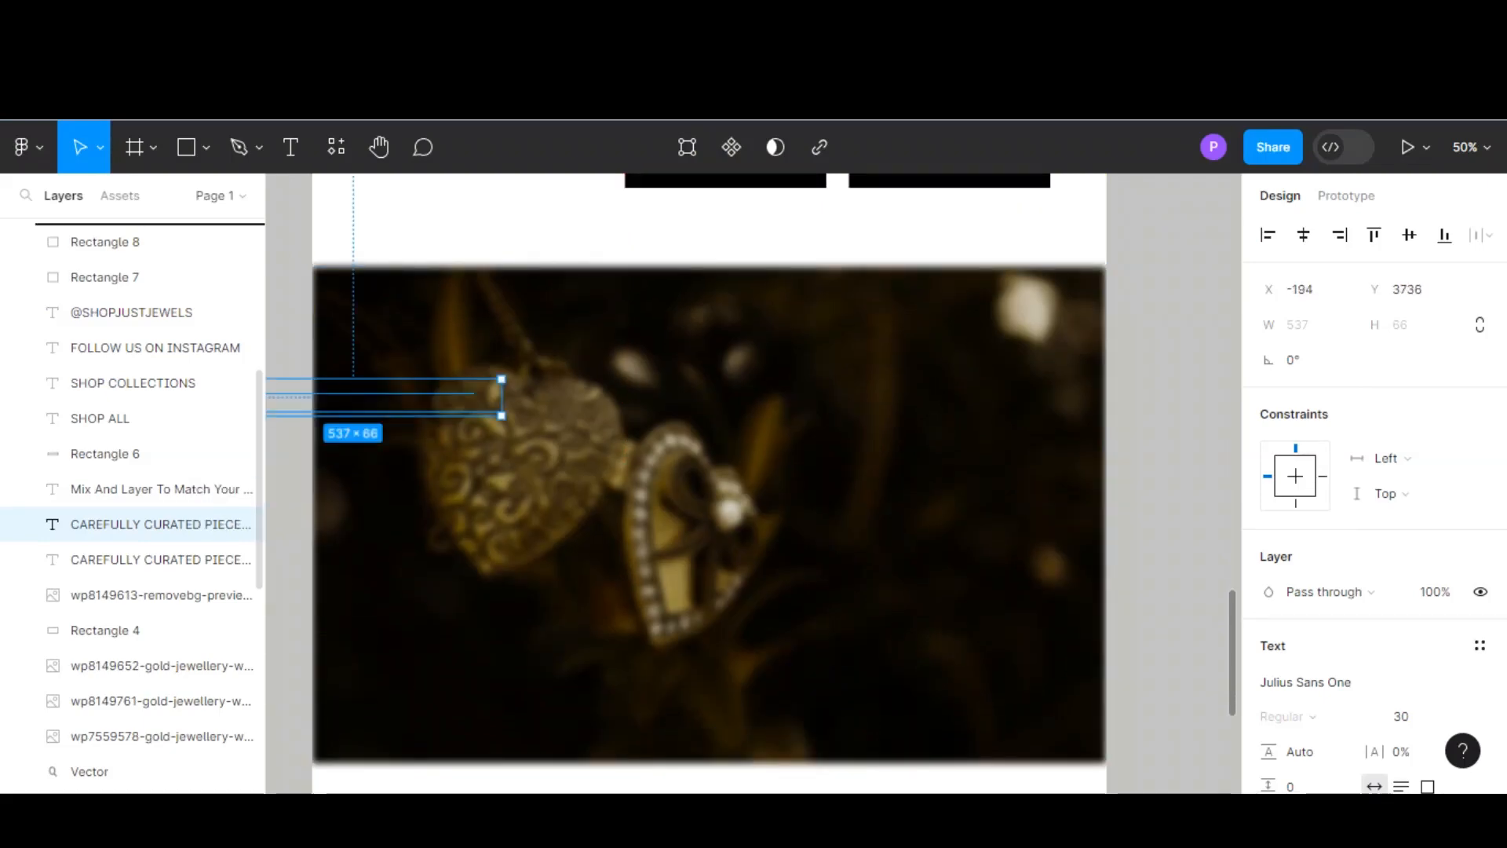
Step: Bring the copied heading above the locket image in the layer order and position it over the image
{"action": "scroll", "coordinate": [133, 487], "scroll_direction": "up", "scroll_amount": 5}
{"action": "left_click_drag", "start_coordinate": [133, 448], "coordinate": [149, 640]}
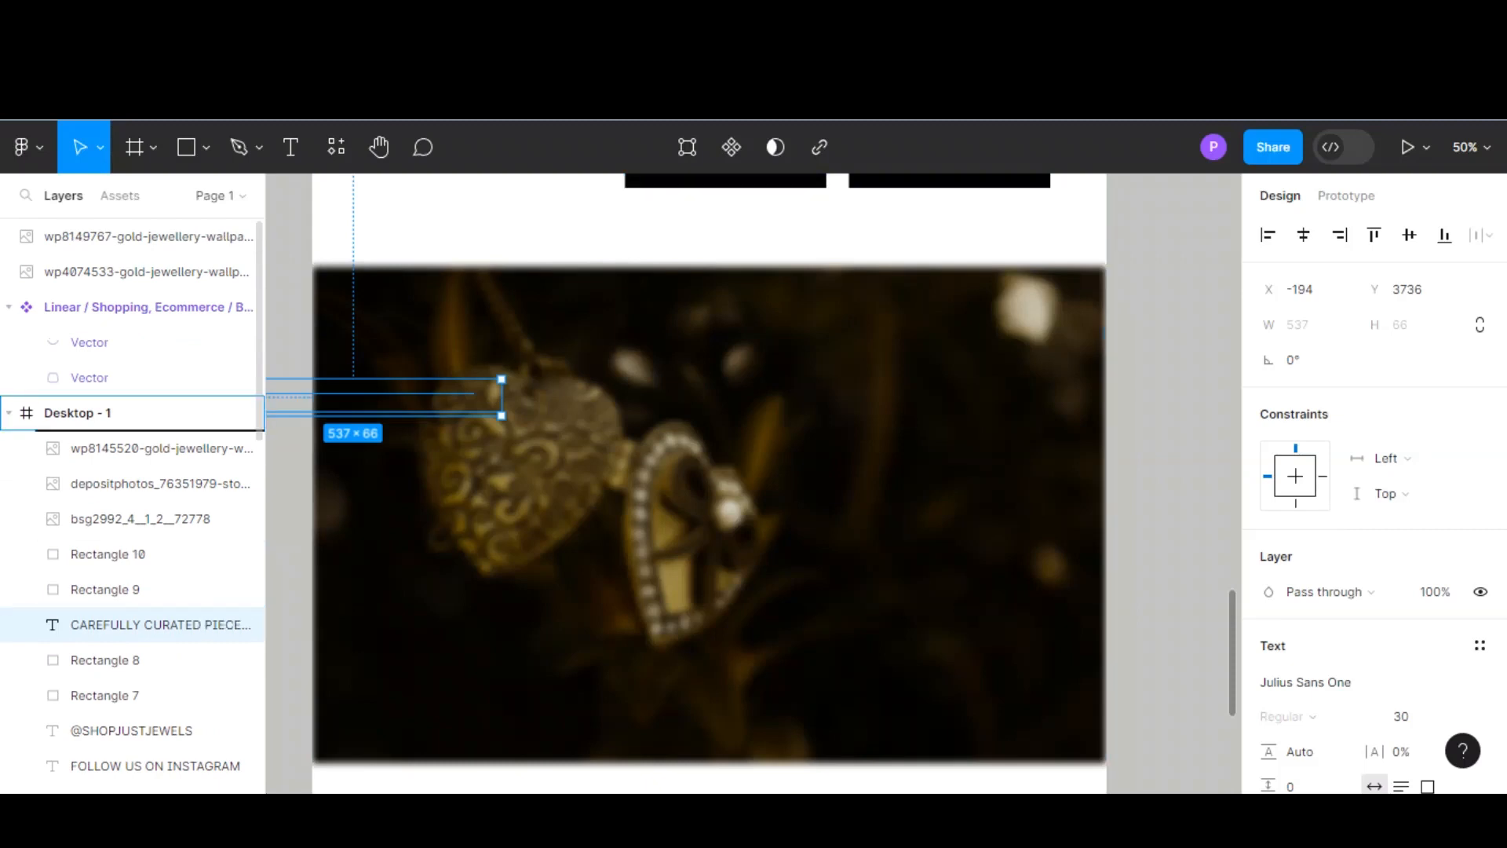
{"action": "left_click_drag", "start_coordinate": [149, 424], "coordinate": [149, 430]}
{"action": "left_click_drag", "start_coordinate": [408, 400], "coordinate": [656, 471]}
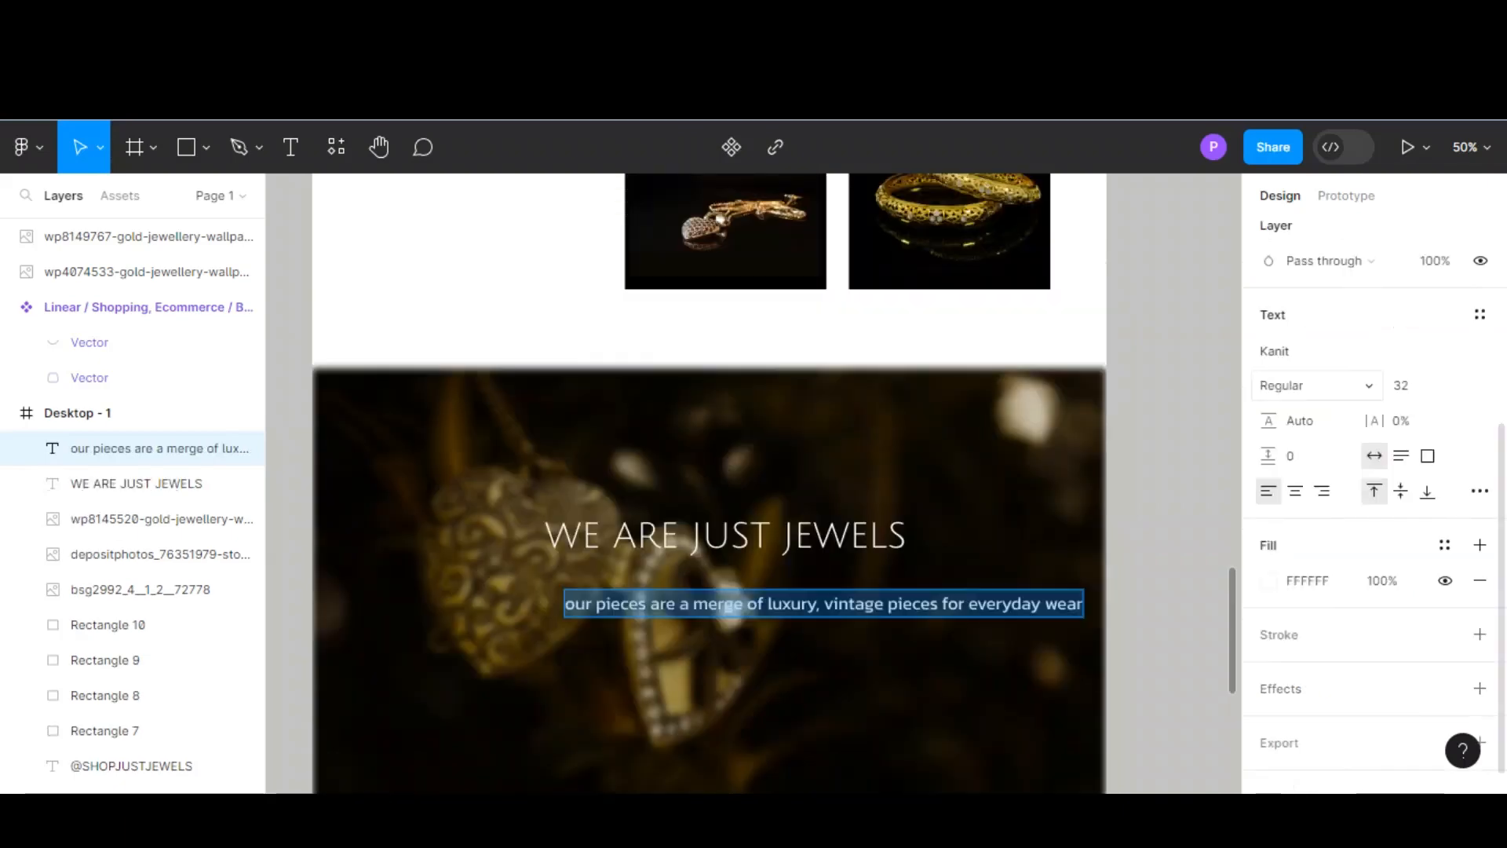
Step: Set the font weight of the "our pieces are a merge of luxury" subtitle to Light and the ABOUT text to Medium
{"action": "left_click", "coordinate": [1317, 385]}
{"action": "left_click", "coordinate": [1307, 398]}
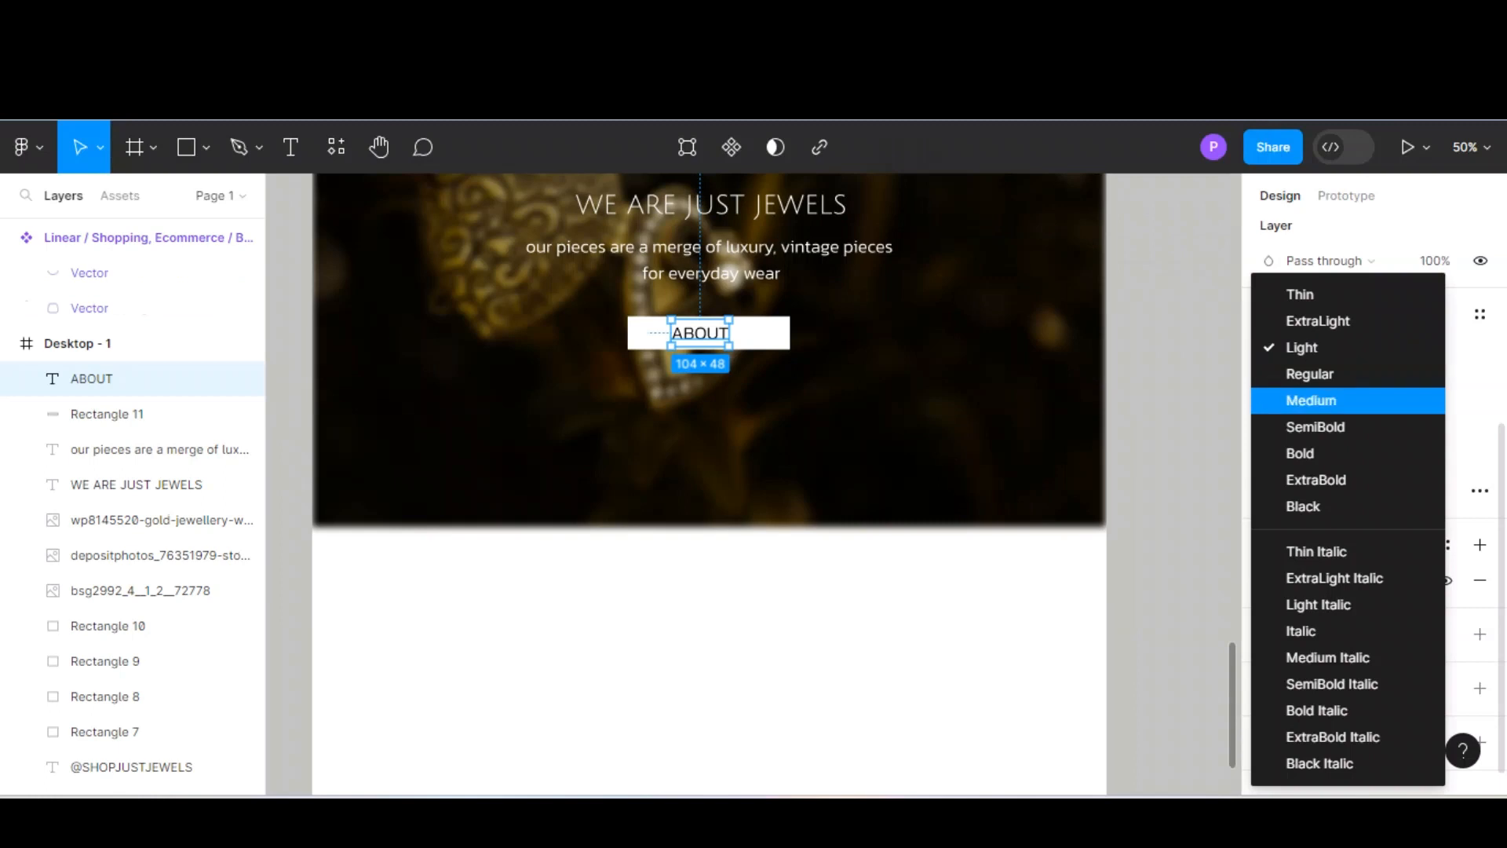
{"action": "left_click", "coordinate": [1306, 397]}
Step: Align the ABOUT text and its white button rectangle on their horizontal centers
{"action": "left_click", "coordinate": [157, 520]}
{"action": "left_click", "coordinate": [107, 413]}
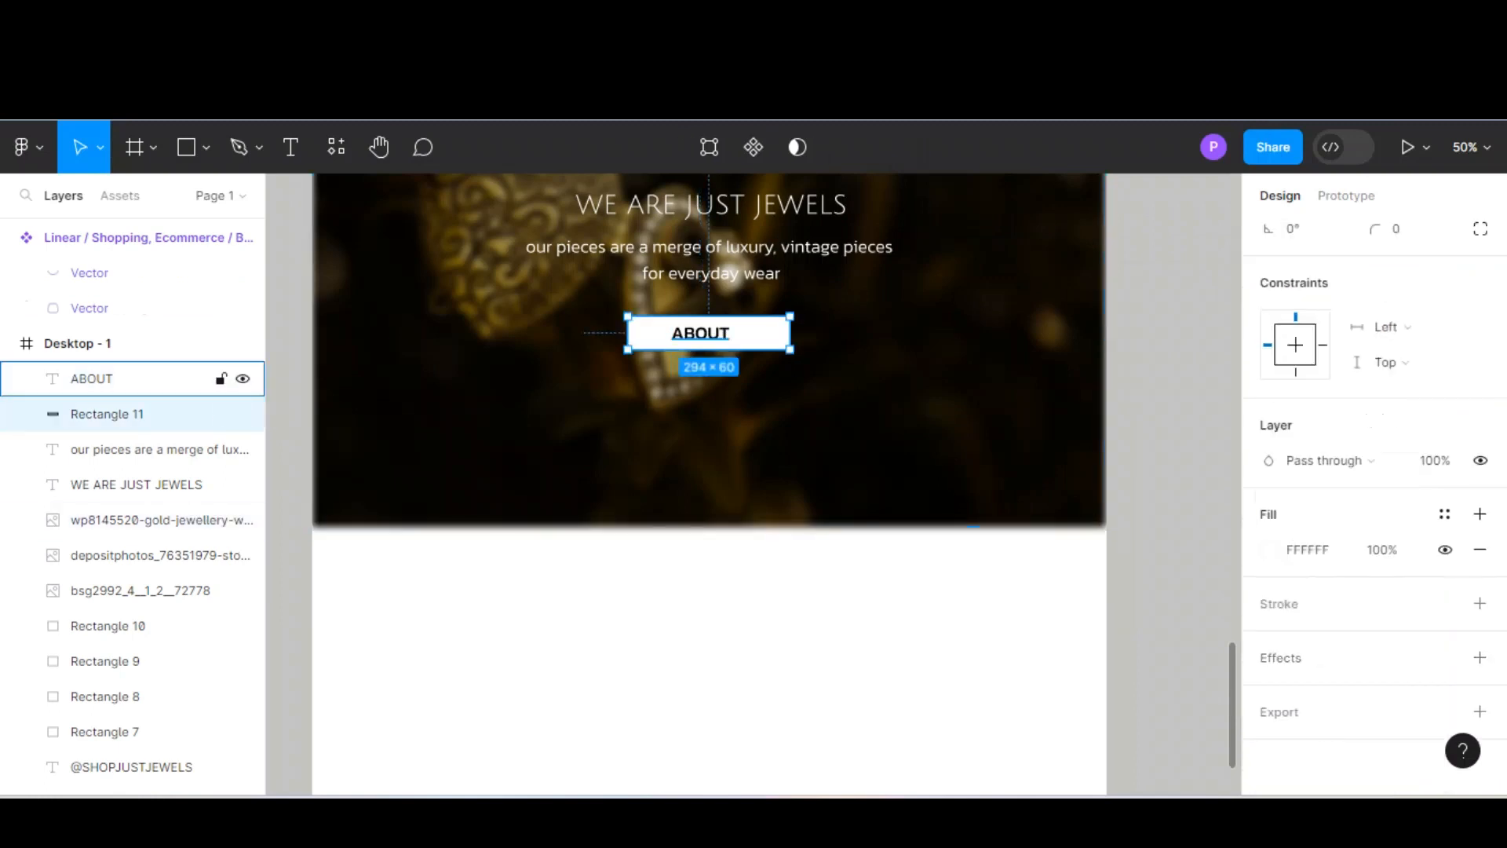
{"action": "left_click", "coordinate": [106, 378], "text": "shift"}
{"action": "left_click", "coordinate": [1303, 235]}
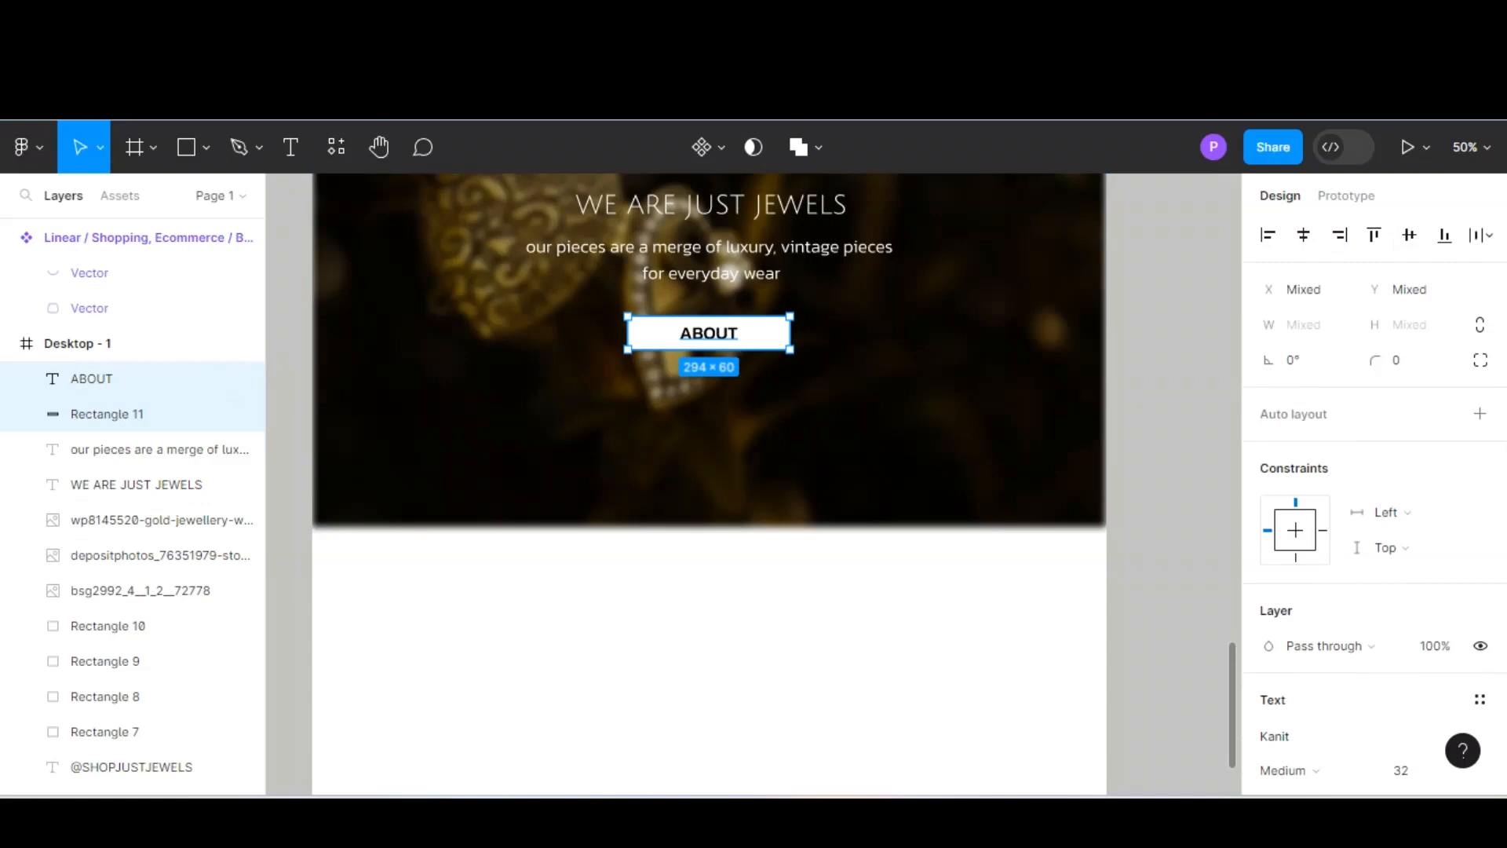
Step: Paste the SHOP, ABOUT and JOIN OUR EMAIL LIST footer text columns into the frame
{"action": "left_click", "coordinate": [1168, 353]}
{"action": "scroll", "coordinate": [1020, 393], "scroll_direction": "down", "scroll_amount": 6}
{"action": "scroll", "coordinate": [1020, 393], "scroll_direction": "up", "scroll_amount": 2}
{"action": "scroll", "coordinate": [1020, 393], "scroll_direction": "down", "scroll_amount": 1}
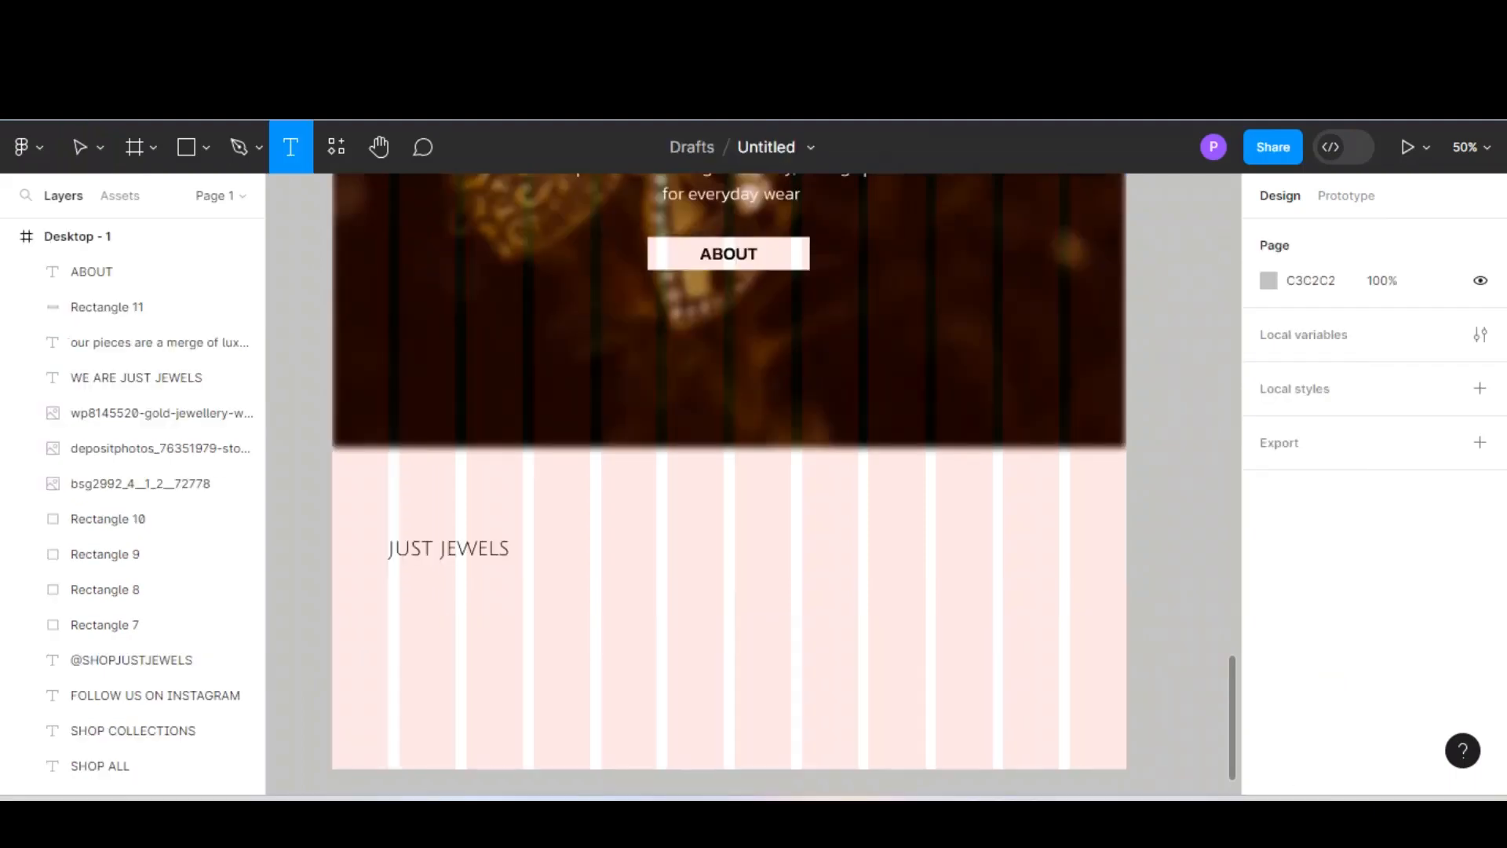
{"action": "right_click", "coordinate": [651, 332]}
{"action": "left_click", "coordinate": [691, 175]}
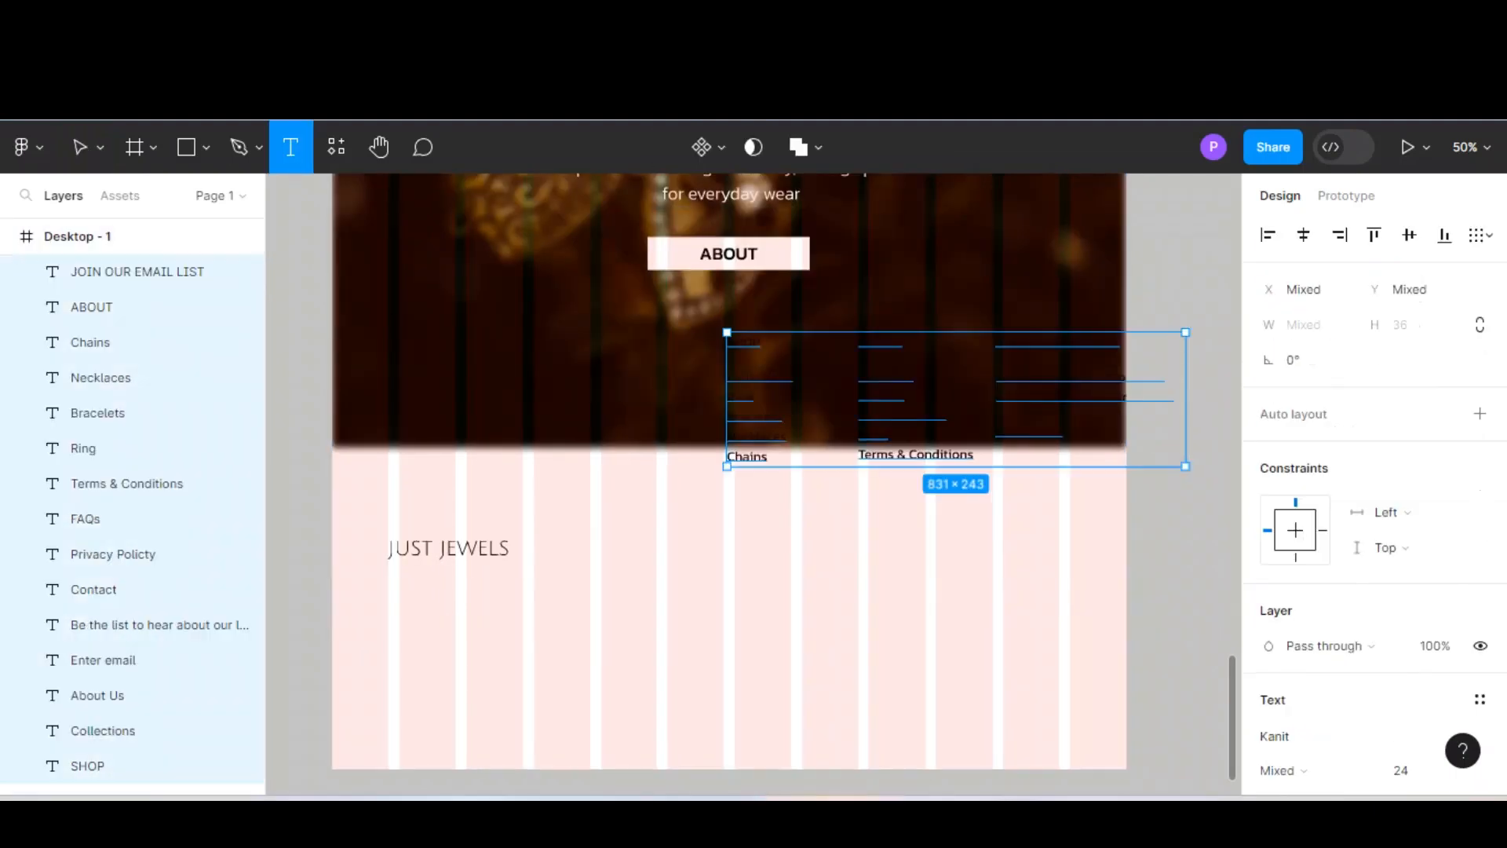
{"action": "left_click", "coordinate": [810, 566]}
{"action": "left_click", "coordinate": [909, 450]}
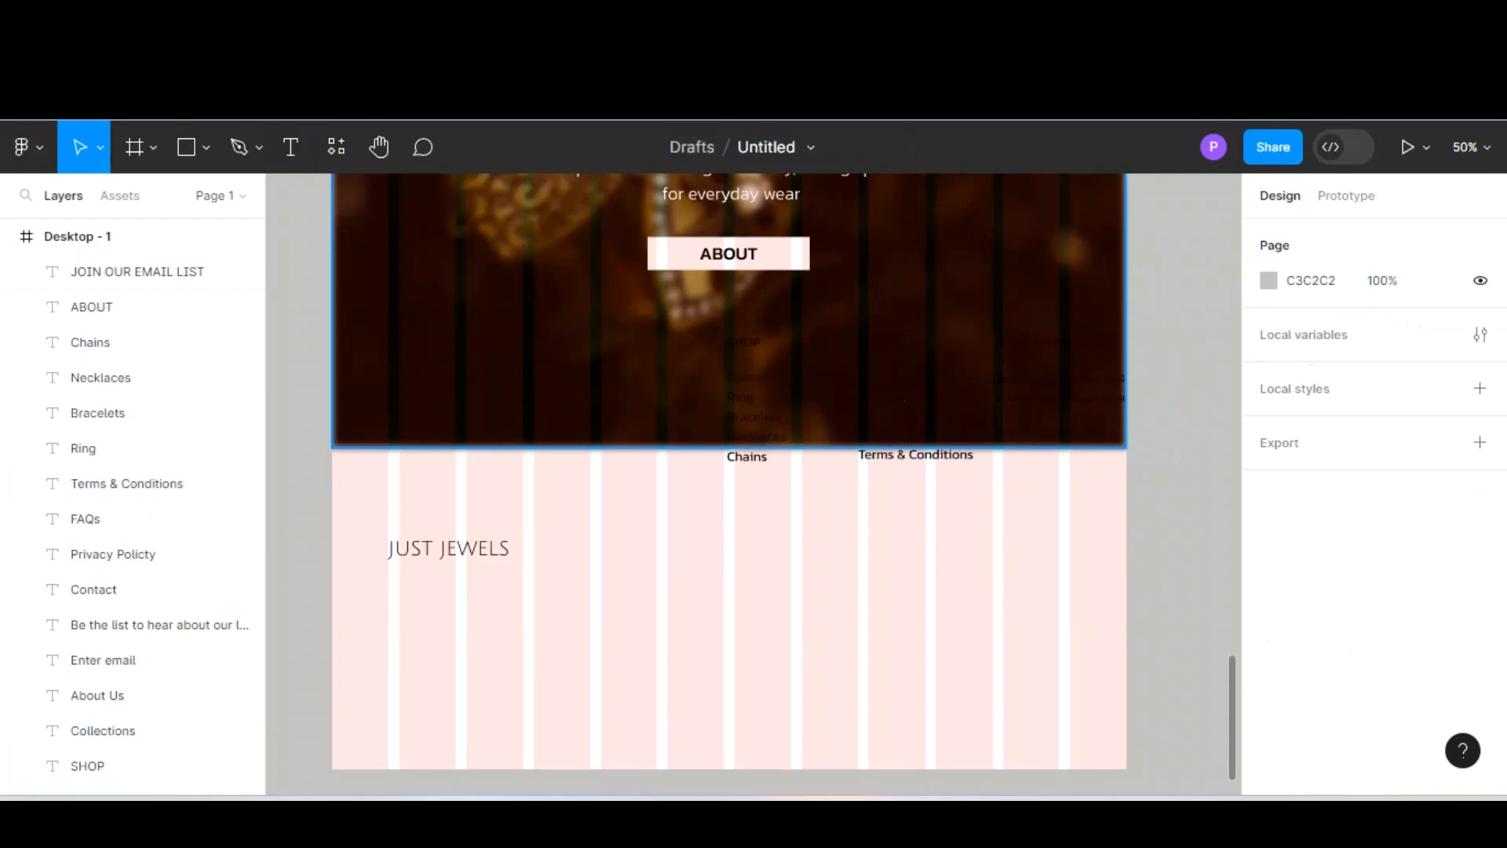
{"action": "key", "text": "ctrl+z"}
{"action": "key", "text": "ctrl+z"}
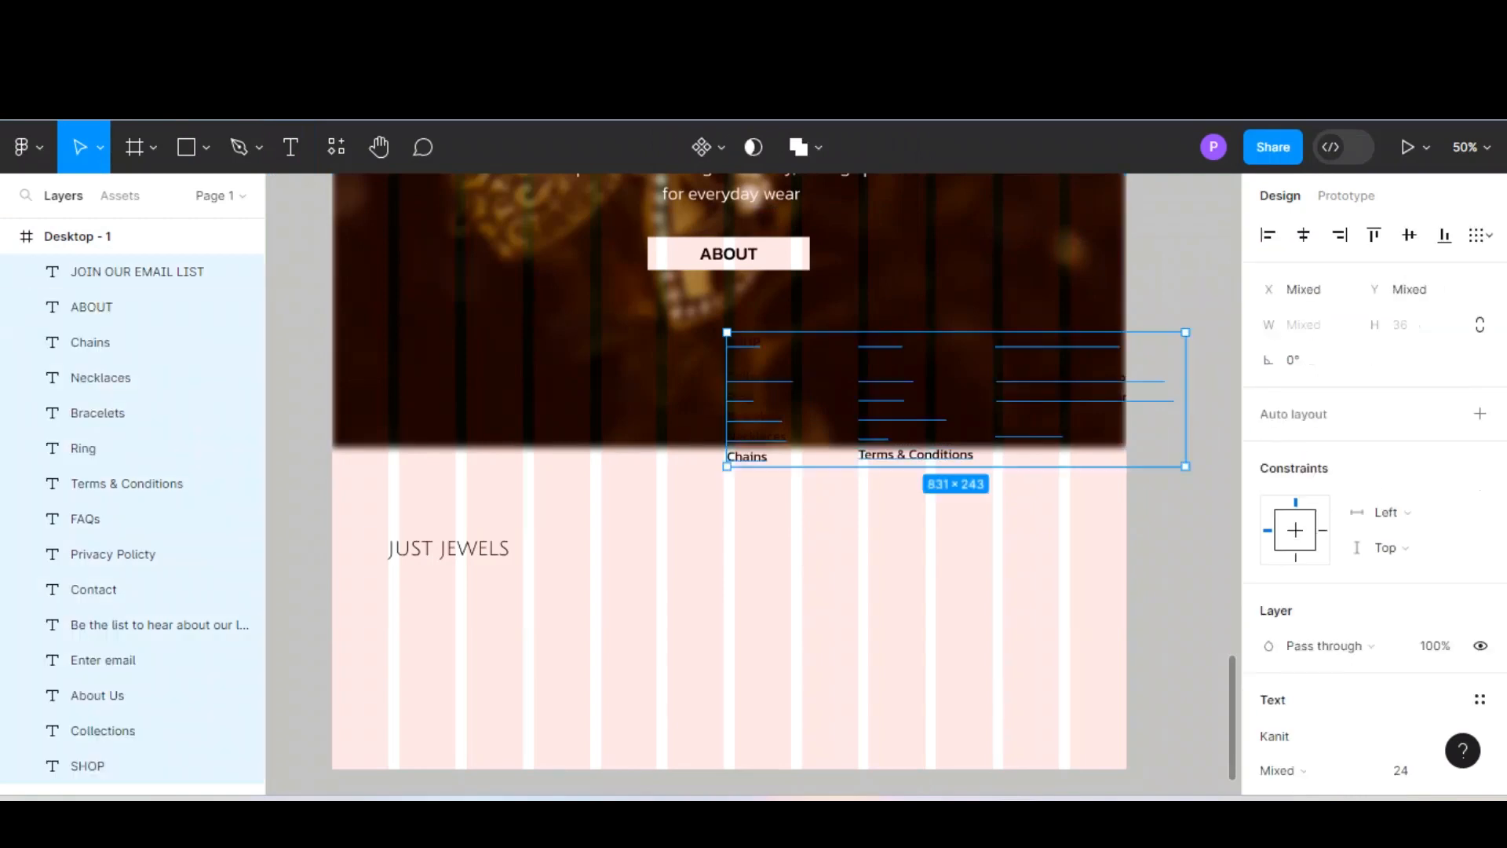
Step: Move the pasted footer columns into the blank area below the locket banner, level with the JUST JEWELS text
{"action": "left_click_drag", "start_coordinate": [926, 409], "coordinate": [819, 614]}
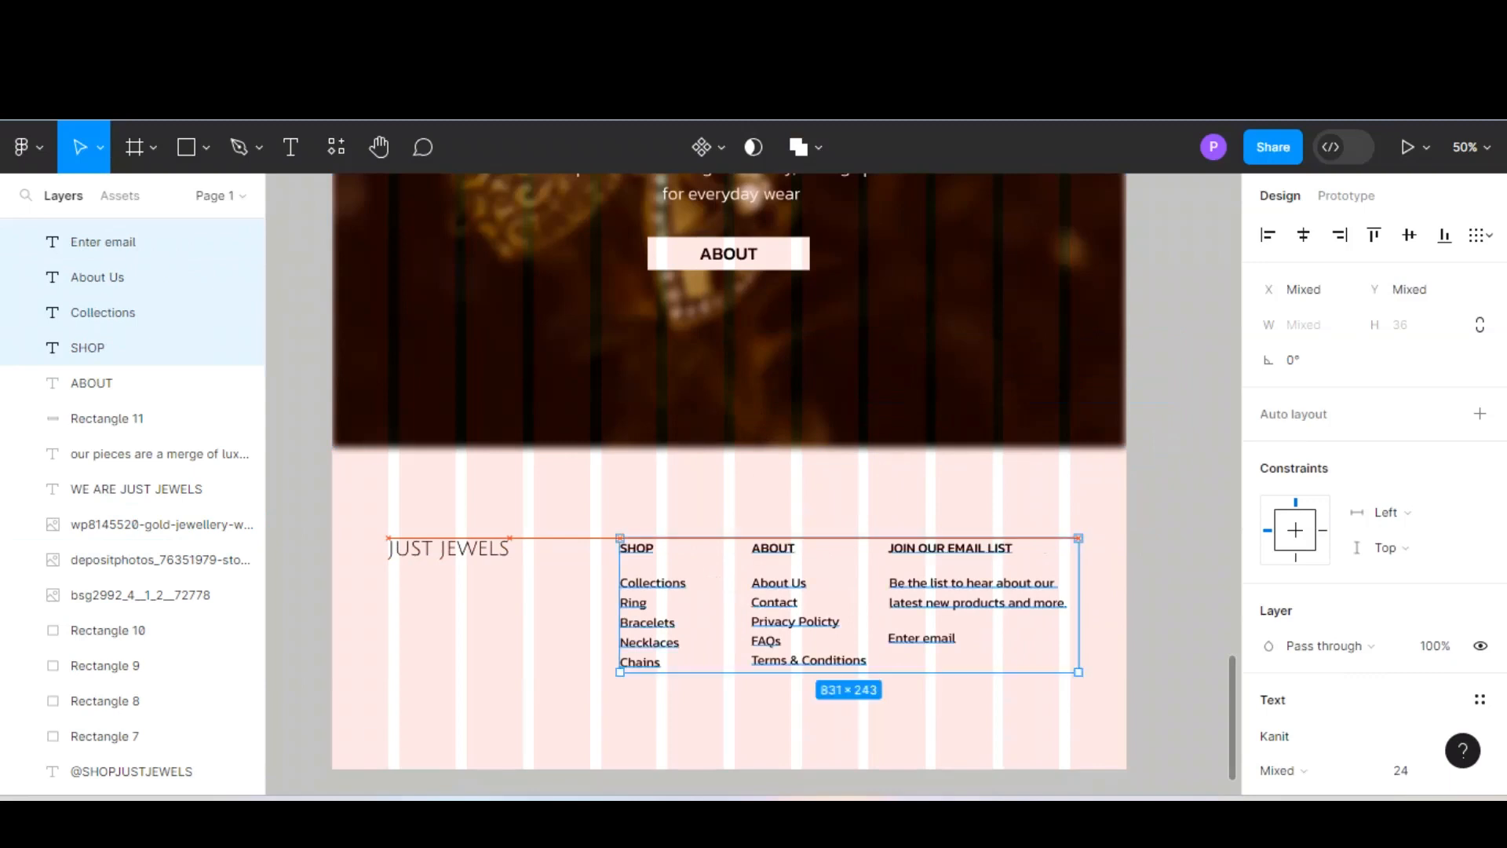
{"action": "key", "text": "Escape"}
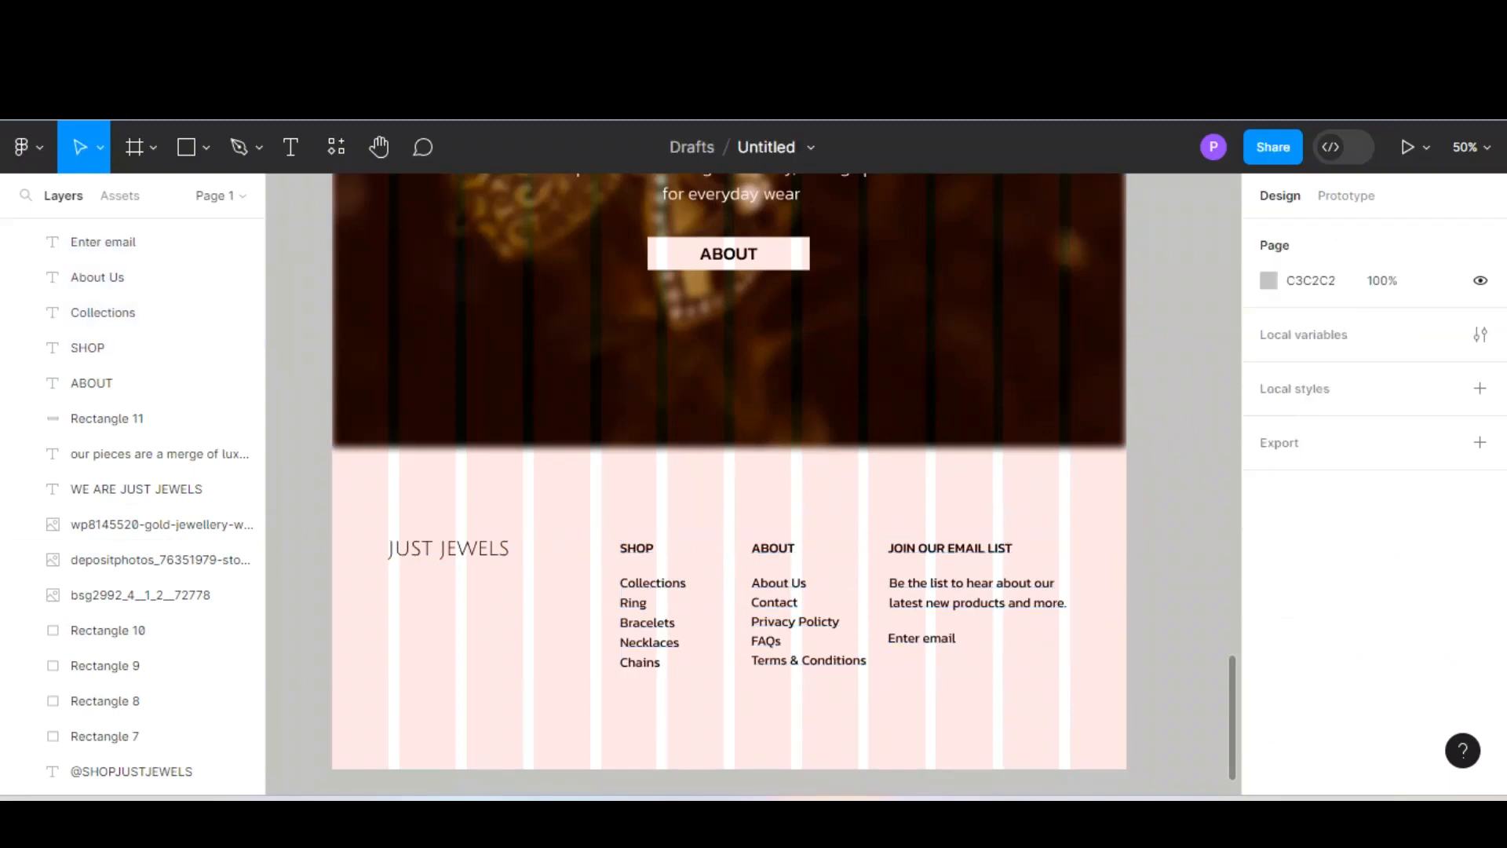
Step: Draw a straight horizontal line with the Pen tool beneath the "Enter email" text, spanning the JOIN OUR EMAIL LIST column
{"action": "left_click", "coordinate": [238, 147]}
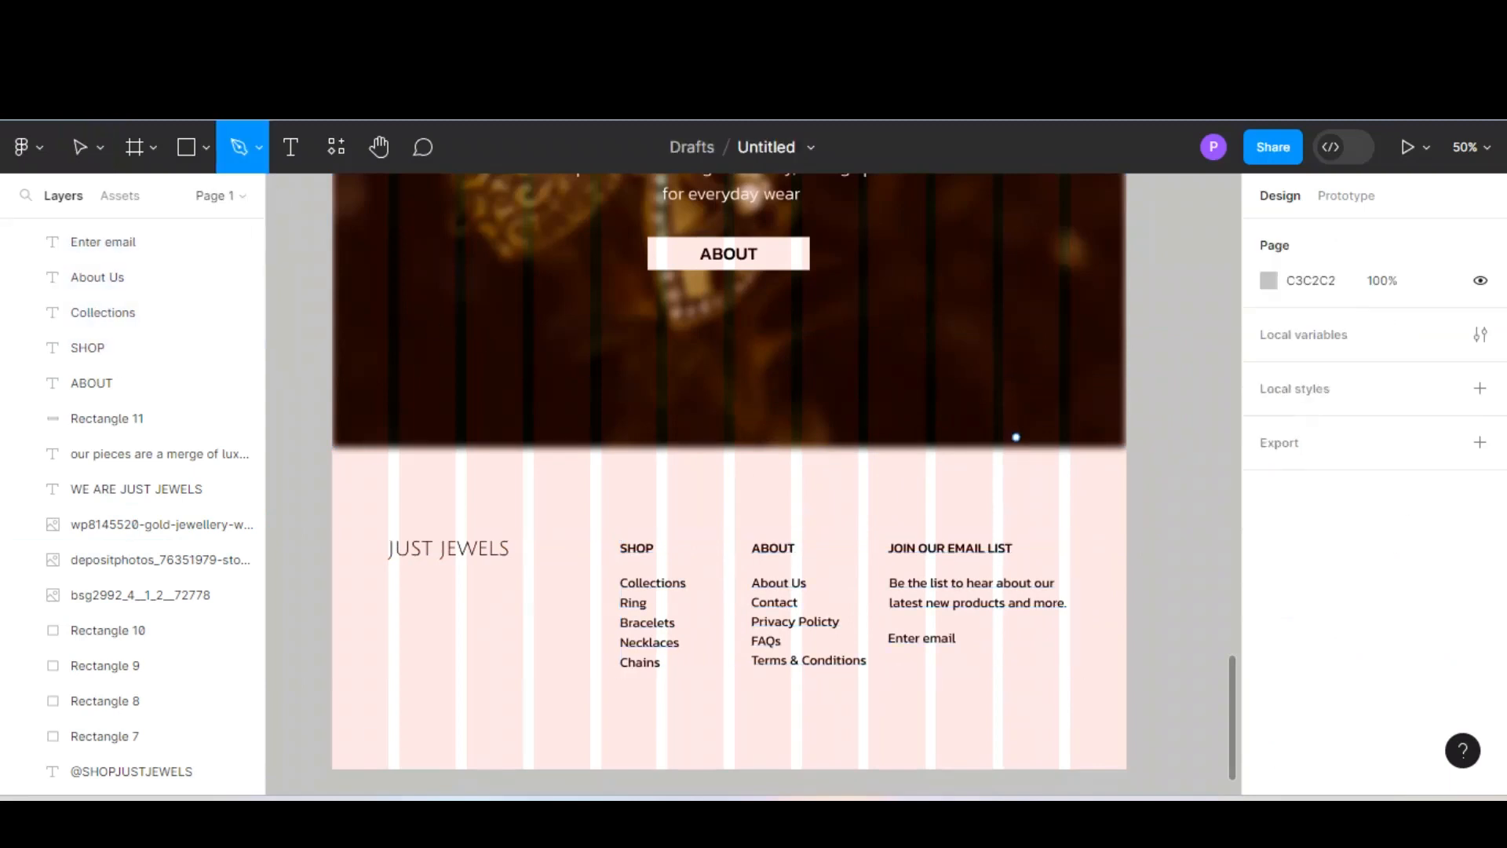
{"action": "left_click", "coordinate": [892, 661]}
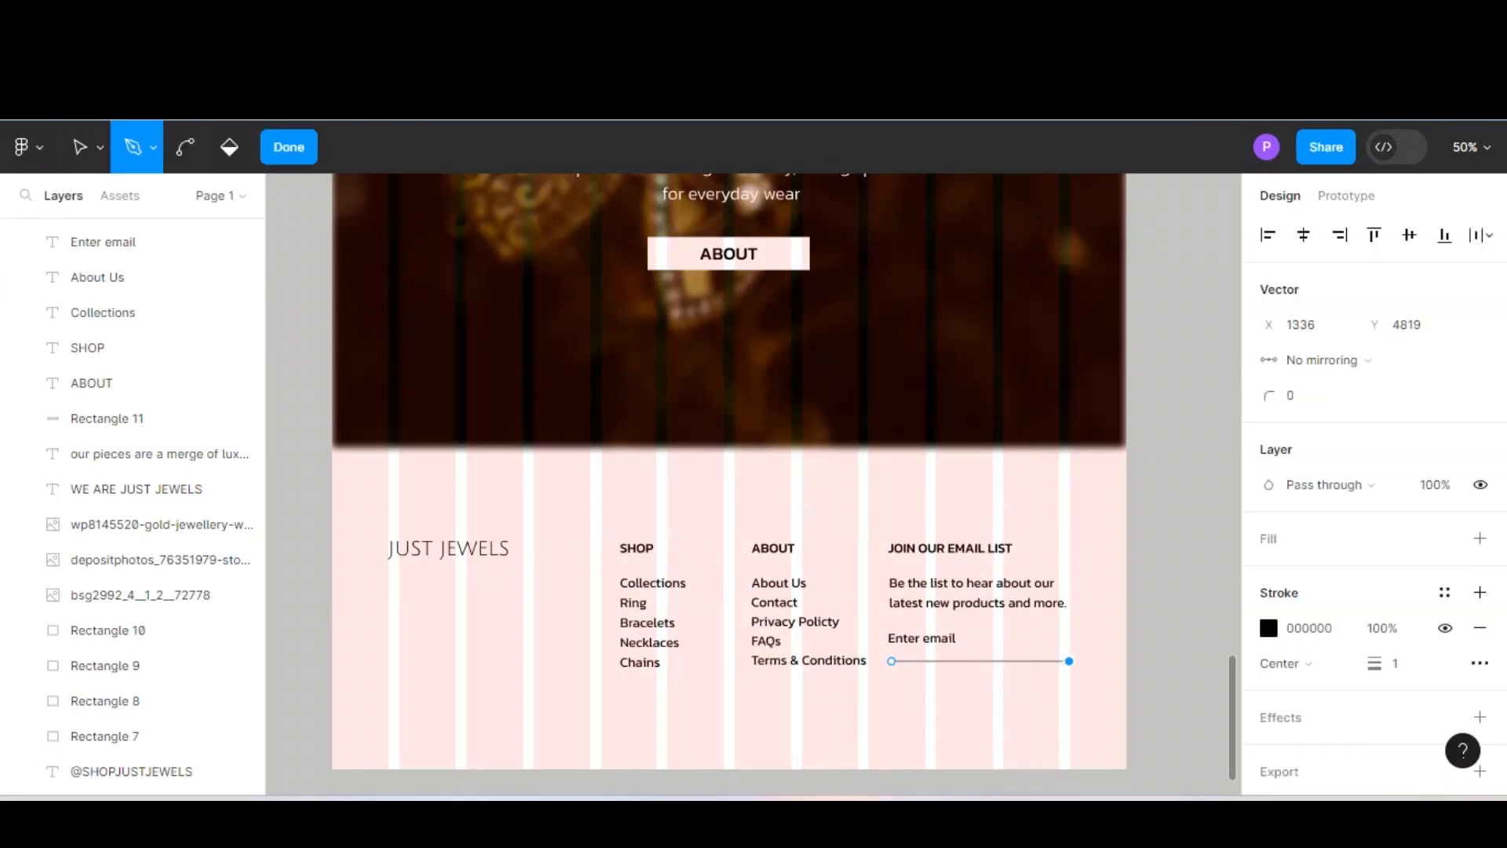
{"action": "key", "text": "Escape"}
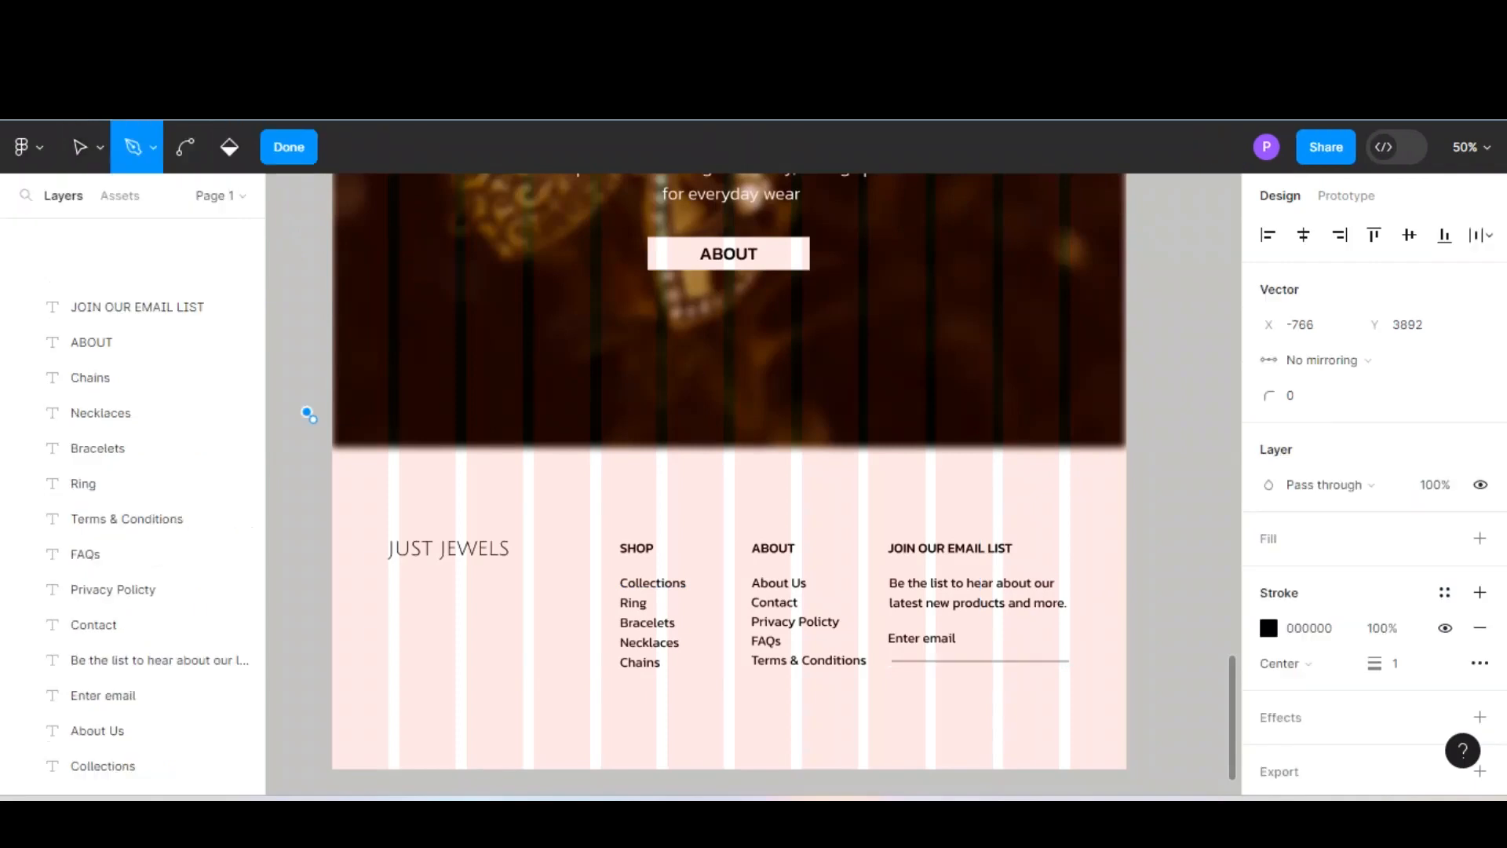
{"action": "key", "text": "Escape"}
{"action": "key", "text": "Escape"}
Step: Copy the Facebook, Instagram and Twitter icons from the PRC. WEB 4 footer and place them centered beneath the footer's JUST JEWELS text
{"action": "scroll", "coordinate": [309, 414], "scroll_direction": "down", "scroll_amount": 2}
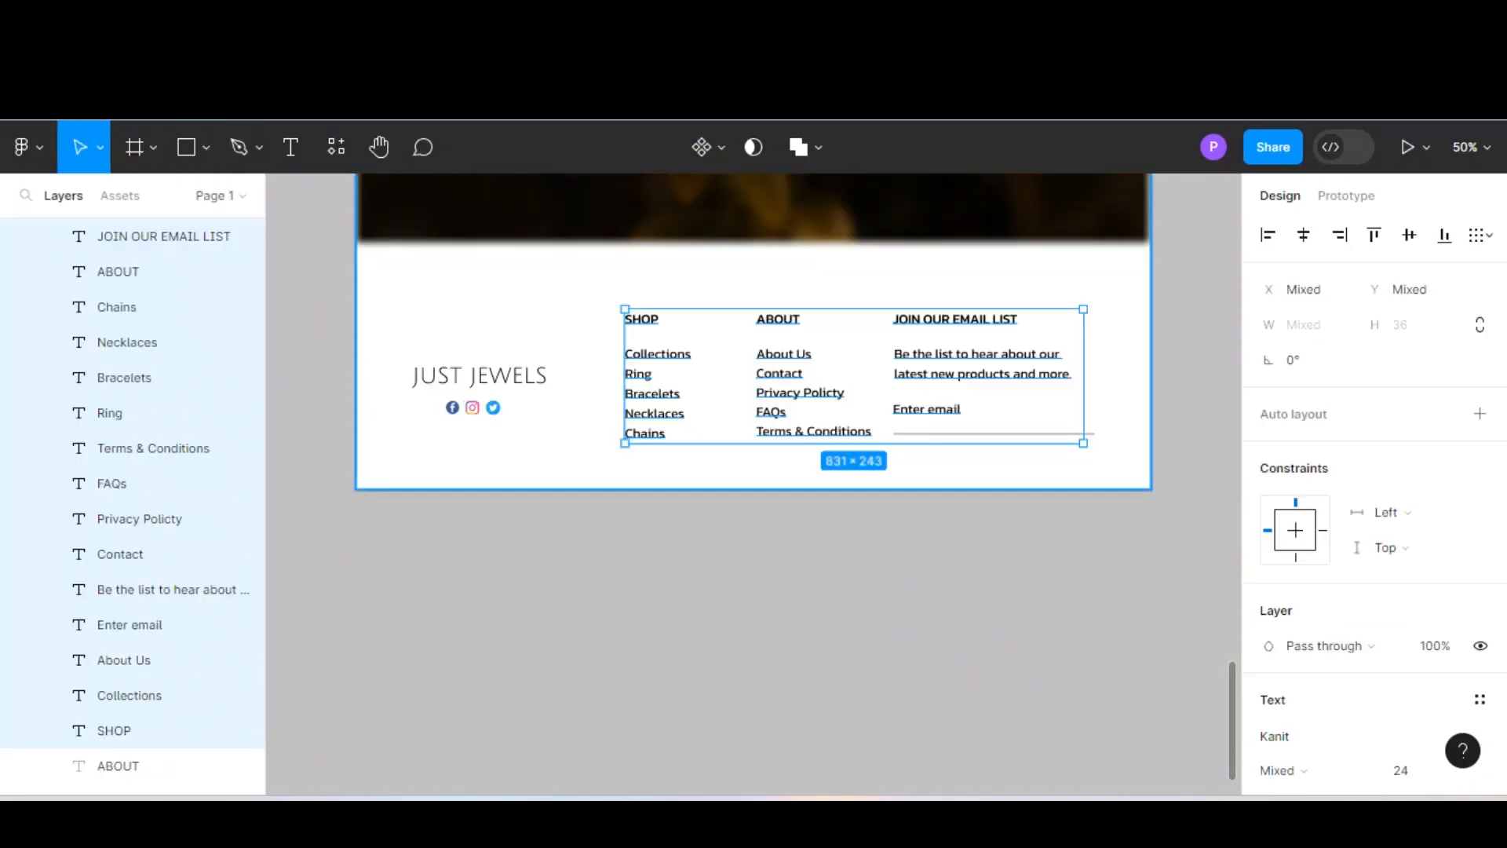
{"action": "left_click", "coordinate": [453, 406]}
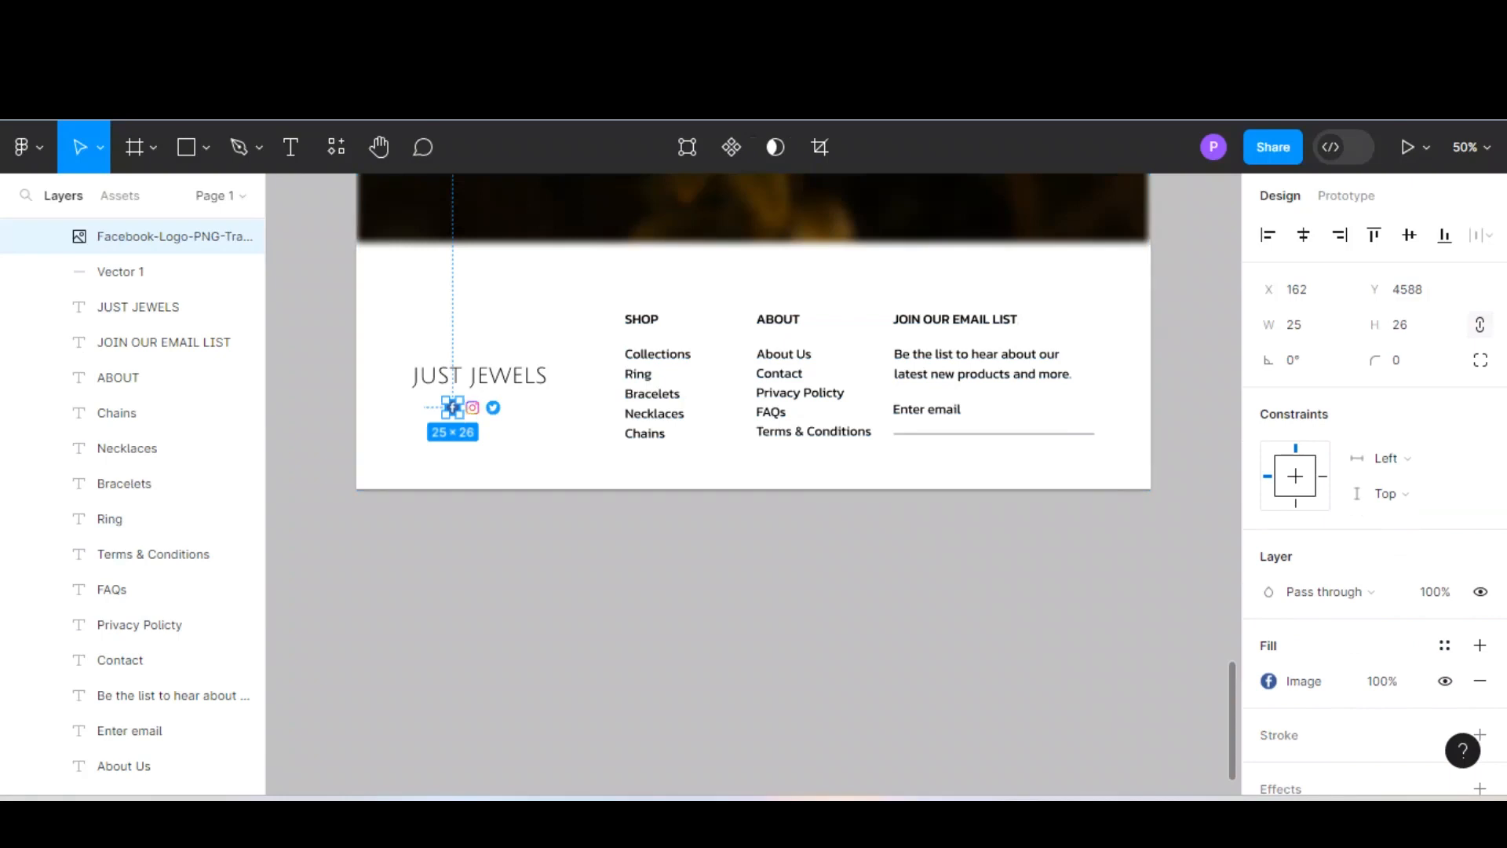
{"action": "left_click", "coordinate": [472, 407], "text": "shift"}
{"action": "left_click", "coordinate": [493, 407], "text": "shift"}
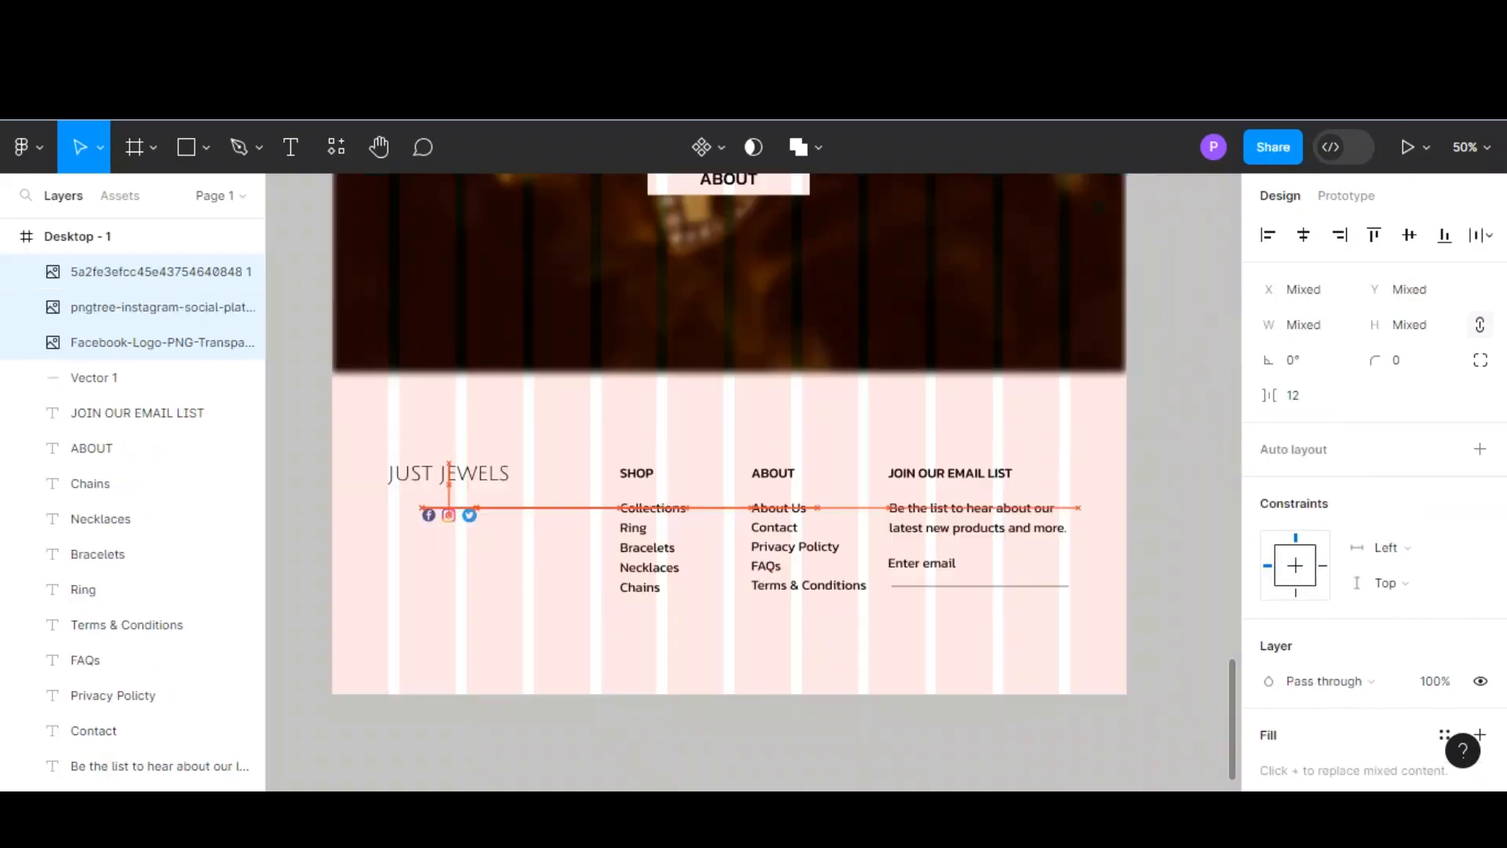
{"action": "left_click_drag", "start_coordinate": [453, 512], "coordinate": [456, 508]}
Step: Shorten the Desktop - 1 frame from its lower edge to a height of about 4930, trimming the blank space below the footer
{"action": "left_click", "coordinate": [512, 657]}
{"action": "right_click", "coordinate": [513, 658]}
{"action": "left_click", "coordinate": [498, 666]}
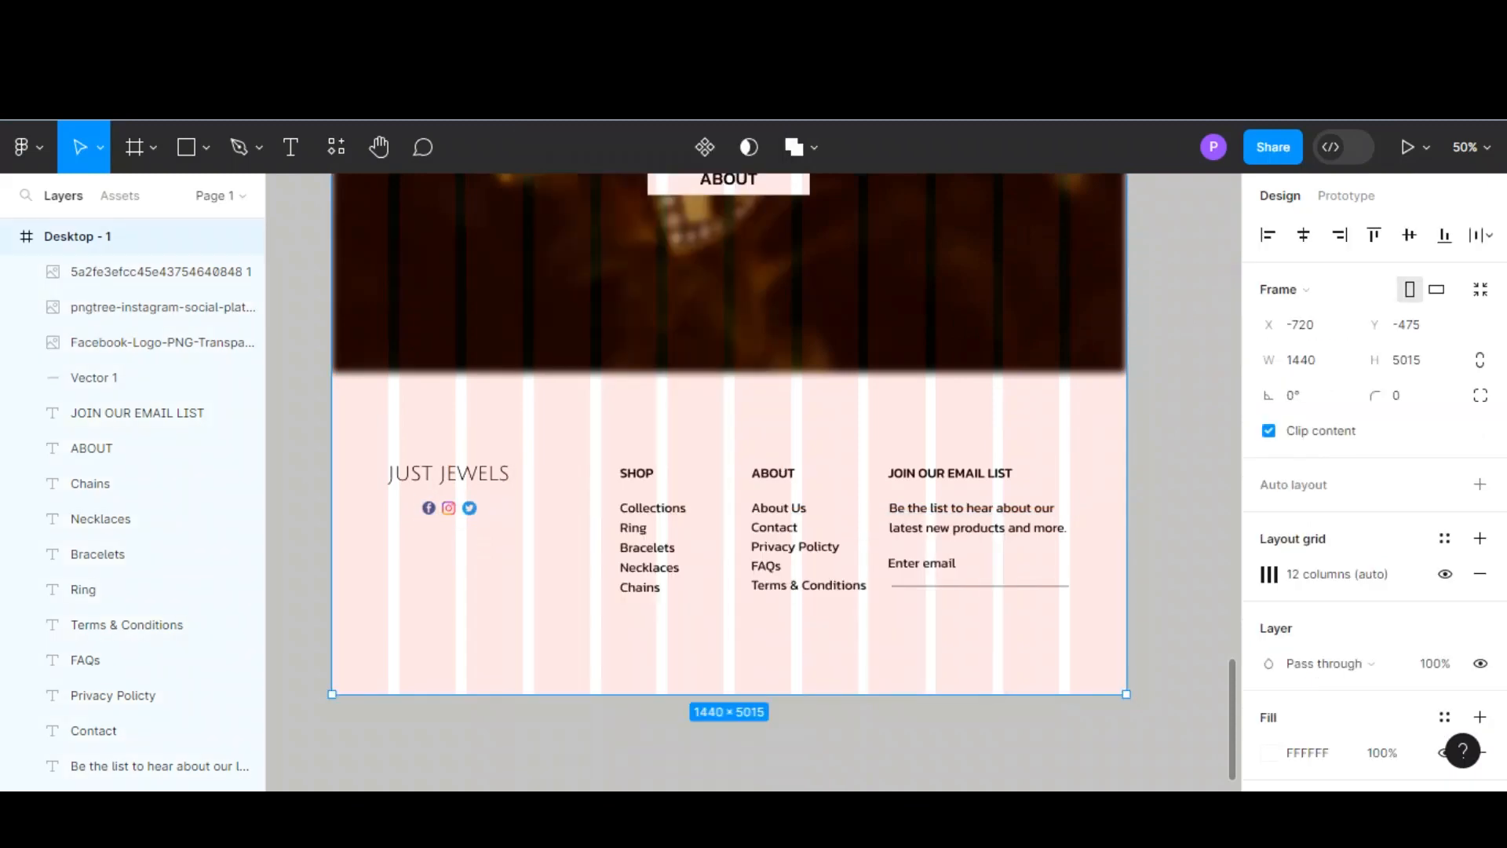
{"action": "left_click_drag", "start_coordinate": [503, 694], "coordinate": [503, 647]}
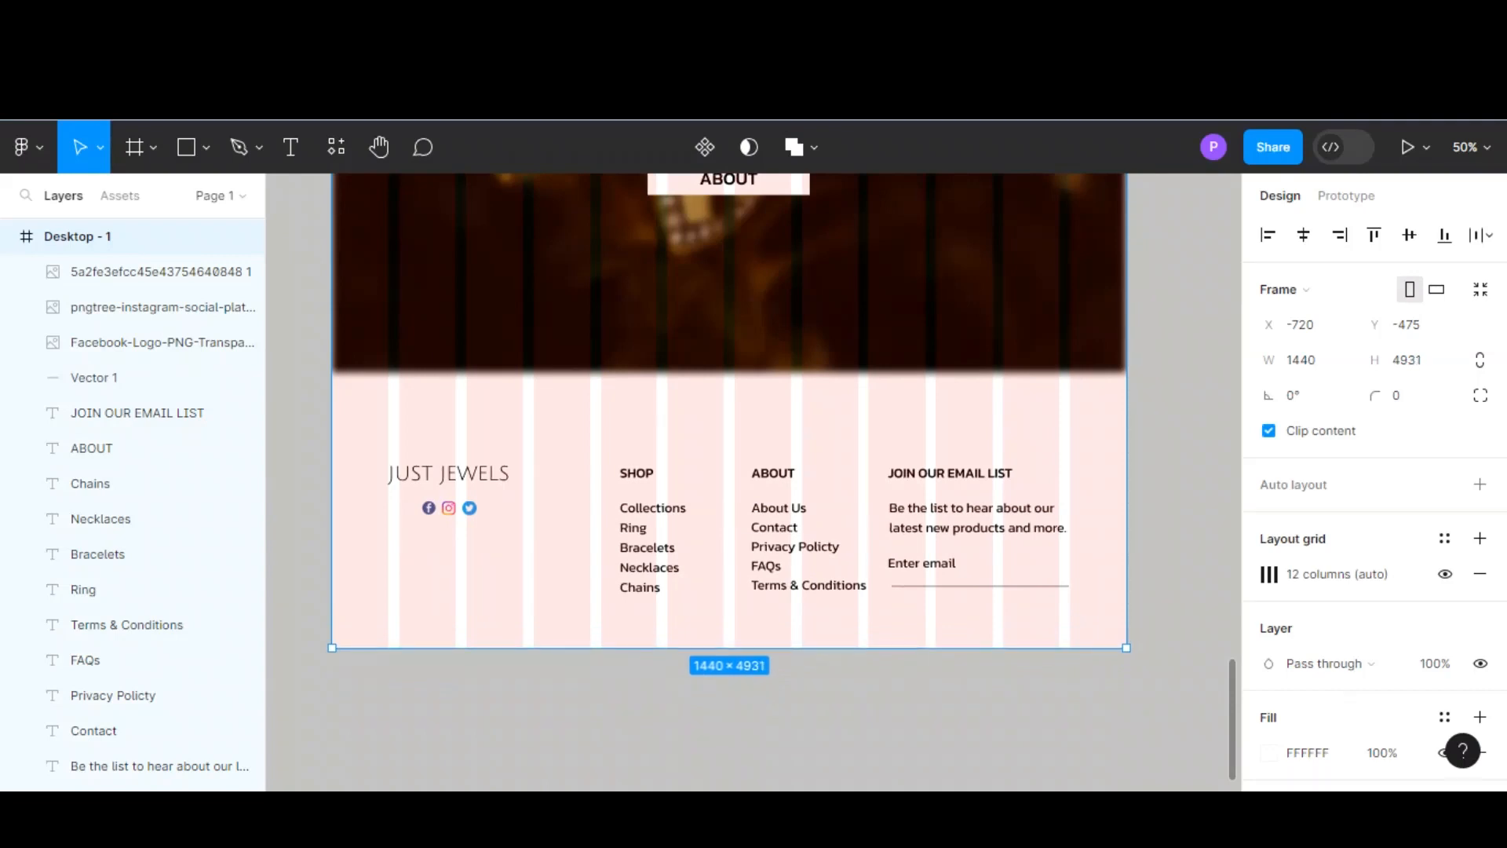
Step: Hide the 12-column layout grid of the Desktop - 1 frame
{"action": "key", "text": "Escape"}
{"action": "right_click", "coordinate": [540, 577]}
{"action": "key", "text": "Escape"}
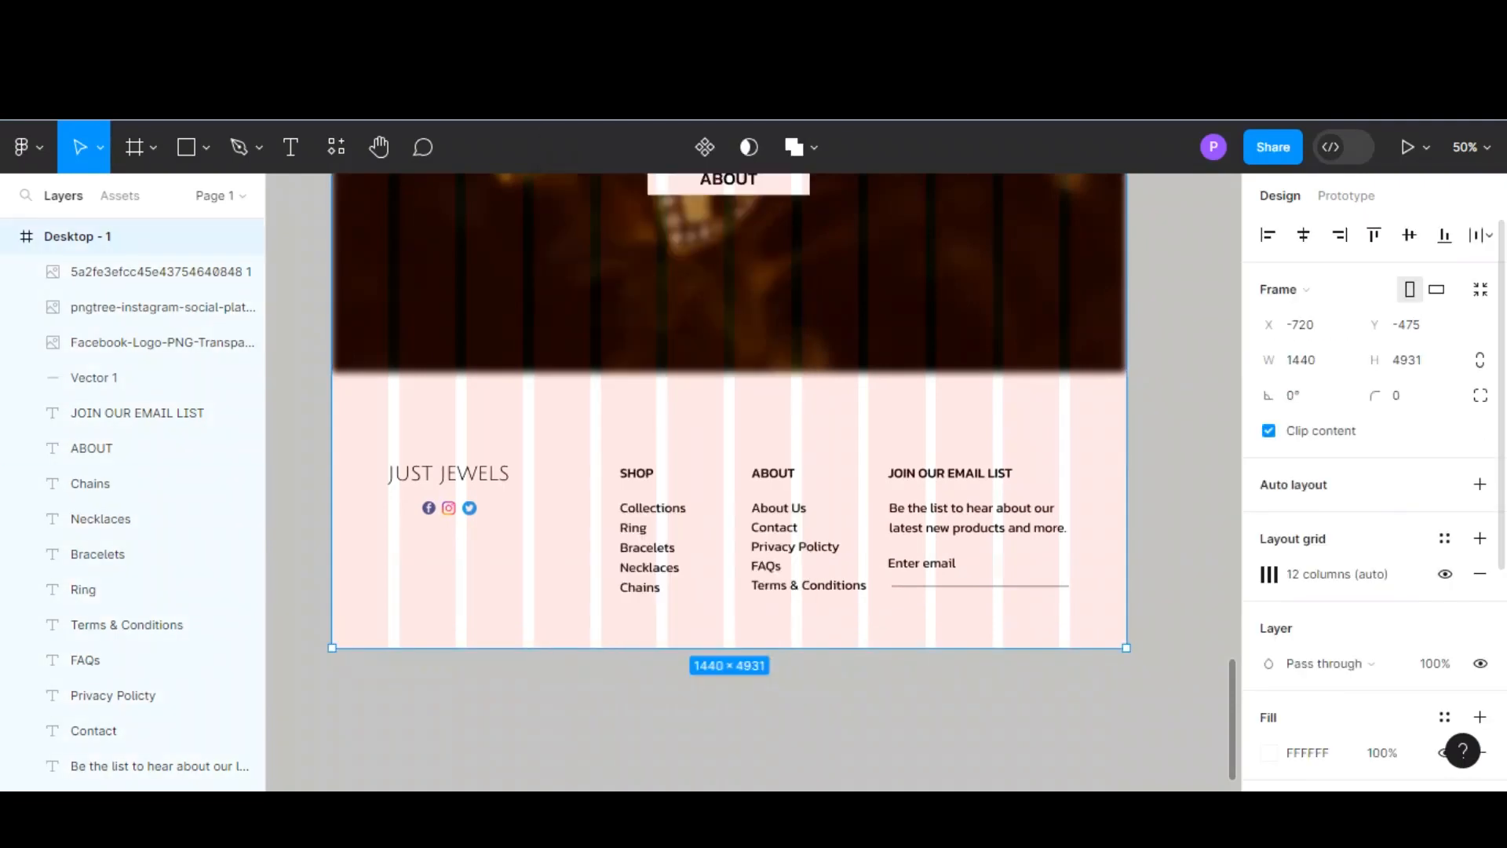
{"action": "left_click", "coordinate": [1445, 574]}
Step: Review the landing page section by section, including the PRC. WEB 4 version, and zoom to fit the whole page
{"action": "scroll", "coordinate": [730, 471], "scroll_direction": "up", "scroll_amount": 10}
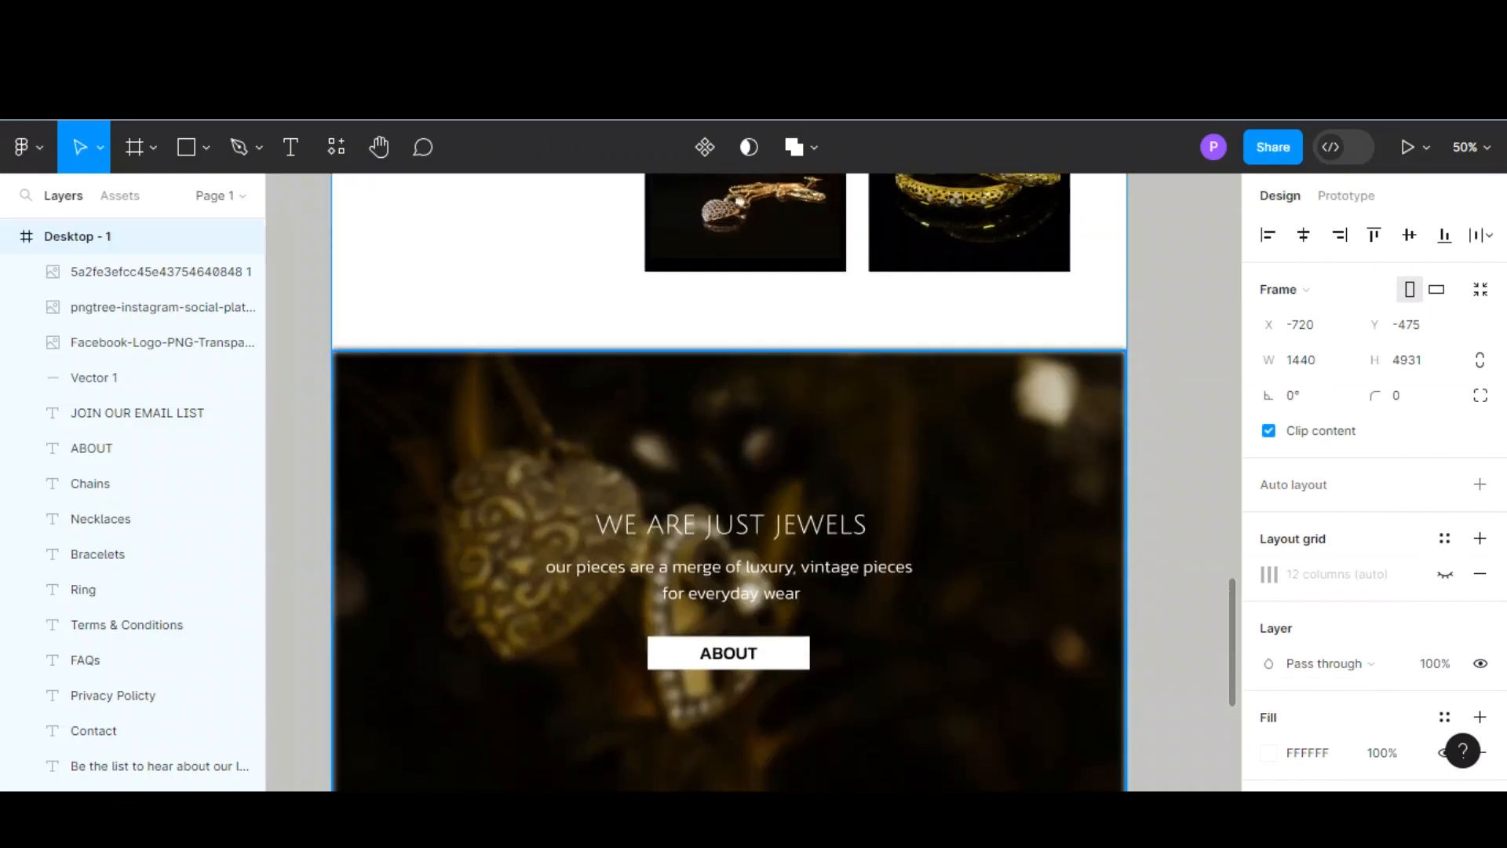
{"action": "scroll", "coordinate": [730, 471], "scroll_direction": "up", "scroll_amount": 10}
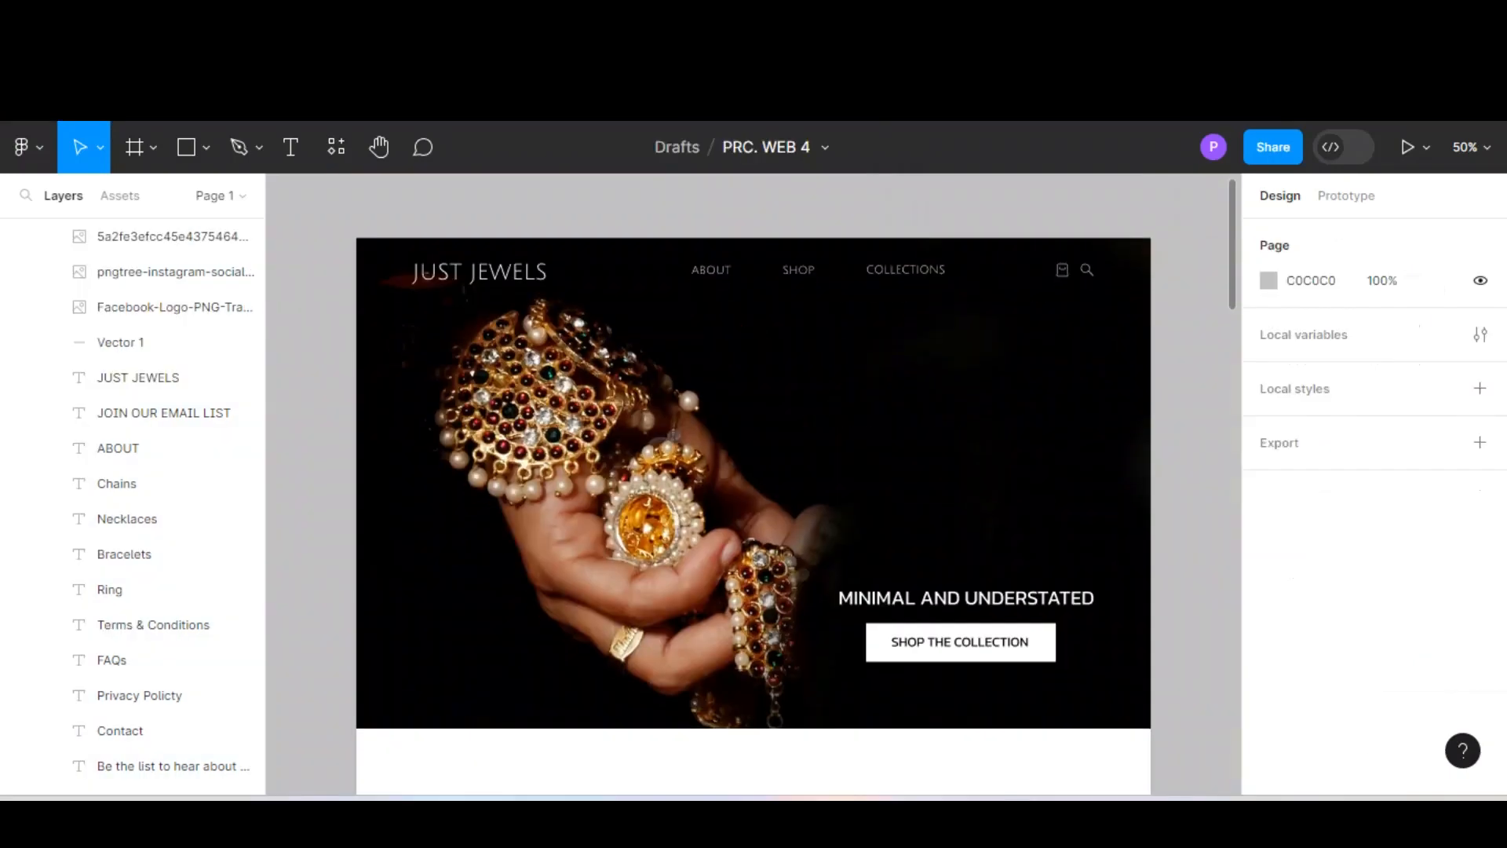
{"action": "scroll", "coordinate": [754, 471], "scroll_direction": "down", "scroll_amount": 3}
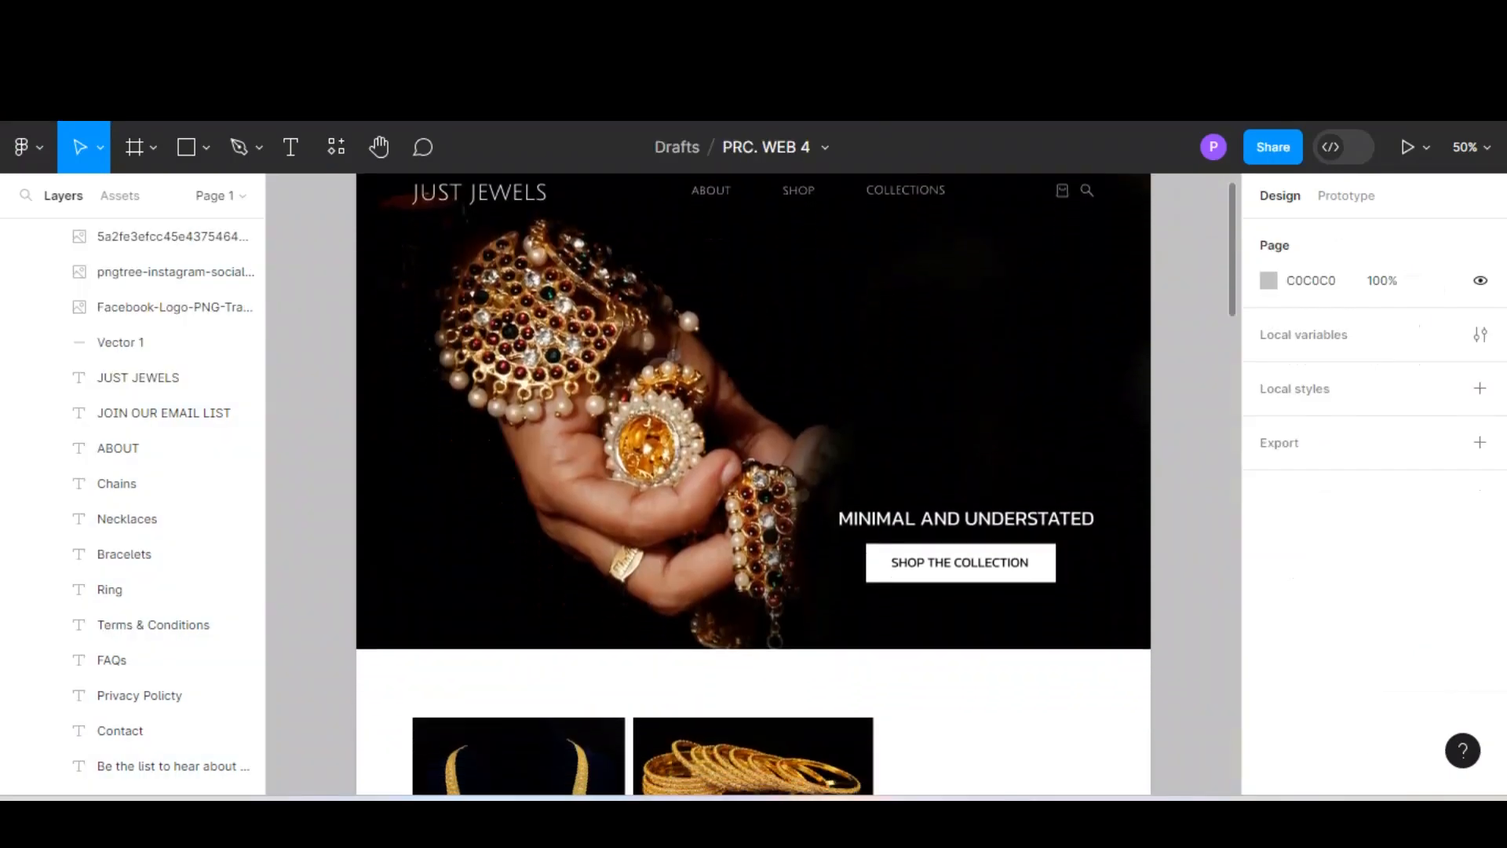
{"action": "scroll", "coordinate": [753, 484], "scroll_direction": "down", "scroll_amount": 10}
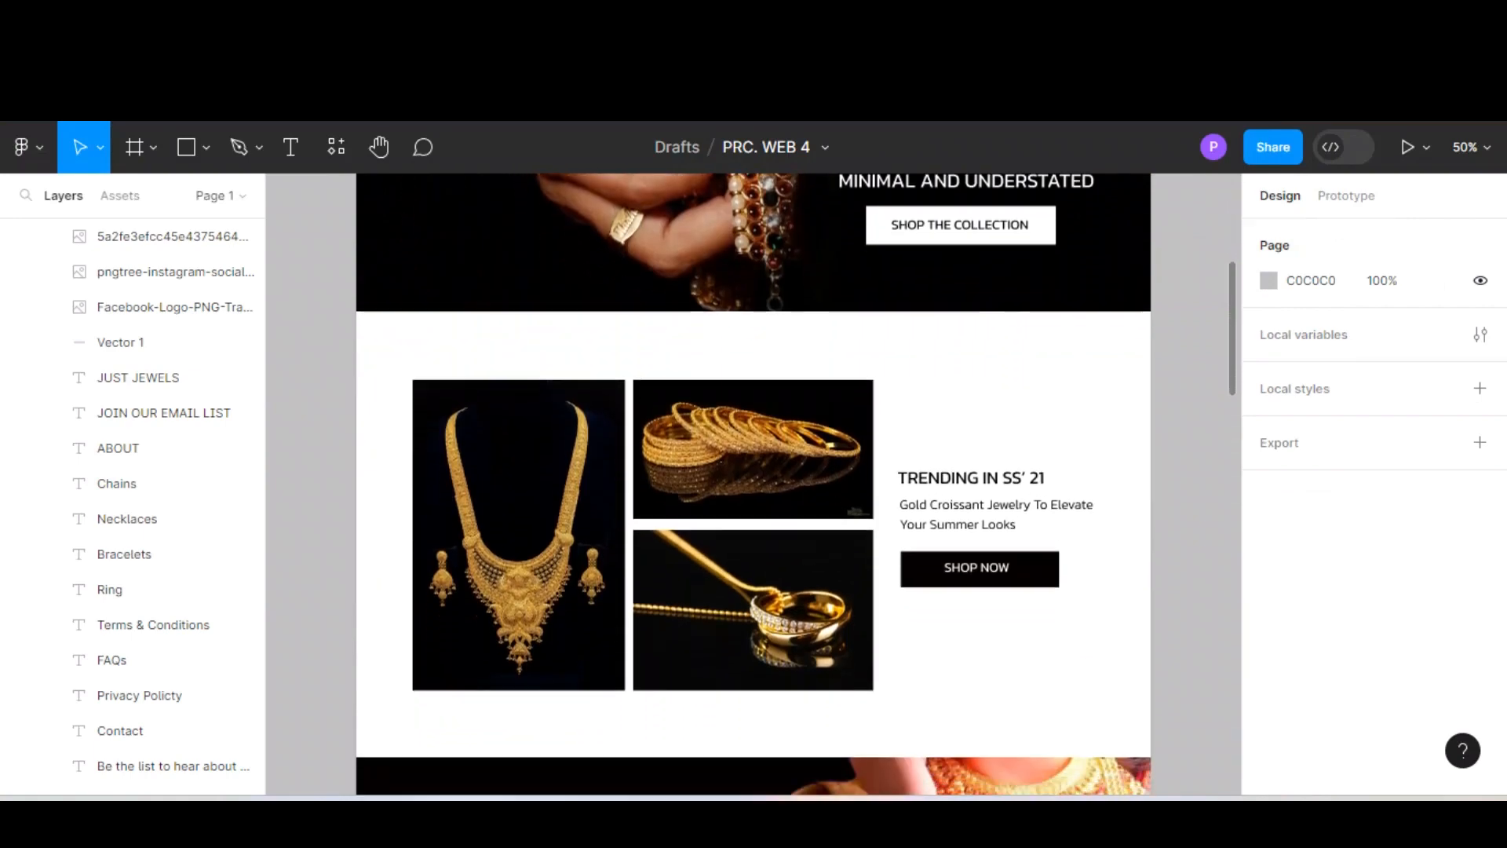
{"action": "scroll", "coordinate": [754, 483], "scroll_direction": "down", "scroll_amount": 15}
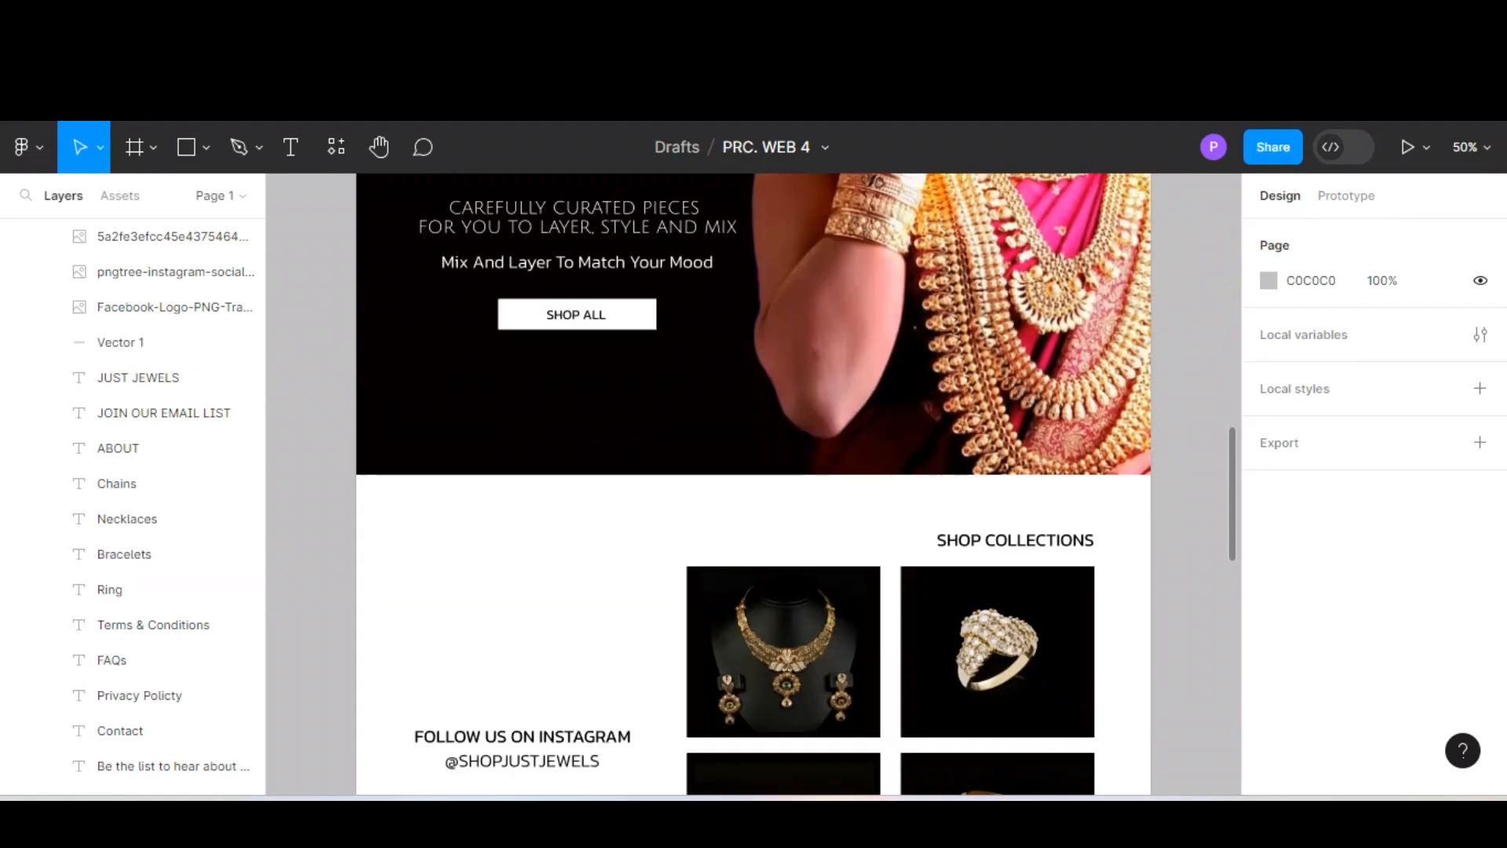
{"action": "scroll", "coordinate": [754, 484], "scroll_direction": "down", "scroll_amount": 15}
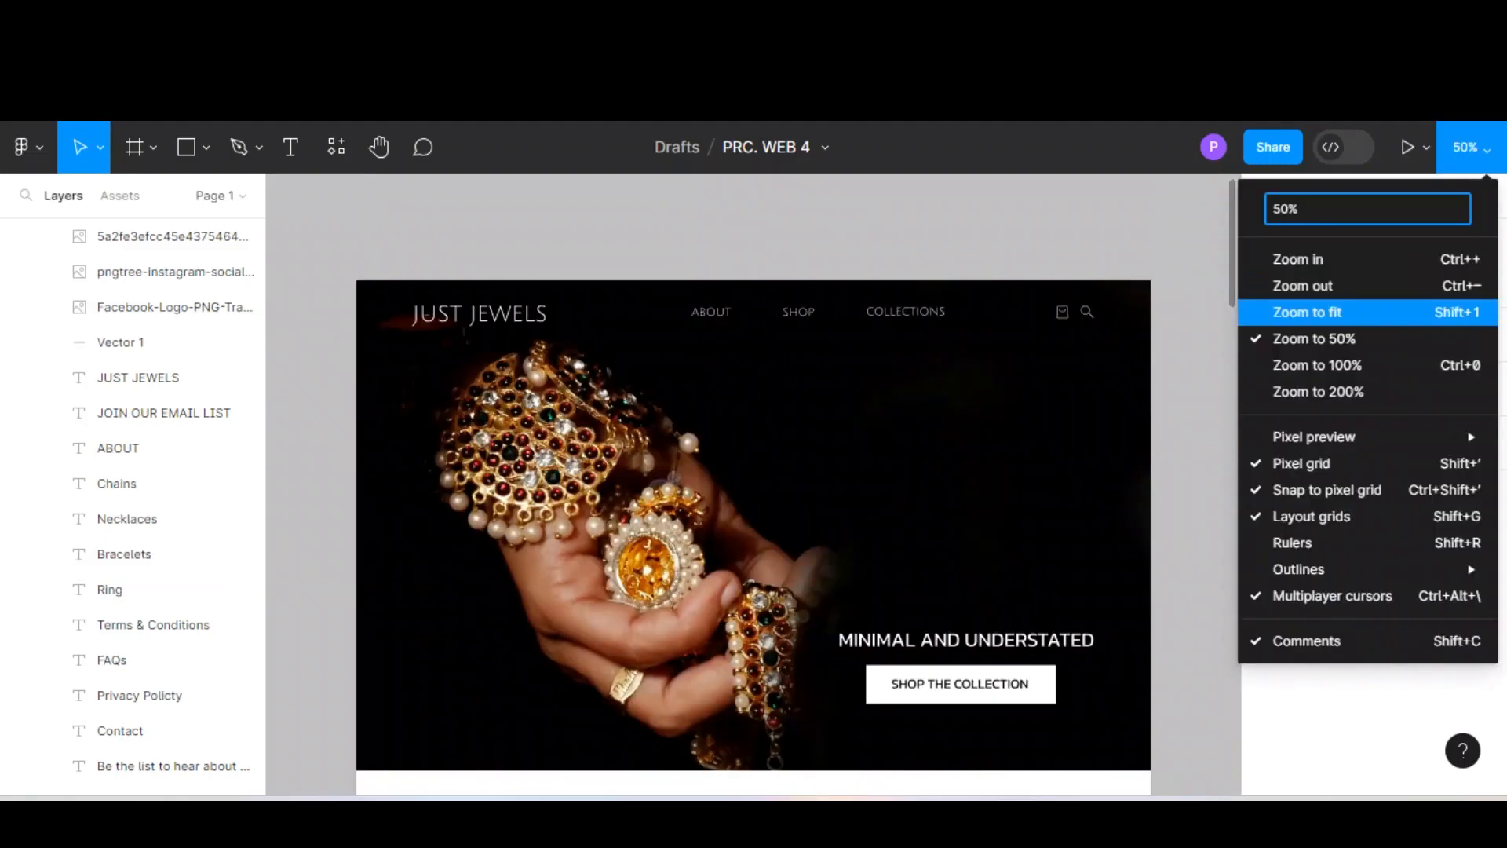
{"action": "left_click", "coordinate": [1303, 309]}
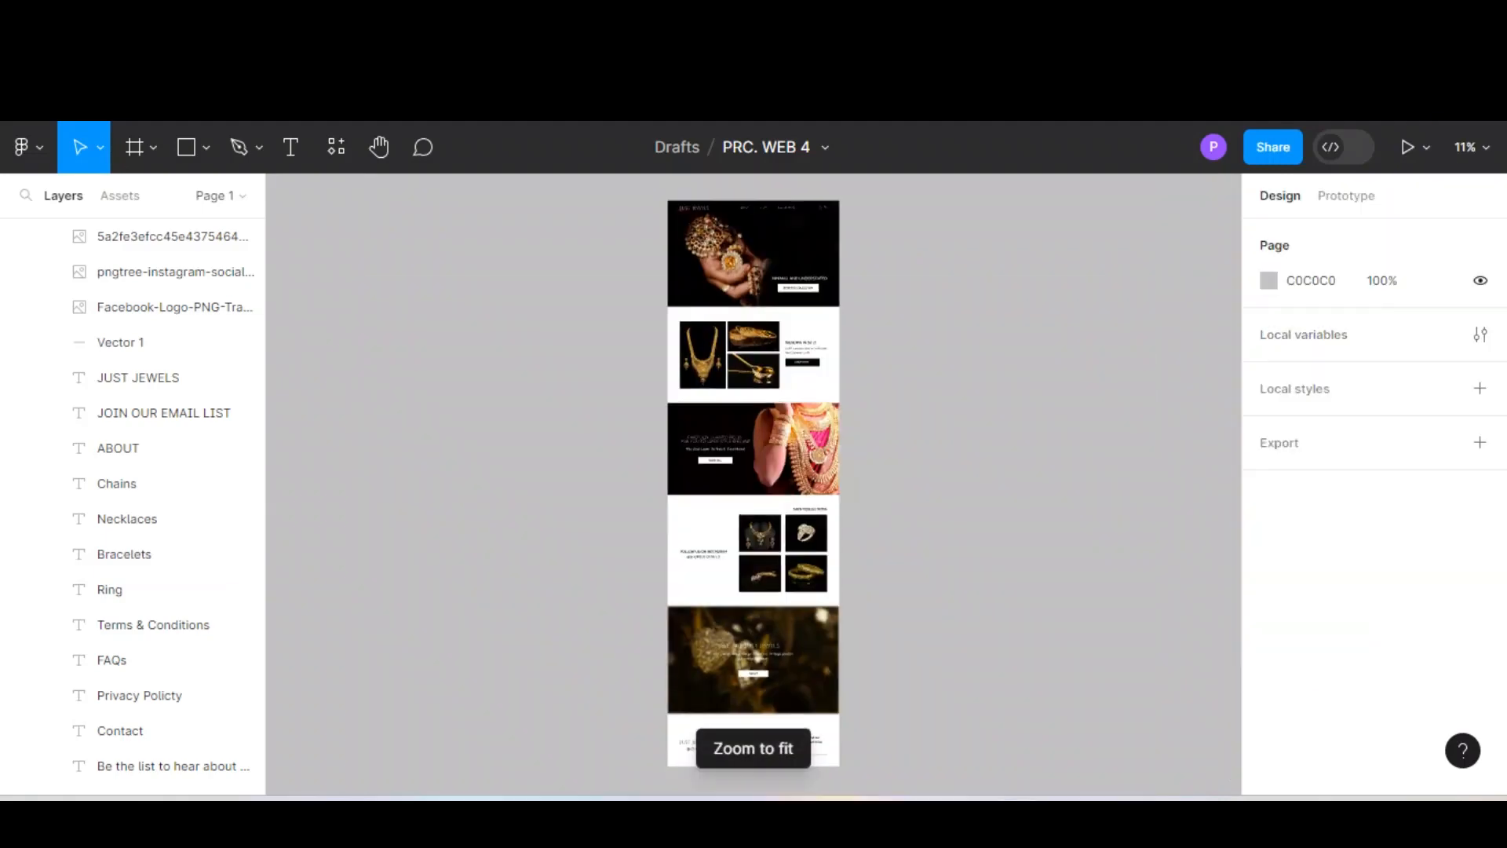